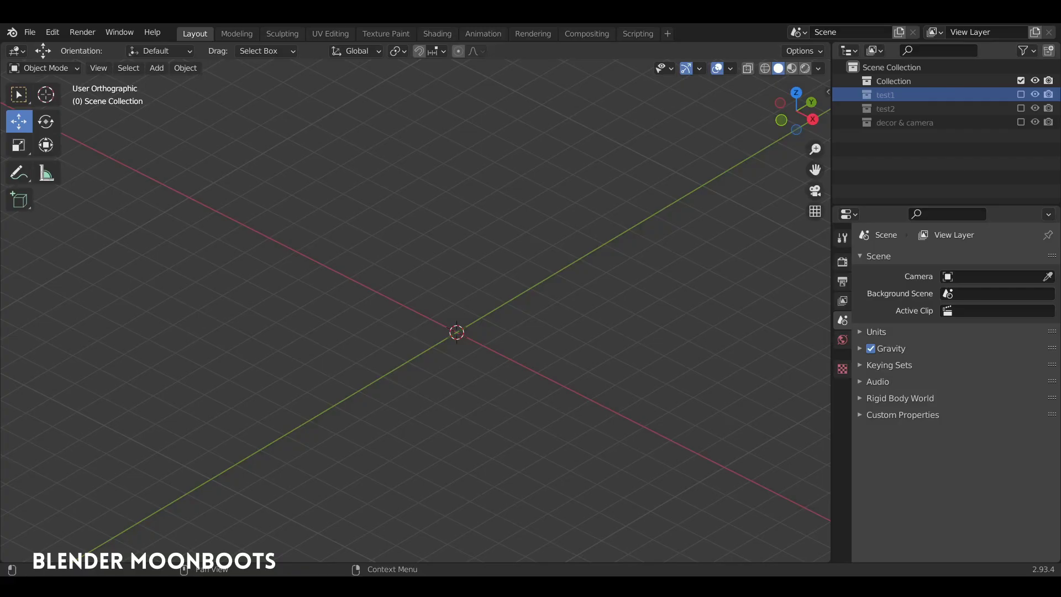
# - Add a cylinder mesh with Cap Fill Type set to Nothing
pyautogui.hotkey('shift', 'a')
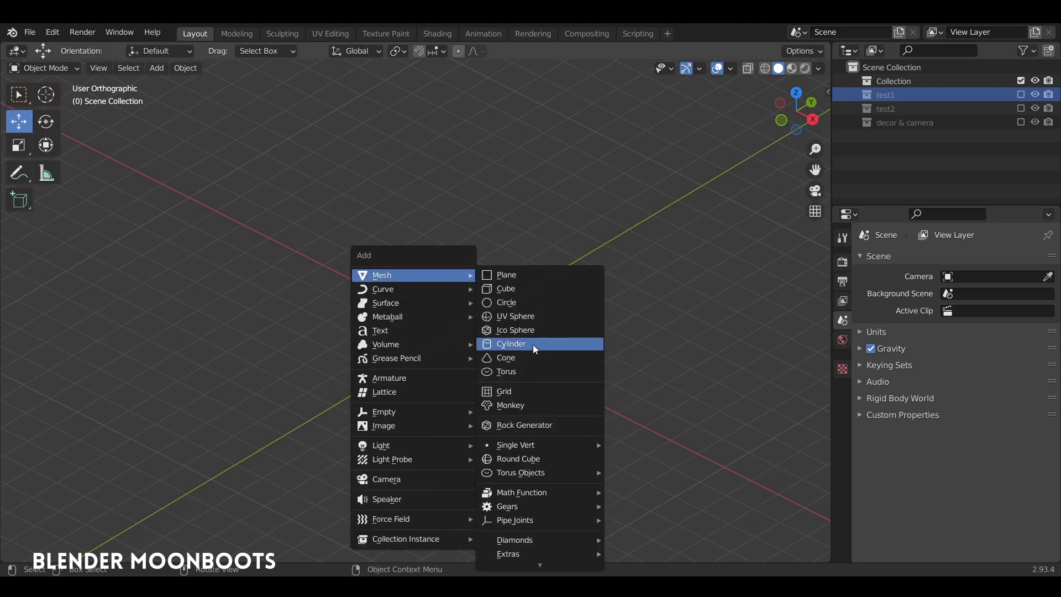
pyautogui.click(535, 347)
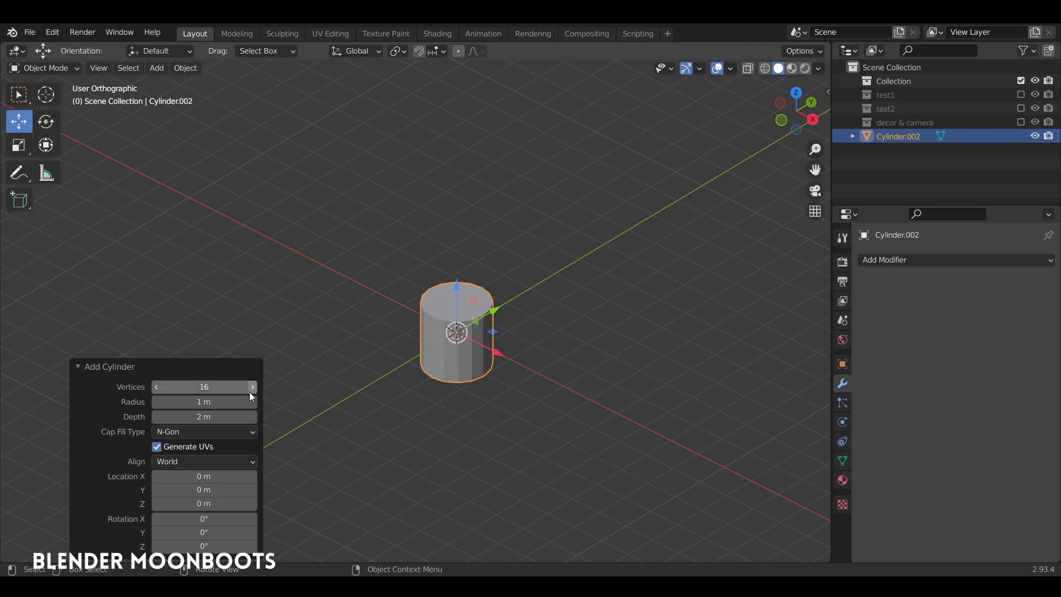
pyautogui.click(187, 429)
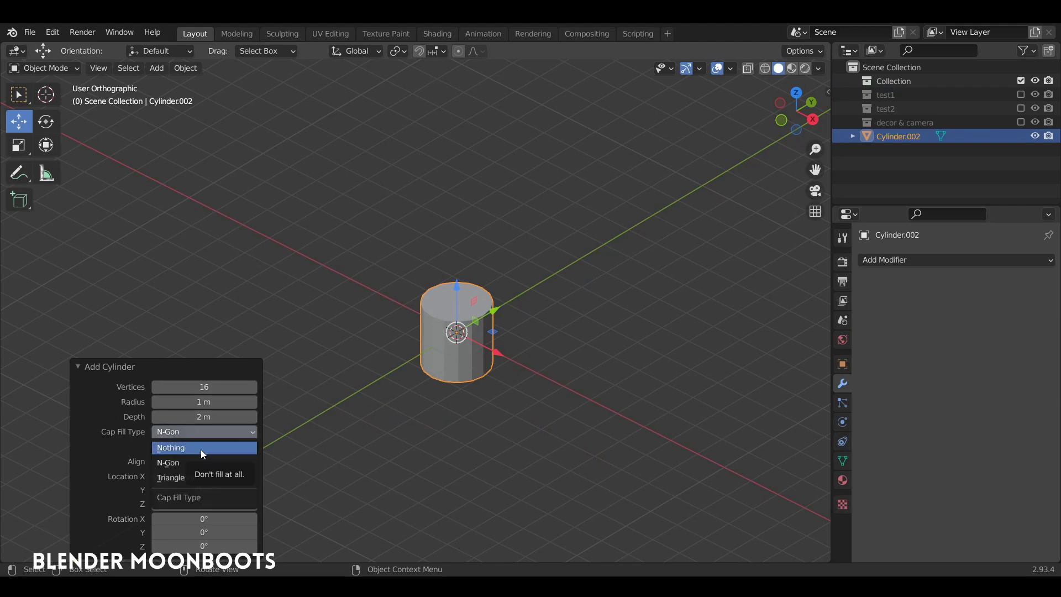
pyautogui.click(201, 449)
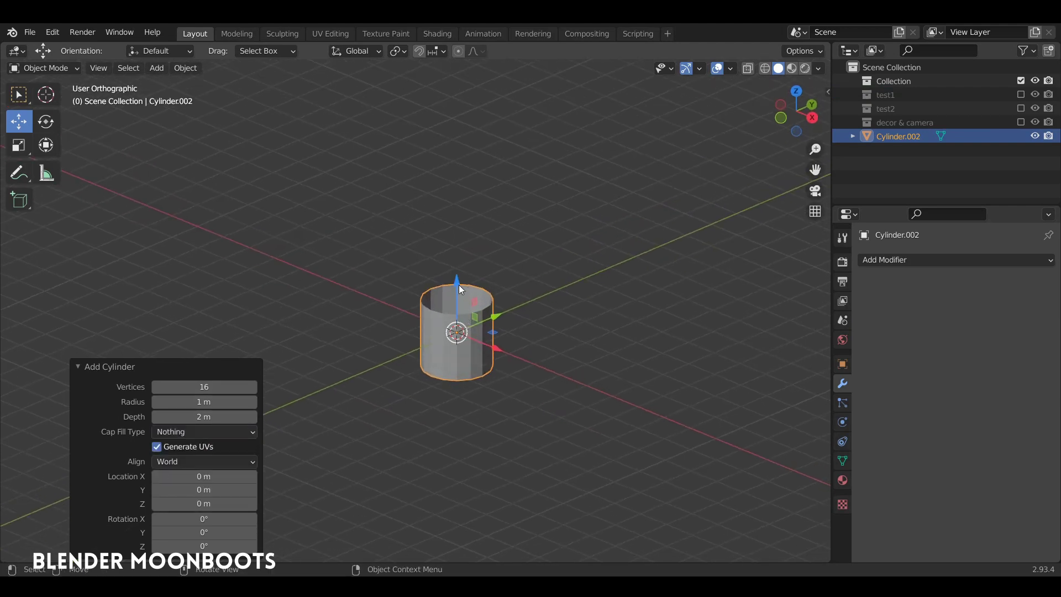
# - In Edit Mode, lift the cylinder above the origin and stretch it tall along Z
pyautogui.press('Tab')
pyautogui.moveTo(458, 284); pyautogui.dragTo(458, 150)
pyautogui.press('s')
pyautogui.press('z')
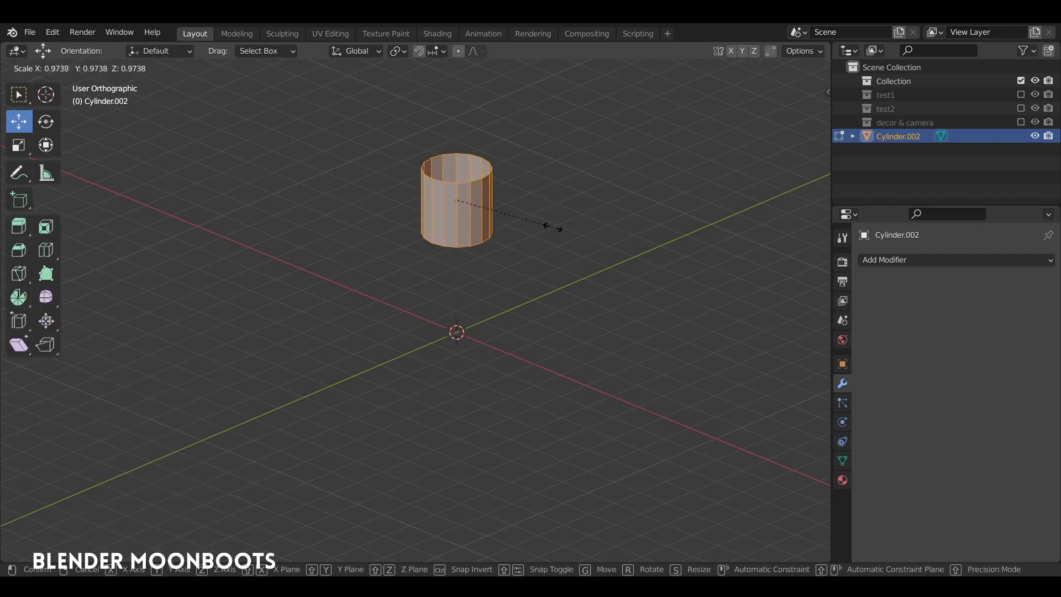
pyautogui.click(683, 77)
pyautogui.press('s')
pyautogui.press('z')
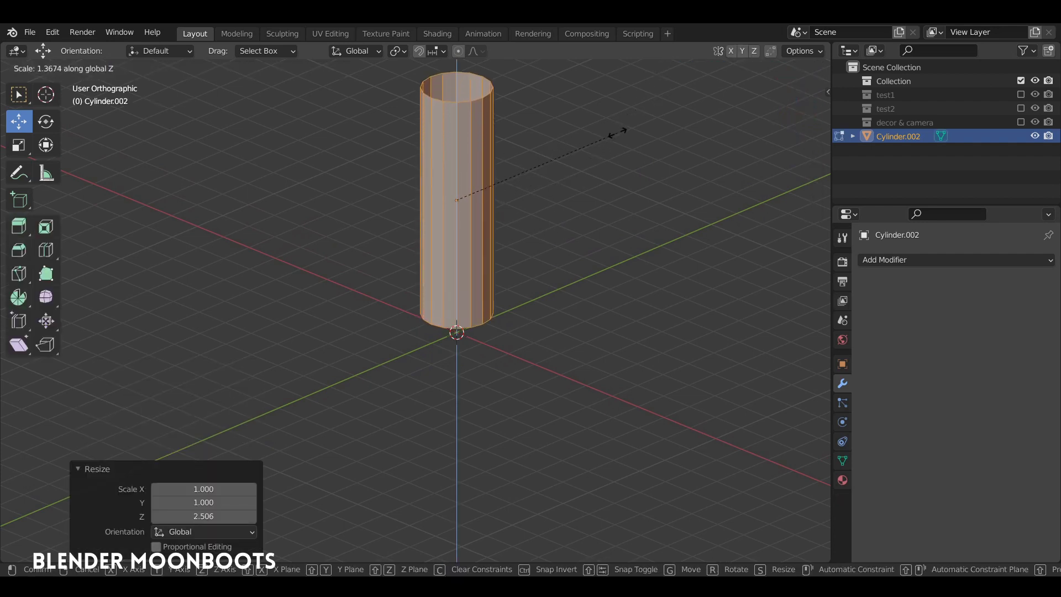
pyautogui.click(618, 127)
pyautogui.moveTo(628, 123)
pyautogui.mouseDown(button='middle')
pyautogui.moveTo(620, 266)
pyautogui.moveTo(630, 228)
pyautogui.mouseUp(button='middle')
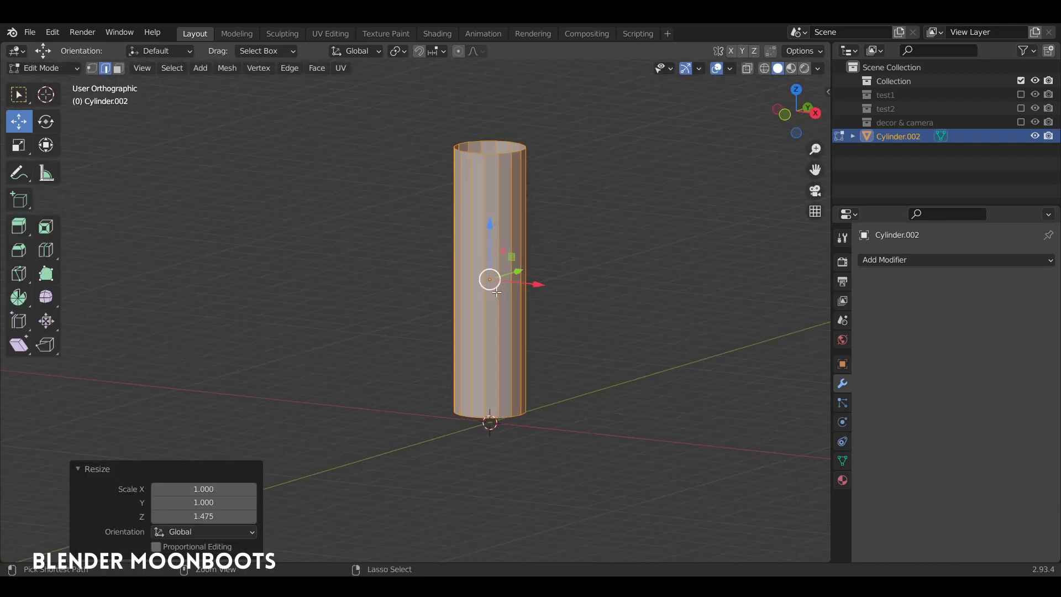
# - Add 28 evenly spaced loop cuts along the cylinder's height and return to Object Mode
pyautogui.hotkey('ctrl', 'r')
pyautogui.scroll(1, 499, 295)
pyautogui.scroll(5, 499, 295)
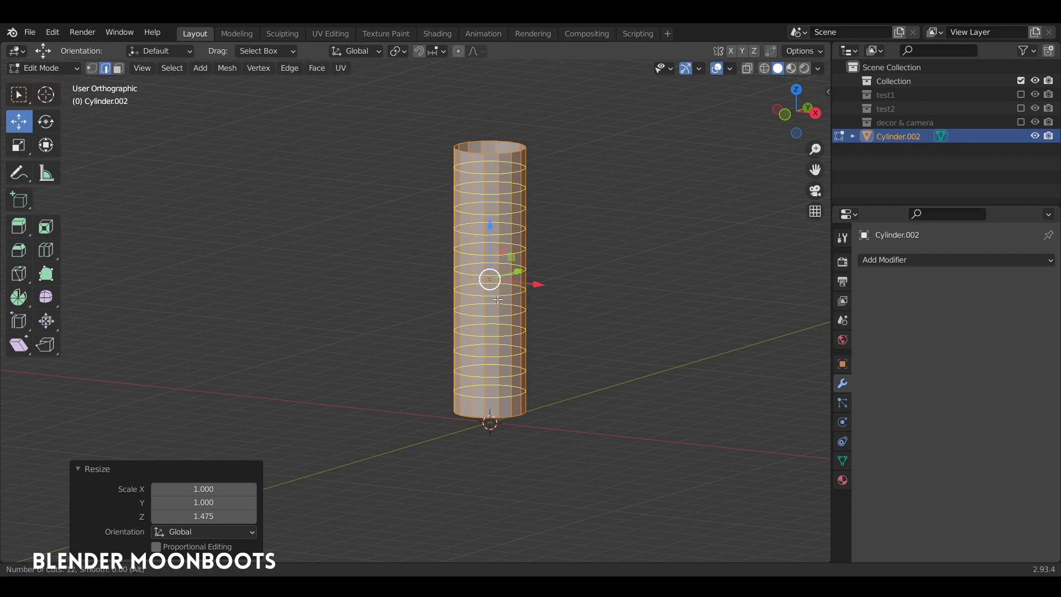
pyautogui.scroll(12, 498, 295)
pyautogui.scroll(10, 498, 295)
pyautogui.click(498, 296)
pyautogui.rightClick(493, 293)
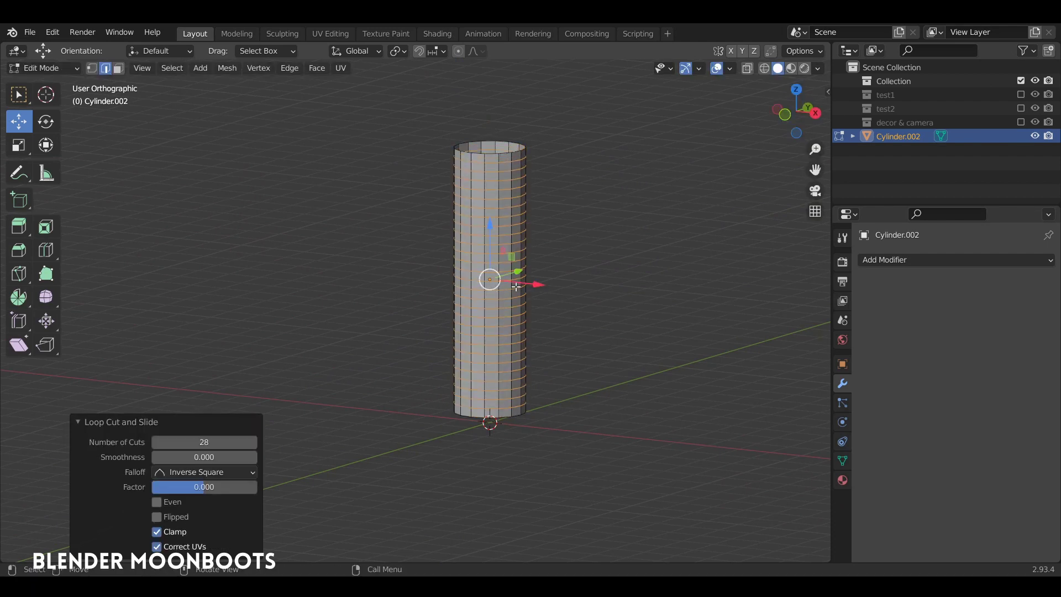
pyautogui.press('Tab')
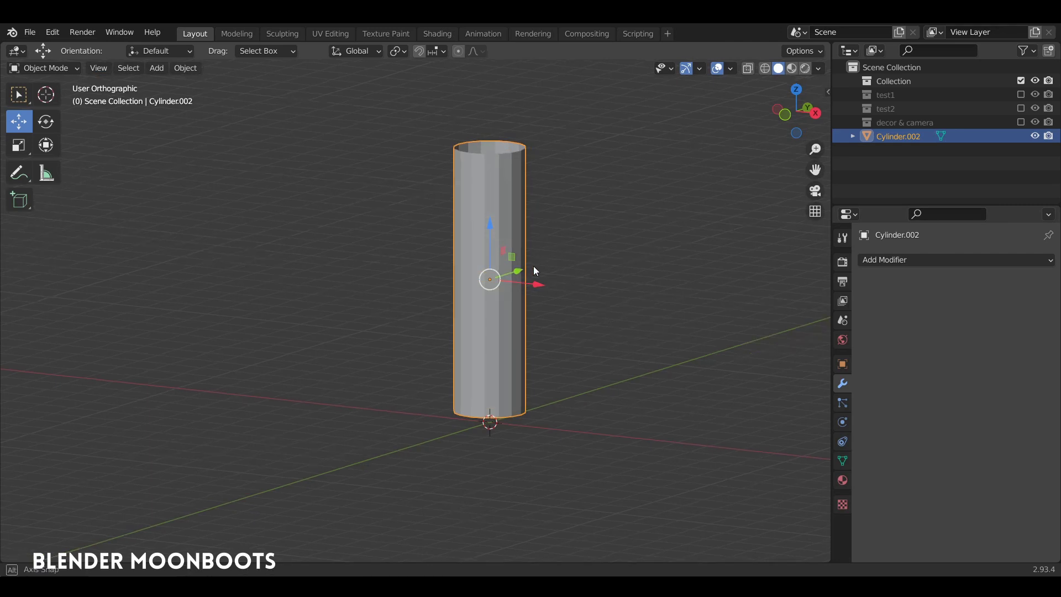
# - Shade the cylinder smooth and enter Sculpt Mode with a 65 px Inflate/Deflate brush
pyautogui.rightClick(497, 257)
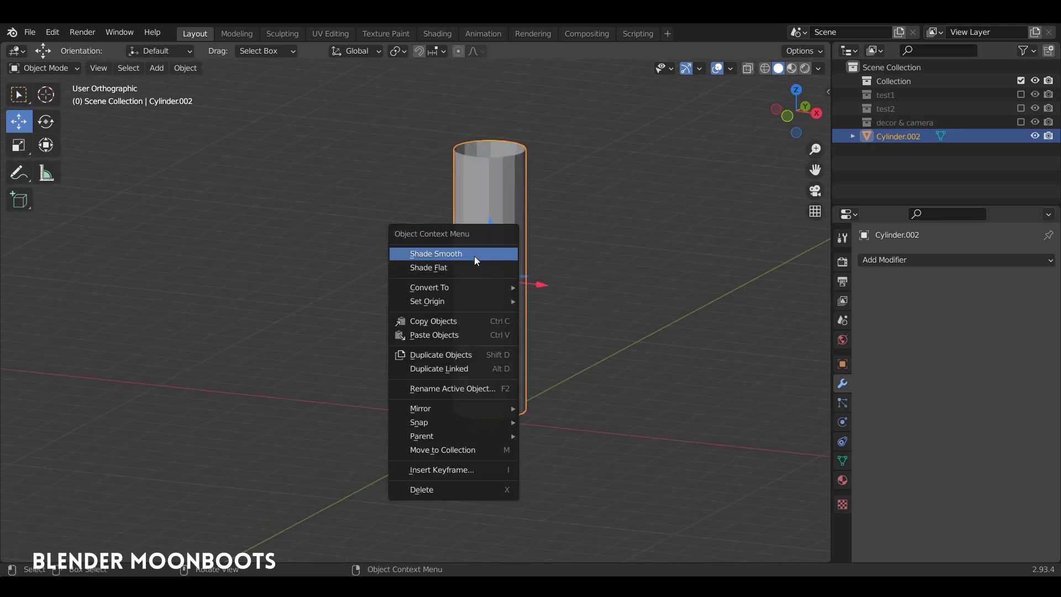
pyautogui.click(482, 254)
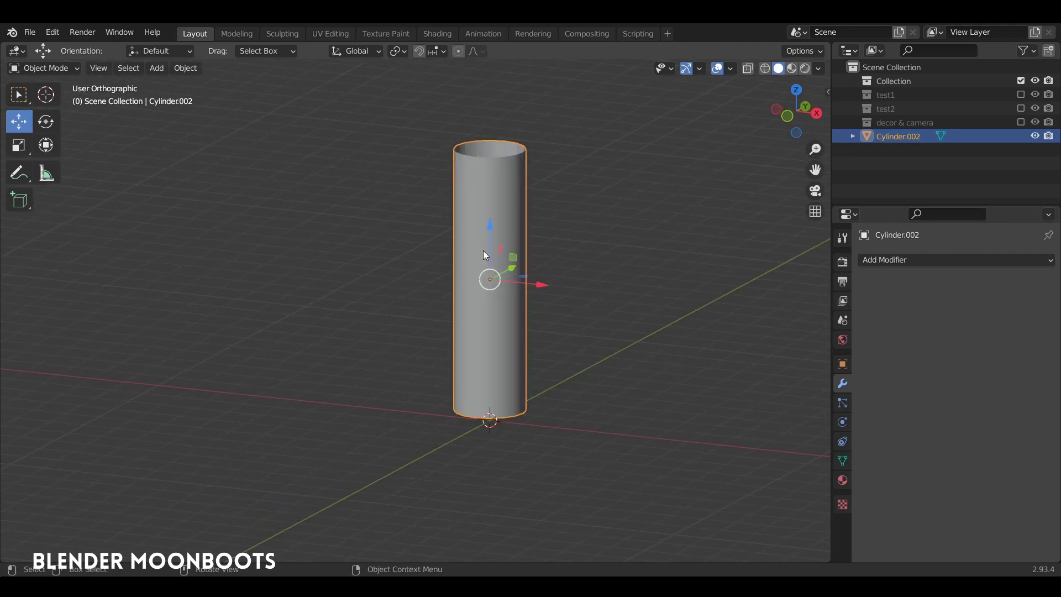
pyautogui.hotkey('ctrl', 'Tab')
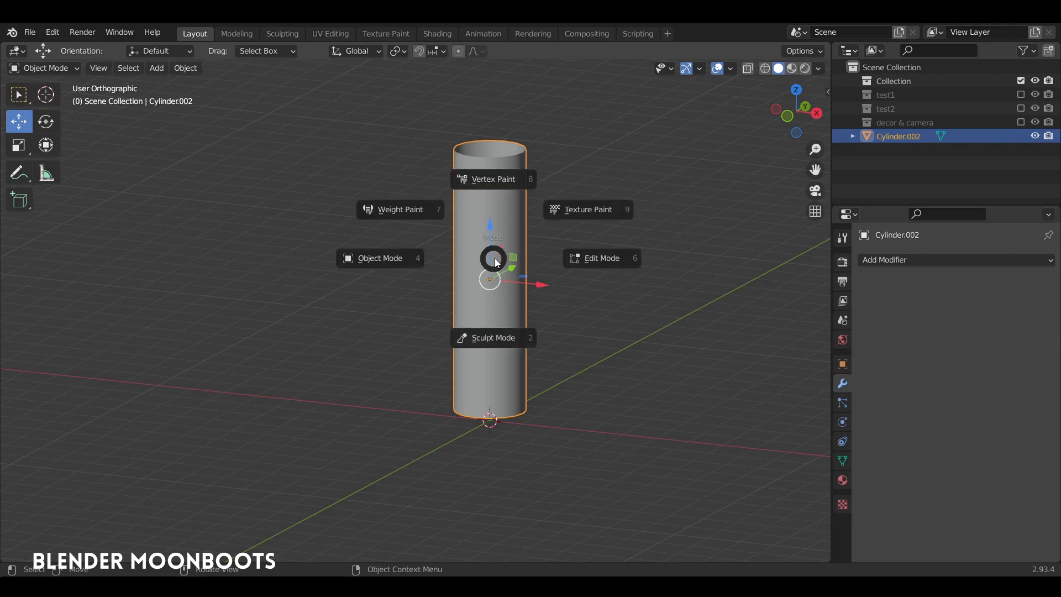
pyautogui.click(491, 335)
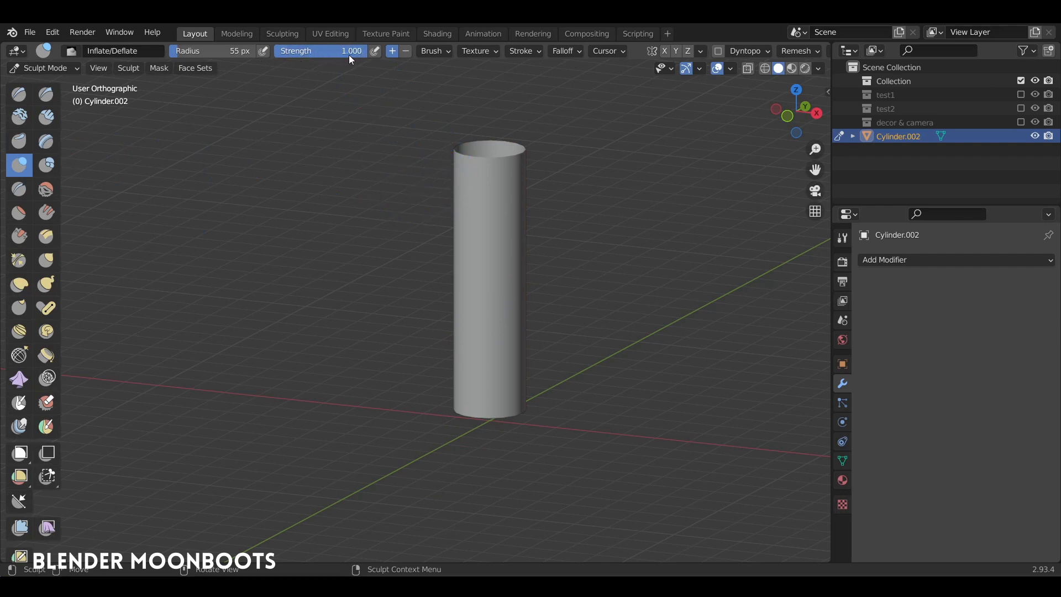
pyautogui.press('f')
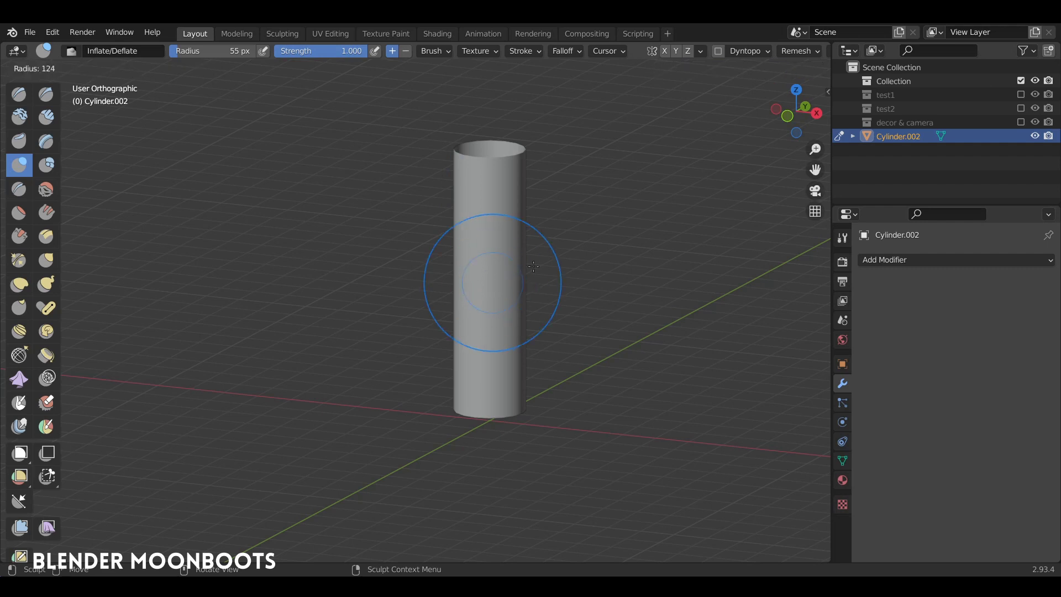
pyautogui.click(521, 267)
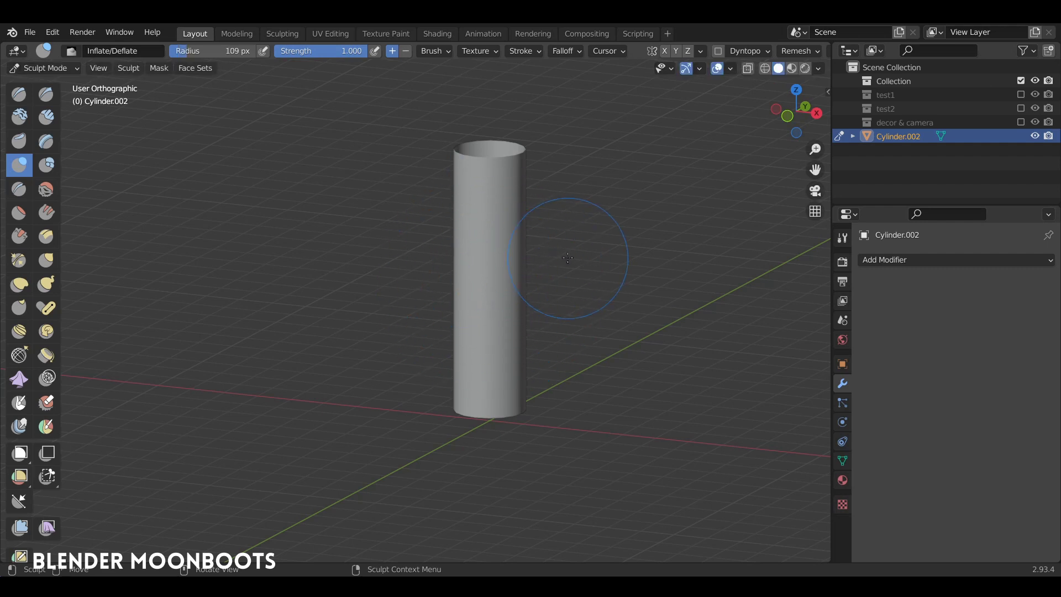
pyautogui.press('f')
pyautogui.click(599, 259)
# - Paint wavy bulges and dents along every side of the cylinder, inspecting from several angles
pyautogui.moveTo(482, 267); pyautogui.dragTo(485, 379)
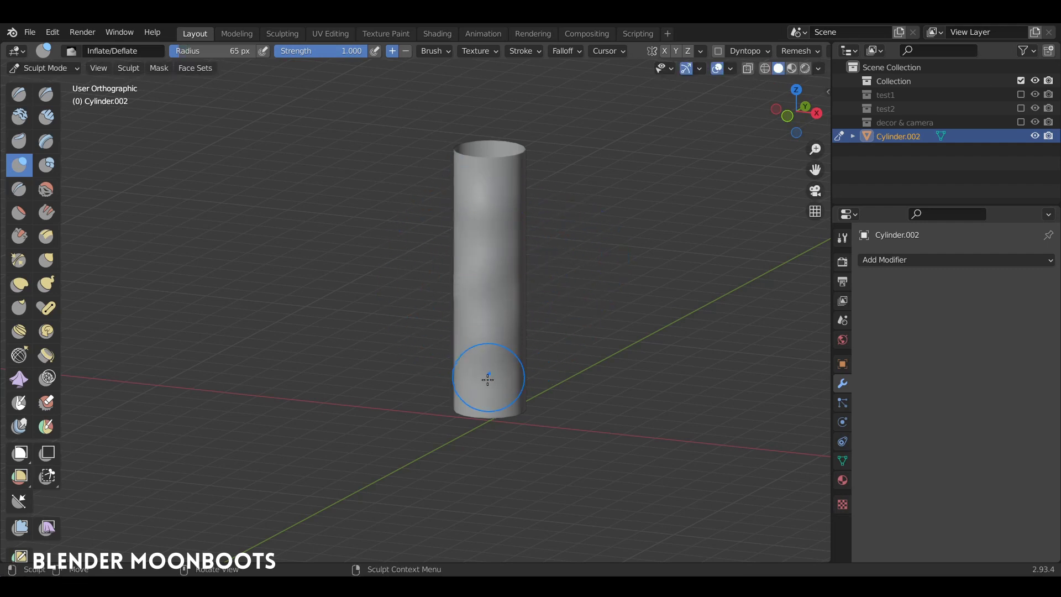
pyautogui.moveTo(485, 379); pyautogui.dragTo(497, 276, button='middle')
pyautogui.moveTo(481, 277)
pyautogui.mouseDown()
pyautogui.moveTo(547, 182)
pyautogui.moveTo(516, 344)
pyautogui.mouseUp()
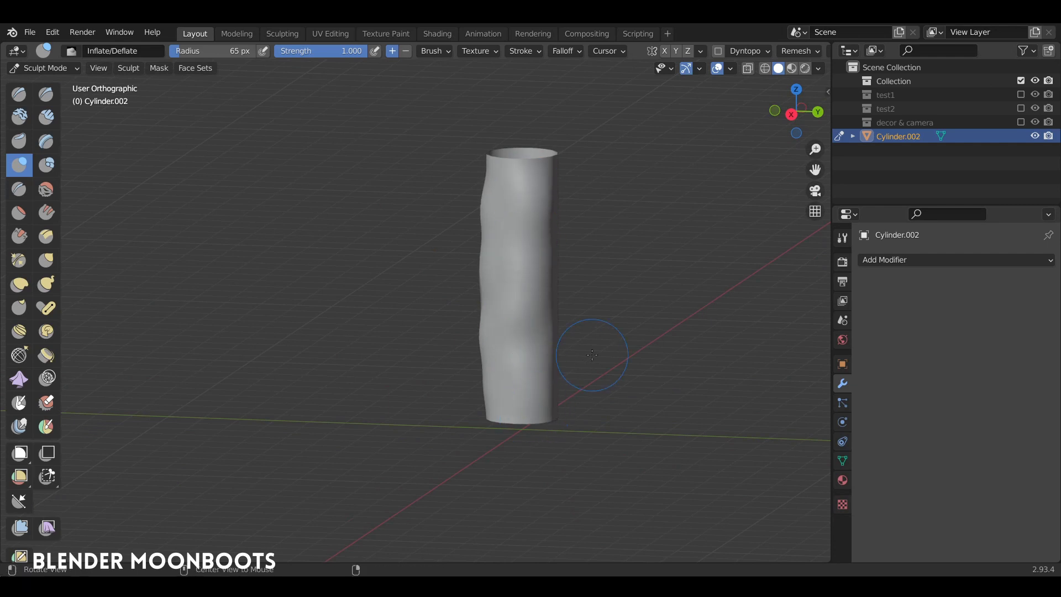
pyautogui.moveTo(592, 355)
pyautogui.mouseDown(button='middle')
pyautogui.moveTo(486, 332)
pyautogui.moveTo(509, 201)
pyautogui.mouseUp(button='middle')
pyautogui.moveTo(509, 202)
pyautogui.mouseDown()
pyautogui.moveTo(509, 337)
pyautogui.moveTo(543, 378)
pyautogui.mouseUp()
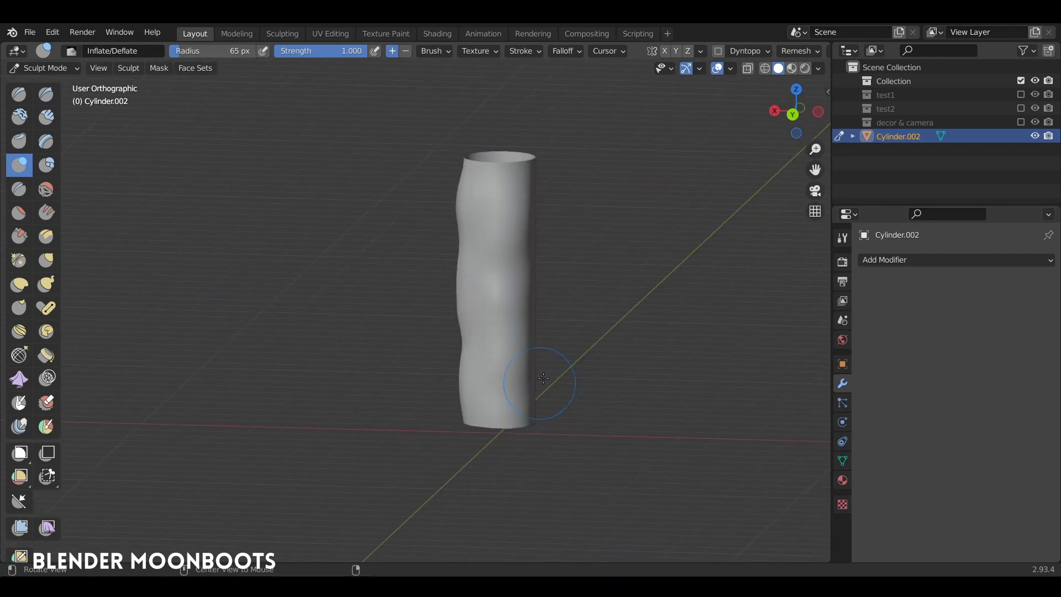
pyautogui.moveTo(543, 377); pyautogui.dragTo(521, 208, button='middle')
pyautogui.moveTo(521, 208)
pyautogui.mouseDown()
pyautogui.moveTo(503, 332)
pyautogui.moveTo(568, 378)
pyautogui.mouseUp()
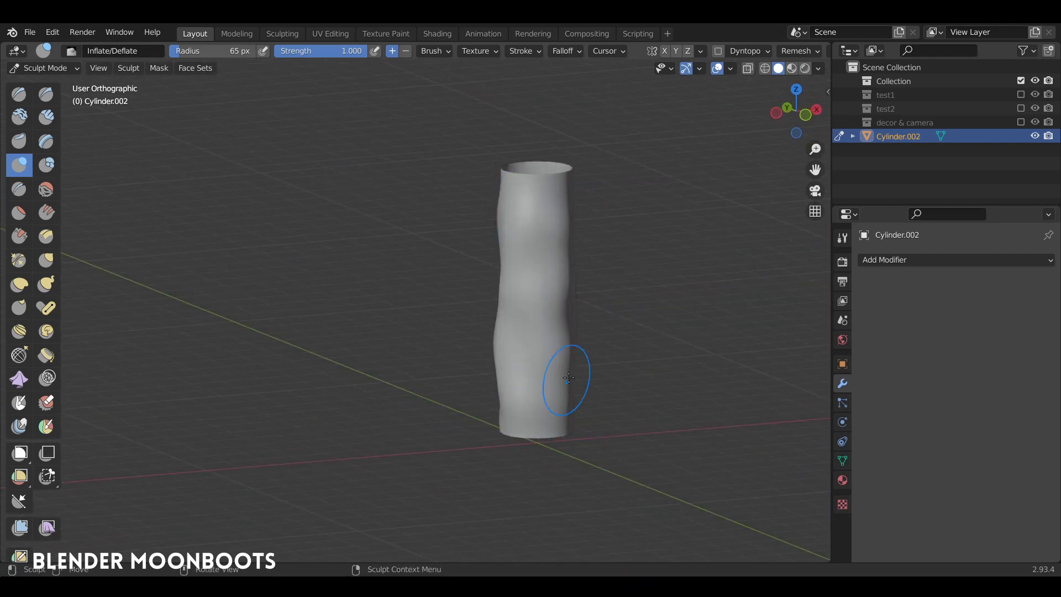
pyautogui.moveTo(569, 377); pyautogui.dragTo(540, 391, button='middle')
pyautogui.moveTo(604, 308)
pyautogui.mouseDown(button='middle')
pyautogui.moveTo(424, 251)
pyautogui.moveTo(474, 298)
pyautogui.mouseUp(button='middle')
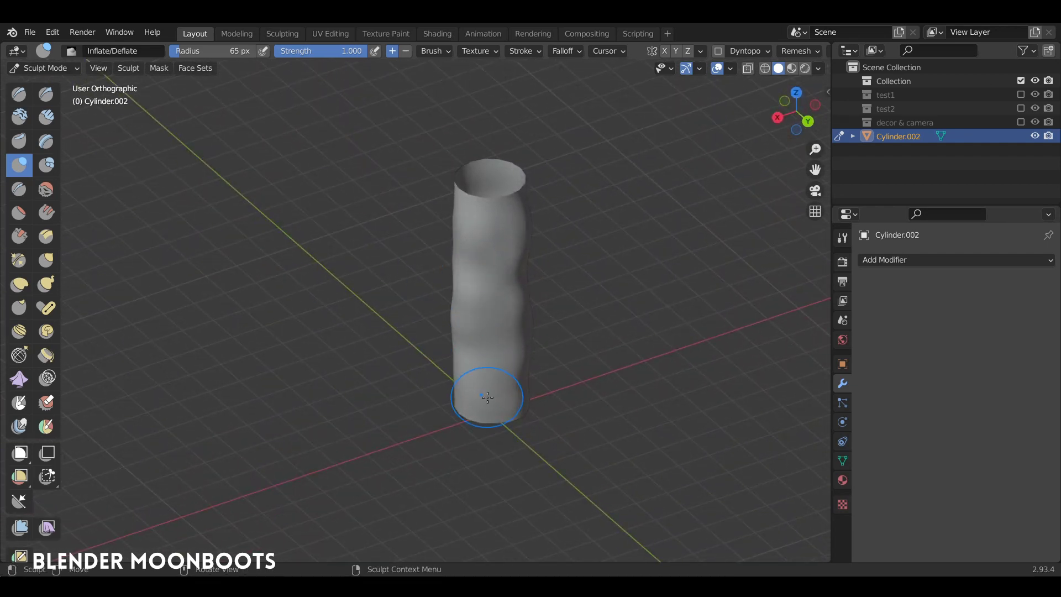
pyautogui.moveTo(488, 397); pyautogui.dragTo(330, 346, button='middle')
pyautogui.moveTo(579, 300)
pyautogui.mouseDown(button='middle')
pyautogui.moveTo(450, 289)
pyautogui.moveTo(455, 350)
pyautogui.moveTo(707, 303)
pyautogui.moveTo(584, 284)
pyautogui.mouseUp(button='middle')
pyautogui.hotkey('ctrl', 'Tab')
# - Back in Object Mode, add a Simple Deform Twist around Z with a 1000° angle
pyautogui.click(477, 284)
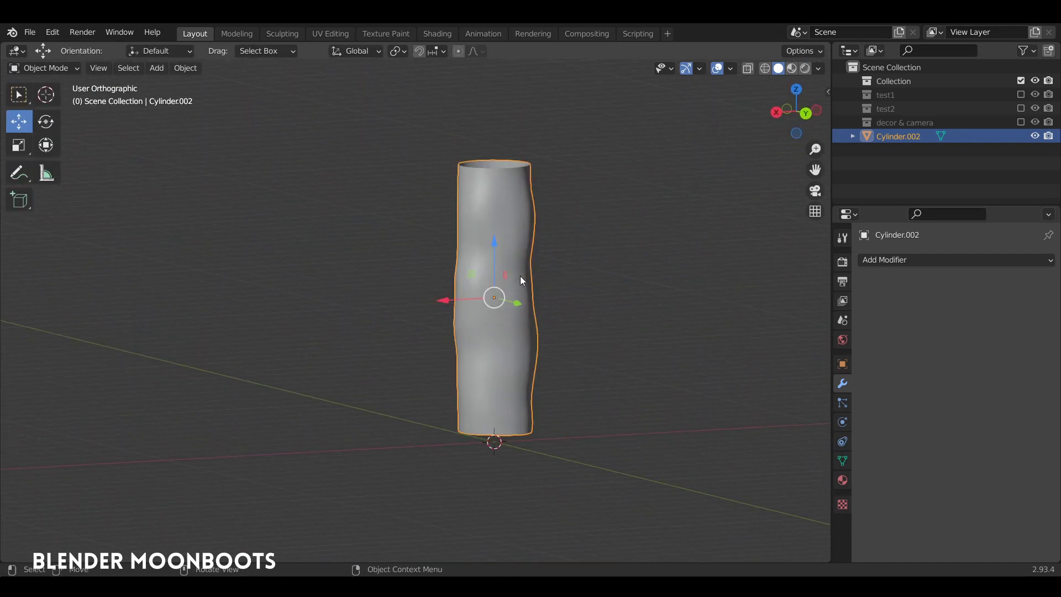
pyautogui.moveTo(520, 277)
pyautogui.mouseDown(button='middle')
pyautogui.moveTo(557, 292)
pyautogui.moveTo(651, 280)
pyautogui.mouseUp(button='middle')
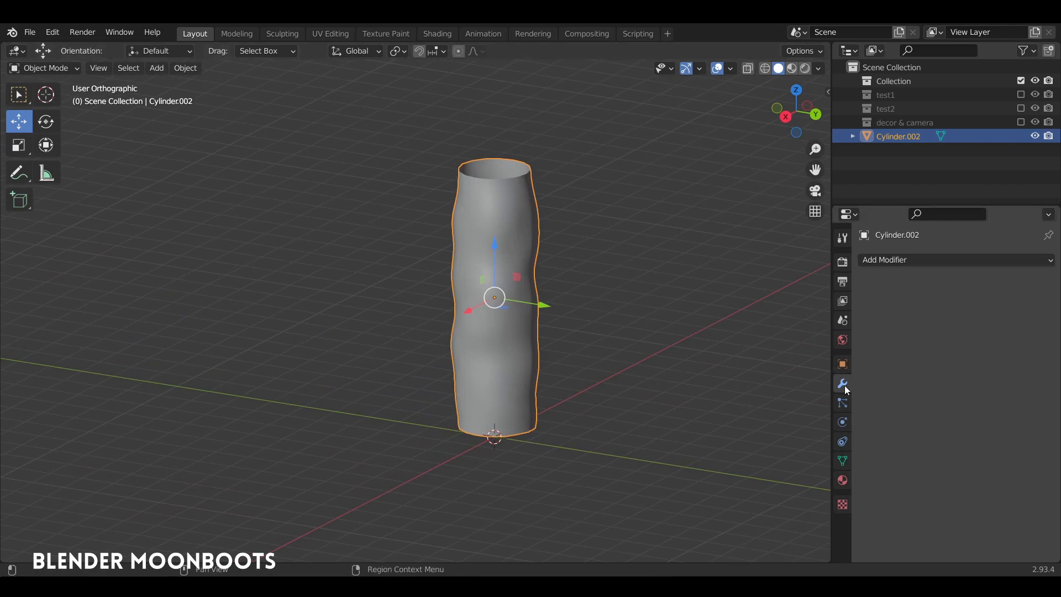
pyautogui.click(889, 260)
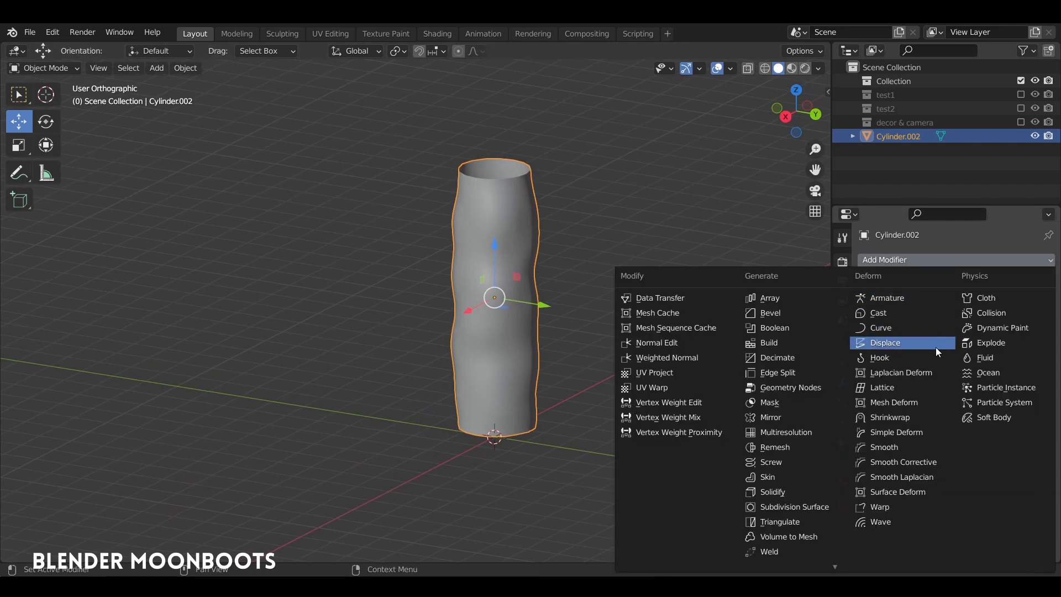
pyautogui.click(911, 432)
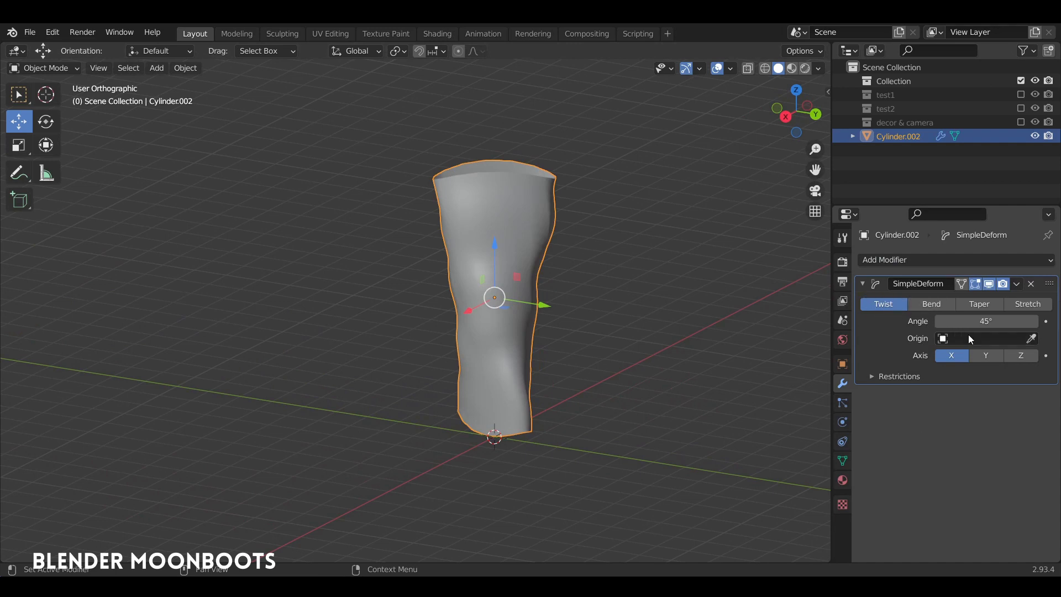
pyautogui.click(1023, 357)
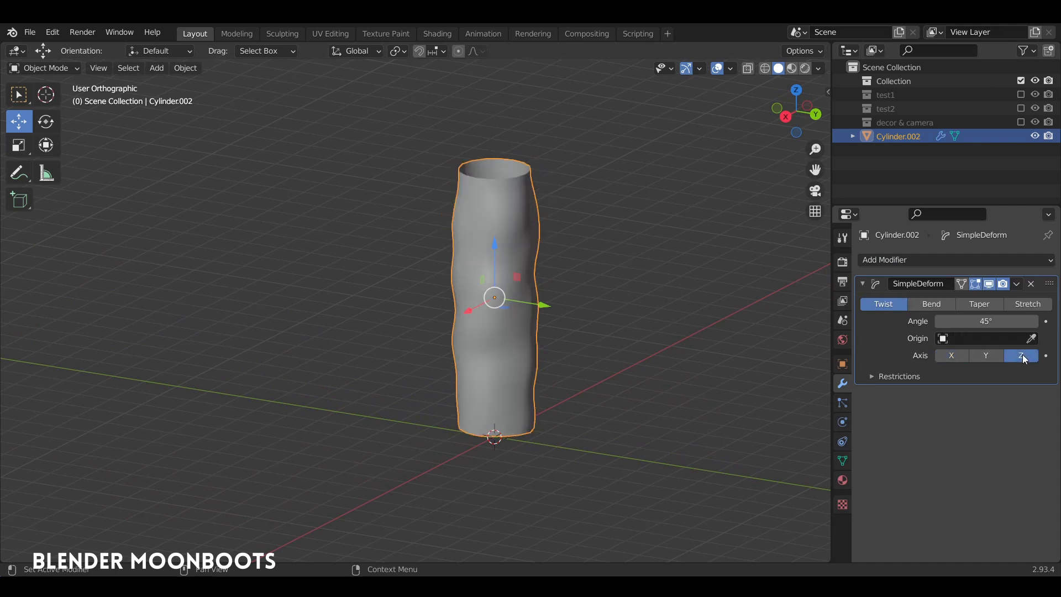
pyautogui.moveTo(943, 321); pyautogui.dragTo(976, 320)
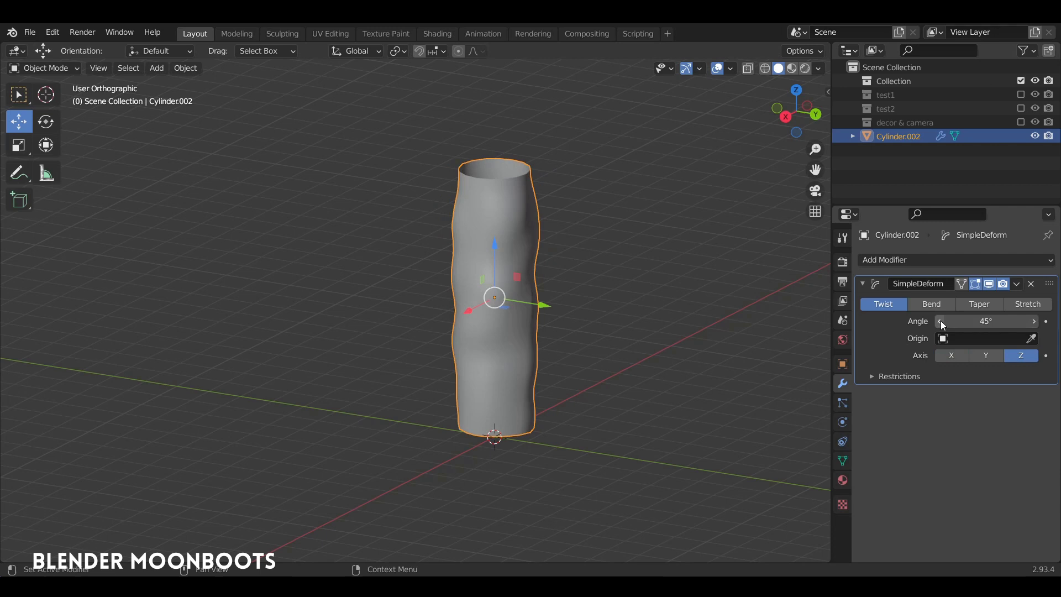
pyautogui.click(977, 321)
pyautogui.press('Return')
pyautogui.moveTo(608, 309)
pyautogui.mouseDown(button='middle')
pyautogui.moveTo(535, 289)
pyautogui.moveTo(585, 251)
pyautogui.moveTo(720, 233)
pyautogui.moveTo(642, 263)
pyautogui.moveTo(635, 251)
pyautogui.mouseUp(button='middle')
# - Add a Subdivision Surface modifier and collapse both modifier panels
pyautogui.click(892, 260)
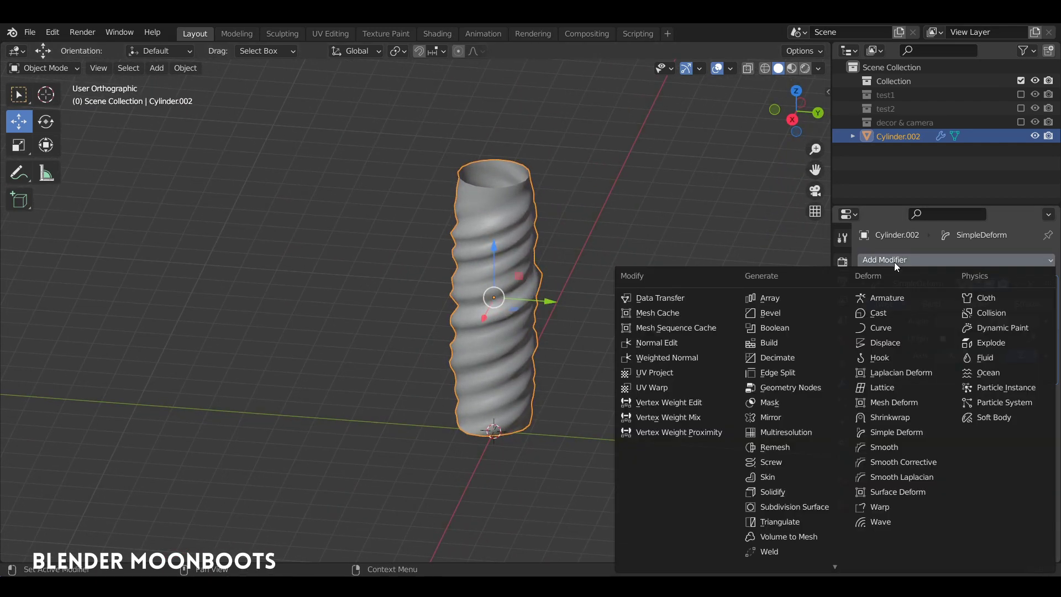
pyautogui.click(796, 505)
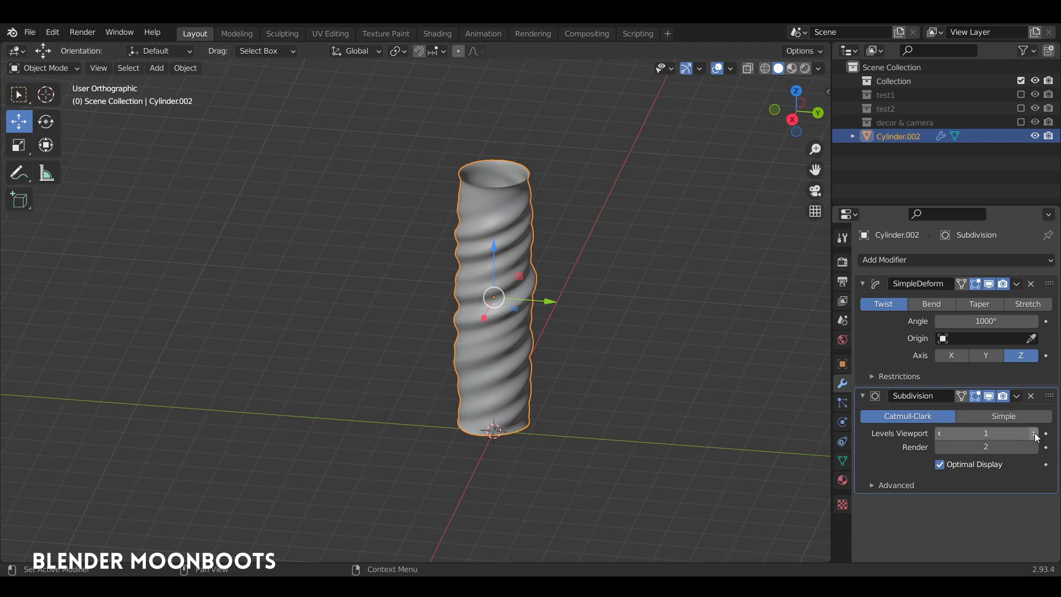
pyautogui.click(863, 284)
pyautogui.click(861, 302)
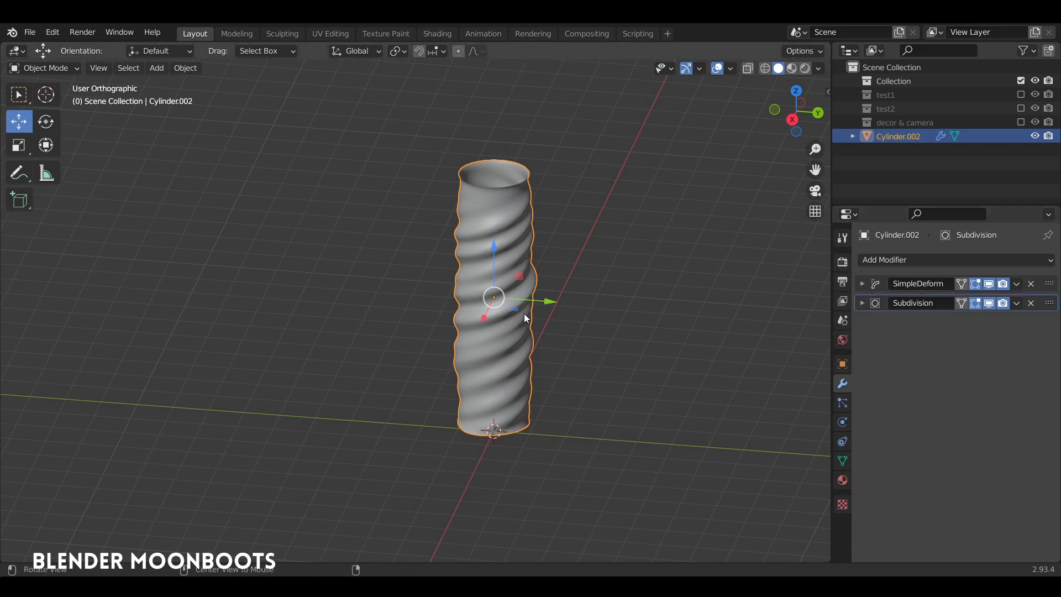
pyautogui.scroll(4, 523, 313)
pyautogui.moveTo(503, 251)
pyautogui.mouseDown(button='middle')
pyautogui.moveTo(592, 217)
pyautogui.moveTo(545, 252)
pyautogui.moveTo(517, 244)
pyautogui.mouseUp(button='middle')
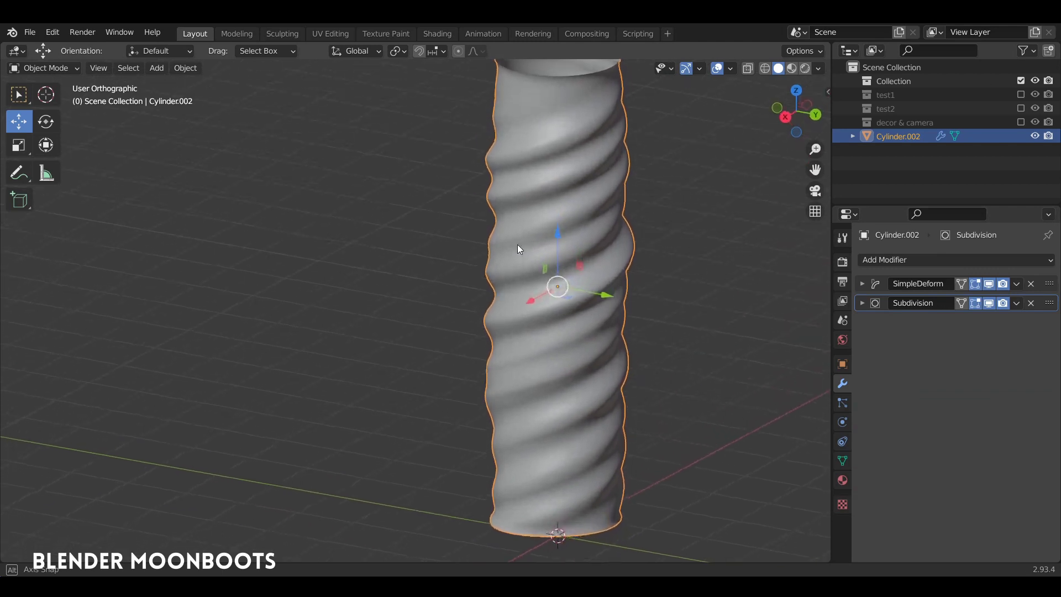
pyautogui.scroll(-3, 542, 265)
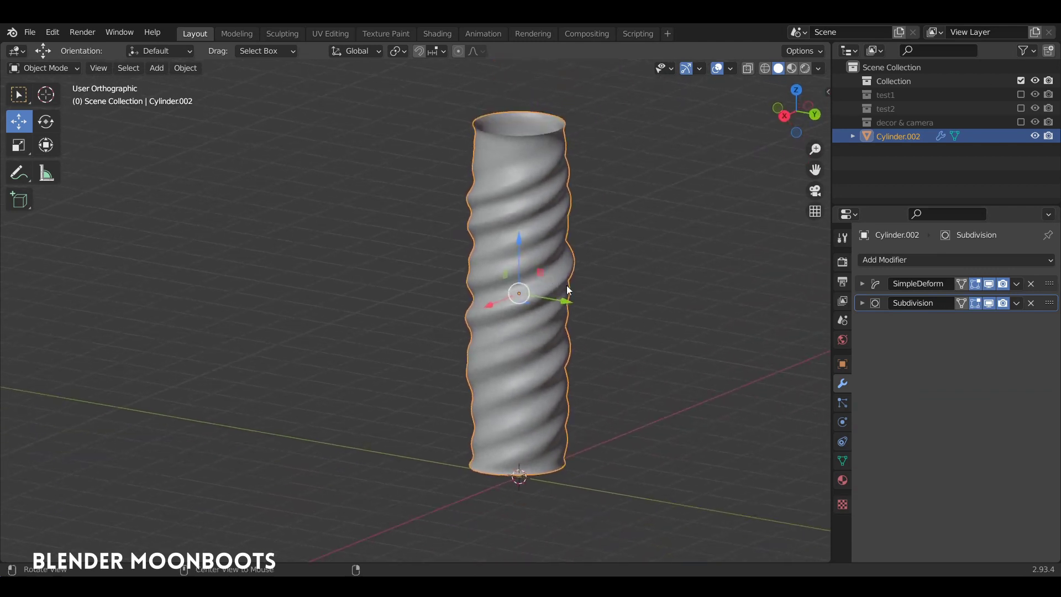
pyautogui.click(891, 260)
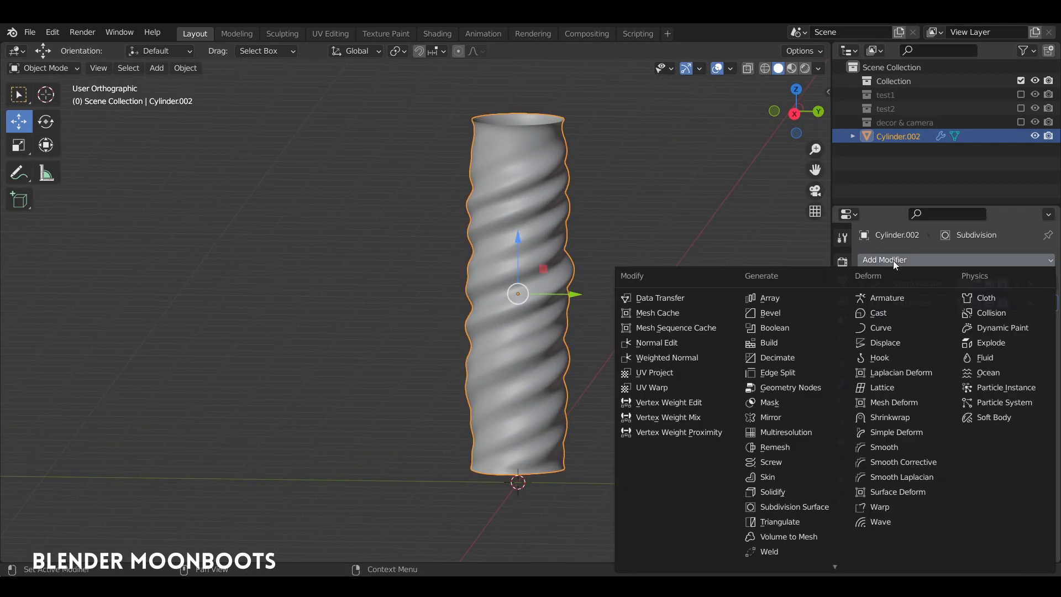
# - Add a Displace modifier with a new texture and show that texture's settings
pyautogui.click(885, 343)
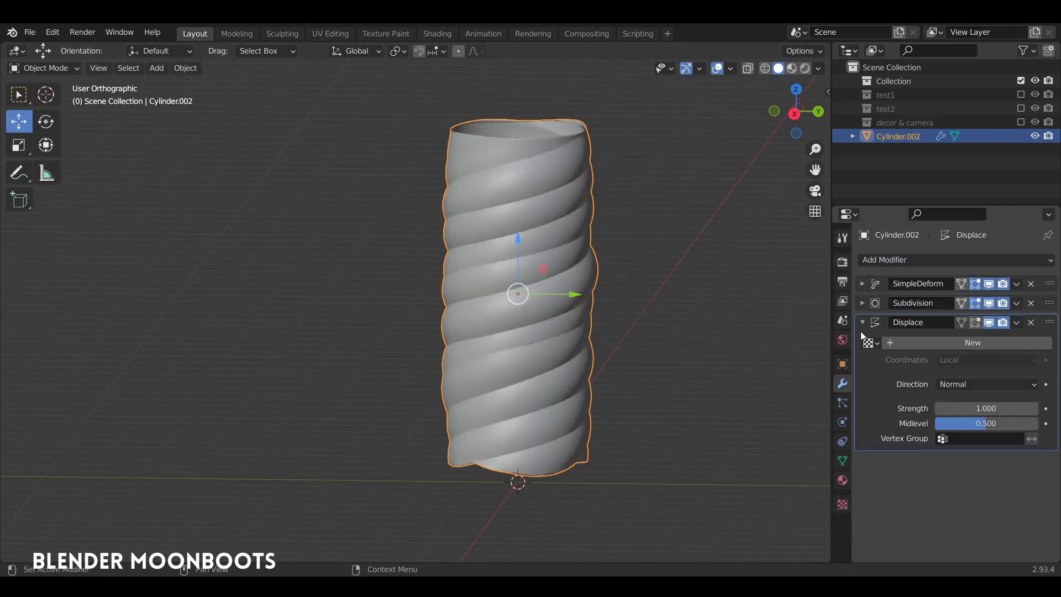
pyautogui.click(943, 343)
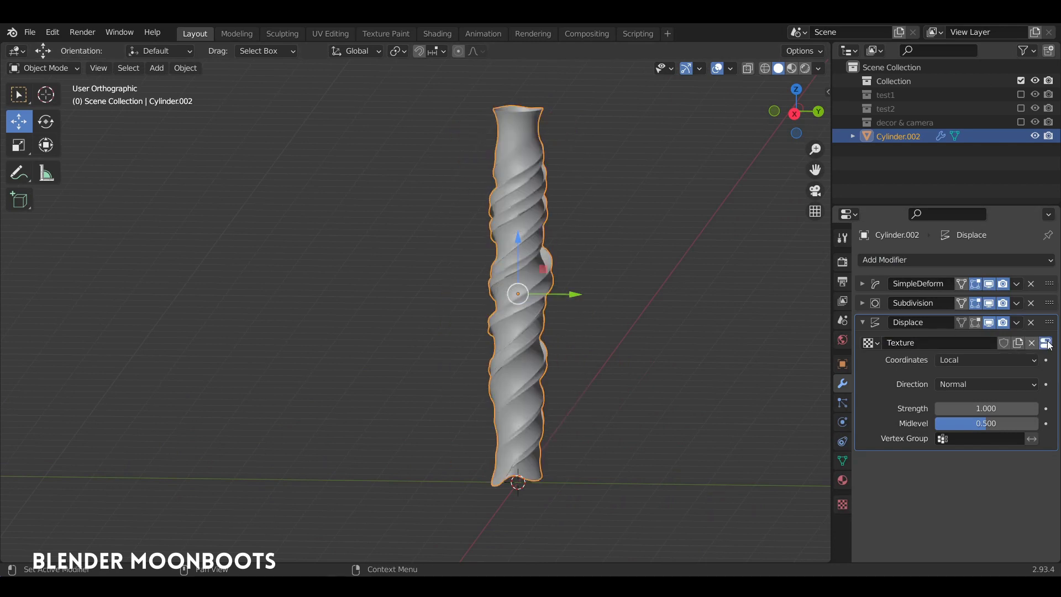
pyautogui.click(1046, 343)
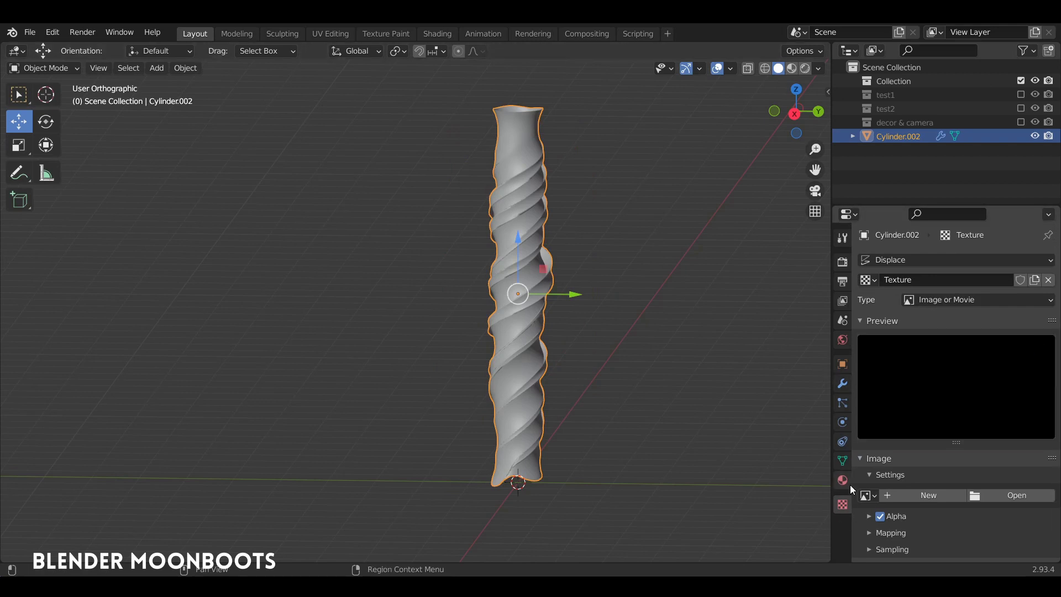
pyautogui.click(892, 259)
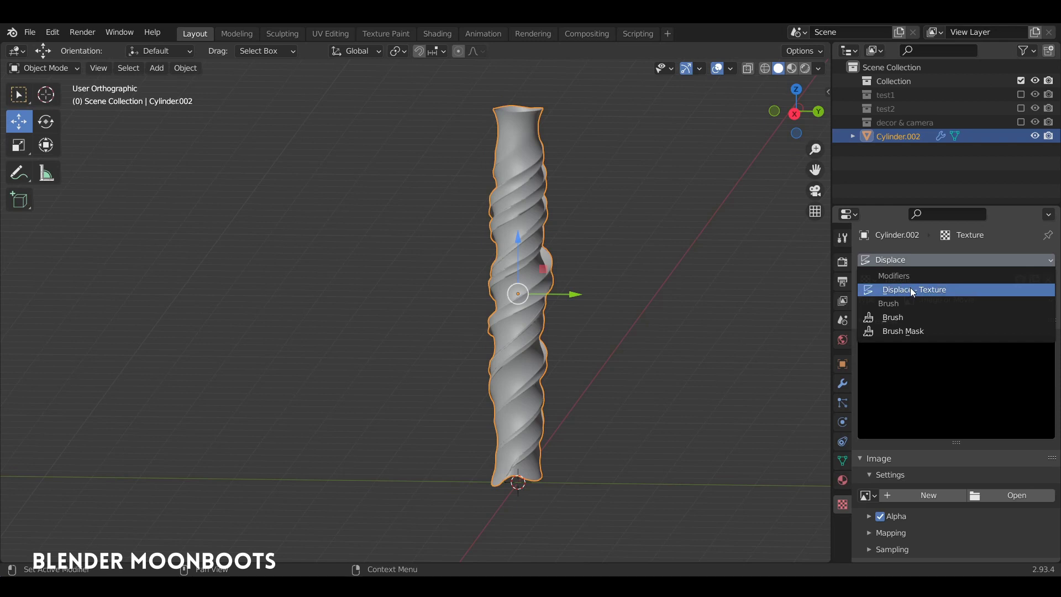
pyautogui.click(941, 291)
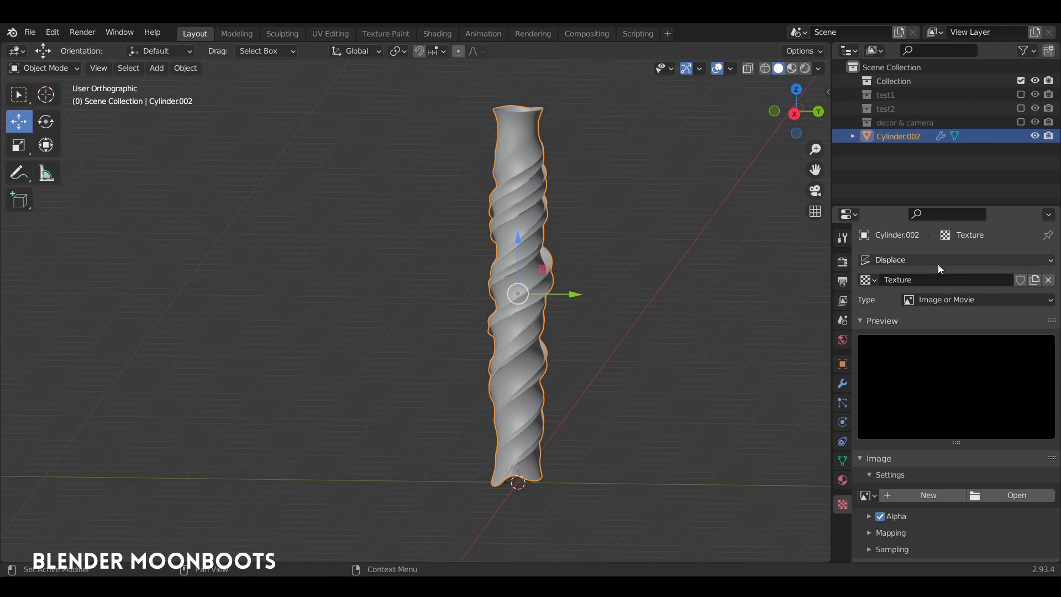
# - Make the displacement texture type Clouds and enlarge its size to 1.00
pyautogui.click(956, 301)
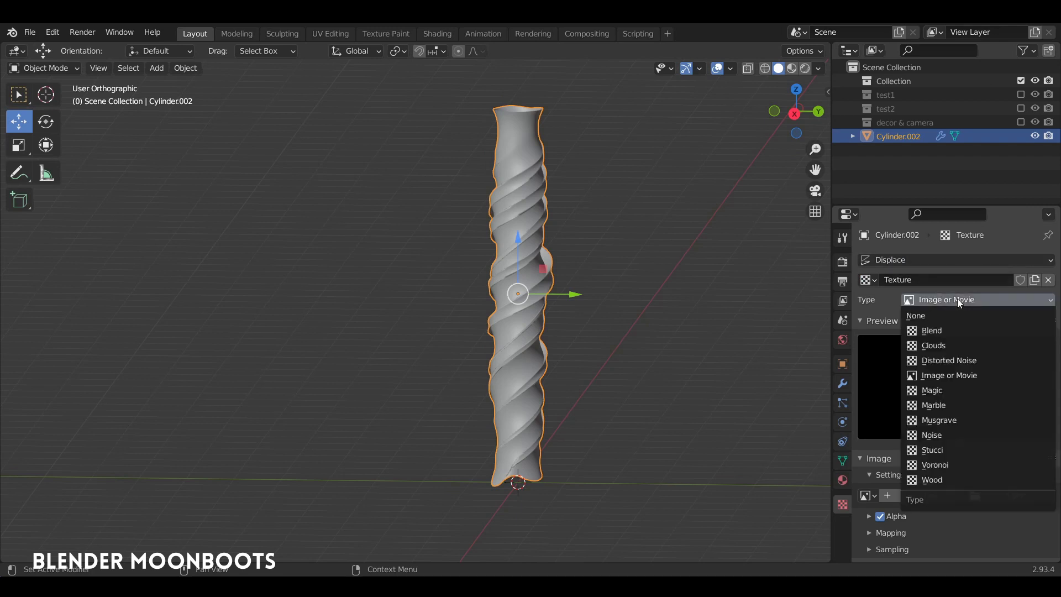
pyautogui.click(969, 339)
pyautogui.moveTo(606, 346)
pyautogui.mouseDown(button='middle')
pyautogui.moveTo(625, 352)
pyautogui.moveTo(631, 300)
pyautogui.moveTo(645, 282)
pyautogui.moveTo(593, 291)
pyautogui.moveTo(618, 308)
pyautogui.moveTo(654, 302)
pyautogui.mouseUp(button='middle')
pyautogui.moveTo(946, 540); pyautogui.dragTo(1027, 525)
pyautogui.moveTo(937, 538)
pyautogui.mouseDown()
pyautogui.moveTo(1023, 526)
pyautogui.moveTo(919, 531)
pyautogui.mouseUp()
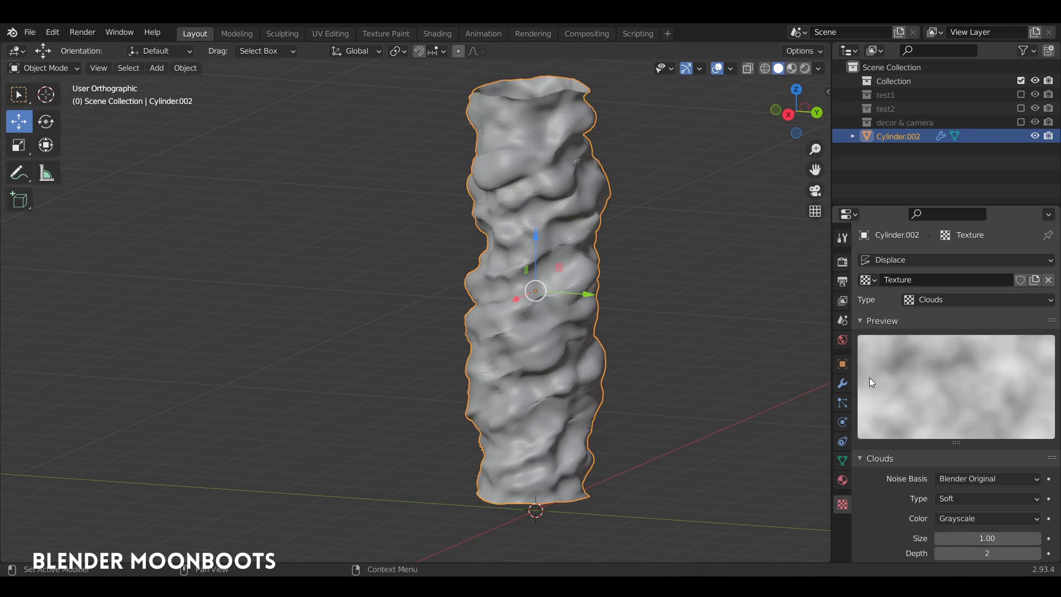
pyautogui.click(841, 382)
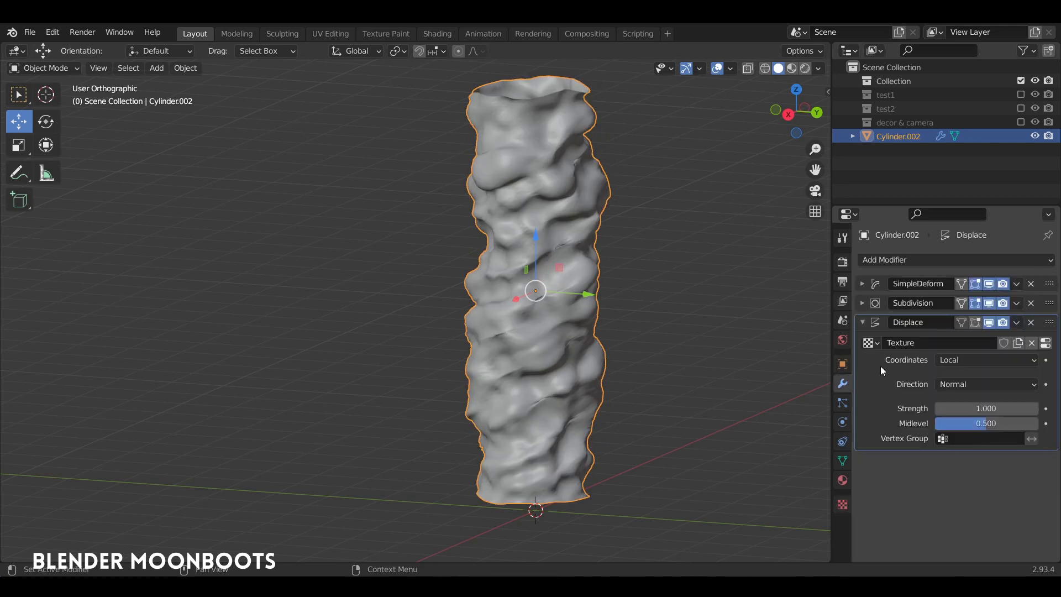
# - Lower the Displace modifier's strength to 0.629
pyautogui.moveTo(951, 407)
pyautogui.mouseDown()
pyautogui.moveTo(908, 414)
pyautogui.moveTo(957, 412)
pyautogui.moveTo(917, 409)
pyautogui.mouseUp()
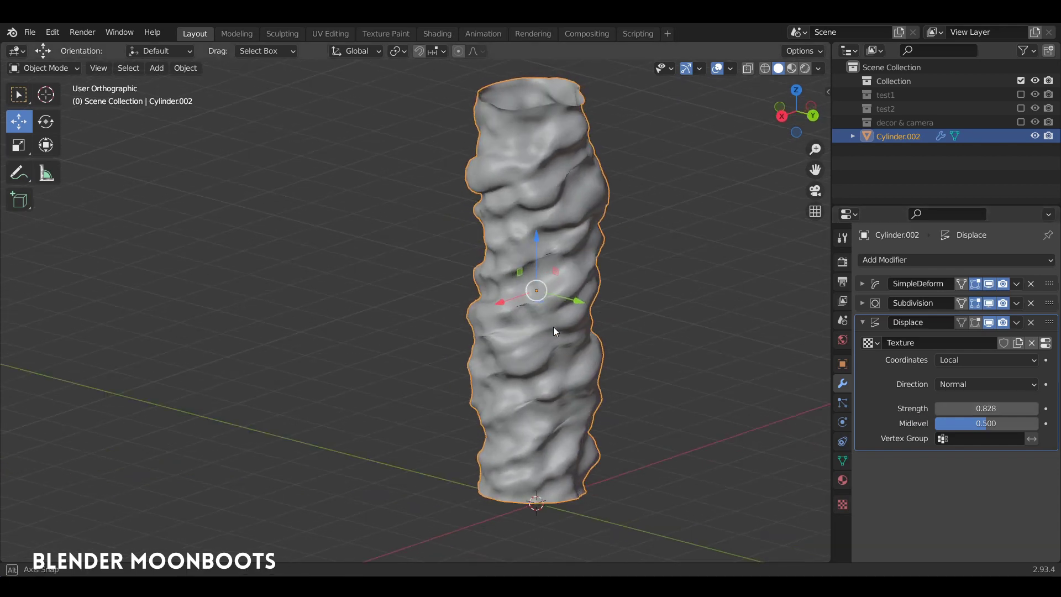
pyautogui.scroll(6, 579, 213)
pyautogui.moveTo(552, 327)
pyautogui.mouseDown(button='middle')
pyautogui.moveTo(579, 213)
pyautogui.moveTo(681, 188)
pyautogui.moveTo(752, 283)
pyautogui.mouseUp(button='middle')
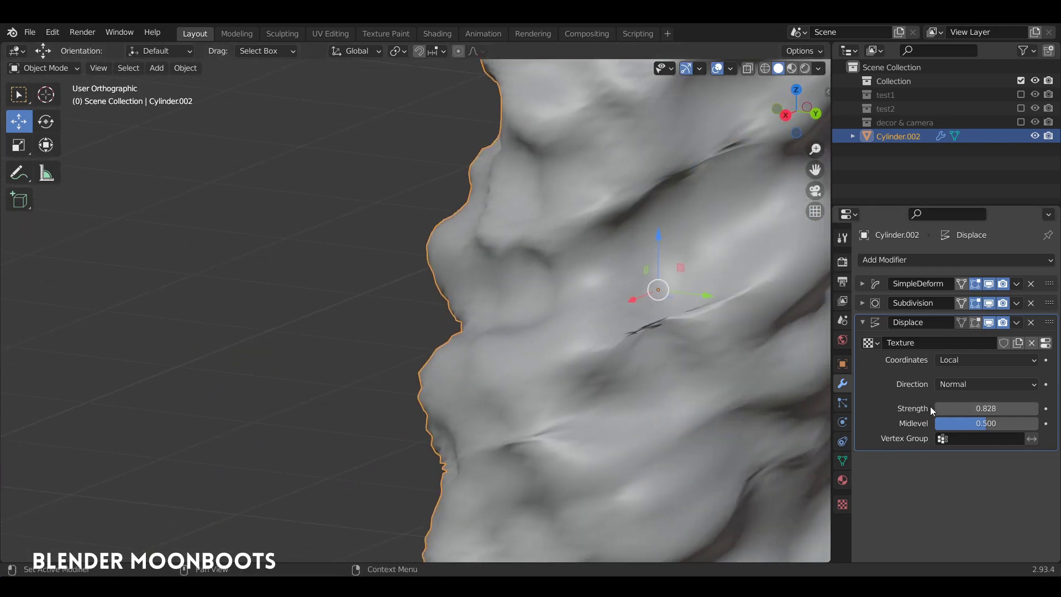
pyautogui.moveTo(933, 406)
pyautogui.mouseDown()
pyautogui.moveTo(910, 413)
pyautogui.moveTo(924, 414)
pyautogui.mouseUp()
pyautogui.moveTo(818, 381)
pyautogui.mouseDown(button='middle')
pyautogui.moveTo(692, 346)
pyautogui.moveTo(698, 413)
pyautogui.moveTo(614, 379)
pyautogui.moveTo(629, 419)
pyautogui.moveTo(699, 432)
pyautogui.moveTo(713, 411)
pyautogui.mouseUp(button='middle')
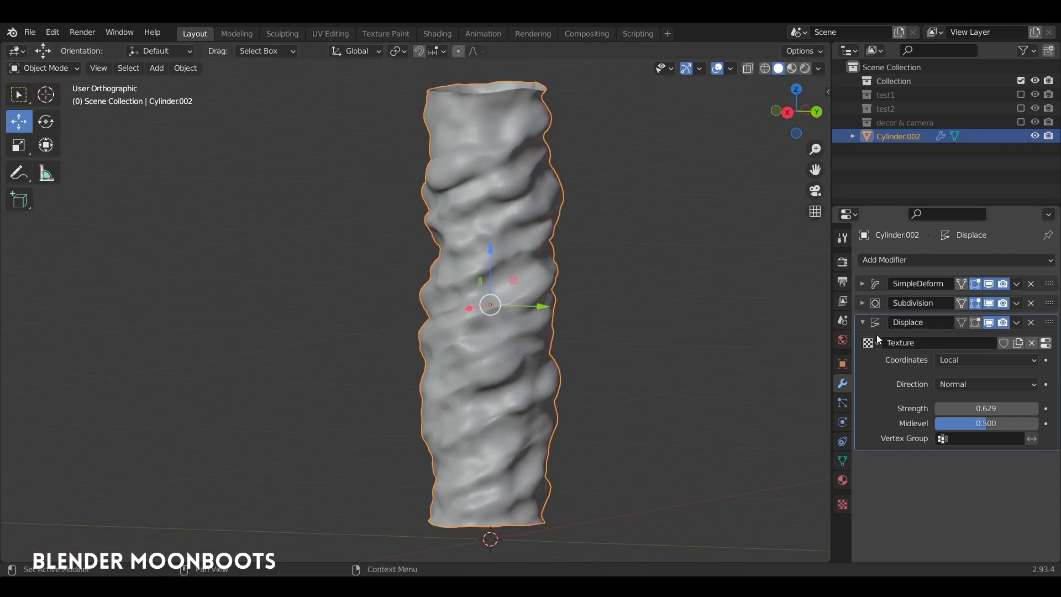
# - Reduce the Clouds texture size to 0.66
pyautogui.click(1047, 342)
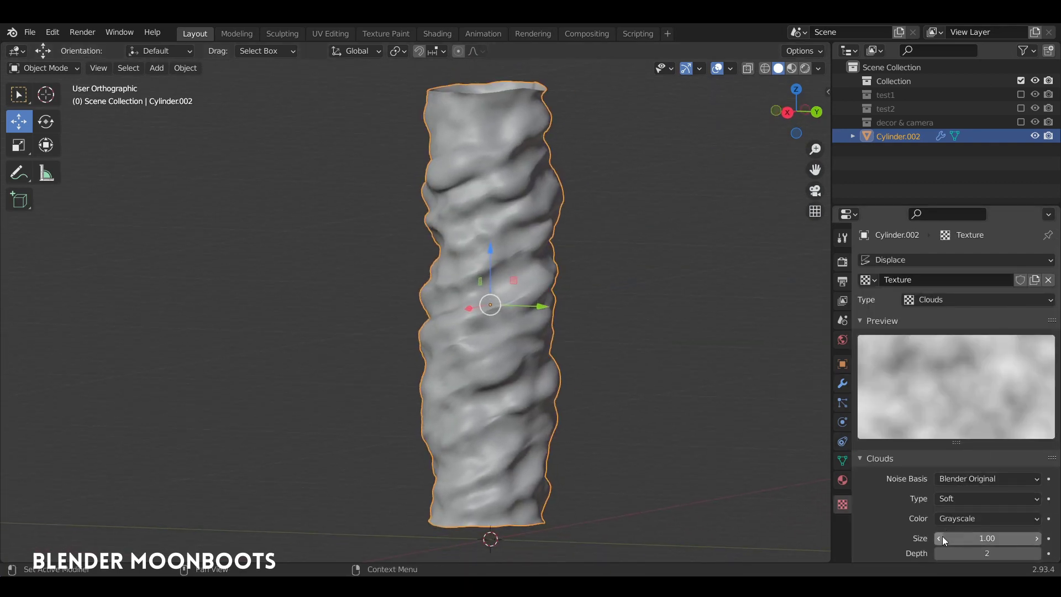
pyautogui.moveTo(943, 536)
pyautogui.mouseDown()
pyautogui.moveTo(963, 529)
pyautogui.moveTo(896, 546)
pyautogui.mouseUp()
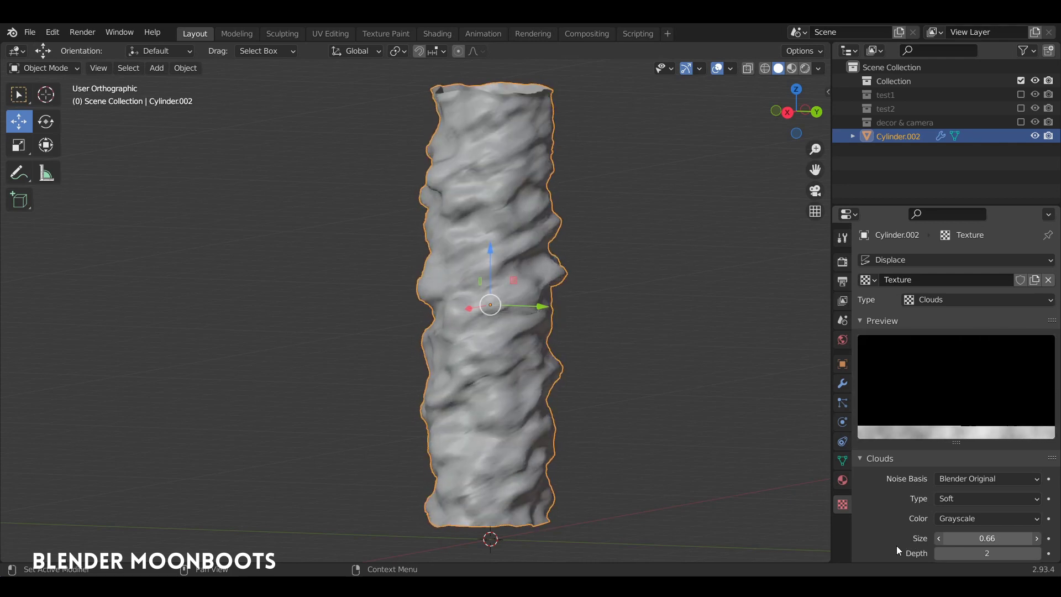
pyautogui.moveTo(641, 408)
pyautogui.mouseDown(button='middle')
pyautogui.moveTo(628, 400)
pyautogui.moveTo(622, 409)
pyautogui.moveTo(698, 365)
pyautogui.moveTo(680, 374)
pyautogui.mouseUp(button='middle')
pyautogui.click(842, 382)
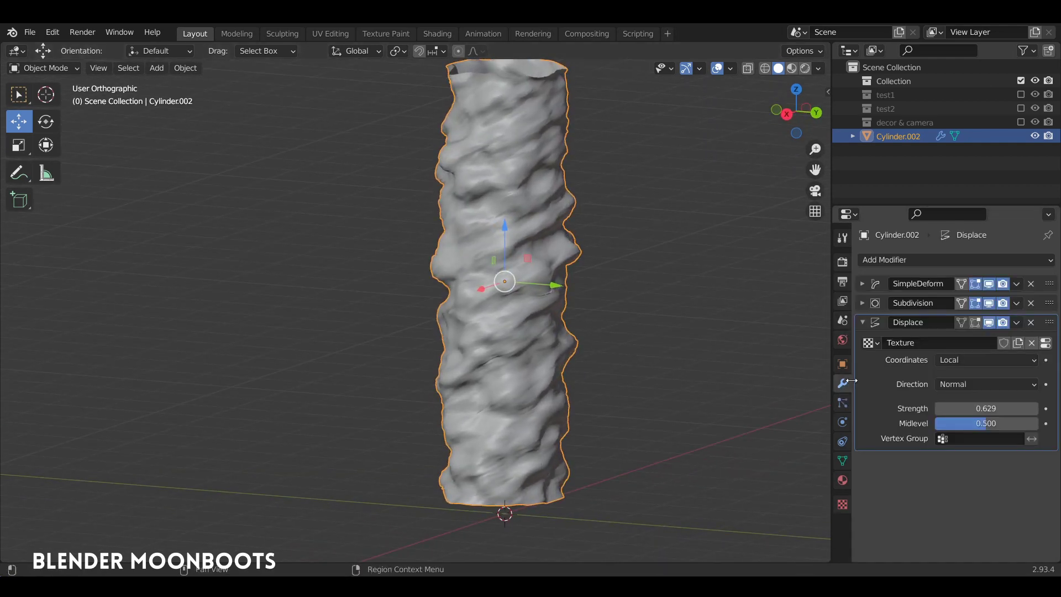
pyautogui.moveTo(622, 355)
pyautogui.mouseDown(button='middle')
pyautogui.moveTo(588, 337)
pyautogui.moveTo(595, 351)
pyautogui.mouseUp(button='middle')
# - Add a sphere empty and use Empty.002 as the Displace texture's Object coordinates
pyautogui.hotkey('shift', 'a')
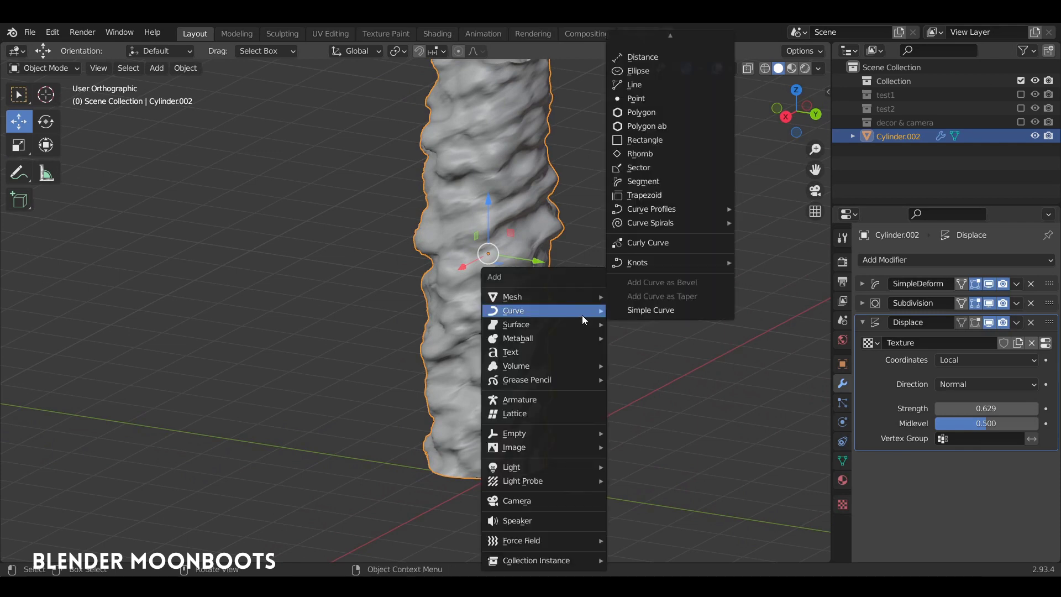
pyautogui.click(657, 512)
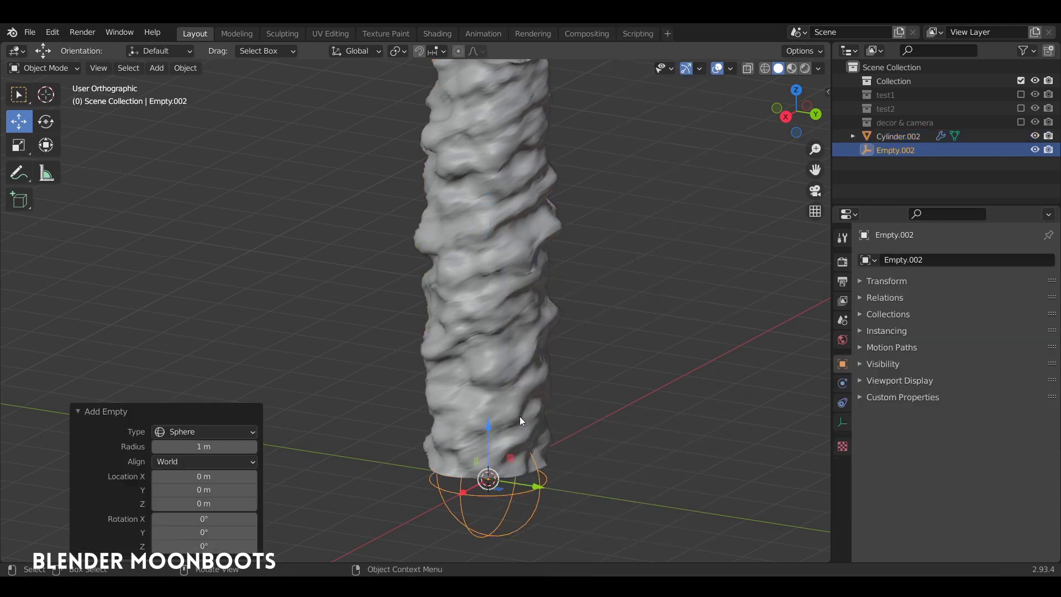
pyautogui.click(539, 322)
pyautogui.moveTo(539, 323); pyautogui.dragTo(564, 294, button='middle')
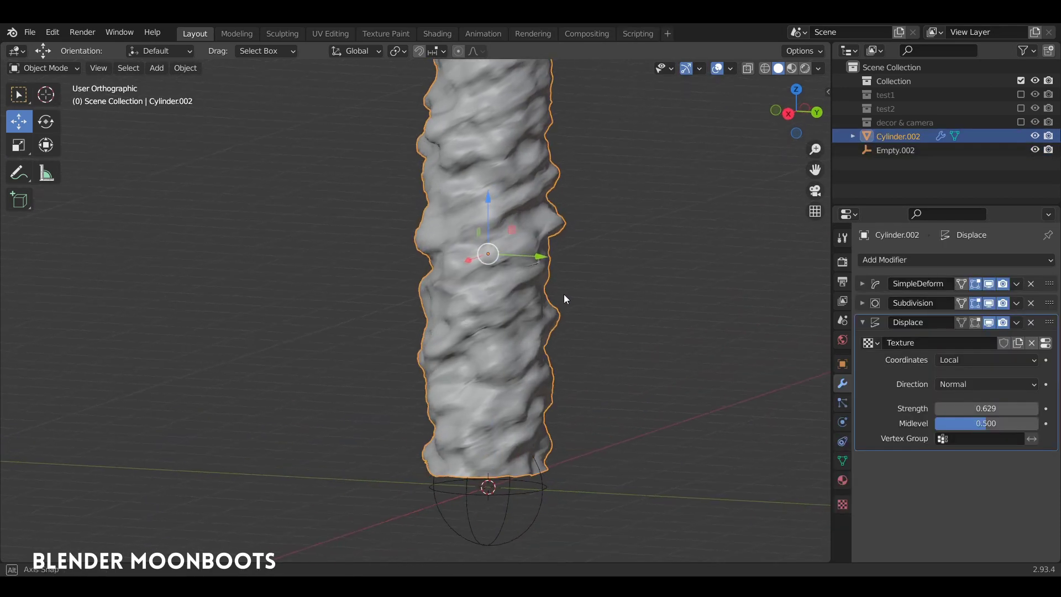
pyautogui.click(956, 364)
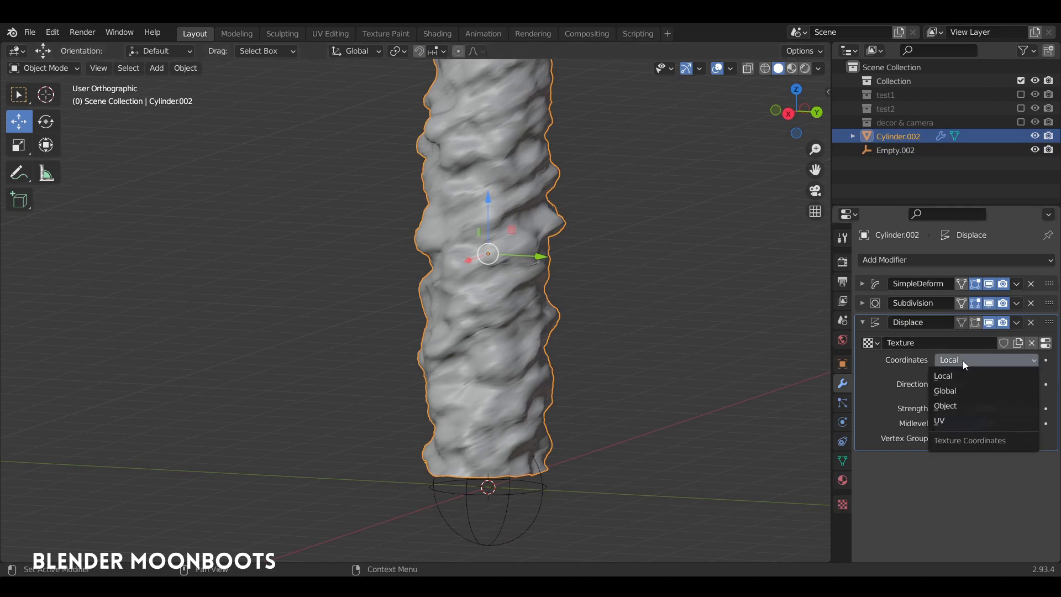
pyautogui.click(978, 405)
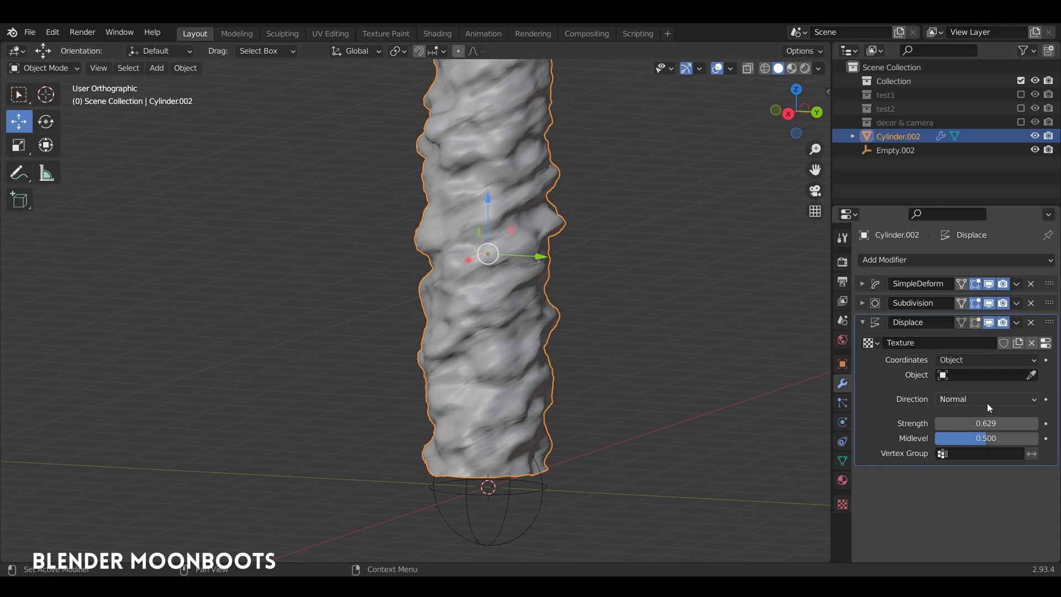
pyautogui.click(1031, 375)
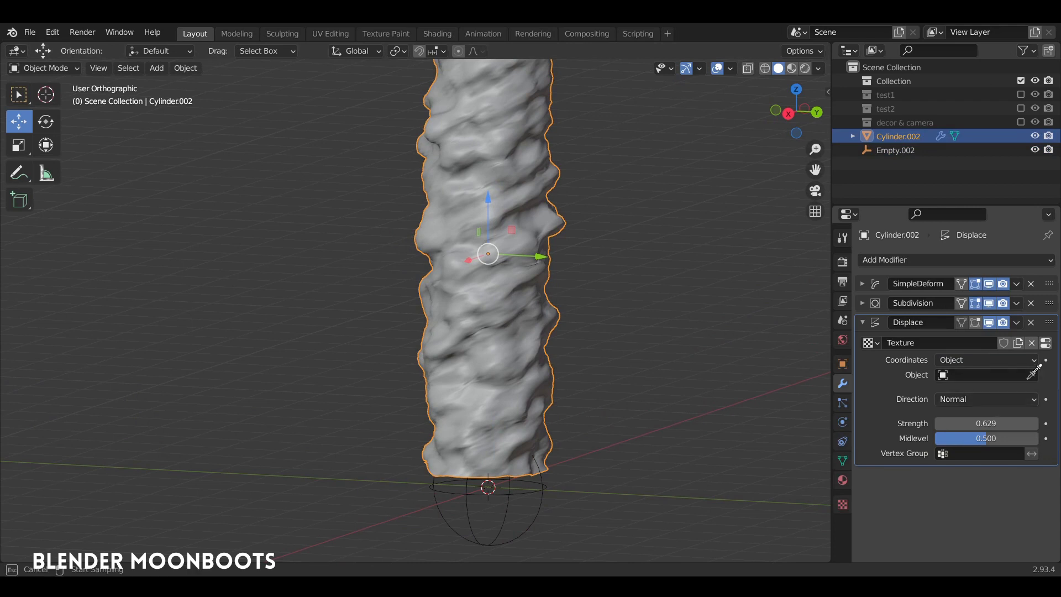
pyautogui.click(510, 493)
# - Lower Empty.002 along Z to sit just below the cylinder's base, then reselect the cylinder
pyautogui.click(510, 500)
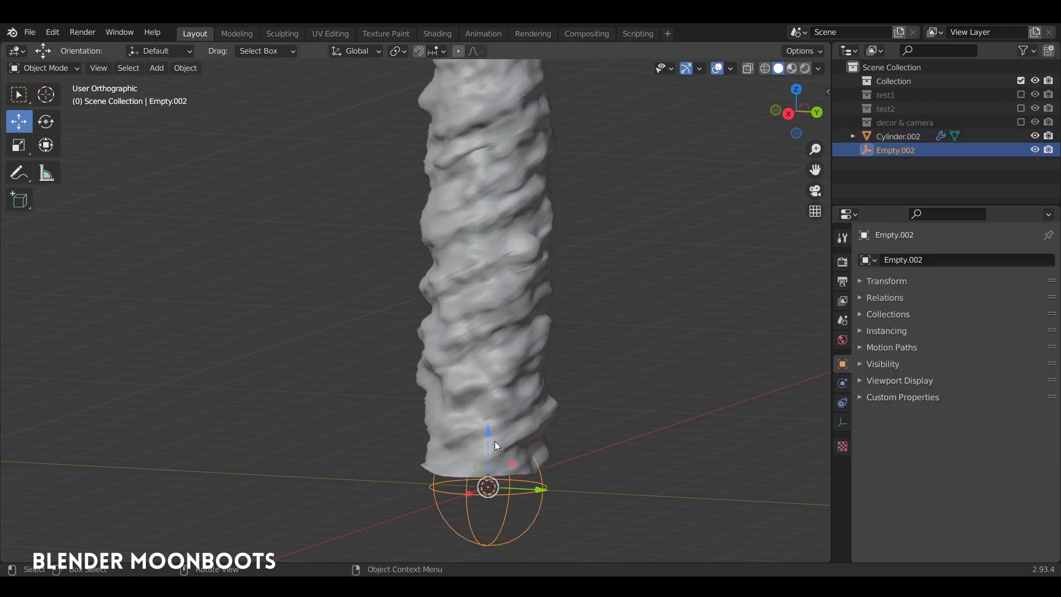
pyautogui.press('g')
pyautogui.press('z')
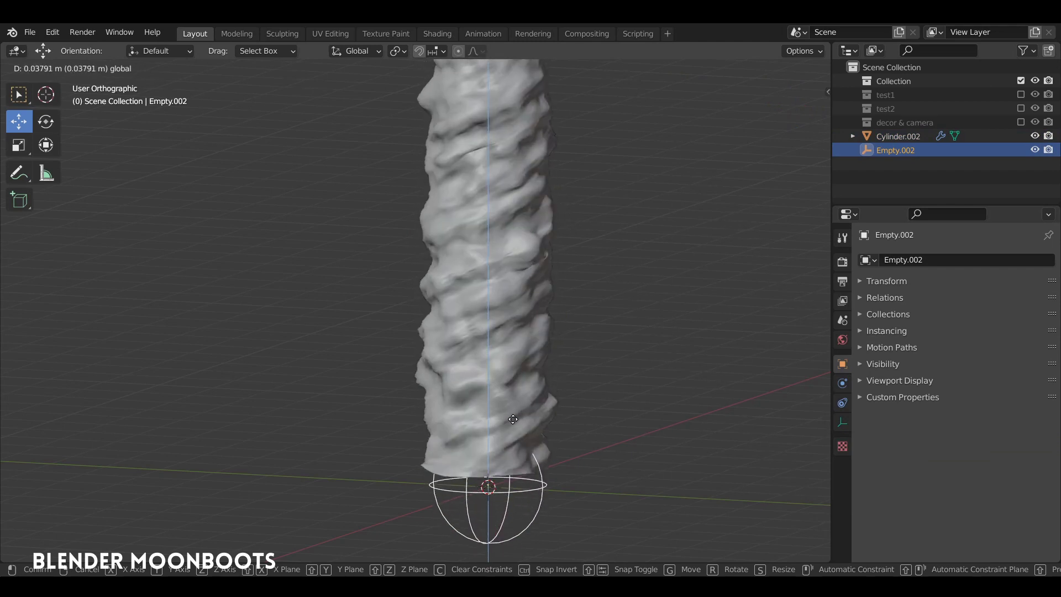
pyautogui.click(542, 399)
pyautogui.moveTo(542, 398)
pyautogui.mouseDown(button='middle')
pyautogui.moveTo(428, 406)
pyautogui.moveTo(457, 419)
pyautogui.mouseUp(button='middle')
pyautogui.moveTo(489, 426); pyautogui.dragTo(491, 442)
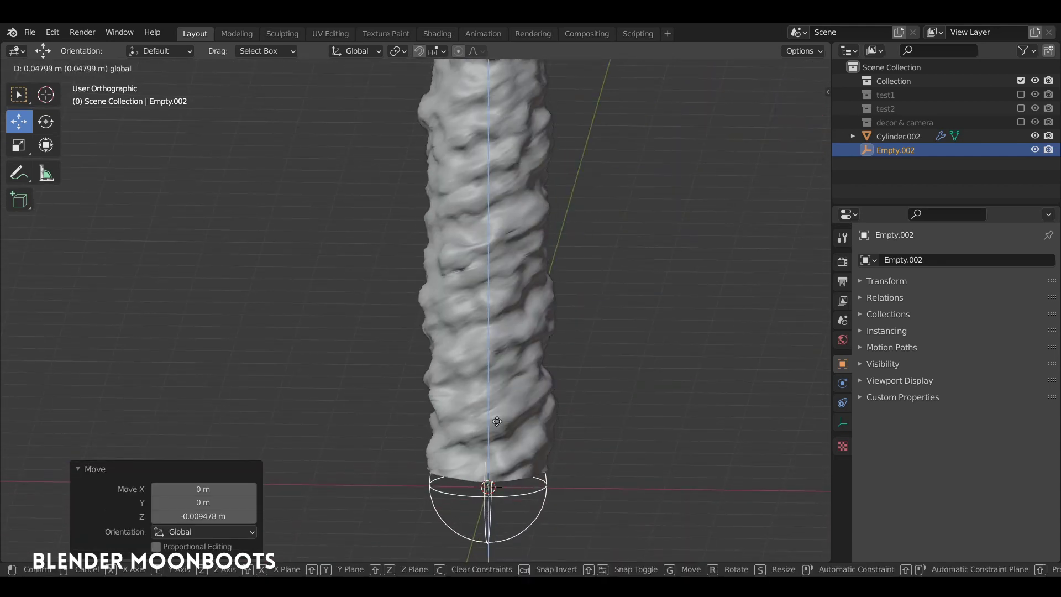
pyautogui.scroll(-3, 531, 382)
pyautogui.moveTo(541, 398); pyautogui.dragTo(572, 351, button='middle')
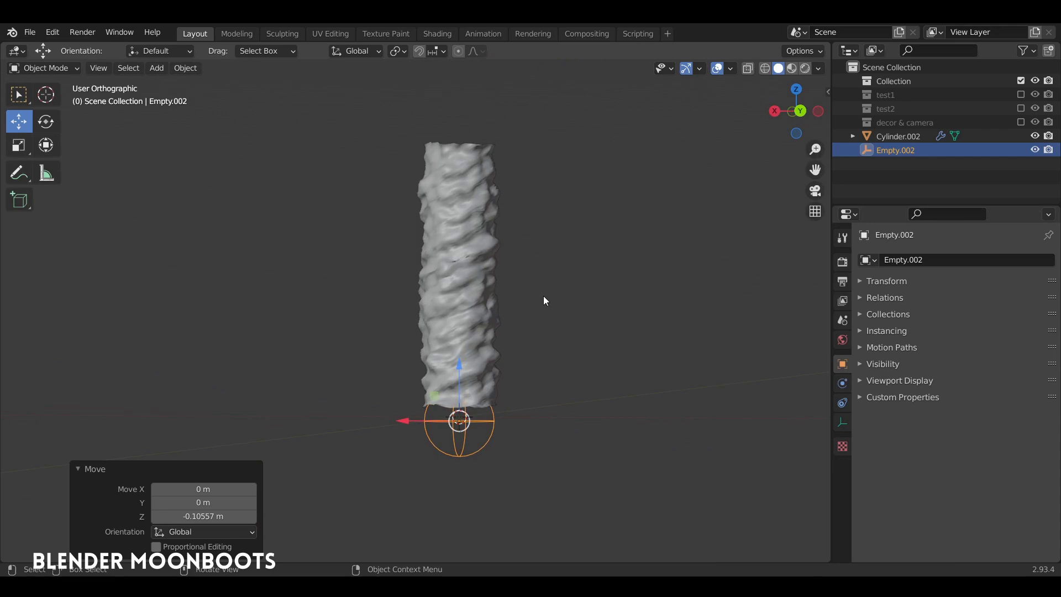
pyautogui.press('KP_1')
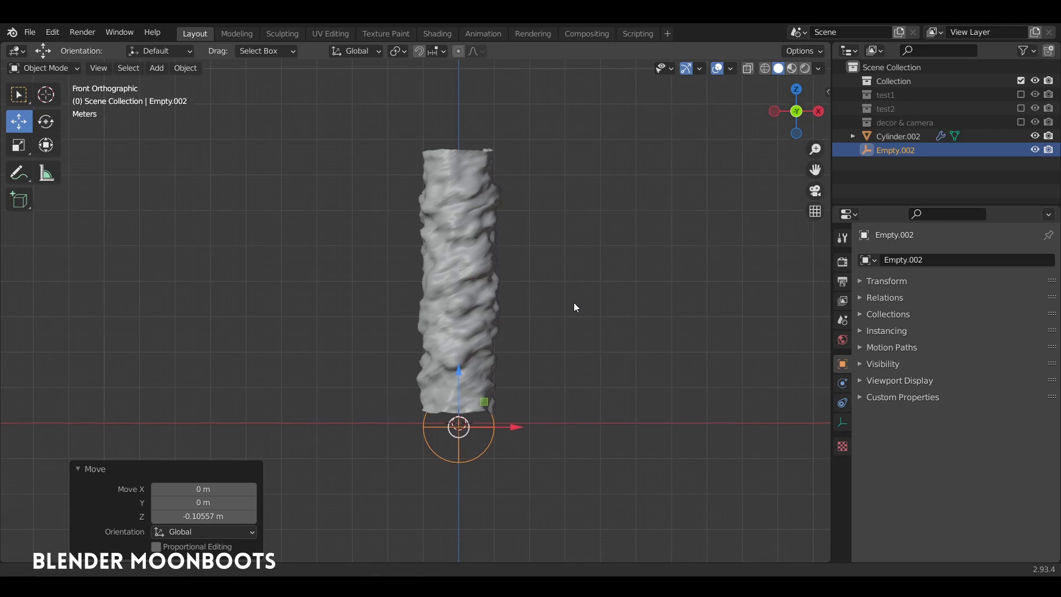
pyautogui.keyDown('shift'); pyautogui.moveTo(575, 275); pyautogui.dragTo(585, 315, button='middle'); pyautogui.keyUp('shift')
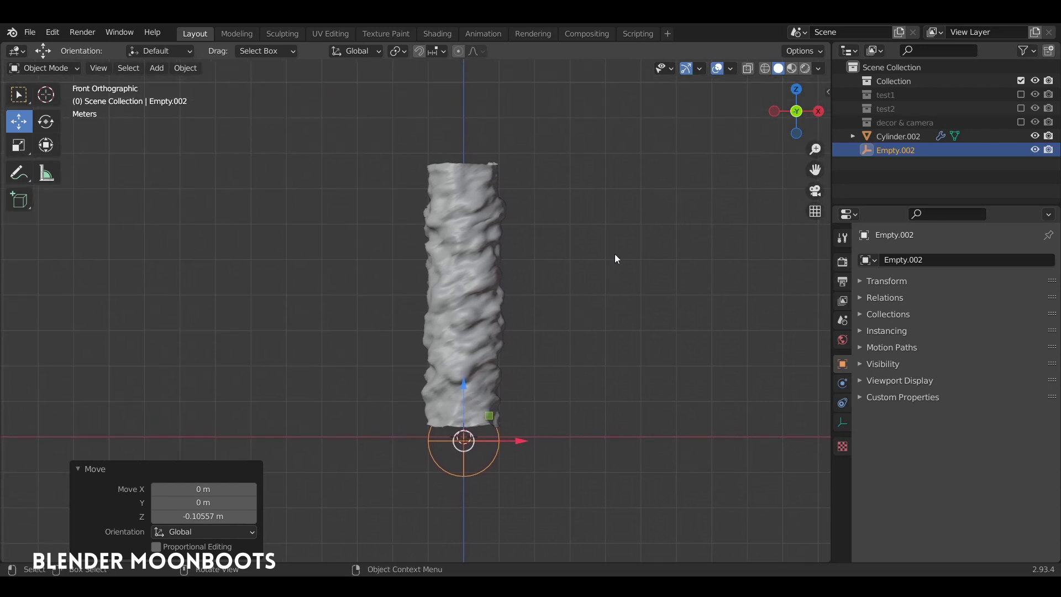
pyautogui.click(508, 281)
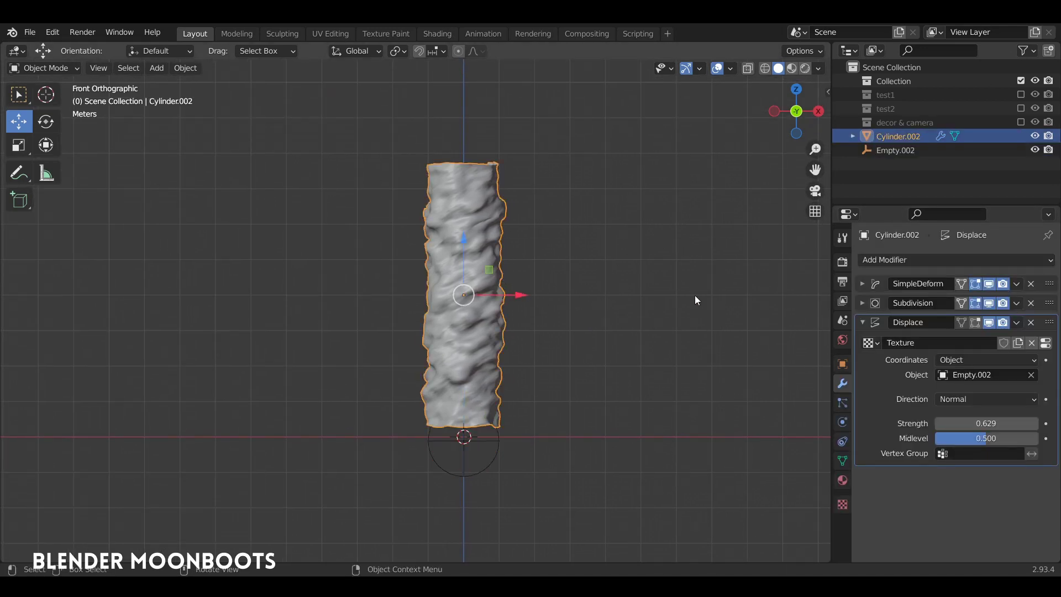
# - Collapse the Displace panel and add a Lattice modifier to the cylinder
pyautogui.click(863, 324)
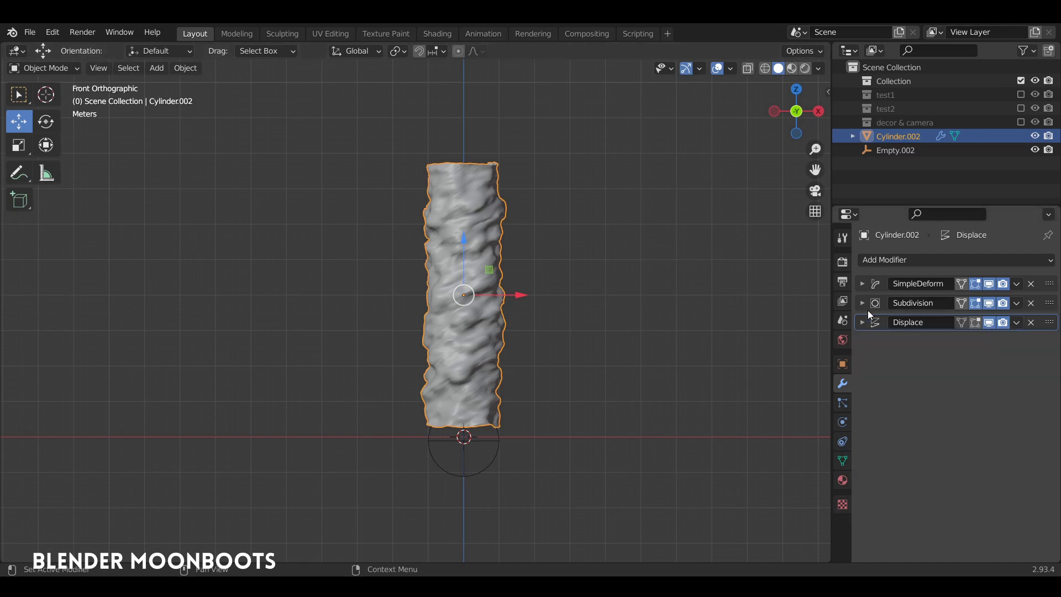
pyautogui.click(903, 259)
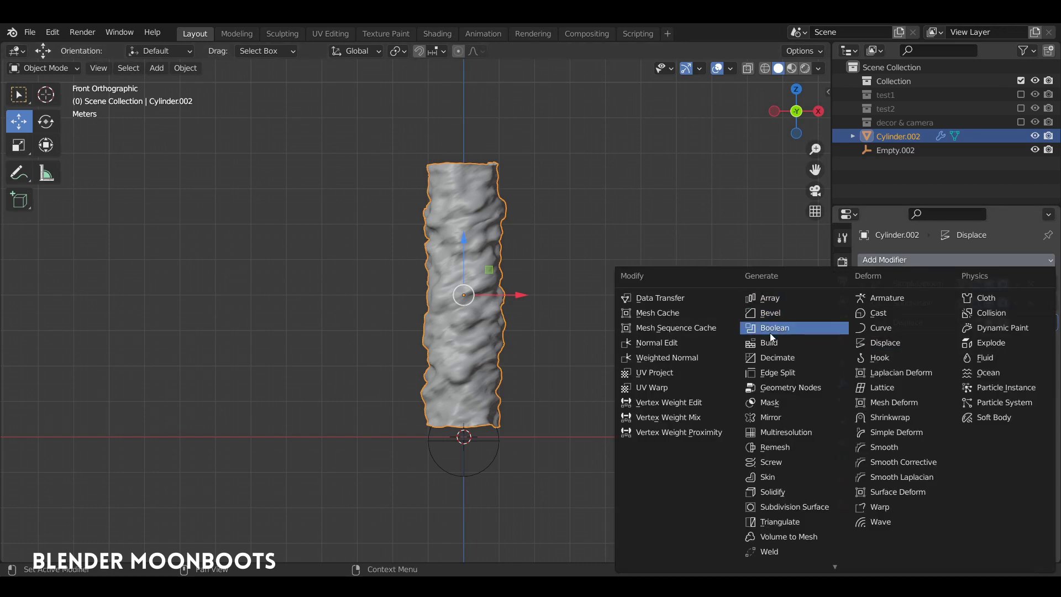
pyautogui.click(904, 387)
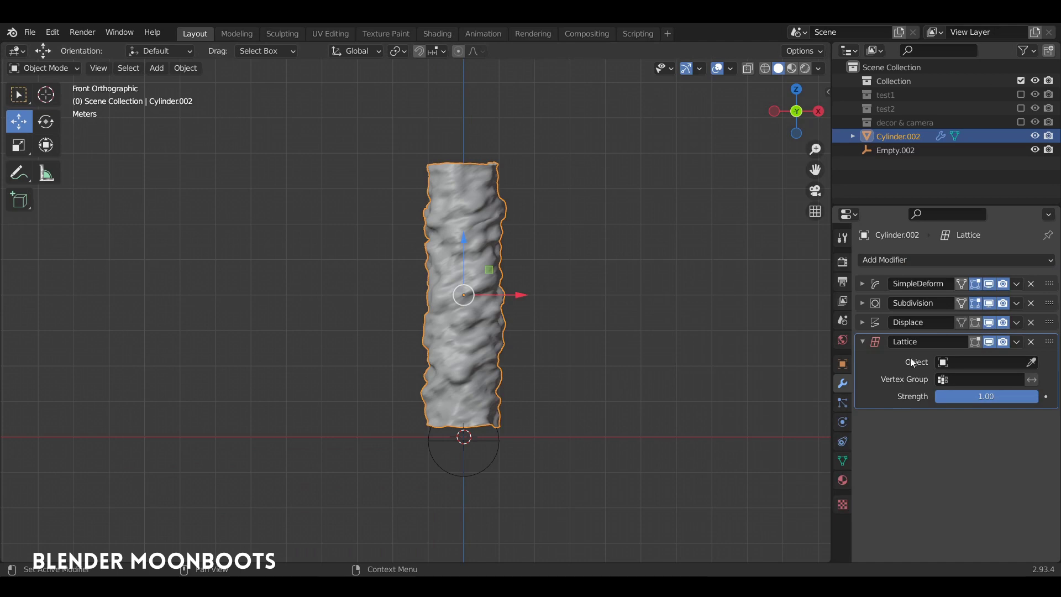
# - Add a lattice object, enlarge it, raise it and stretch it along Z around the column
pyautogui.hotkey('shift', 'a')
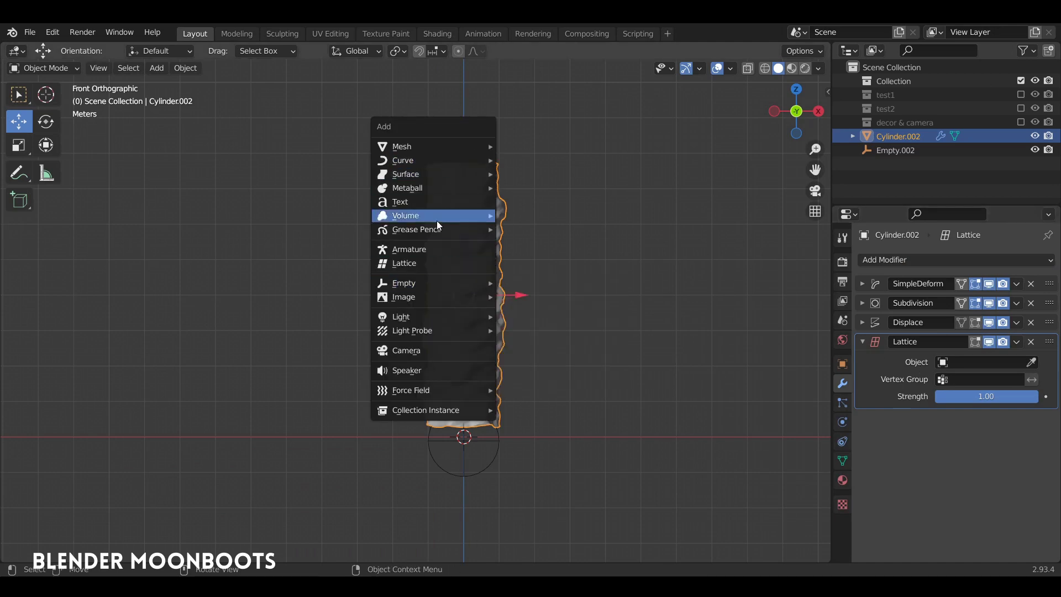
pyautogui.click(429, 264)
pyautogui.press('s')
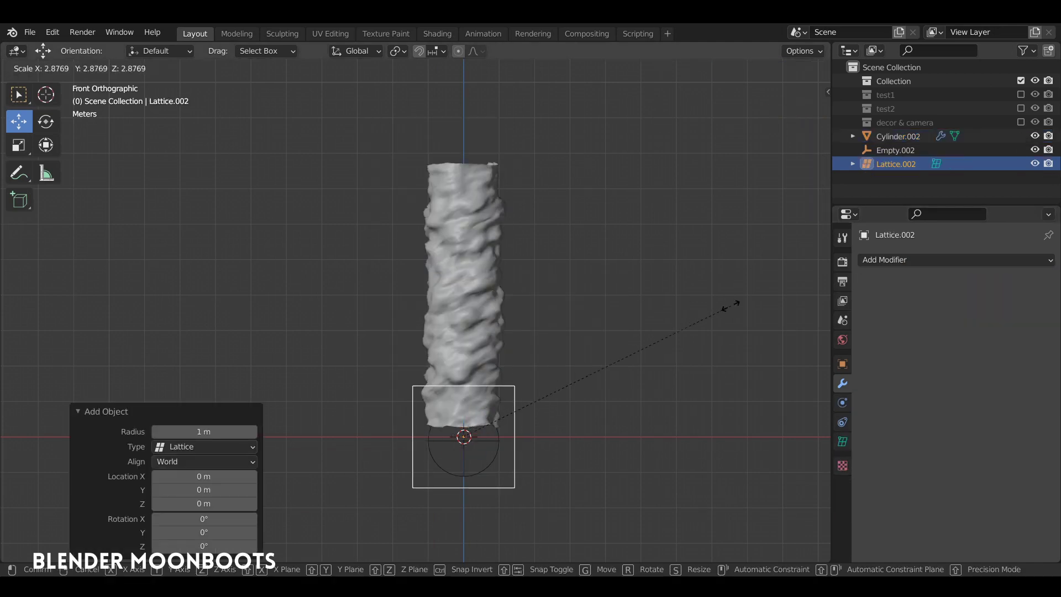
pyautogui.click(730, 303)
pyautogui.press('g')
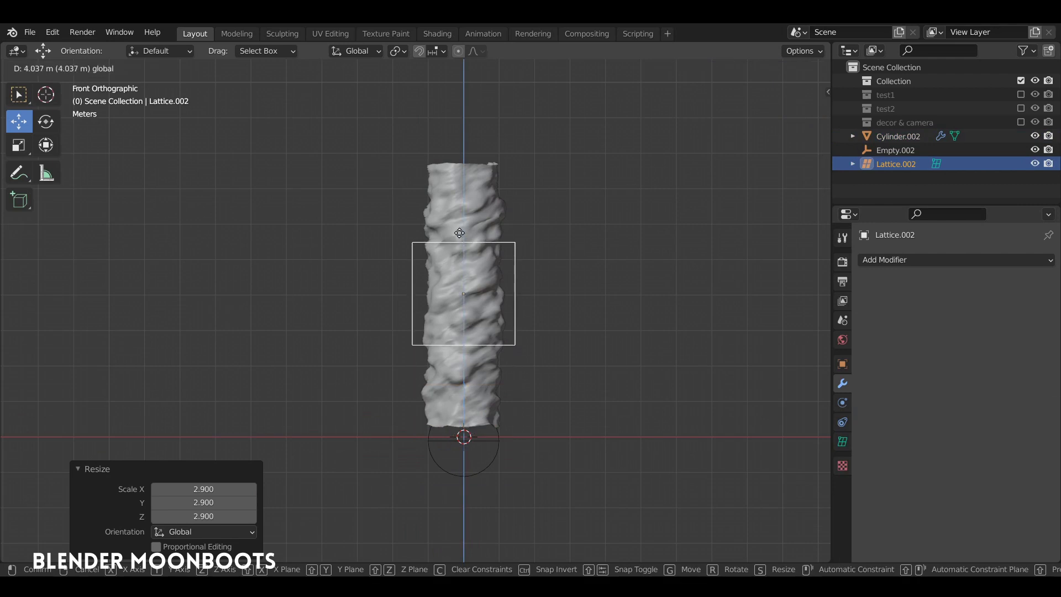
pyautogui.click(459, 233)
pyautogui.press('s')
pyautogui.press('z')
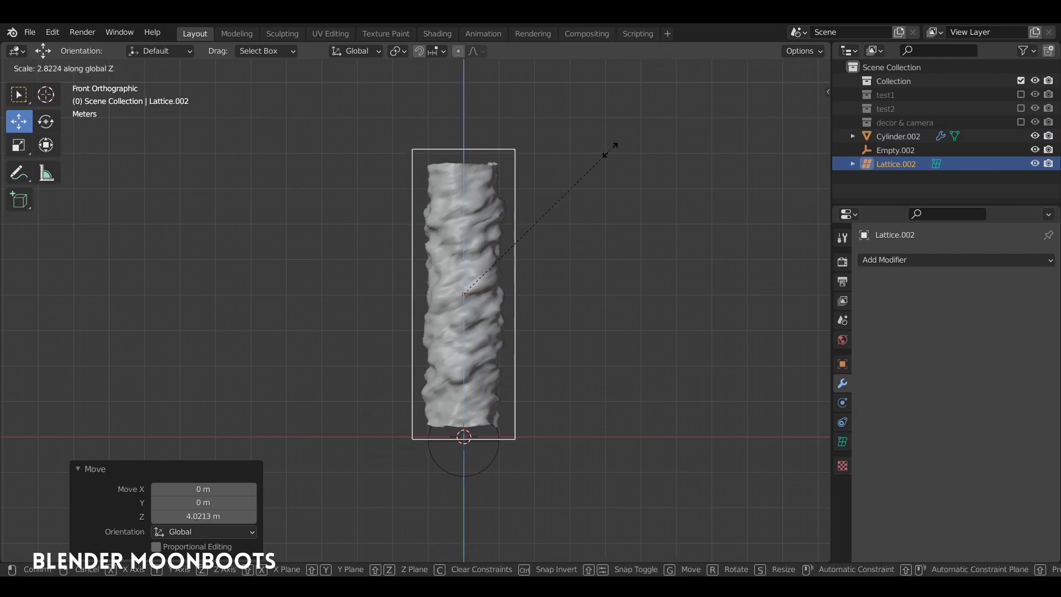
pyautogui.click(610, 149)
pyautogui.moveTo(606, 154)
pyautogui.mouseDown(button='middle')
pyautogui.moveTo(503, 237)
pyautogui.moveTo(460, 235)
pyautogui.moveTo(585, 214)
pyautogui.mouseUp(button='middle')
pyautogui.press('KP_1')
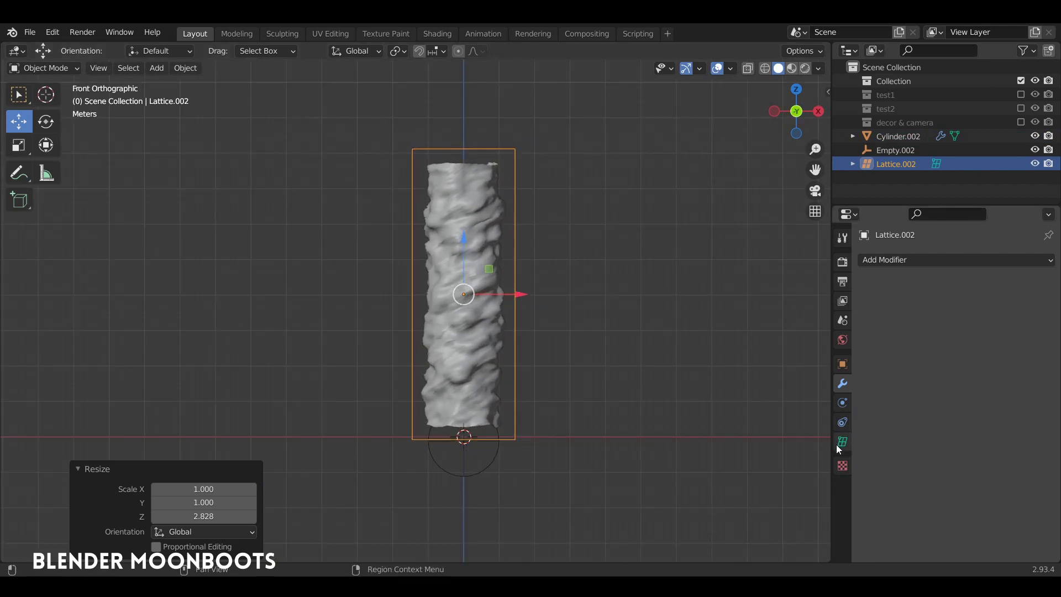
# - Set the lattice's W resolution to 7
pyautogui.click(842, 442)
pyautogui.click(860, 281)
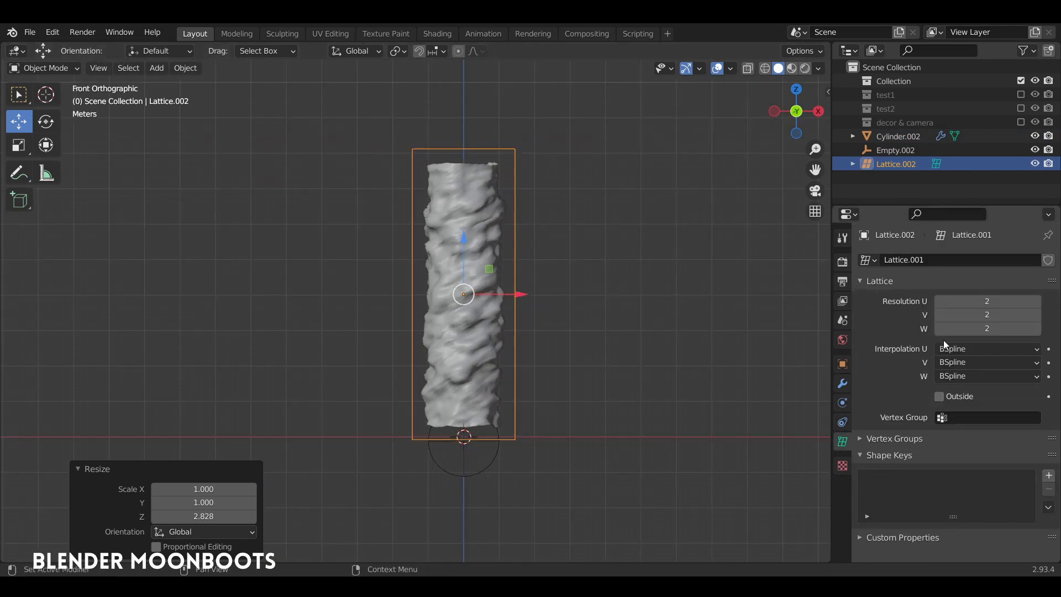
pyautogui.click(1036, 329)
pyautogui.click(1037, 328)
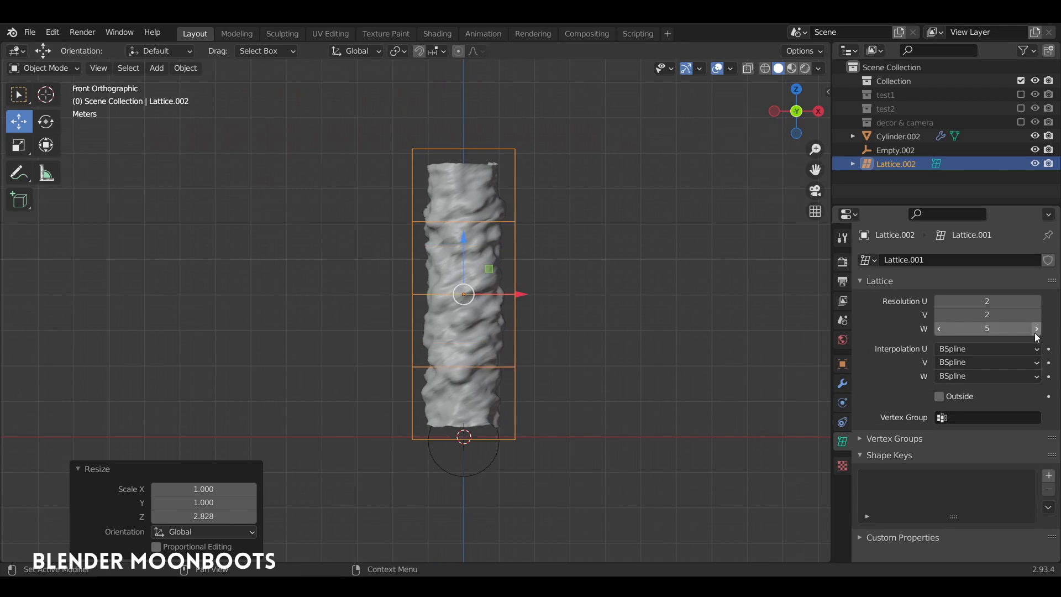
pyautogui.click(1037, 329)
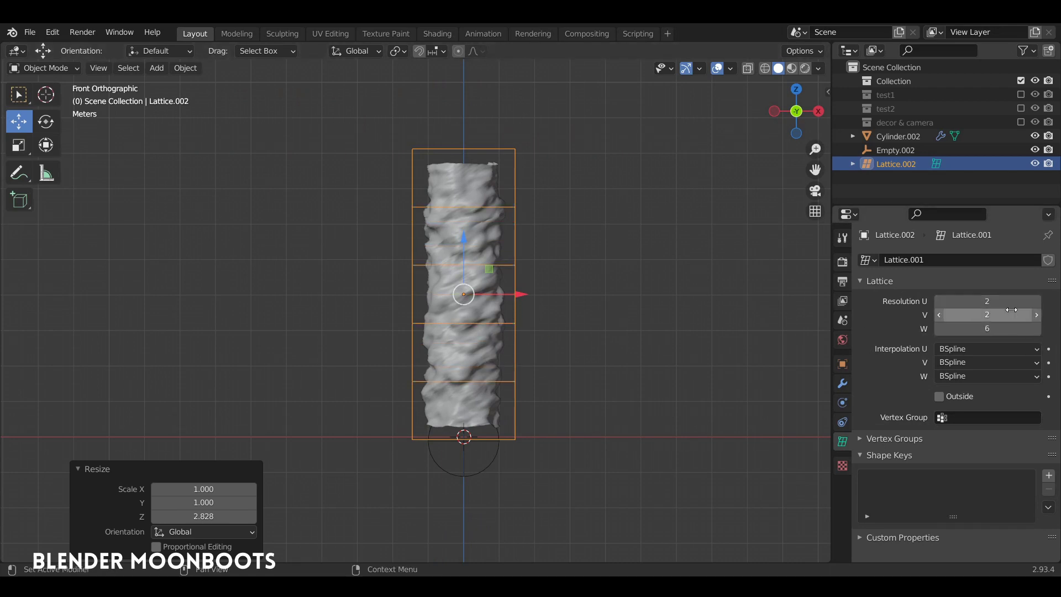
pyautogui.click(1036, 329)
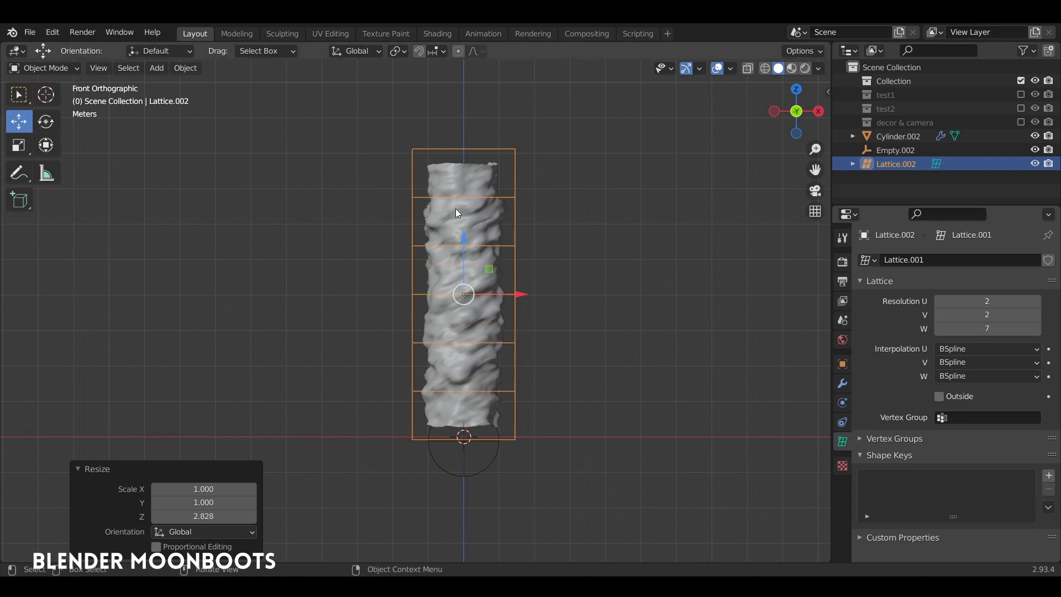
pyautogui.click(489, 227)
pyautogui.moveTo(488, 227); pyautogui.dragTo(657, 269, button='middle')
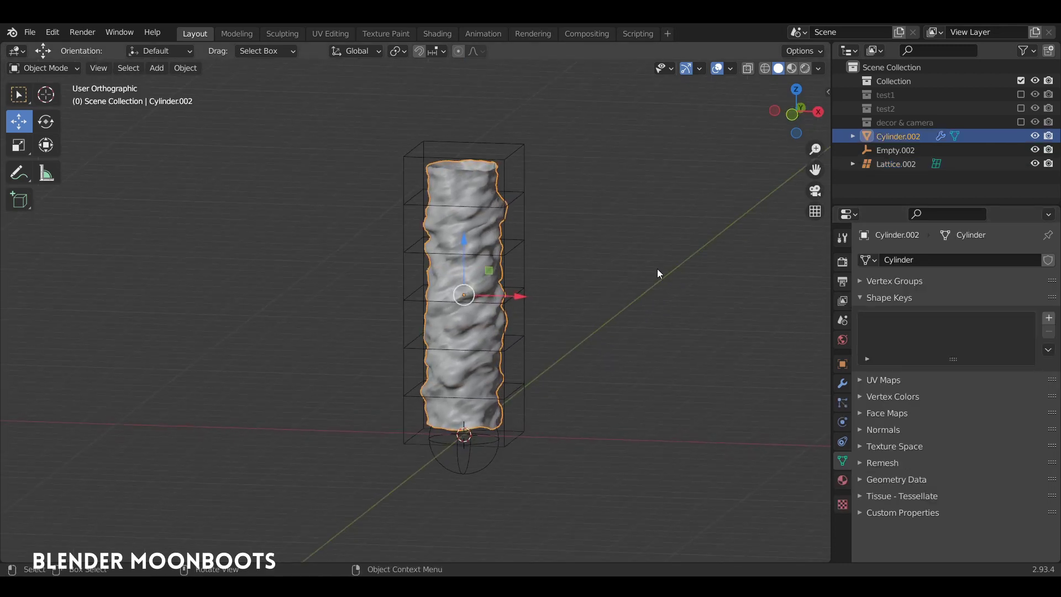
# - Set Lattice.002 as the object for the cylinder's Lattice modifier
pyautogui.click(843, 386)
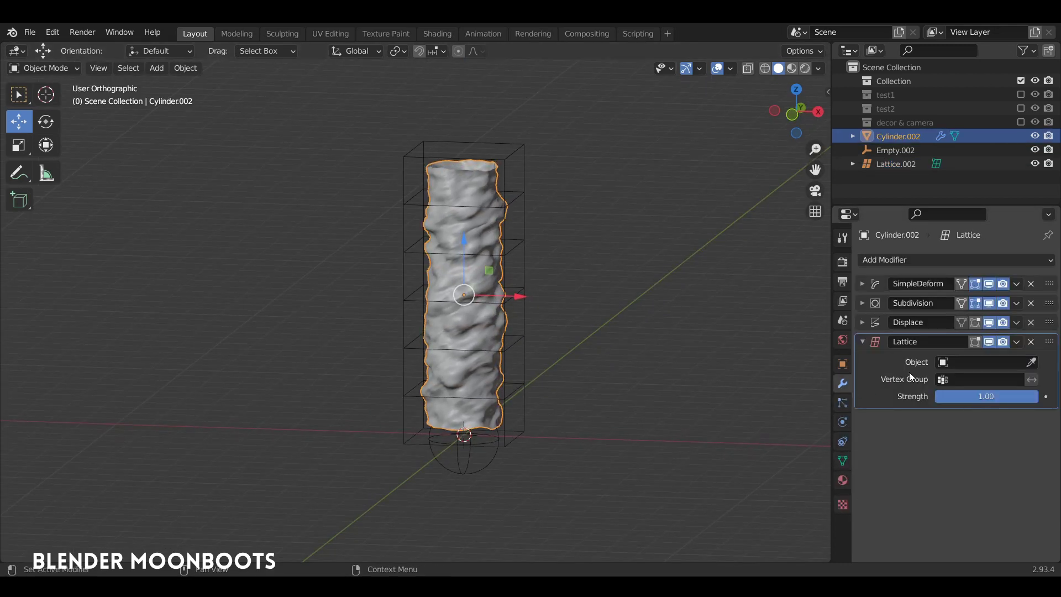
pyautogui.click(1032, 363)
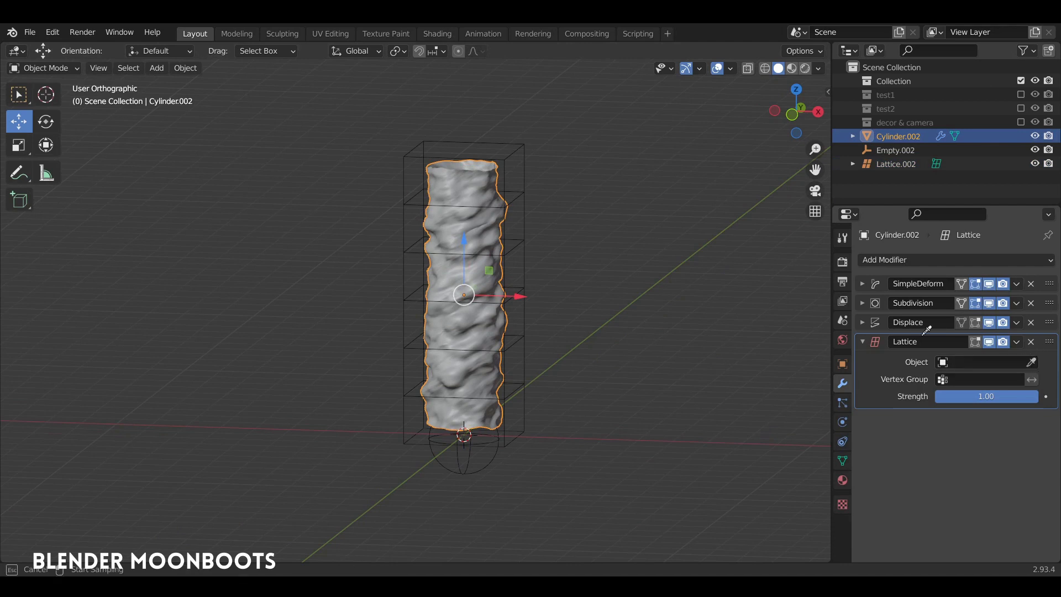
pyautogui.click(529, 284)
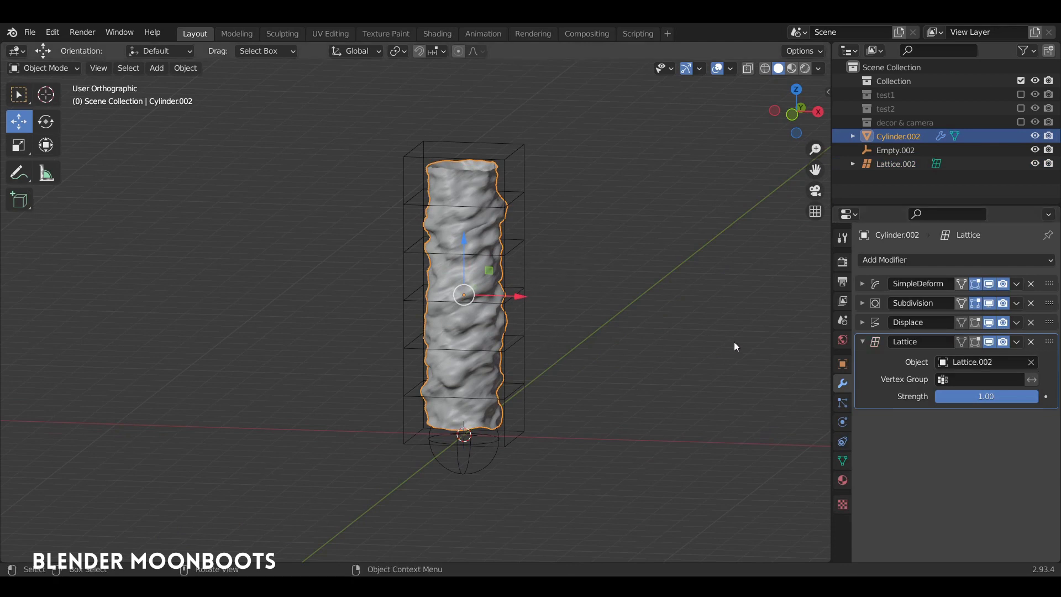
pyautogui.press('KP_1')
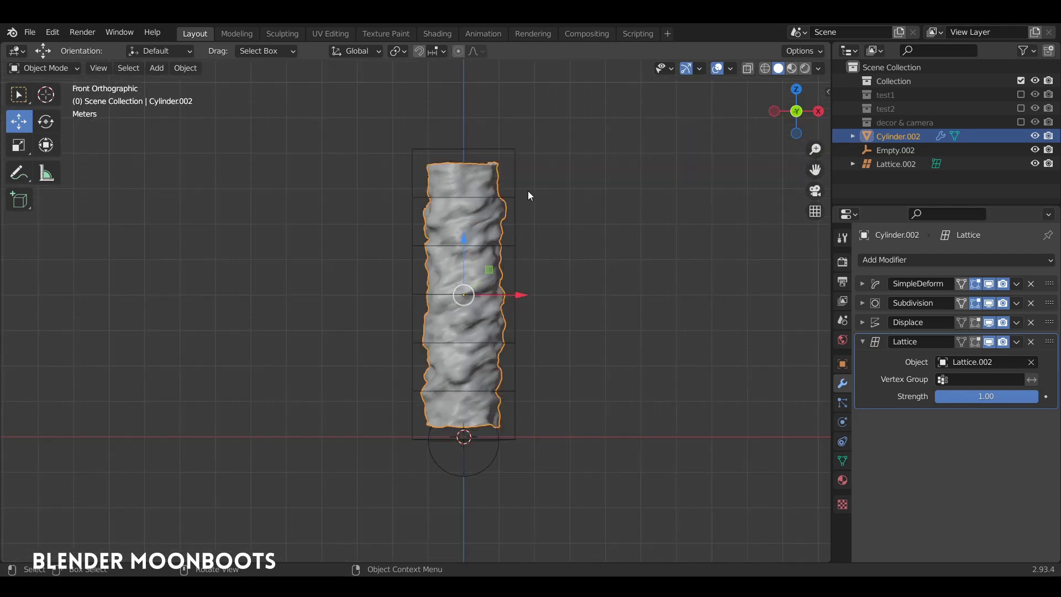
# - Give the lattice shape keys Basis, Key 1 and Key 2, then edit Key 1's points
pyautogui.click(510, 153)
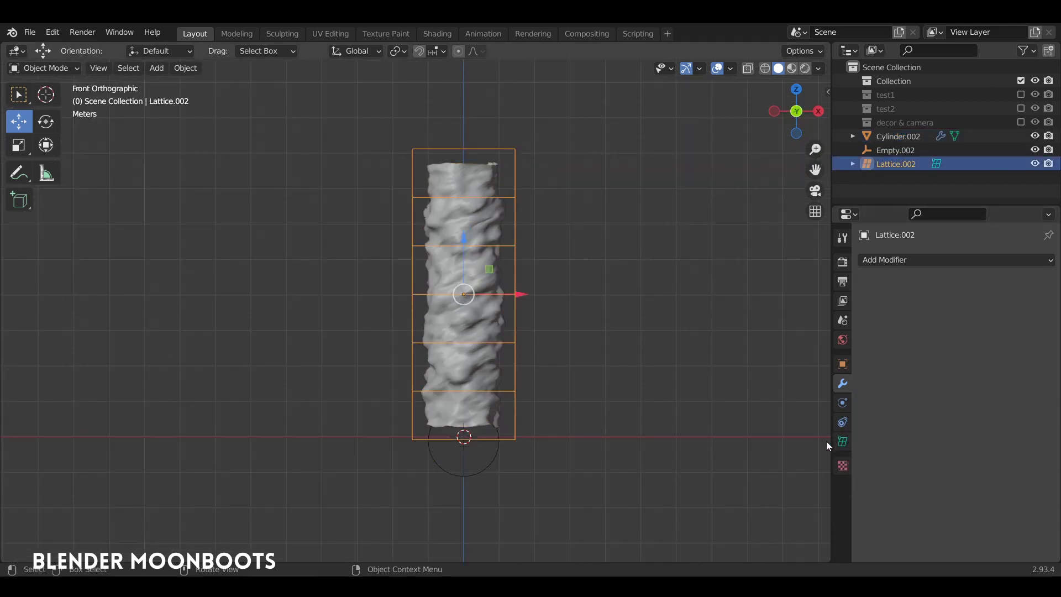
pyautogui.click(842, 440)
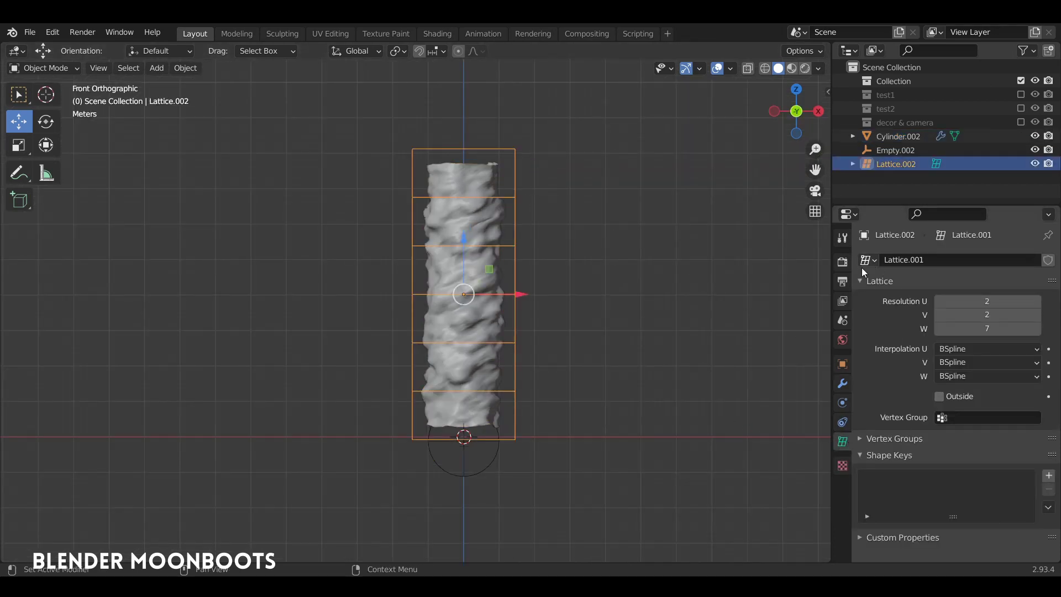
pyautogui.click(867, 281)
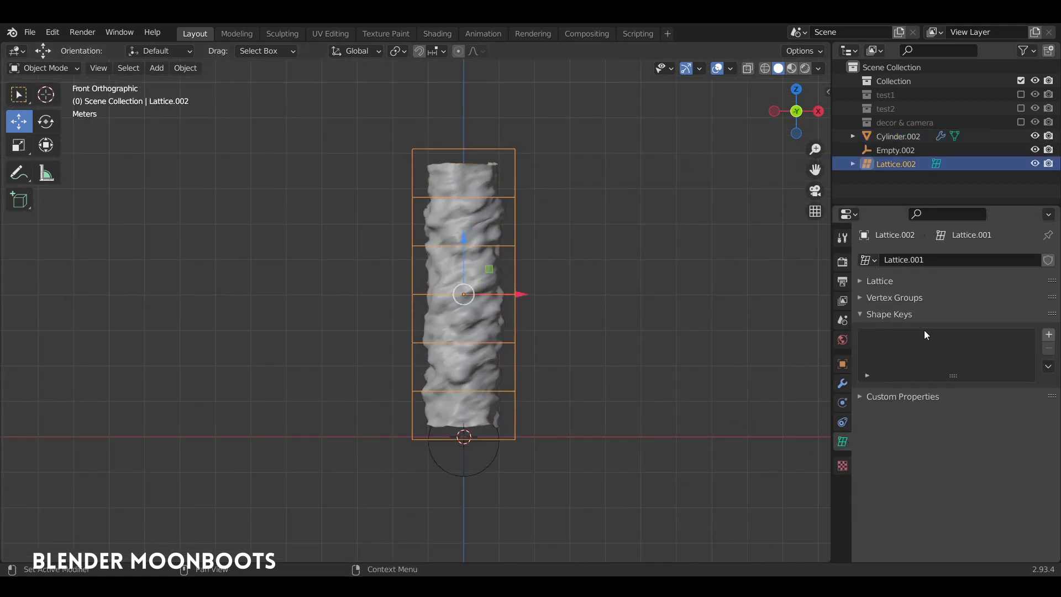
pyautogui.click(1048, 334)
pyautogui.click(1048, 336)
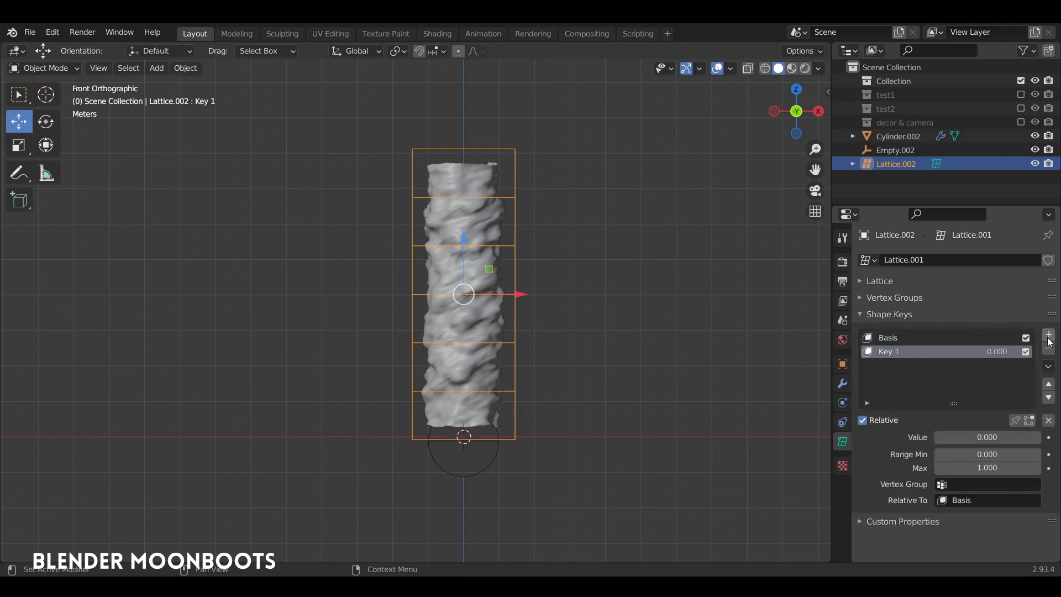
pyautogui.click(1049, 336)
pyautogui.click(906, 352)
pyautogui.press('Tab')
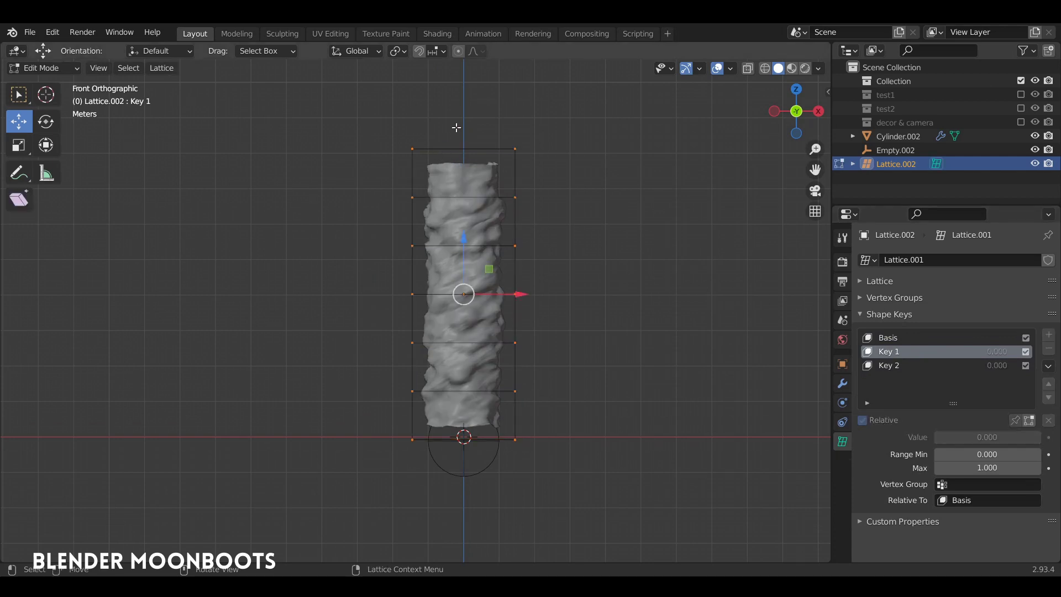
# - Scale the top lattice row up to 1.96 and raise it 1.42 m into a wide funnel
pyautogui.keyDown('ctrl'); pyautogui.moveTo(426, 105); pyautogui.dragTo(465, 120, button='right'); pyautogui.keyUp('ctrl')
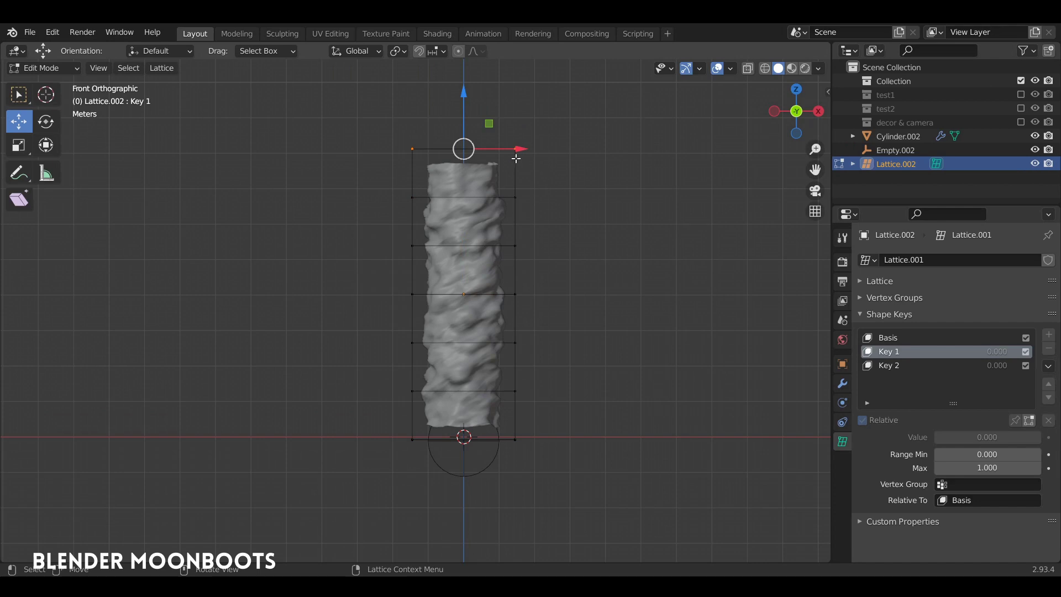
pyautogui.press('s')
pyautogui.click(749, 163)
pyautogui.press('s')
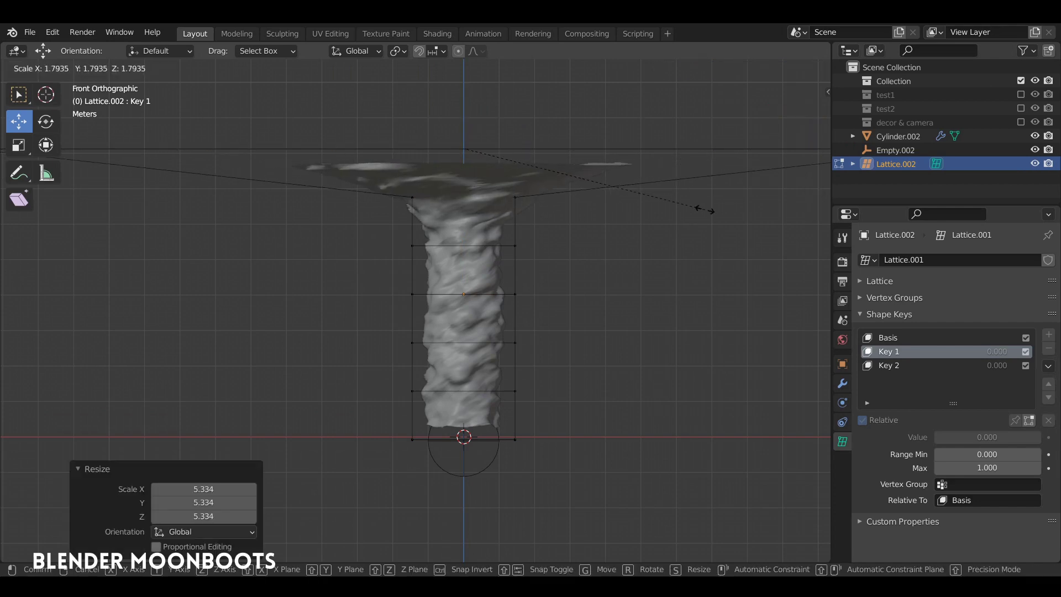
pyautogui.click(712, 223)
pyautogui.scroll(-2, 619, 247)
pyautogui.keyDown('shift'); pyautogui.moveTo(619, 246); pyautogui.dragTo(487, 159, button='middle'); pyautogui.keyUp('shift')
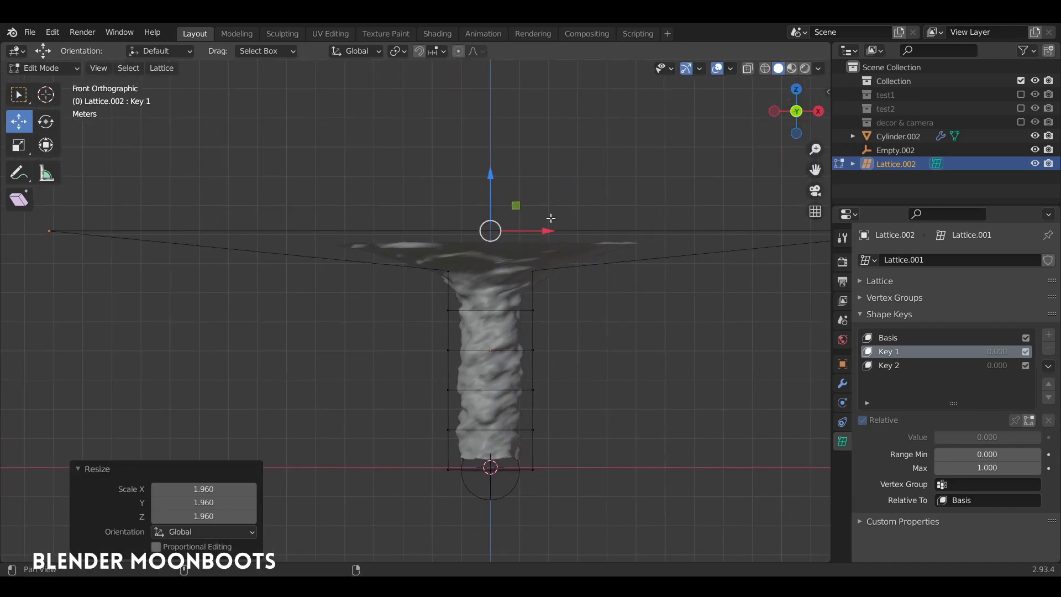
pyautogui.press('g')
pyautogui.click(487, 120)
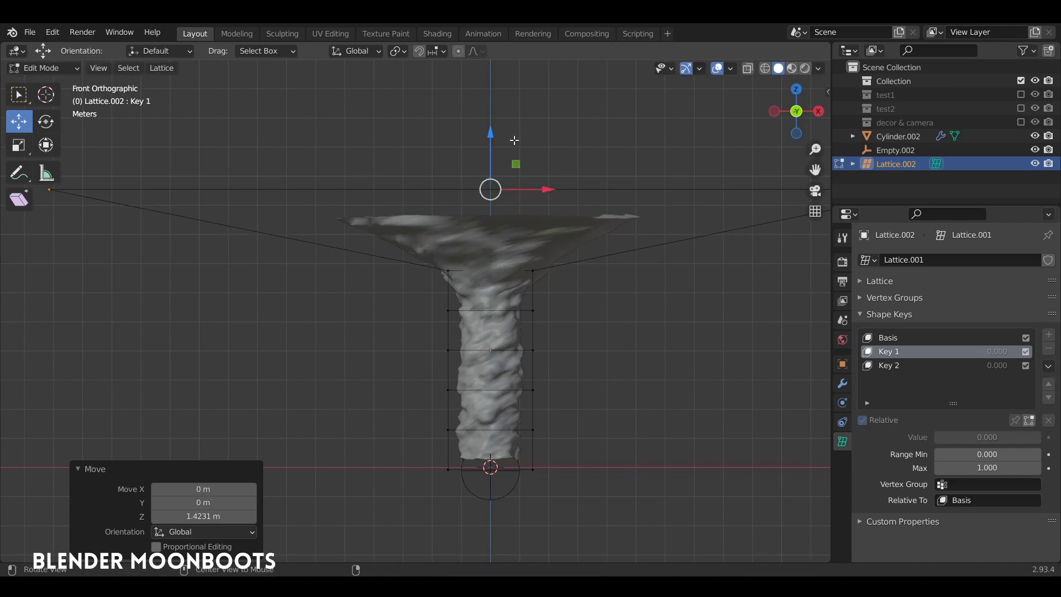
pyautogui.scroll(1, 535, 226)
pyautogui.moveTo(534, 227)
pyautogui.mouseDown(button='middle')
pyautogui.moveTo(549, 229)
pyautogui.moveTo(541, 209)
pyautogui.mouseUp(button='middle')
# - Narrow the bottom two lattice rows, pinching the second-from-bottom to 0.327
pyautogui.moveTo(549, 398)
pyautogui.mouseDown()
pyautogui.moveTo(412, 403)
pyautogui.moveTo(355, 474)
pyautogui.mouseUp()
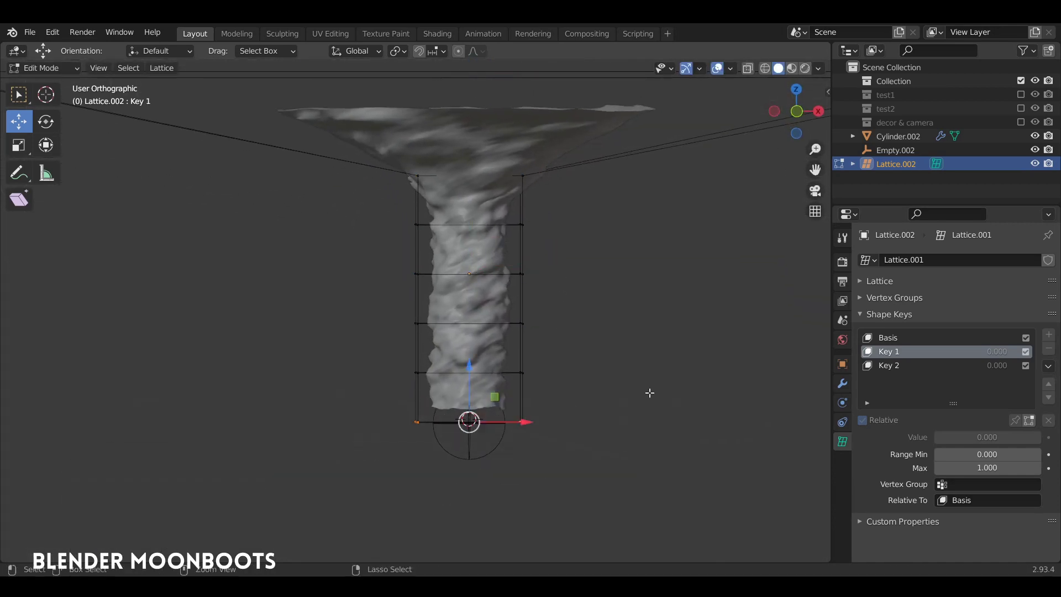
pyautogui.press('s')
pyautogui.click(513, 419)
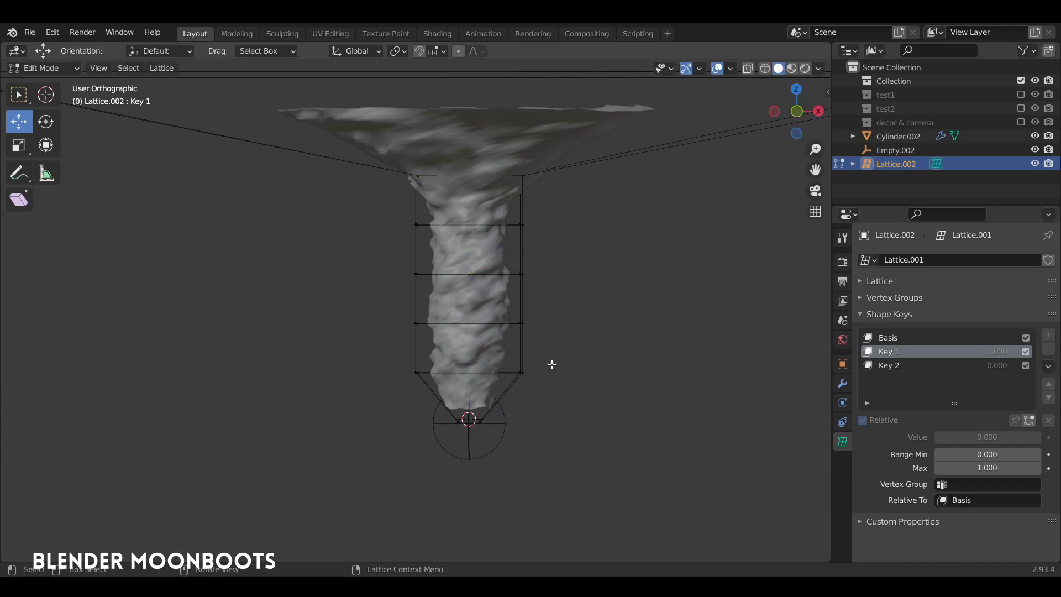
pyautogui.moveTo(553, 348); pyautogui.dragTo(381, 395)
pyautogui.press('s')
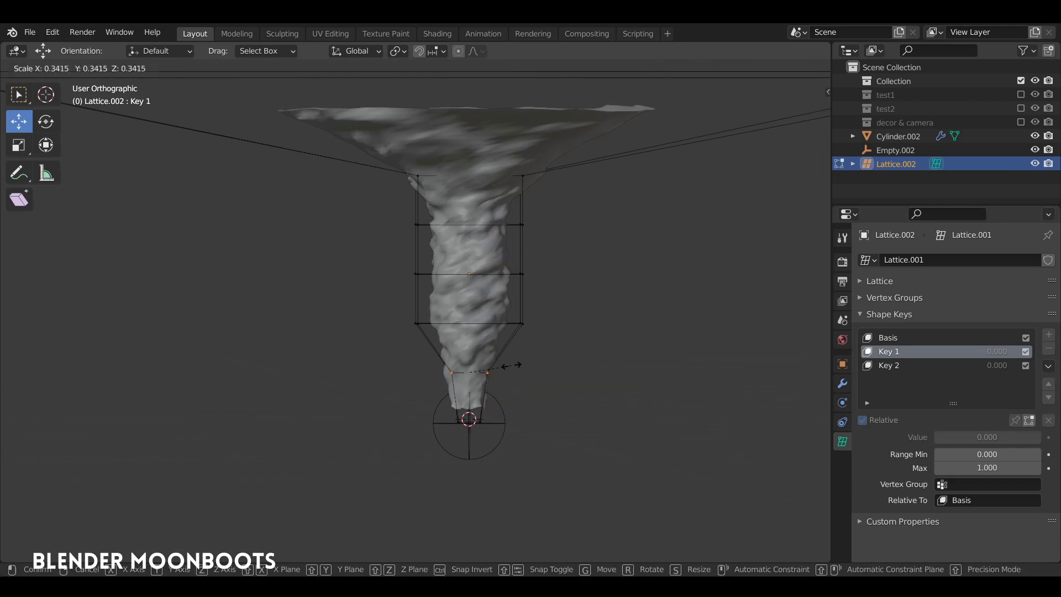
pyautogui.click(509, 366)
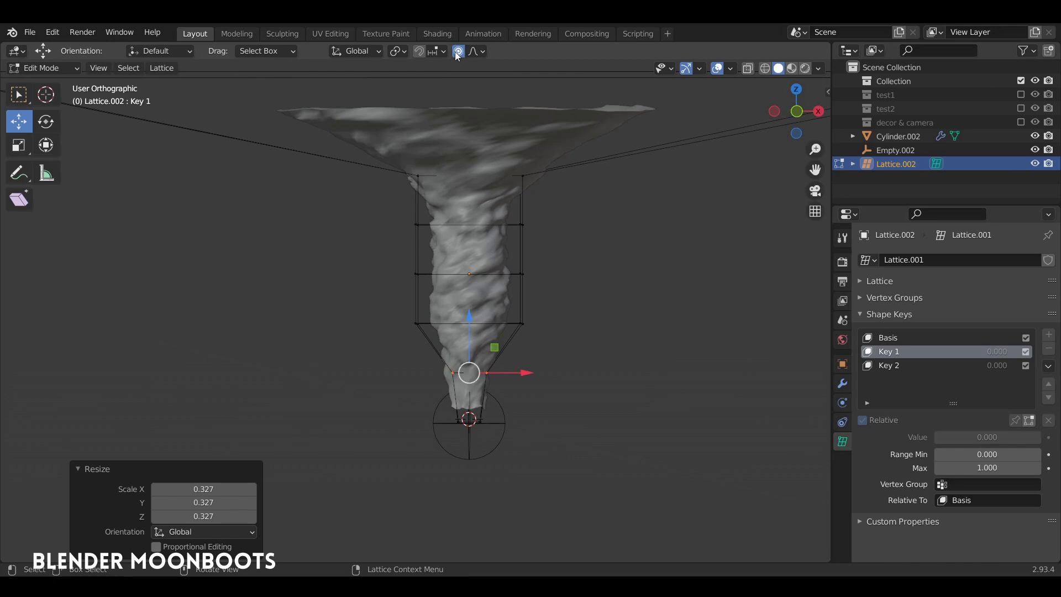
# - Shrink the next three lattice rows up with smooth falloff to taper the column
pyautogui.moveTo(561, 296); pyautogui.dragTo(378, 339)
pyautogui.press('s')
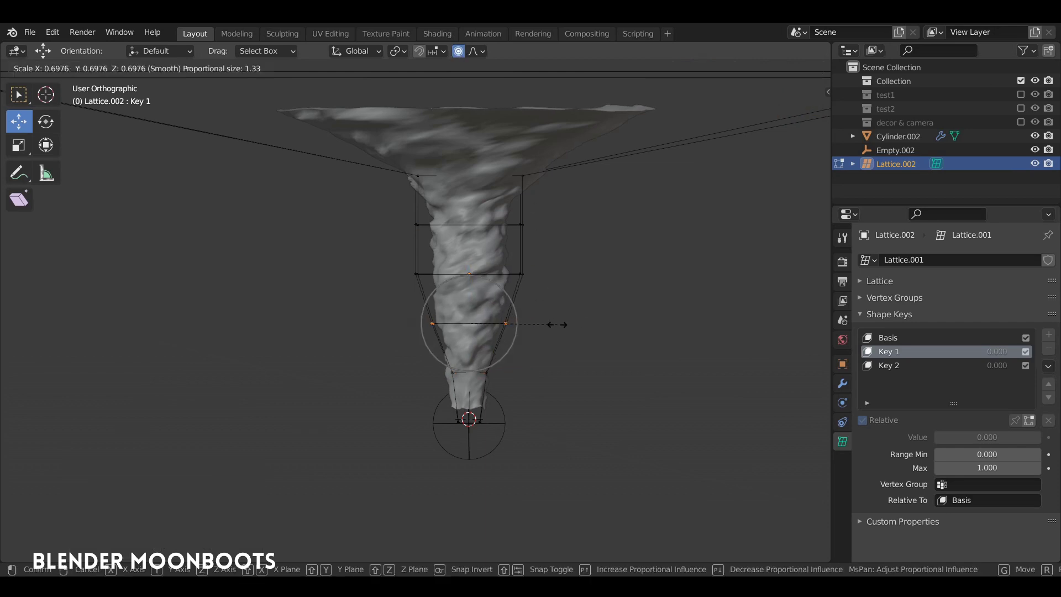
pyautogui.click(544, 326)
pyautogui.moveTo(561, 246); pyautogui.dragTo(381, 293)
pyautogui.press('s')
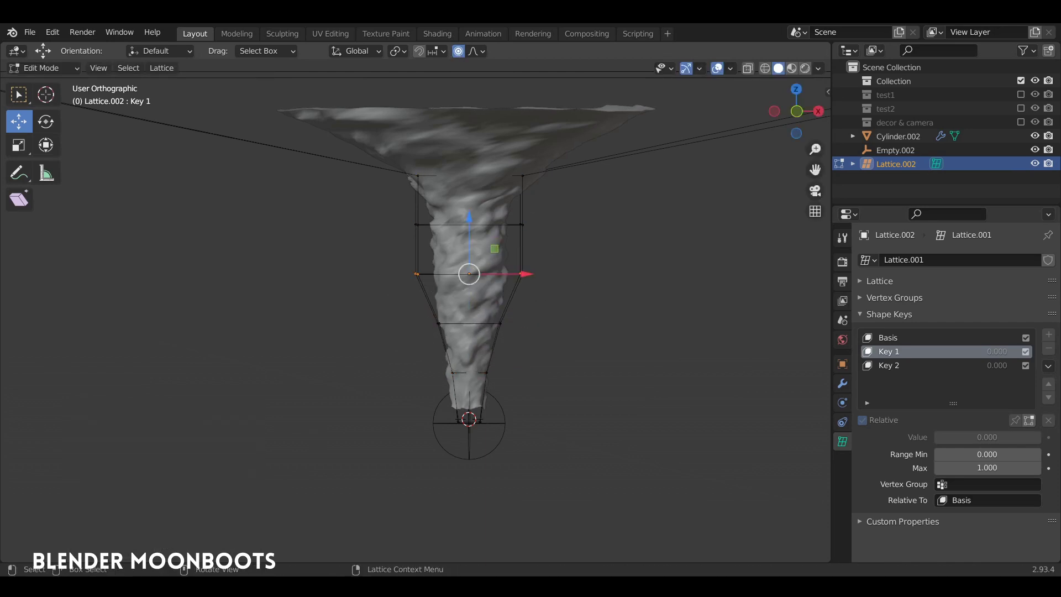
pyautogui.click(550, 279)
pyautogui.moveTo(570, 201); pyautogui.dragTo(376, 252)
pyautogui.press('s')
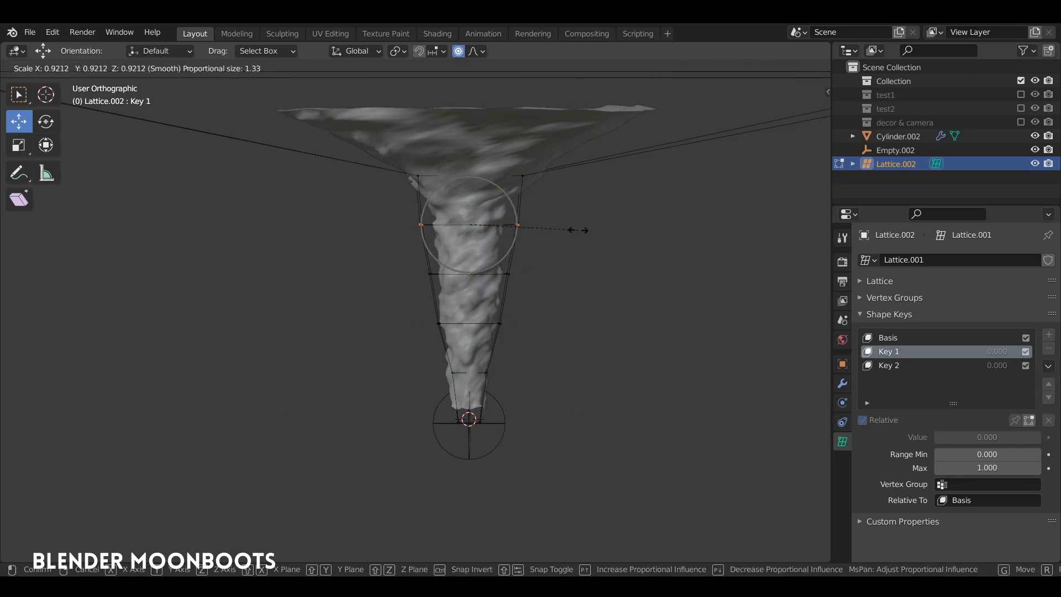
pyautogui.click(568, 232)
# - Narrow the two lattice points near the base, then clear the selection
pyautogui.moveTo(573, 320)
pyautogui.mouseDown(button='middle')
pyautogui.moveTo(568, 329)
pyautogui.moveTo(503, 314)
pyautogui.moveTo(547, 324)
pyautogui.moveTo(532, 320)
pyautogui.moveTo(574, 312)
pyautogui.mouseUp(button='middle')
pyautogui.press('a')
pyautogui.moveTo(277, 350); pyautogui.dragTo(370, 372)
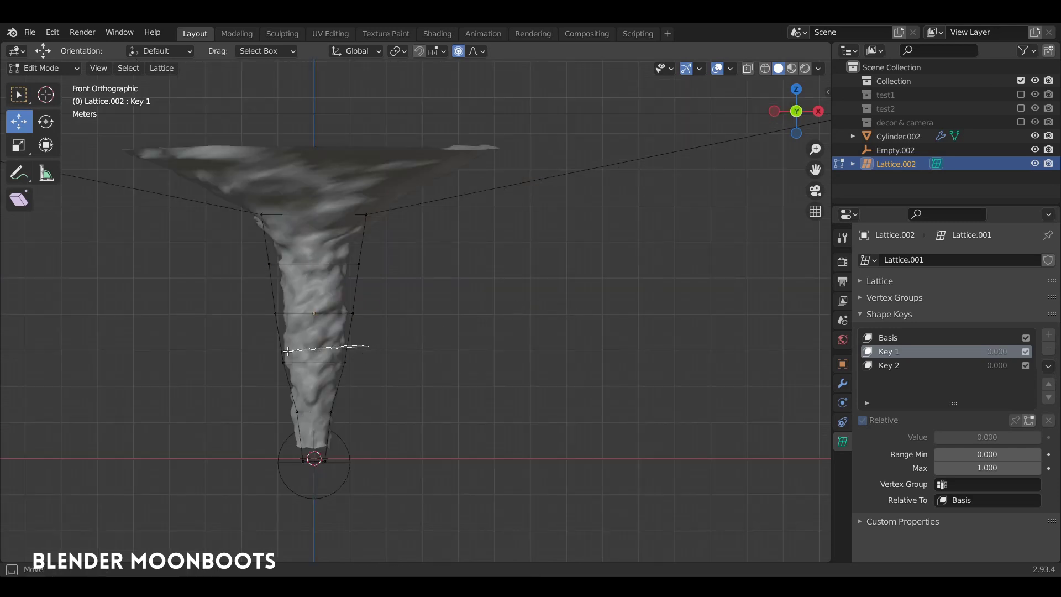
pyautogui.press('s')
pyautogui.click(409, 355)
pyautogui.moveTo(445, 358)
pyautogui.keyDown('shift'); pyautogui.mouseDown(button='middle')
pyautogui.moveTo(560, 312)
pyautogui.moveTo(505, 296)
pyautogui.mouseUp(button='middle'); pyautogui.keyUp('shift')
pyautogui.click(507, 317)
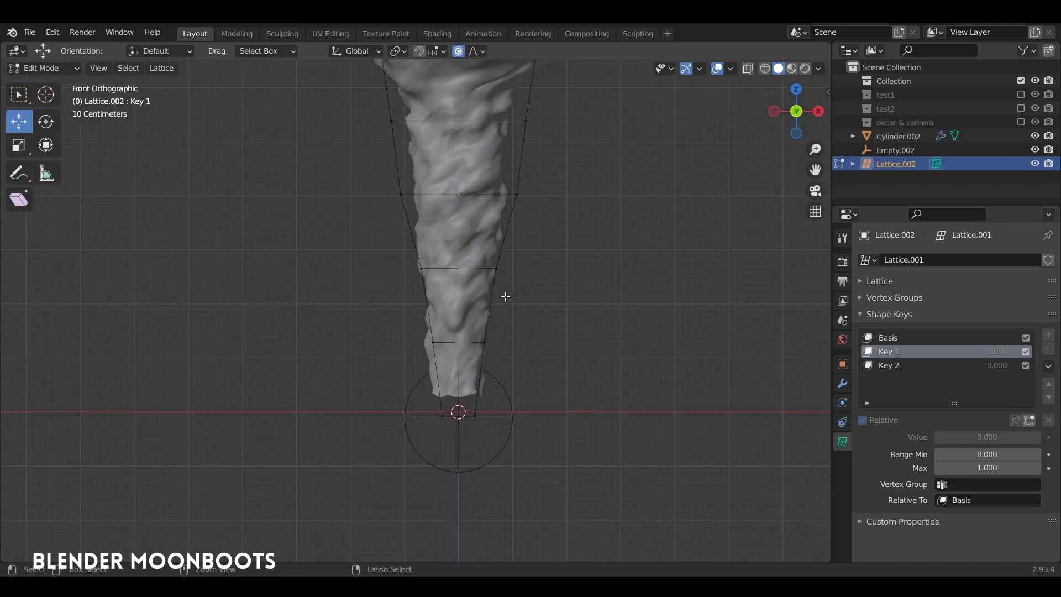
pyautogui.scroll(-3, 525, 310)
pyautogui.keyDown('shift'); pyautogui.moveTo(531, 346); pyautogui.dragTo(548, 347, button='middle'); pyautogui.keyUp('shift')
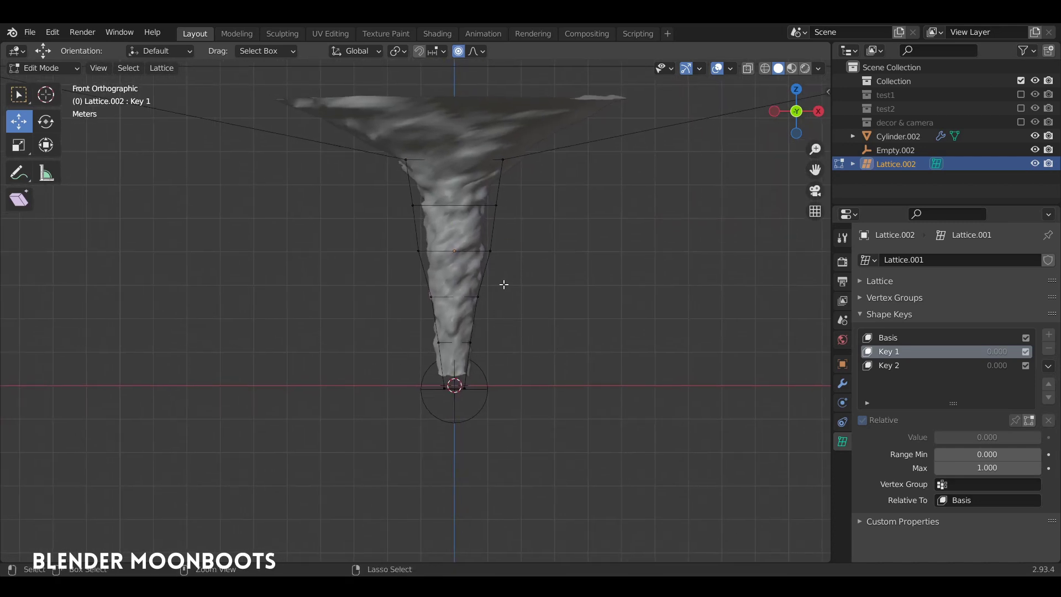
# - Rotate the lower lattice points, pull the bottom points straight down and scale them smaller
pyautogui.moveTo(388, 275)
pyautogui.mouseDown()
pyautogui.moveTo(519, 320)
pyautogui.moveTo(463, 307)
pyautogui.mouseUp()
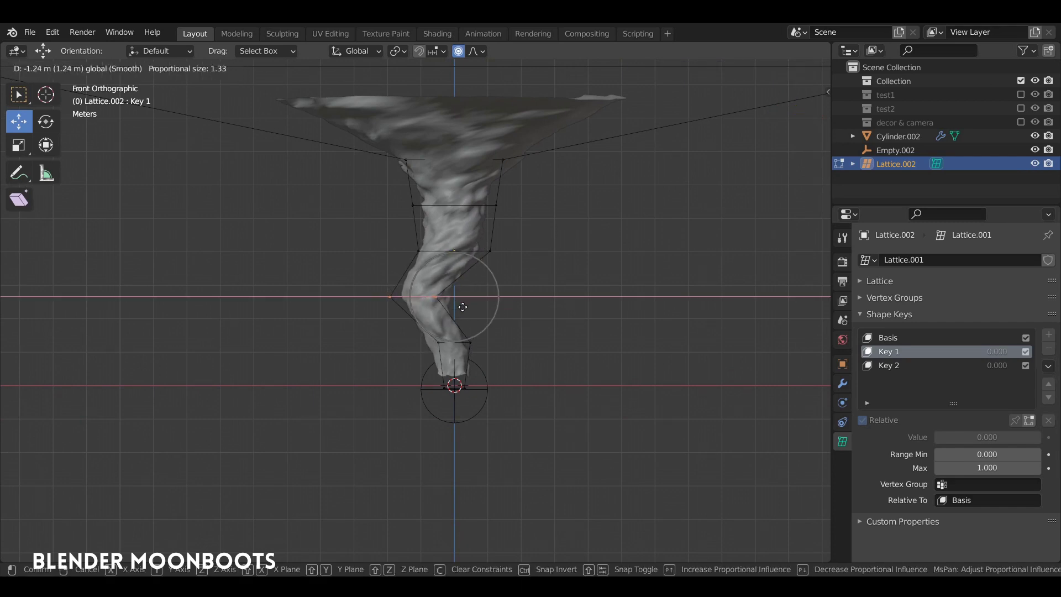
pyautogui.moveTo(462, 307); pyautogui.dragTo(517, 360)
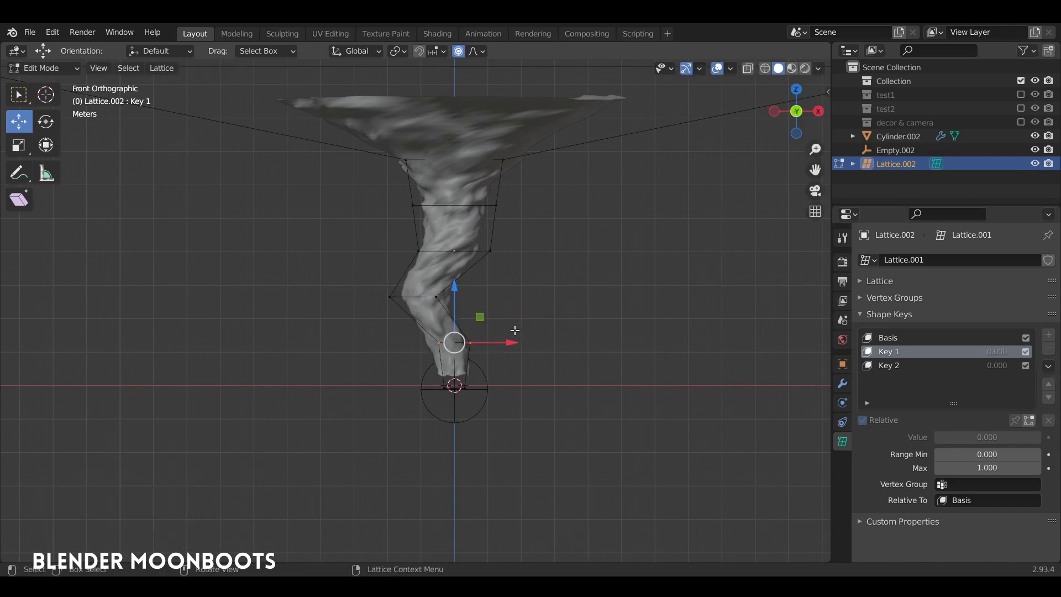
pyautogui.press('r')
pyautogui.click(490, 306)
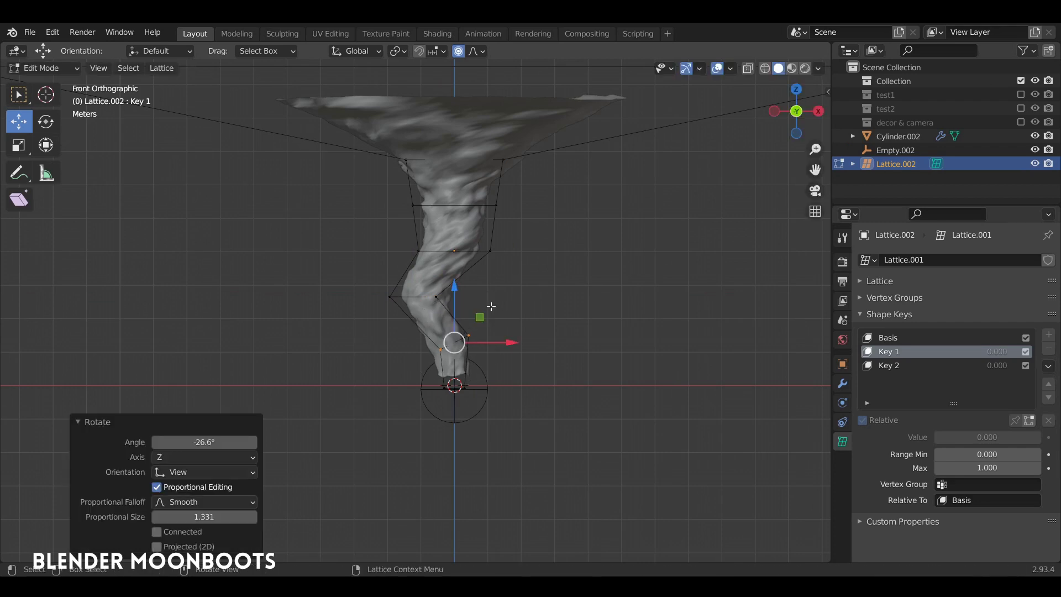
pyautogui.press('g')
pyautogui.click(464, 331)
pyautogui.click(454, 388)
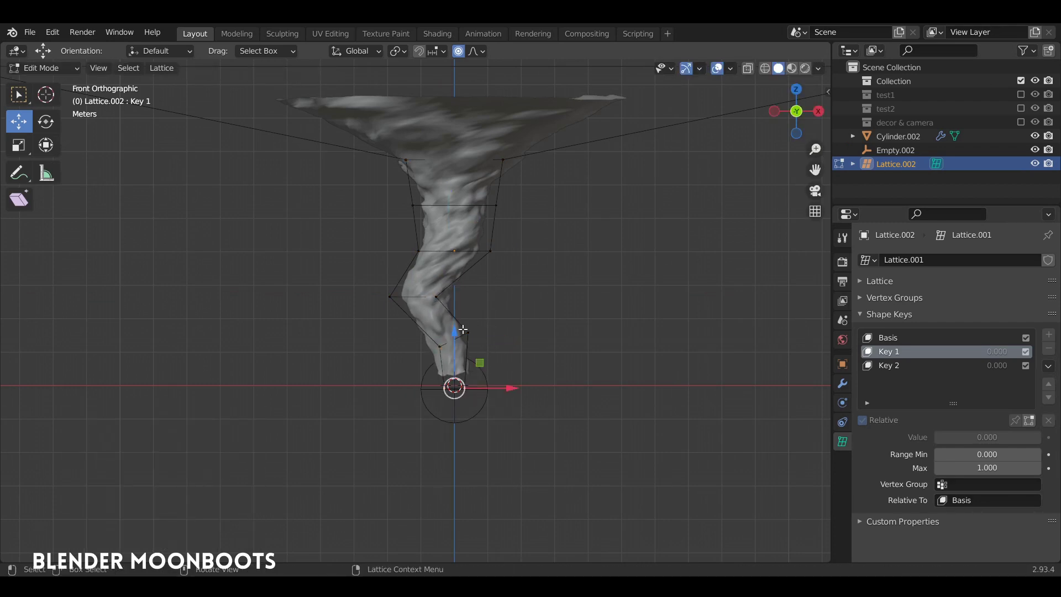
pyautogui.moveTo(462, 330); pyautogui.dragTo(451, 381)
pyautogui.click(452, 384)
pyautogui.press('s')
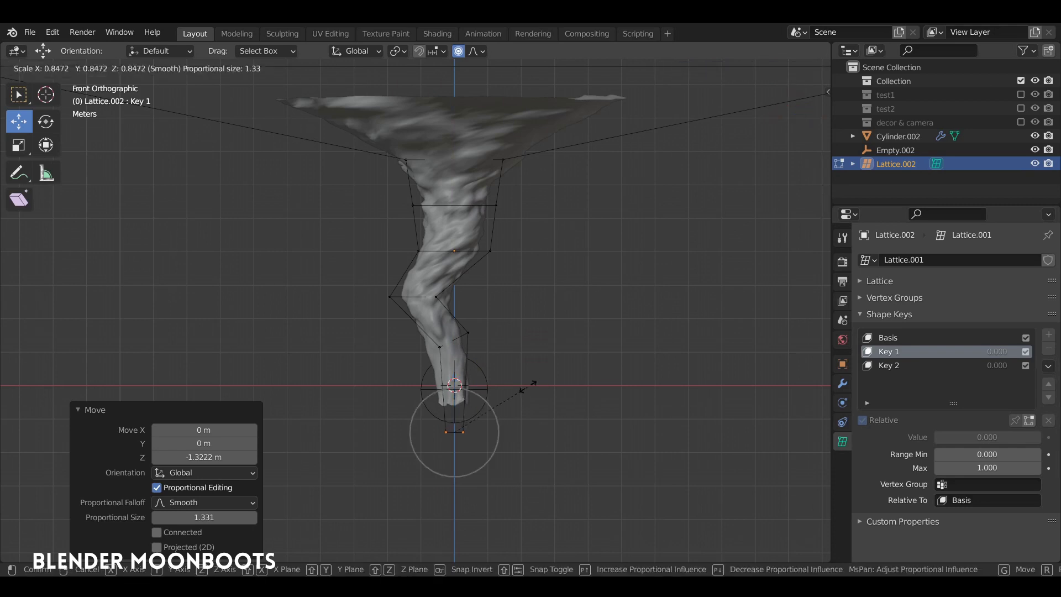
pyautogui.click(502, 383)
# - Shift the middle-lower points down-right and the middle points down-left into a zigzag, then leave Edit Mode
pyautogui.click(470, 313)
pyautogui.moveTo(470, 313); pyautogui.dragTo(431, 359)
pyautogui.press('g')
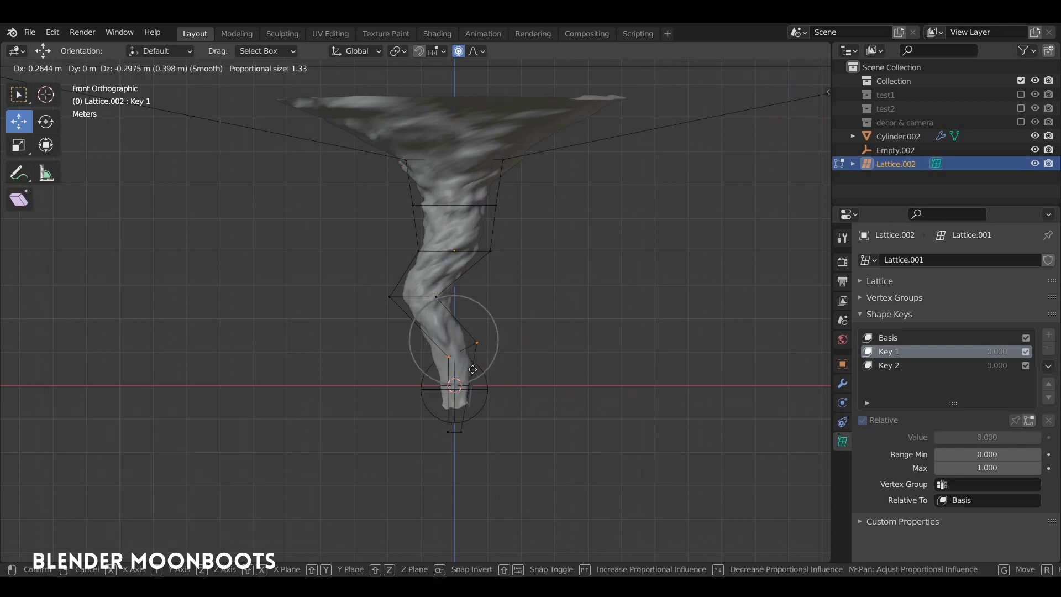
pyautogui.click(471, 342)
pyautogui.click(471, 294)
pyautogui.moveTo(471, 281); pyautogui.dragTo(354, 309)
pyautogui.press('g')
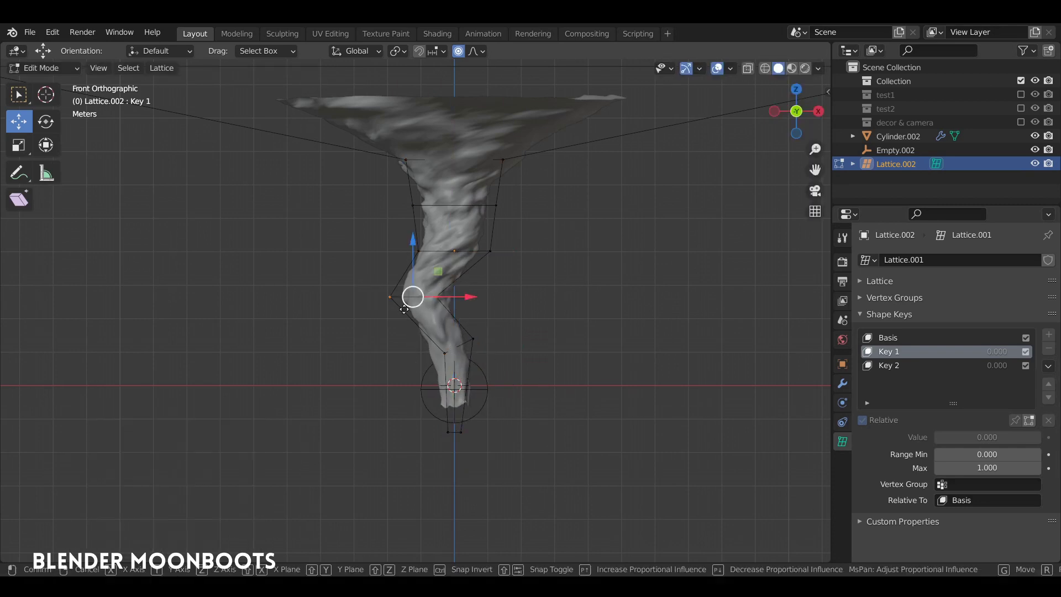
pyautogui.click(406, 318)
pyautogui.press('Tab')
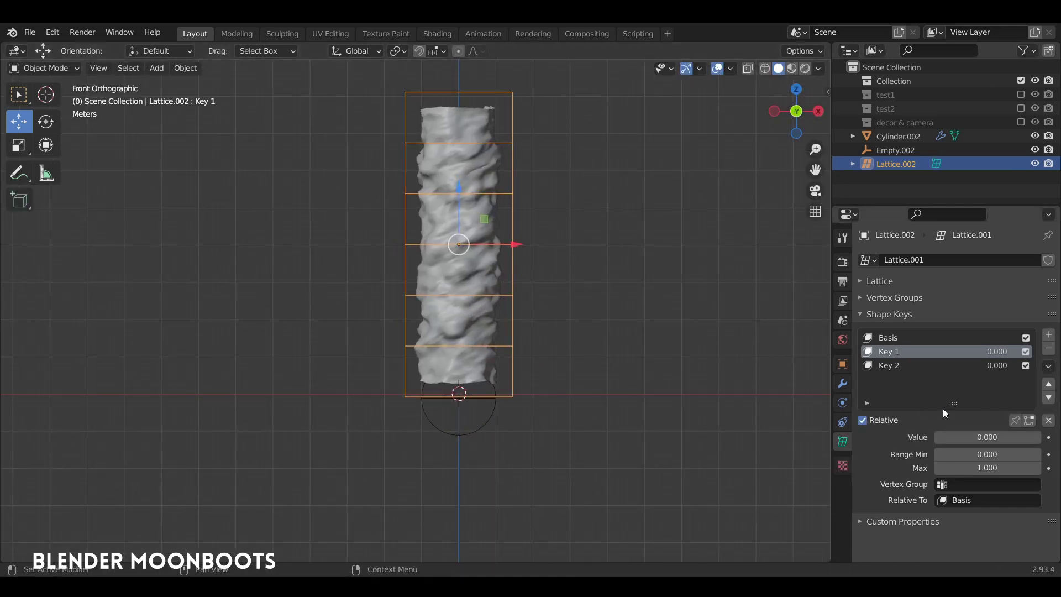
# - Raise Key 1 to 1.000 and orbit to inspect the twisted funnel, then select Key 2
pyautogui.moveTo(942, 436); pyautogui.dragTo(1033, 436)
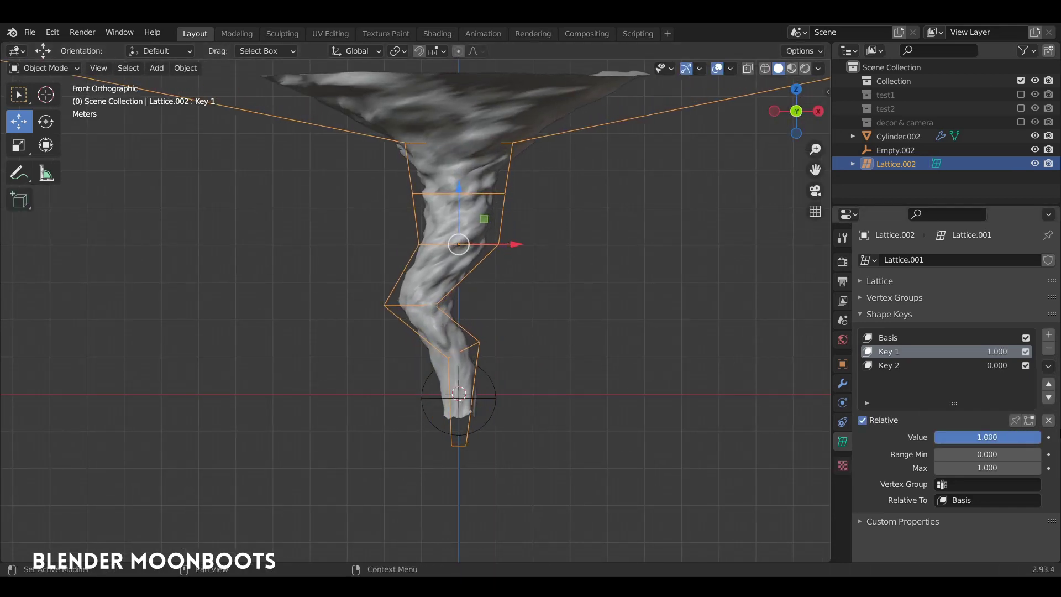
pyautogui.moveTo(625, 305)
pyautogui.mouseDown(button='middle')
pyautogui.moveTo(662, 320)
pyautogui.moveTo(642, 326)
pyautogui.moveTo(665, 345)
pyautogui.moveTo(641, 347)
pyautogui.mouseUp(button='middle')
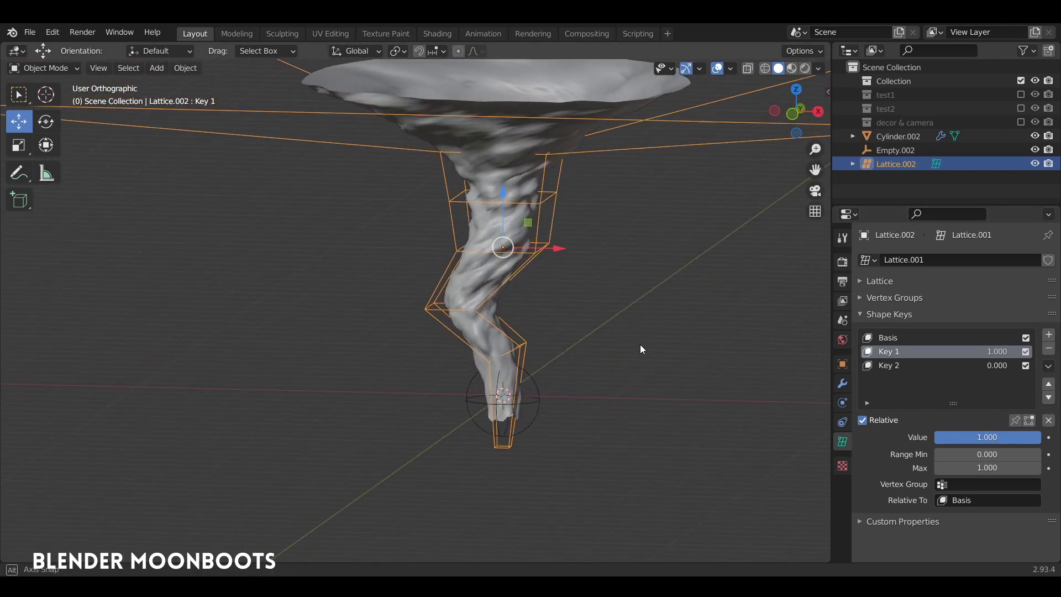
pyautogui.click(896, 366)
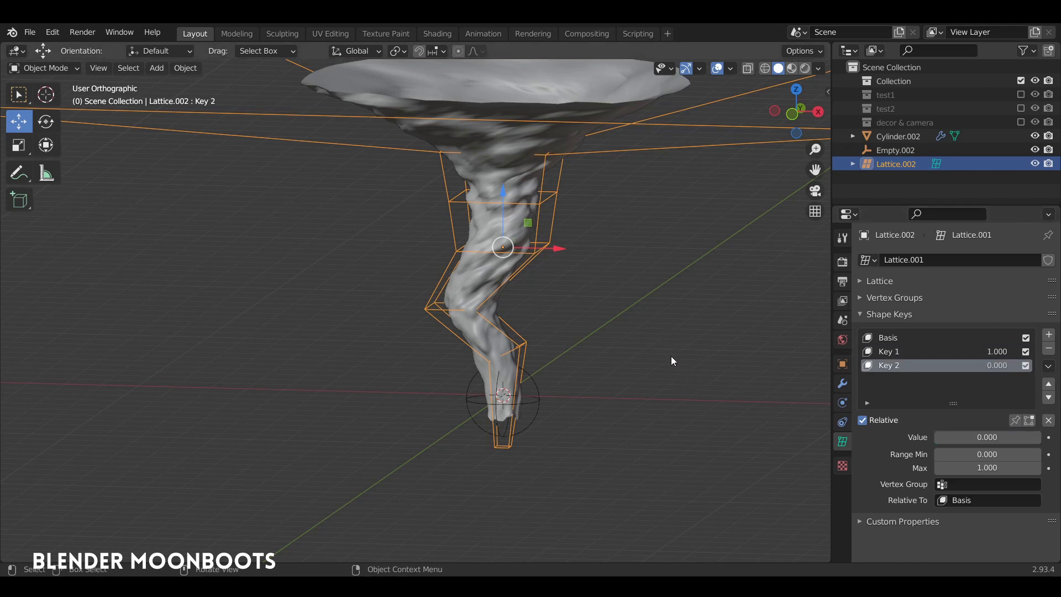
# - In front view, shift the lattice's middle row right to bend the column, then preview Key 2
pyautogui.keyDown('alt'); pyautogui.moveTo(660, 347); pyautogui.dragTo(620, 347, button='middle'); pyautogui.keyUp('alt')
pyautogui.press('Tab')
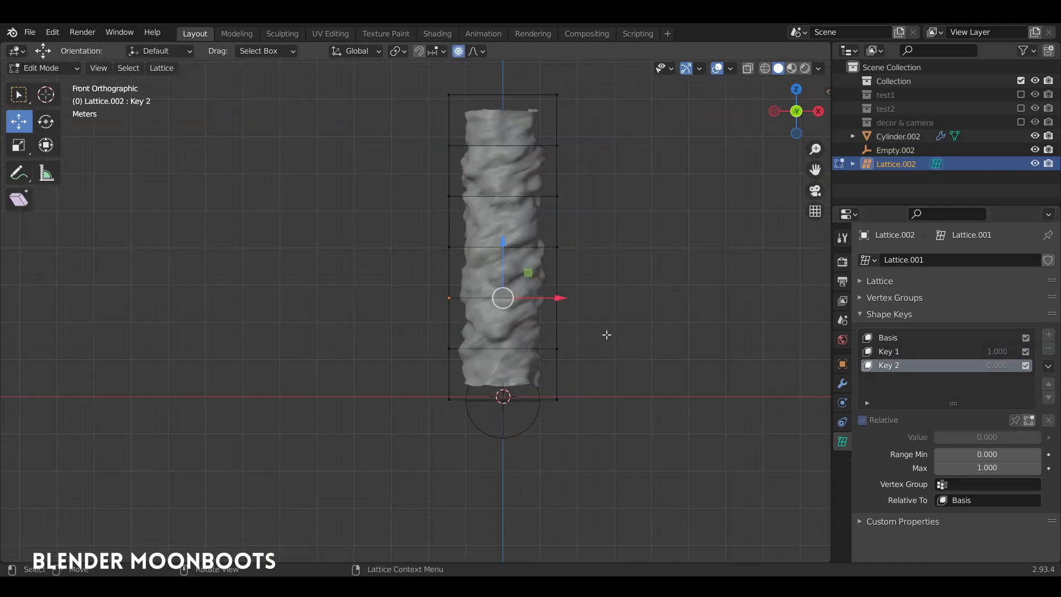
pyautogui.keyDown('ctrl'); pyautogui.moveTo(591, 297); pyautogui.dragTo(547, 291, button='right'); pyautogui.keyUp('ctrl')
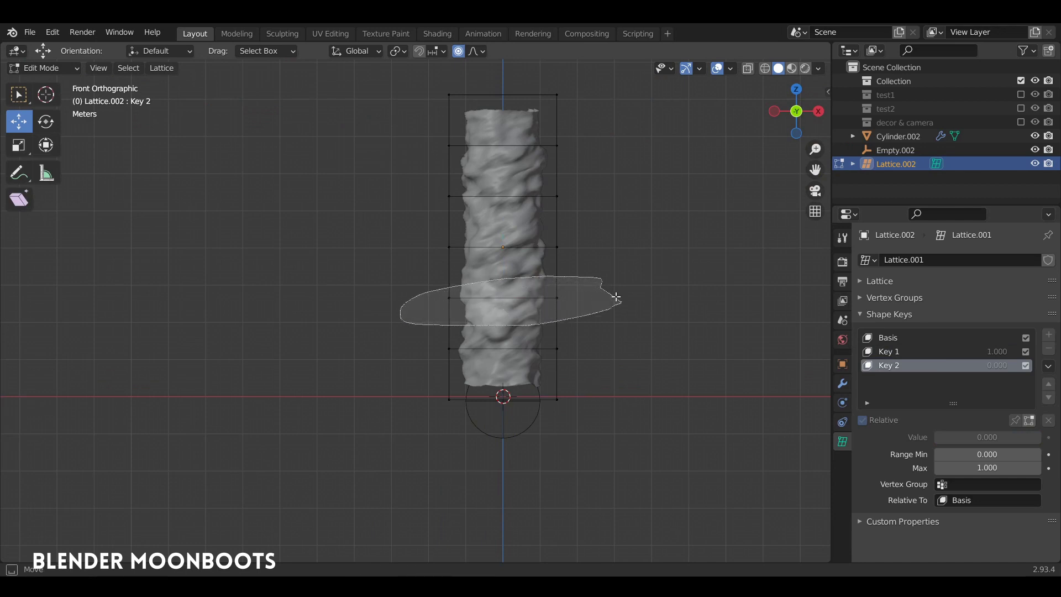
pyautogui.moveTo(562, 298); pyautogui.dragTo(632, 303)
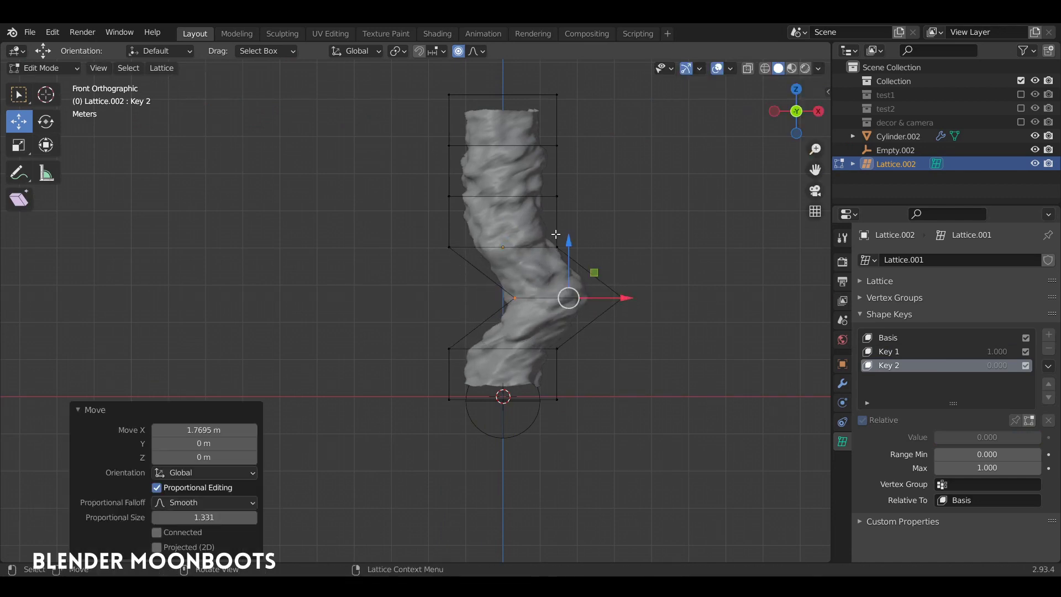
pyautogui.moveTo(569, 270); pyautogui.dragTo(560, 266)
pyautogui.scroll(-12, 560, 266)
pyautogui.scroll(8, 559, 267)
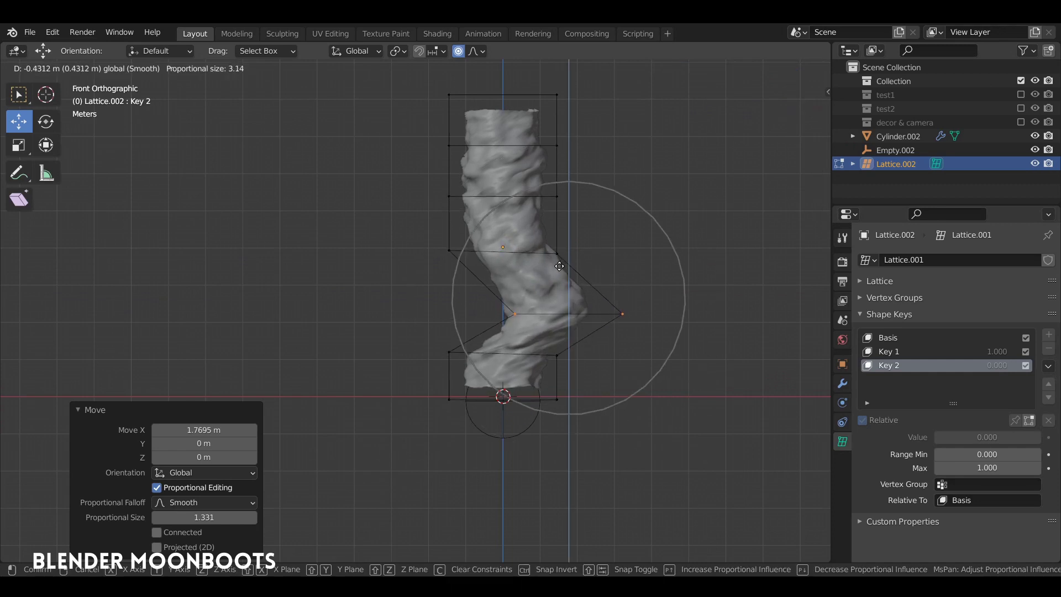
pyautogui.click(559, 267)
pyautogui.press('Tab')
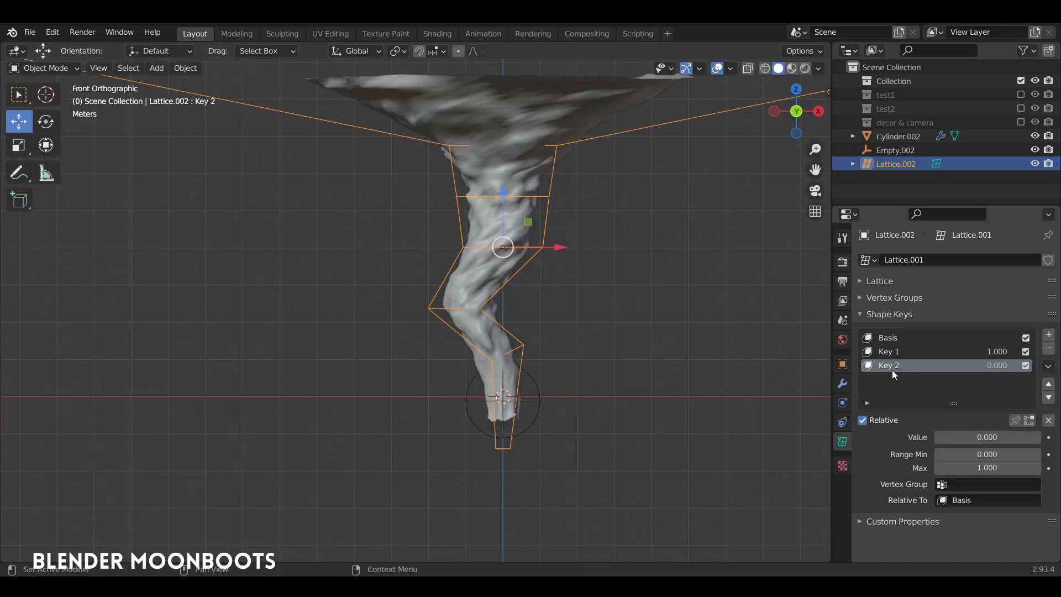
pyautogui.moveTo(937, 435)
pyautogui.mouseDown()
pyautogui.moveTo(1022, 437)
pyautogui.moveTo(899, 434)
pyautogui.moveTo(1039, 437)
pyautogui.moveTo(923, 438)
pyautogui.moveTo(1019, 432)
pyautogui.moveTo(1046, 440)
pyautogui.moveTo(910, 442)
pyautogui.moveTo(1050, 445)
pyautogui.moveTo(848, 442)
pyautogui.mouseUp()
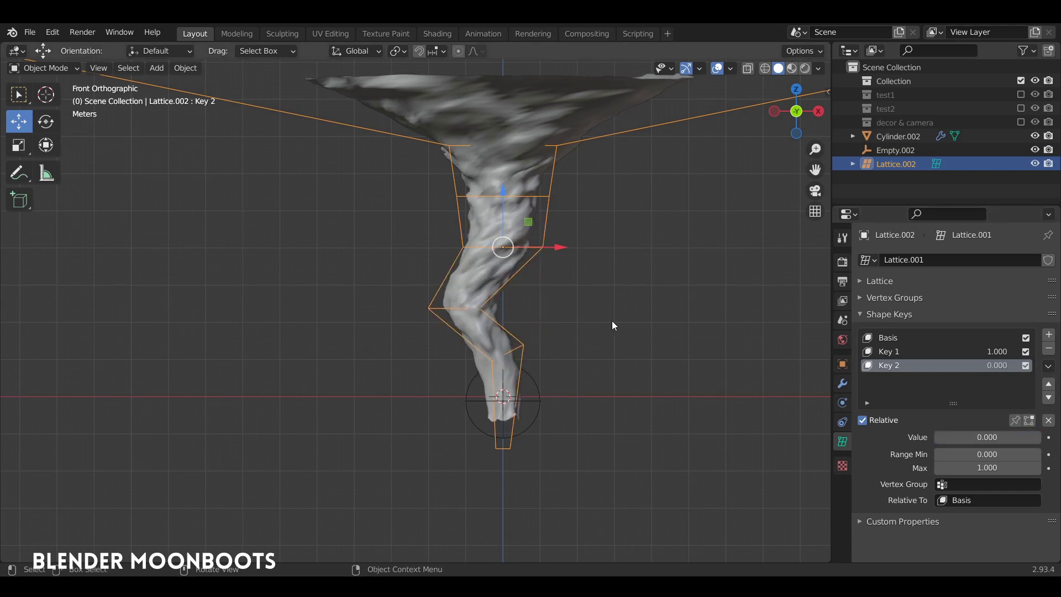
# - Move a lattice point sideways with proportional editing and preview the Key 2 blend
pyautogui.press('o')
pyautogui.press('Tab')
pyautogui.press('g')
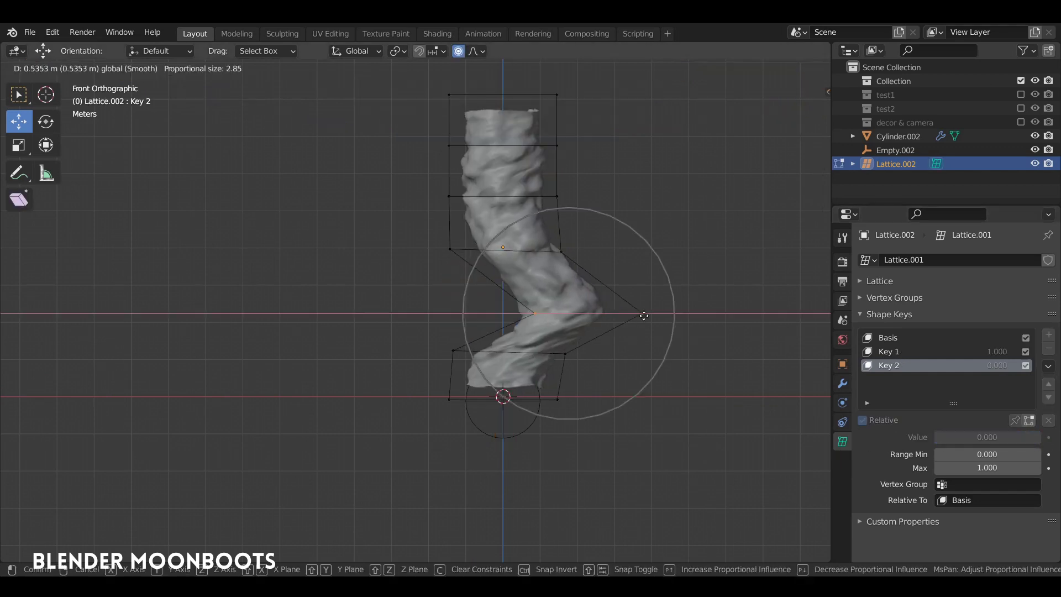
pyautogui.click(691, 326)
pyautogui.press('Tab')
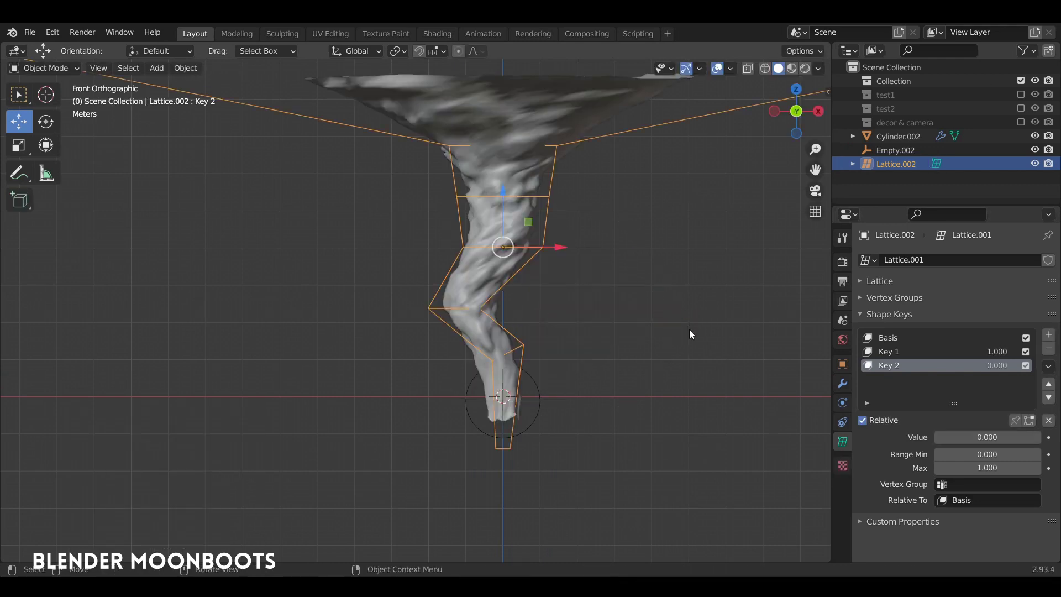
pyautogui.moveTo(942, 437)
pyautogui.mouseDown()
pyautogui.moveTo(915, 439)
pyautogui.moveTo(1021, 438)
pyautogui.moveTo(884, 437)
pyautogui.mouseUp()
# - Rotate the bottom lattice points 14.5°, scale them and move them right to kink the base
pyautogui.press('Tab')
pyautogui.press('o')
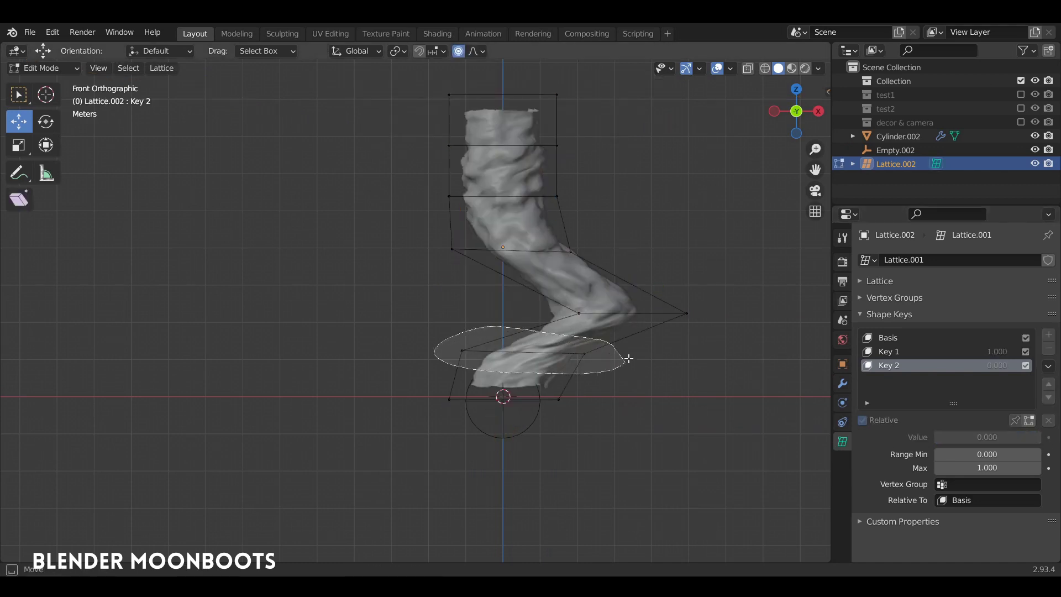
pyautogui.press('r')
pyautogui.click(618, 386)
pyautogui.press('s')
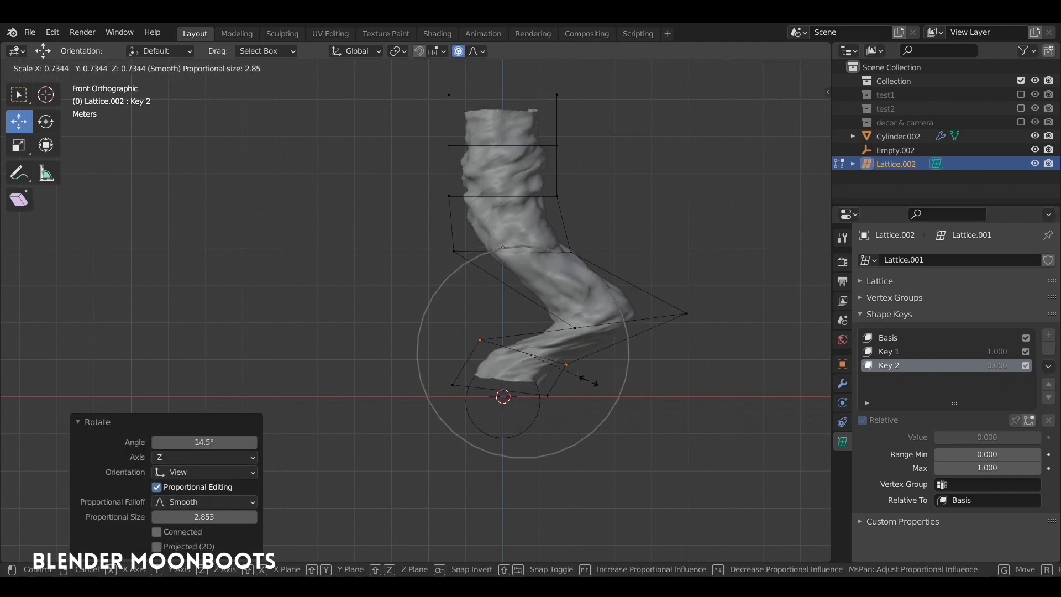
pyautogui.click(606, 386)
pyautogui.press('g')
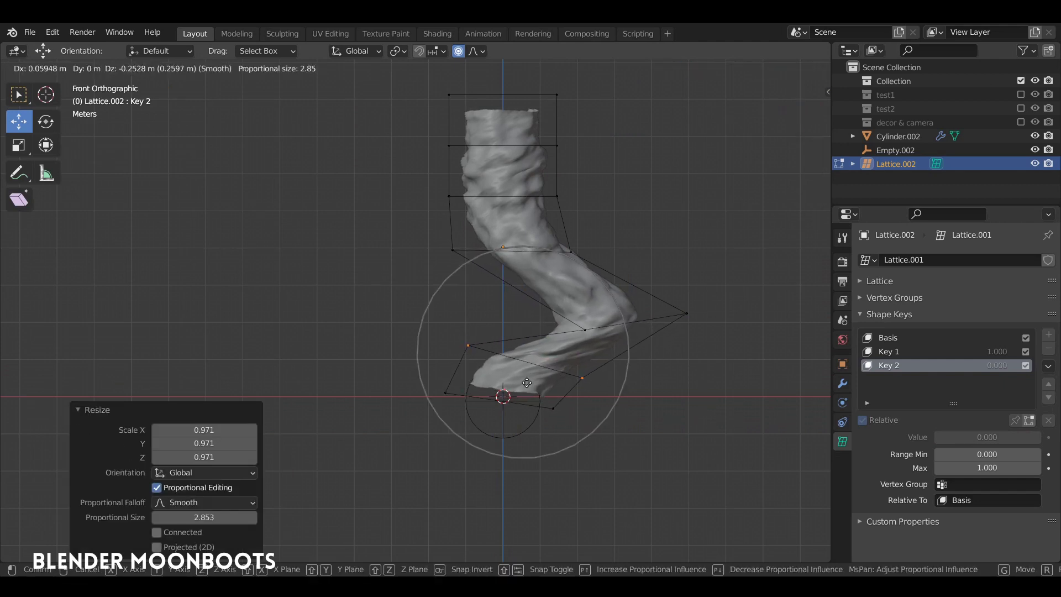
pyautogui.scroll(3, 525, 384)
pyautogui.scroll(4, 523, 386)
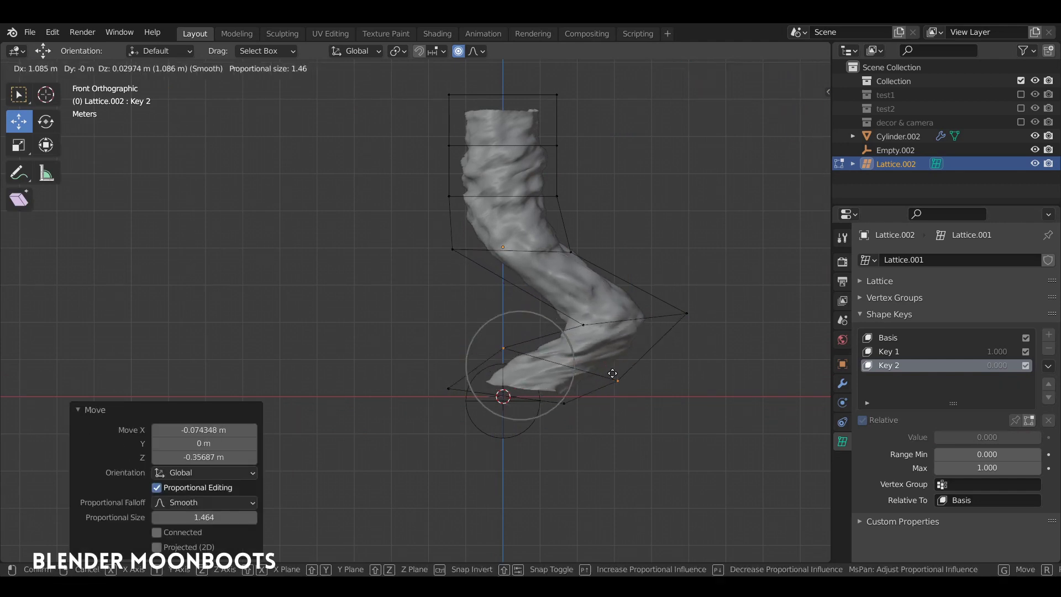
pyautogui.click(569, 386)
pyautogui.press('g')
pyautogui.press('Escape')
pyautogui.press('Tab')
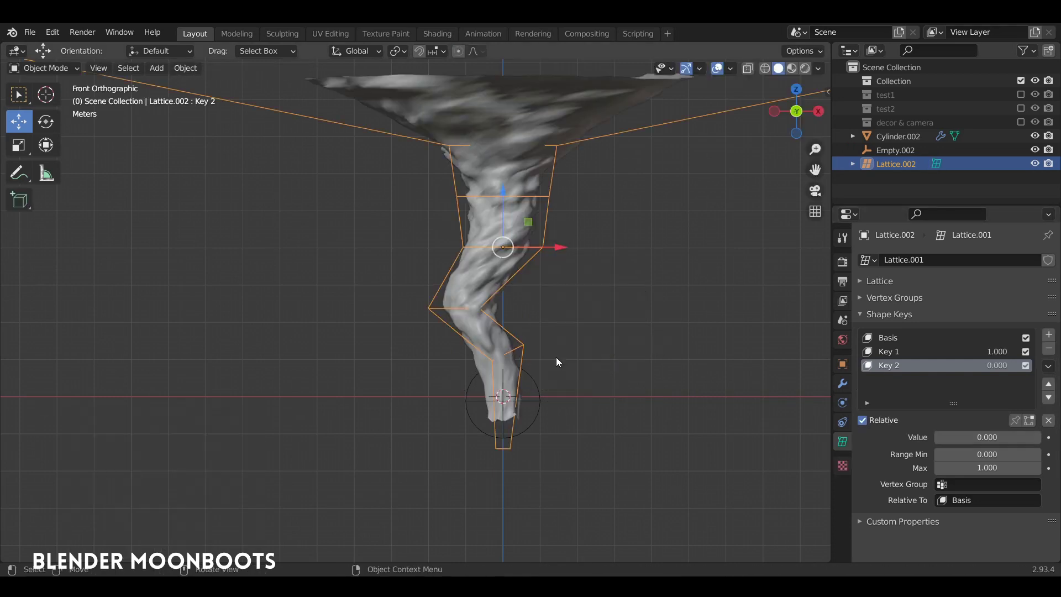
# - With Key 2 at full strength, raise the outer bend point and scale the bend to 0.757
pyautogui.moveTo(978, 437); pyautogui.dragTo(1012, 440)
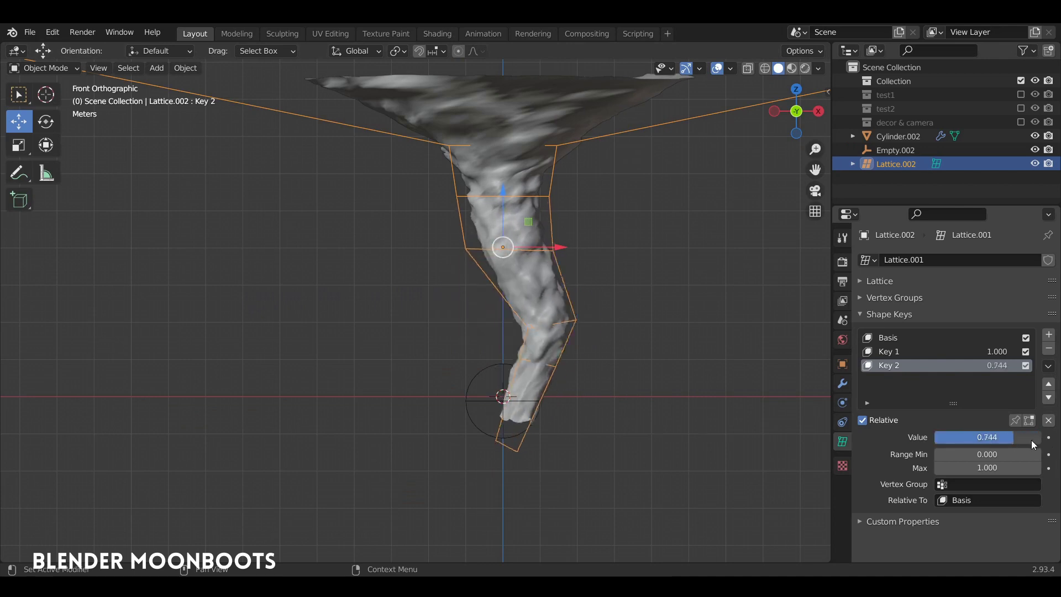
pyautogui.moveTo(1043, 447); pyautogui.dragTo(1033, 440)
pyautogui.press('Tab')
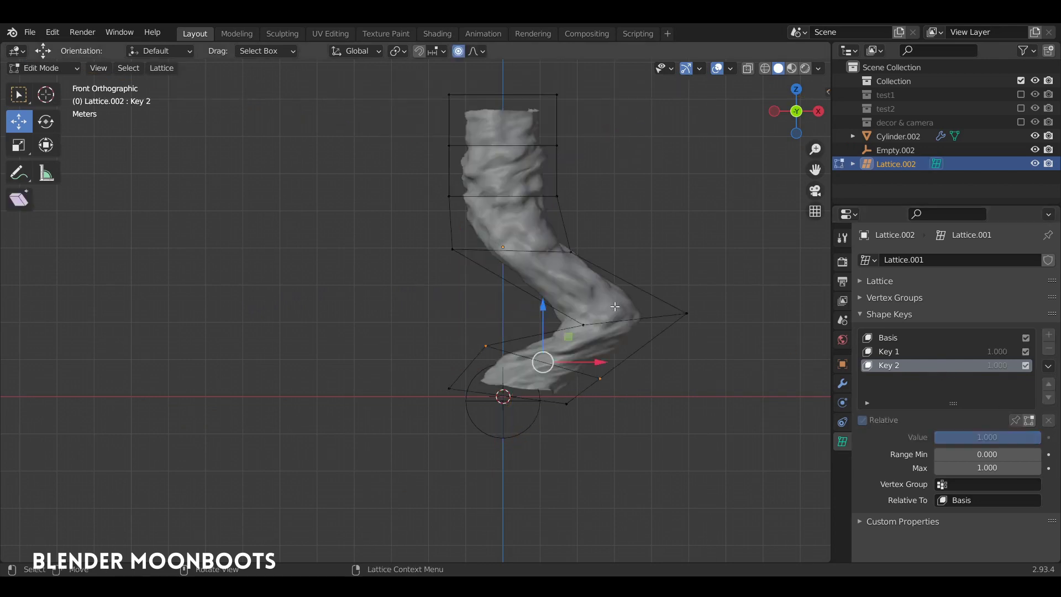
pyautogui.keyDown('shift'); pyautogui.click(687, 313); pyautogui.keyUp('shift')
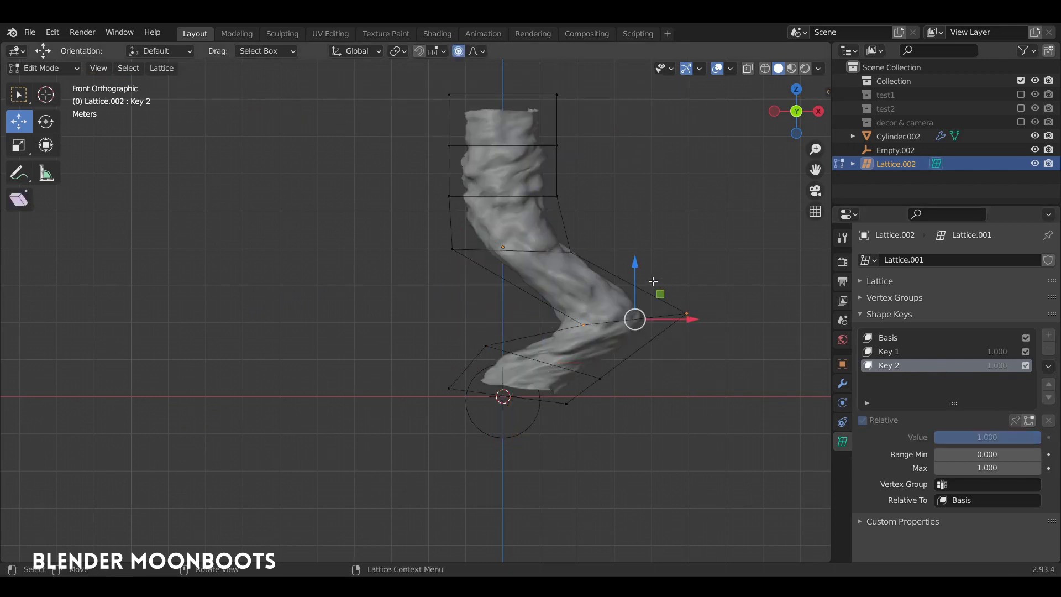
pyautogui.moveTo(636, 269); pyautogui.dragTo(637, 252)
pyautogui.press('s')
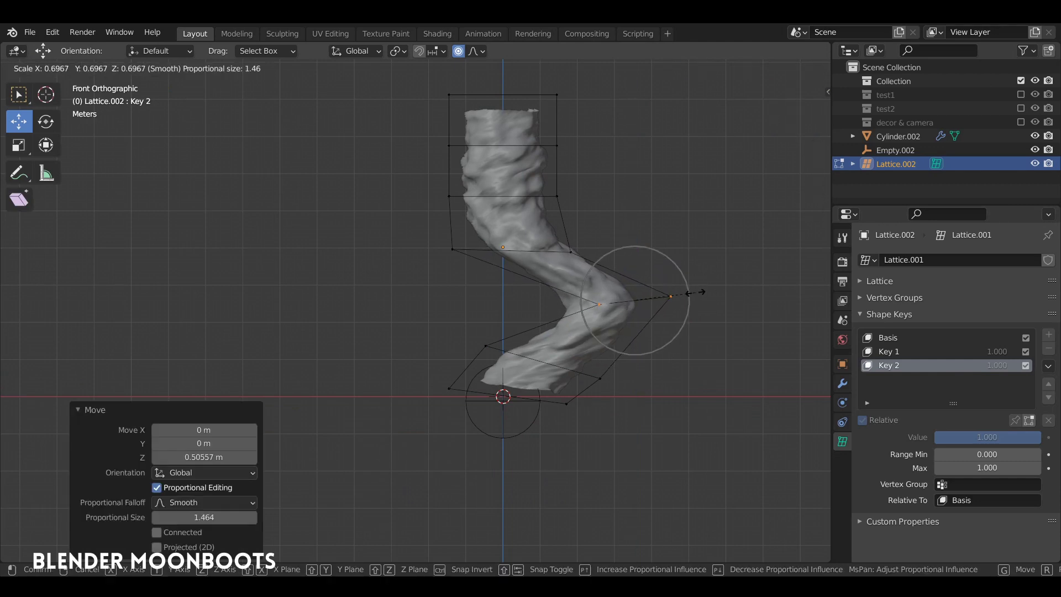
pyautogui.click(704, 290)
# - Rotate the bend point, leave Edit Mode and slide Key 2 back to 0
pyautogui.press('r')
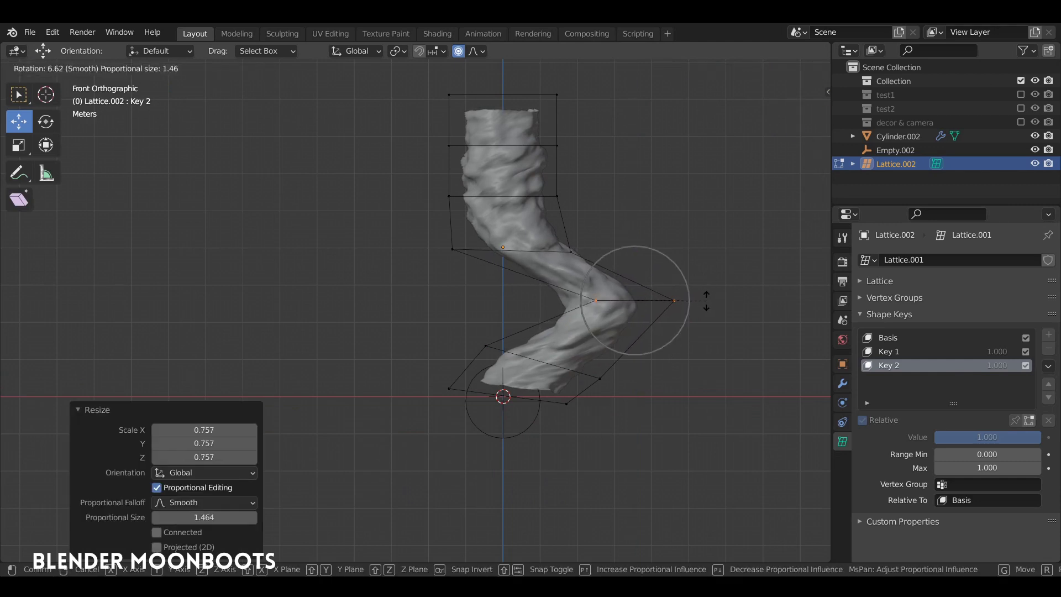
pyautogui.click(761, 346)
pyautogui.press('Tab')
pyautogui.moveTo(955, 437); pyautogui.dragTo(826, 437)
pyautogui.moveTo(788, 419)
pyautogui.mouseDown(button='middle')
pyautogui.moveTo(624, 326)
pyautogui.moveTo(608, 341)
pyautogui.mouseUp(button='middle')
# - Make Key 1 active and edit the lattice points with proportional editing on
pyautogui.click(625, 292)
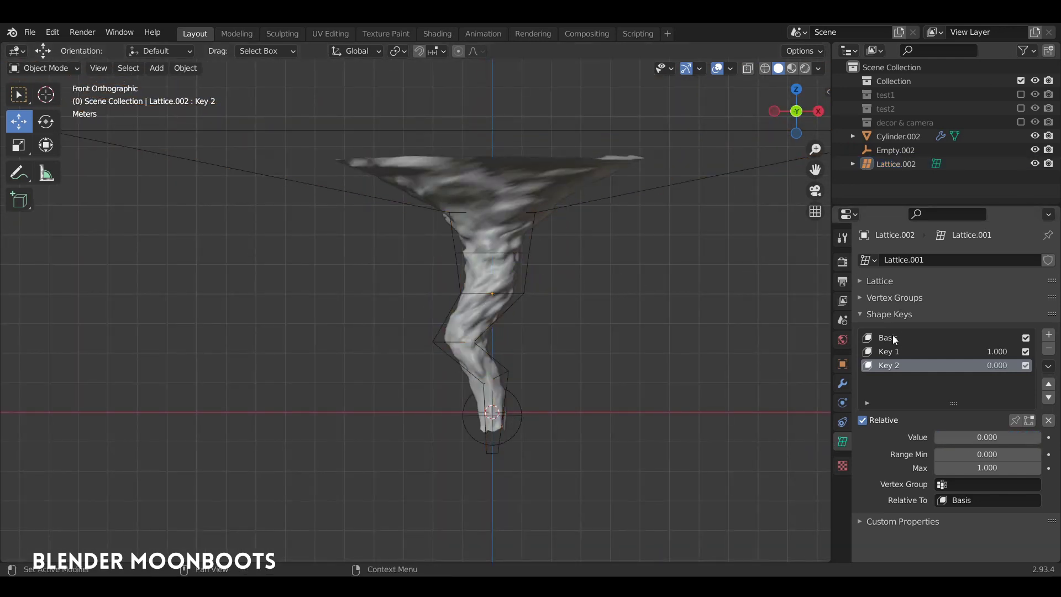
pyautogui.click(893, 352)
pyautogui.scroll(-3, 632, 296)
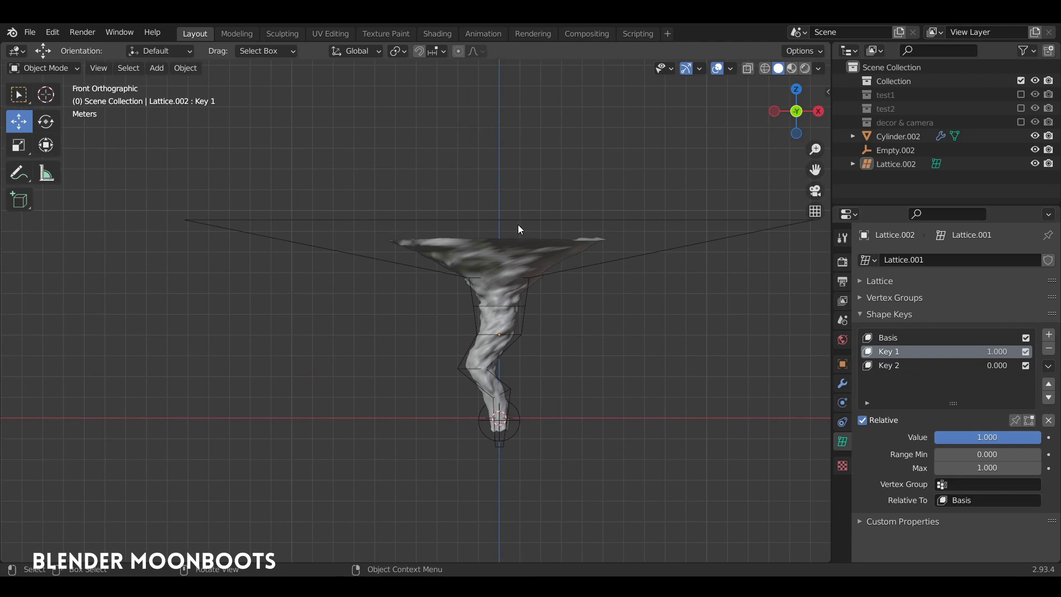
pyautogui.click(488, 238)
pyautogui.press('Tab')
pyautogui.press('o')
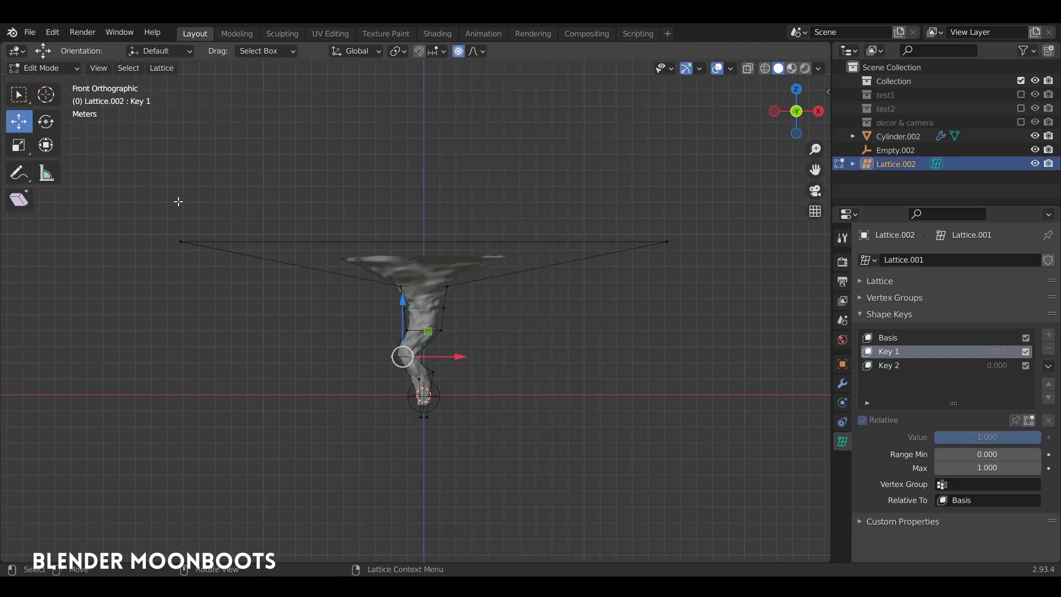
# - Scale the funnel's top points 2.096 wider and raise them 2.344 m, then exit Edit Mode
pyautogui.press('s')
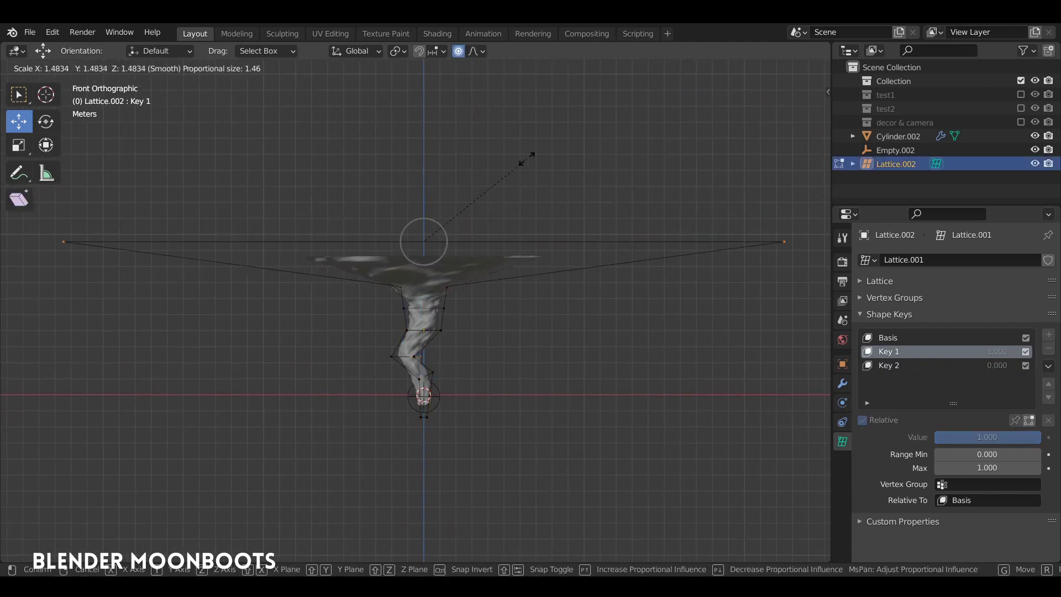
pyautogui.click(587, 156)
pyautogui.press('g')
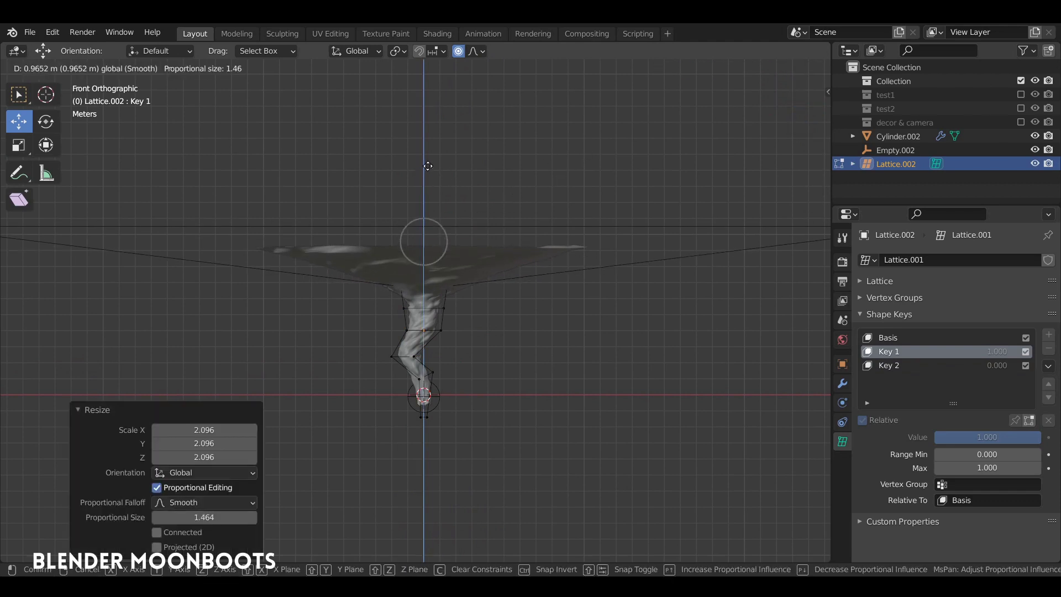
pyautogui.click(425, 147)
pyautogui.moveTo(426, 147)
pyautogui.mouseDown(button='middle')
pyautogui.moveTo(424, 201)
pyautogui.moveTo(571, 287)
pyautogui.moveTo(627, 294)
pyautogui.moveTo(545, 294)
pyautogui.moveTo(592, 299)
pyautogui.moveTo(575, 321)
pyautogui.moveTo(608, 299)
pyautogui.moveTo(612, 316)
pyautogui.moveTo(593, 301)
pyautogui.mouseUp(button='middle')
pyautogui.scroll(3, 424, 202)
pyautogui.scroll(2, 424, 202)
pyautogui.press('Tab')
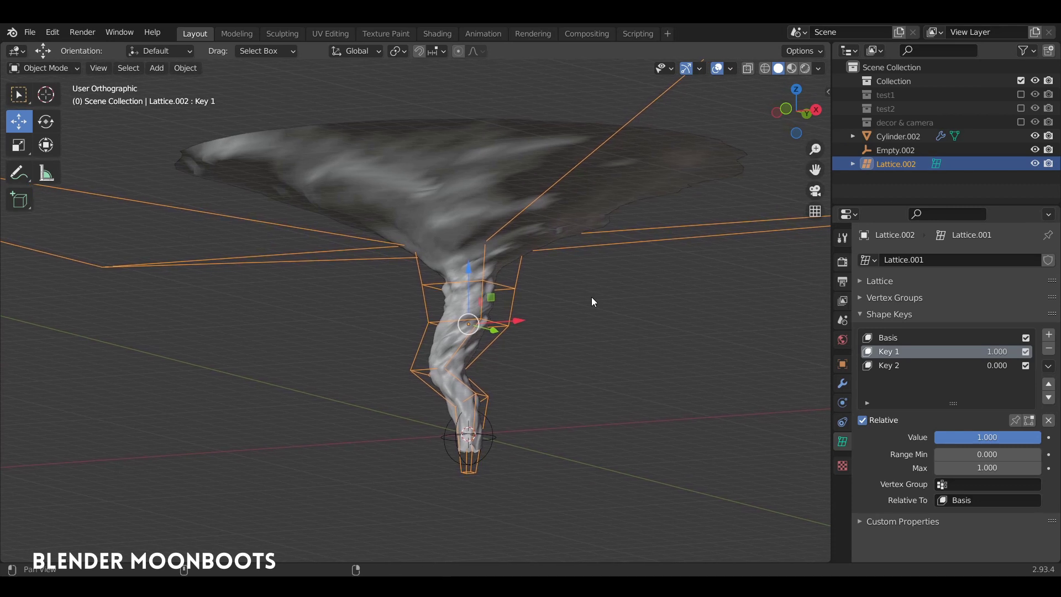
# - Split the 3D view and turn the lower area into a Shader Editor showing World nodes
pyautogui.click(718, 221)
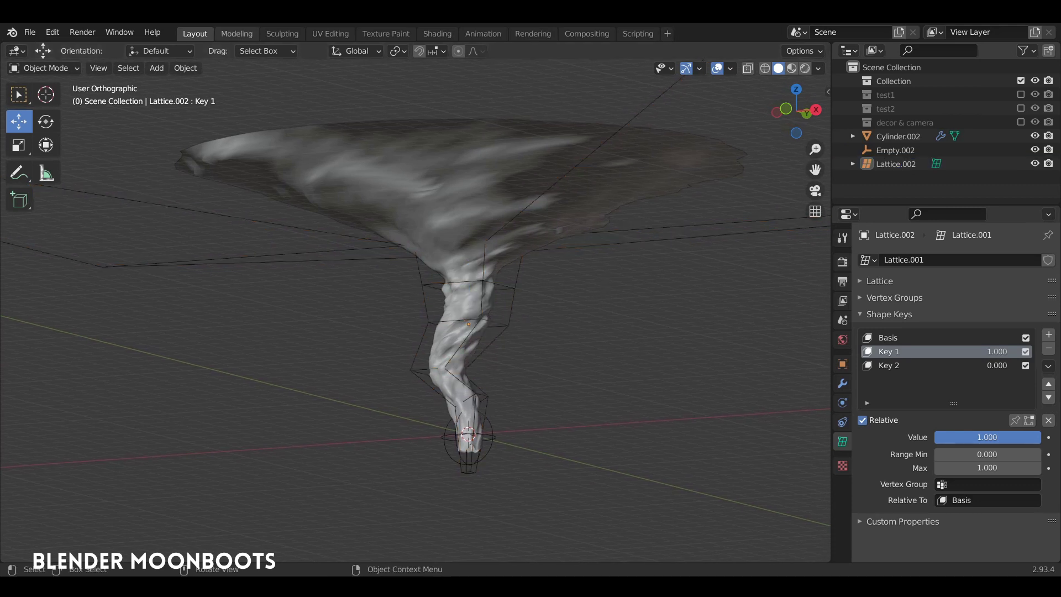
pyautogui.moveTo(827, 44); pyautogui.dragTo(498, 373)
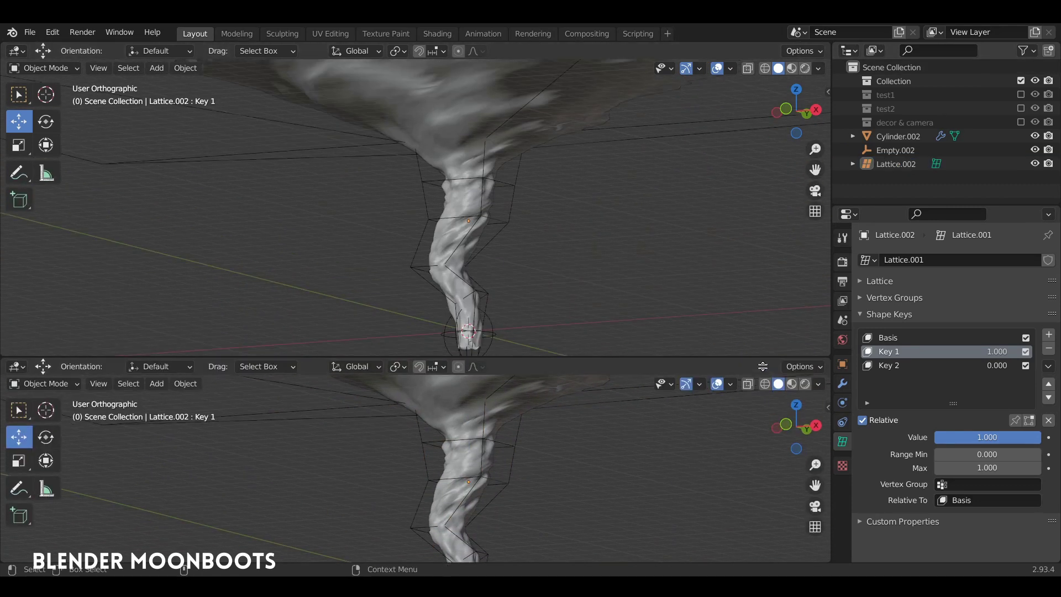
pyautogui.click(17, 382)
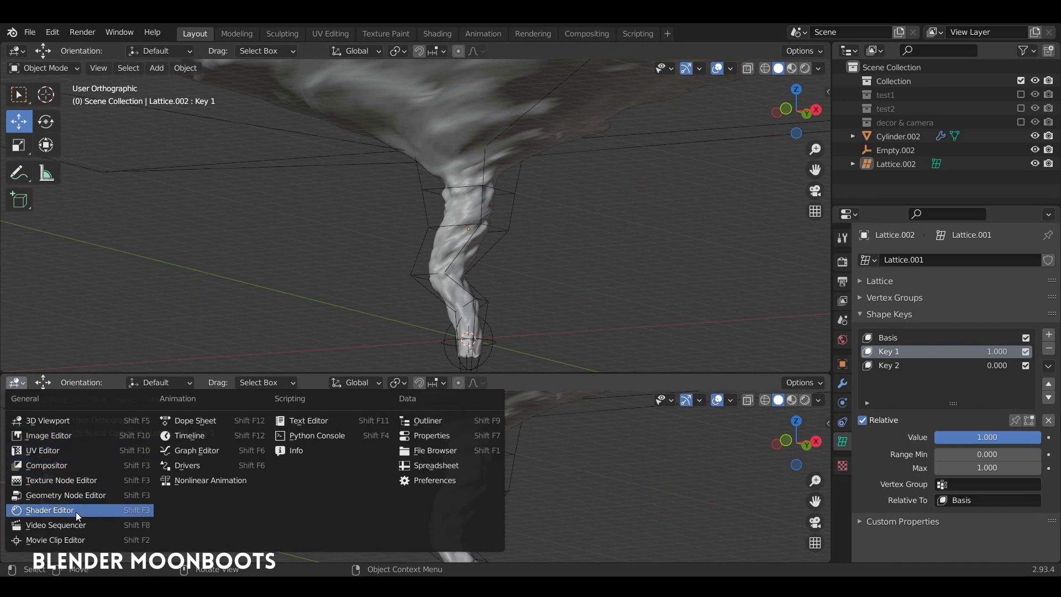
pyautogui.click(75, 510)
pyautogui.click(67, 381)
pyautogui.click(62, 413)
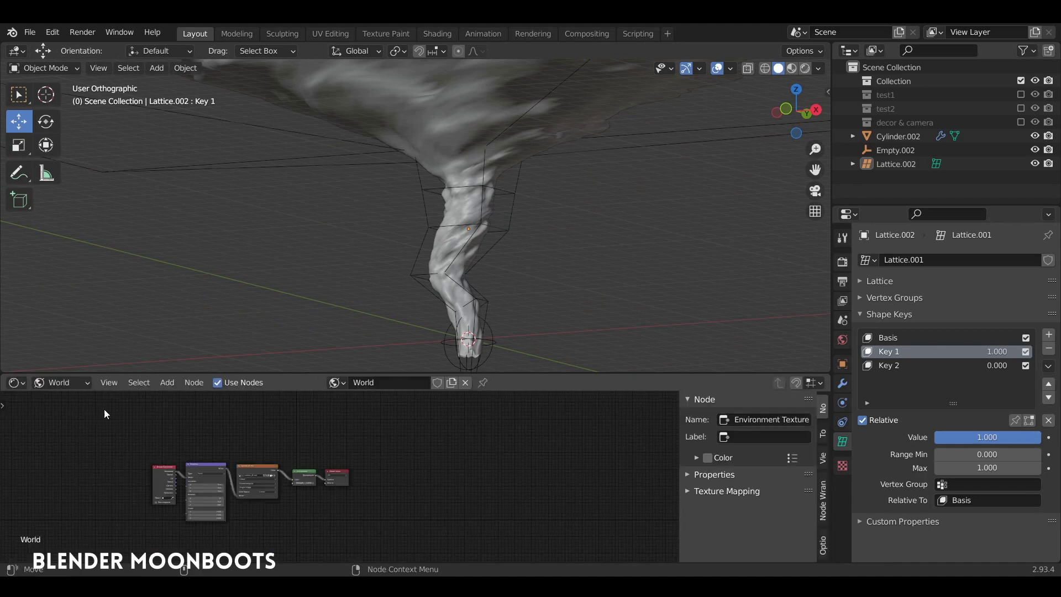
# - Frame the world nodes, hide the sidebar and tidy the Background and cannon_4k.exr nodes
pyautogui.scroll(3, 282, 413)
pyautogui.press('Home')
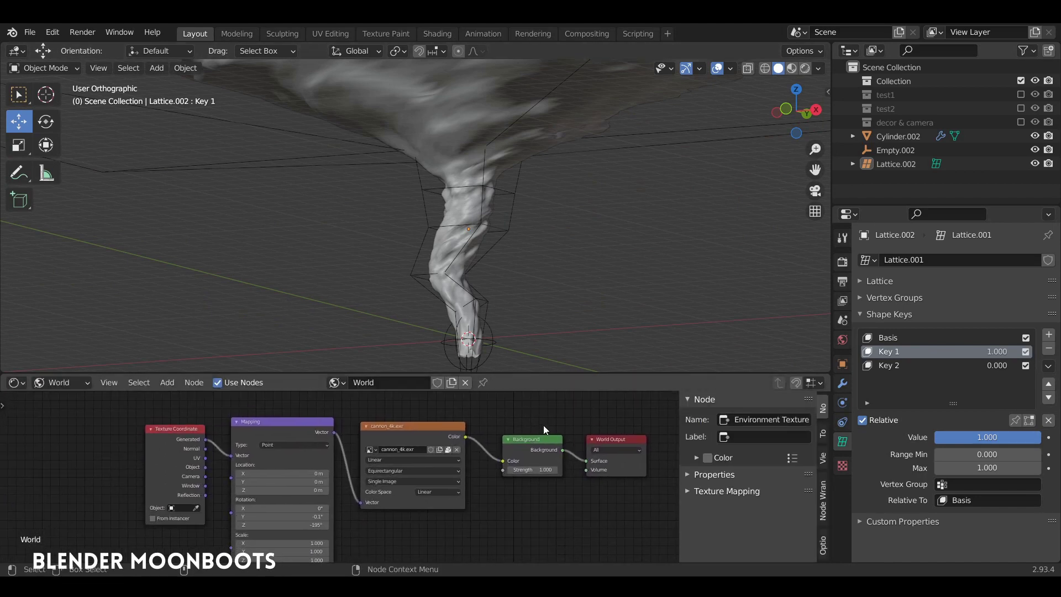
pyautogui.press('n')
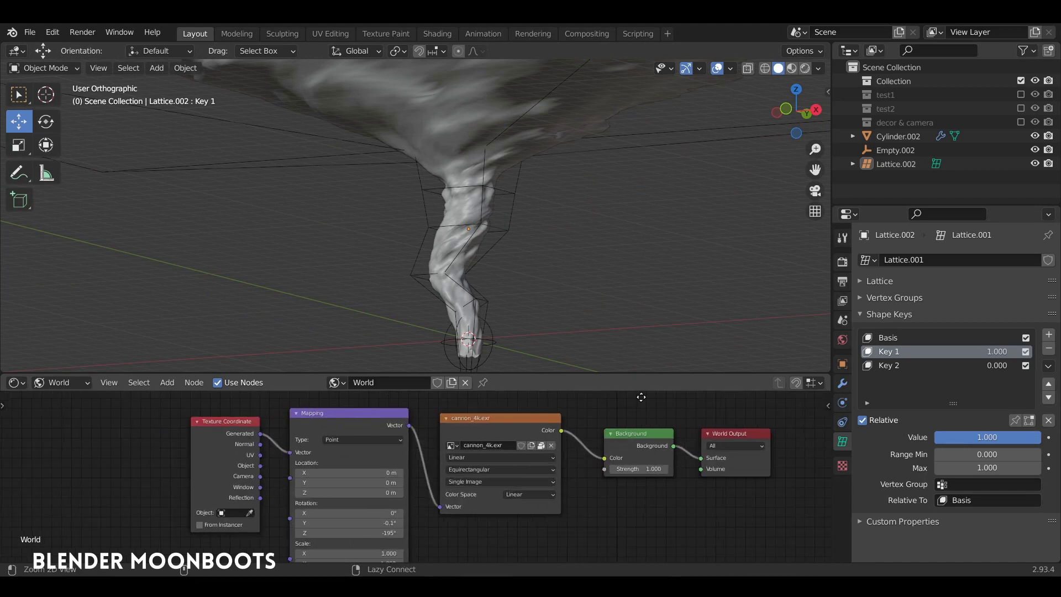
pyautogui.scroll(2, 633, 405)
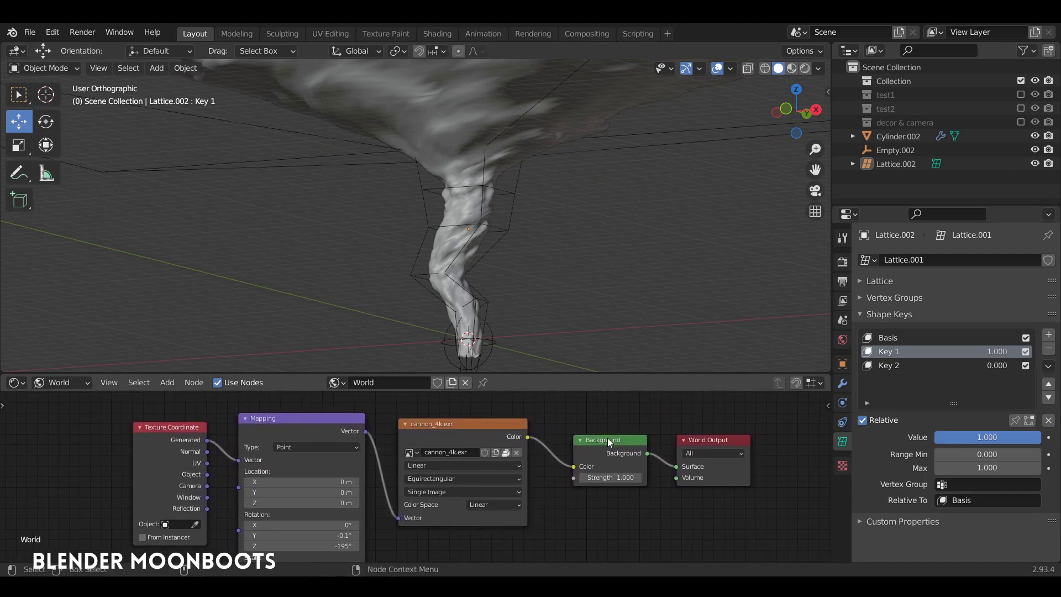
pyautogui.moveTo(604, 443); pyautogui.dragTo(609, 447)
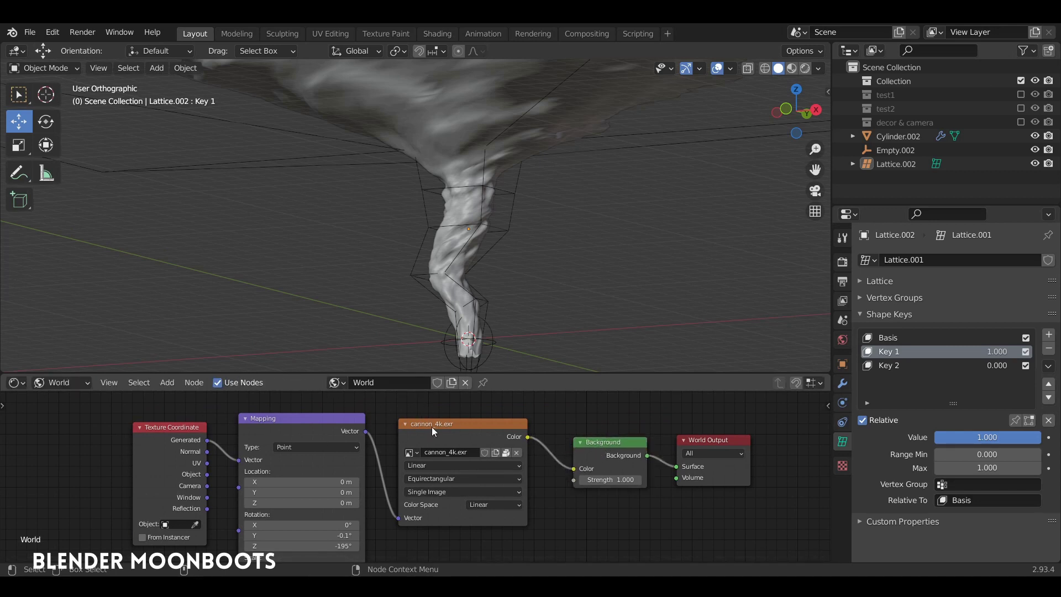
pyautogui.moveTo(433, 429); pyautogui.dragTo(434, 422)
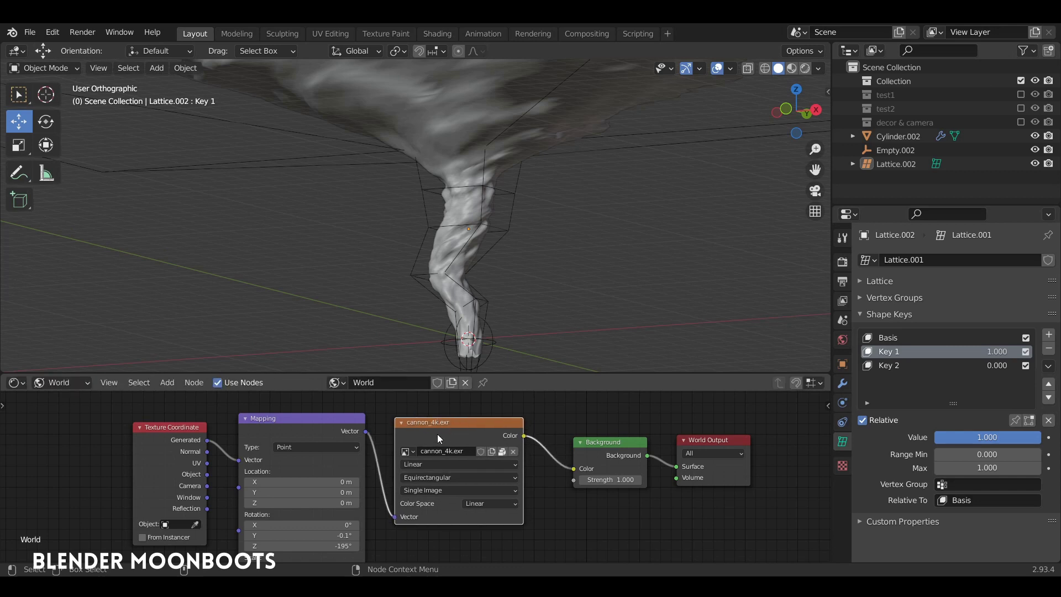
pyautogui.keyDown('ctrl'); pyautogui.moveTo(452, 427); pyautogui.dragTo(555, 406, button='middle'); pyautogui.keyUp('ctrl')
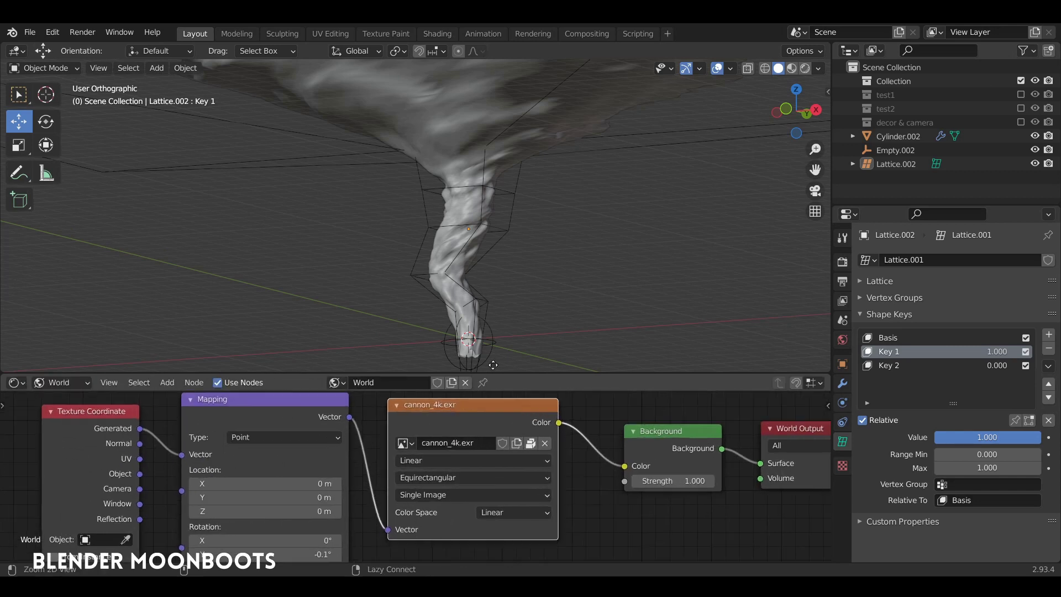
pyautogui.keyDown('shift'); pyautogui.scroll(1, 582, 419); pyautogui.keyUp('shift')
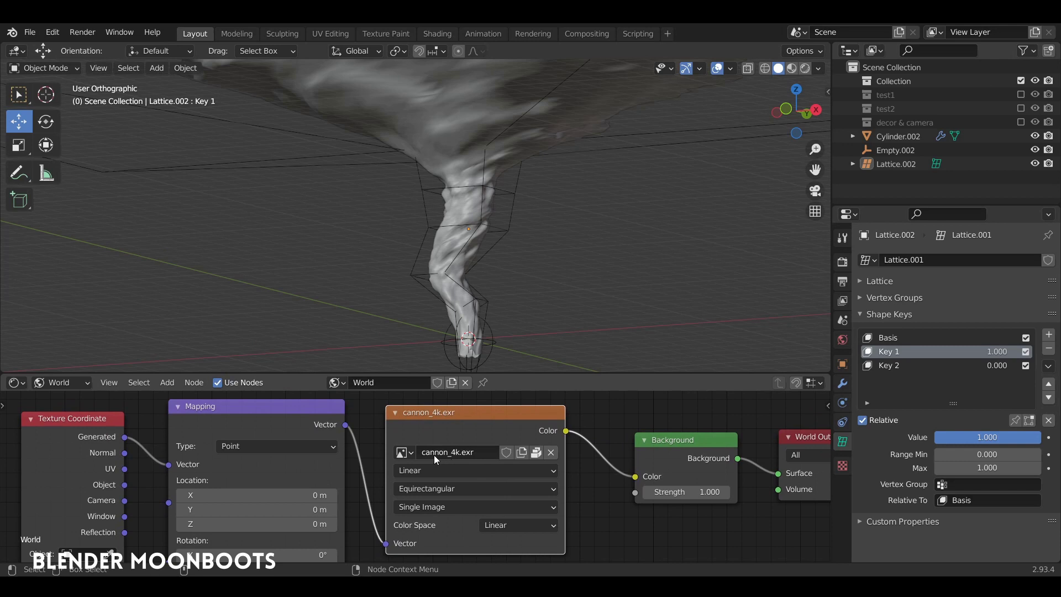
pyautogui.keyDown('ctrl'); pyautogui.moveTo(433, 455); pyautogui.dragTo(436, 459, button='middle'); pyautogui.keyUp('ctrl')
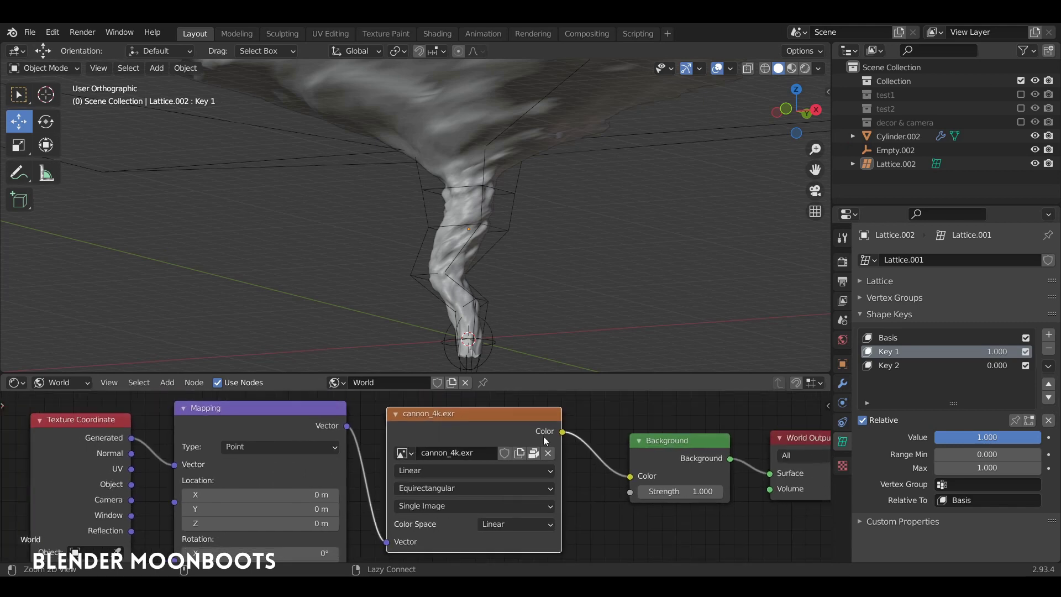
# - Preview the tornado over the HDRI landscape in Rendered perspective view, then return to Solid shading
pyautogui.click(804, 67)
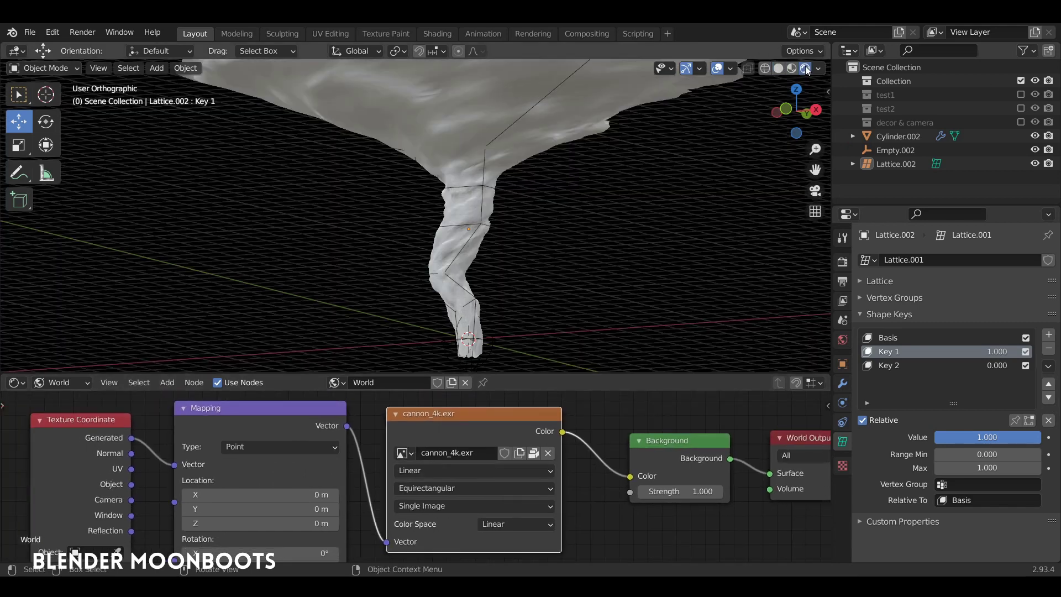
pyautogui.press('KP_5')
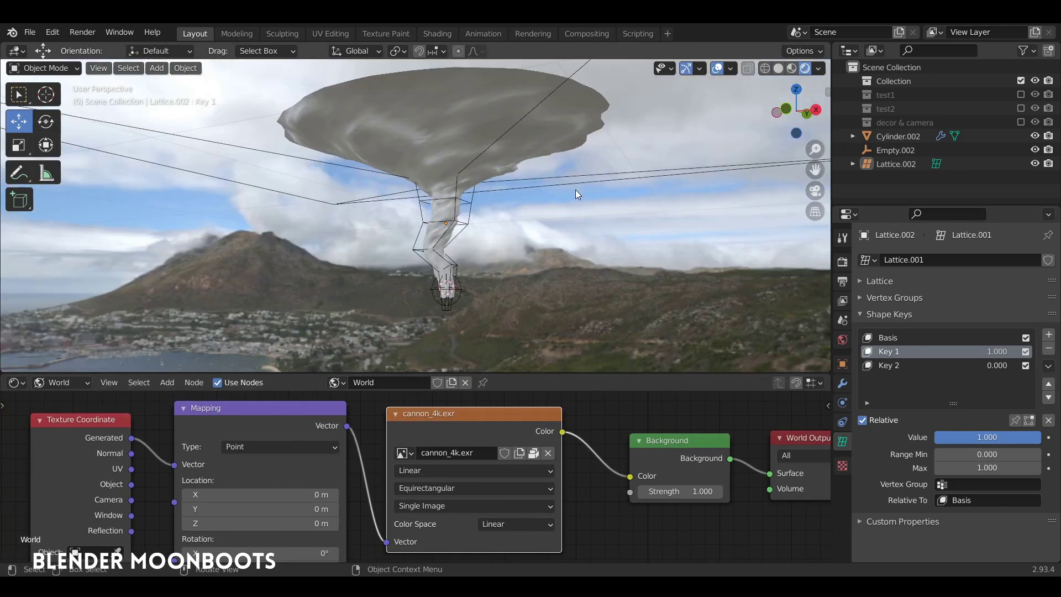
pyautogui.moveTo(561, 201)
pyautogui.mouseDown(button='middle')
pyautogui.moveTo(448, 214)
pyautogui.moveTo(687, 187)
pyautogui.moveTo(771, 190)
pyautogui.moveTo(595, 218)
pyautogui.moveTo(701, 226)
pyautogui.moveTo(656, 237)
pyautogui.moveTo(708, 253)
pyautogui.moveTo(764, 244)
pyautogui.moveTo(708, 235)
pyautogui.moveTo(693, 244)
pyautogui.moveTo(731, 247)
pyautogui.mouseUp(button='middle')
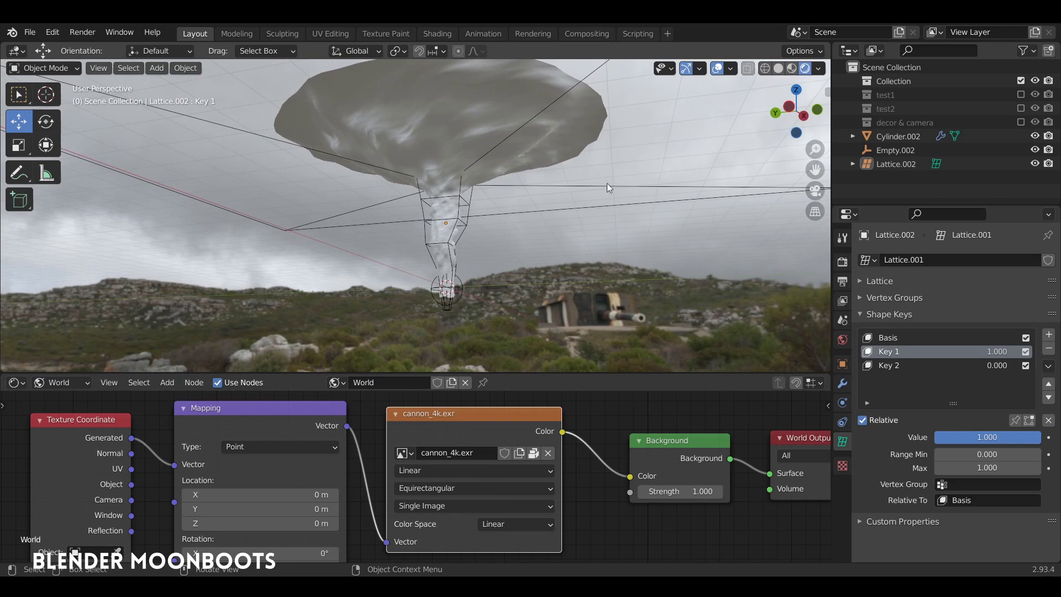
pyautogui.moveTo(522, 376); pyautogui.dragTo(522, 444)
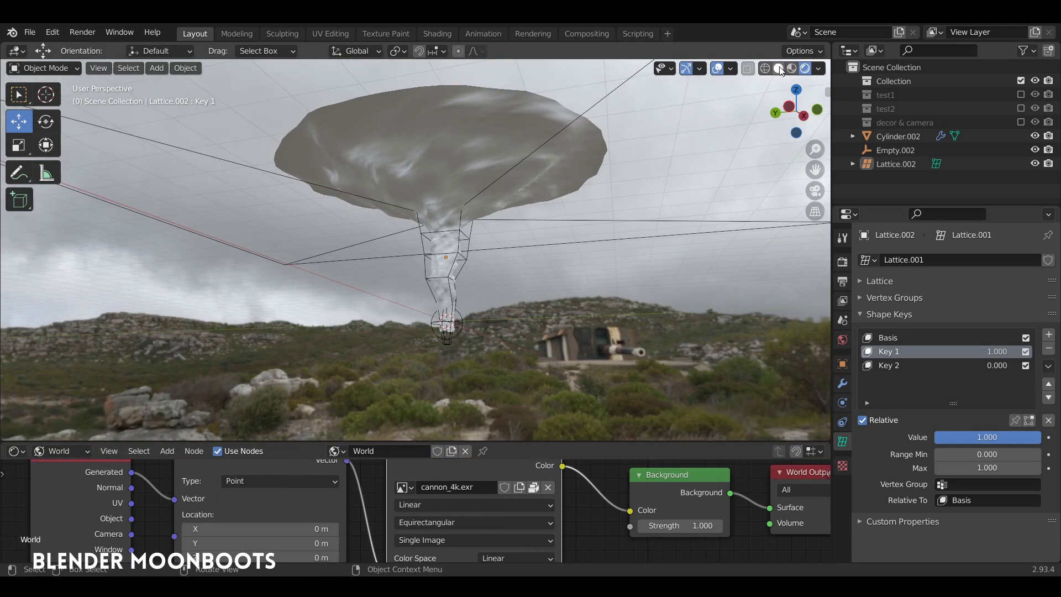
pyautogui.click(779, 69)
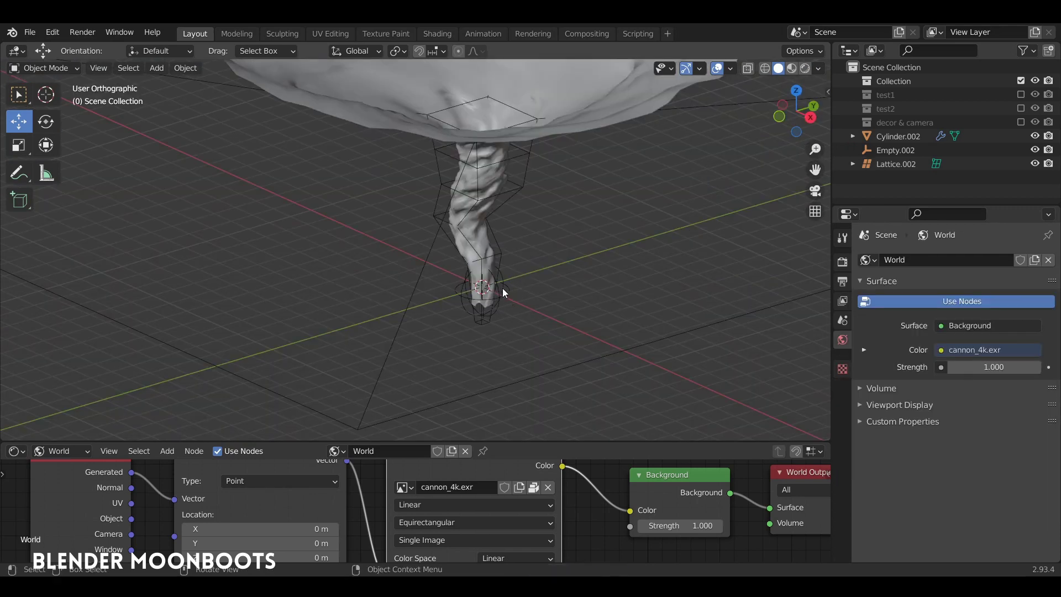
# - Add a camera from the front view and move it 12.716 m back along Y
pyautogui.press('KP_1')
pyautogui.hotkey('shift', 'a')
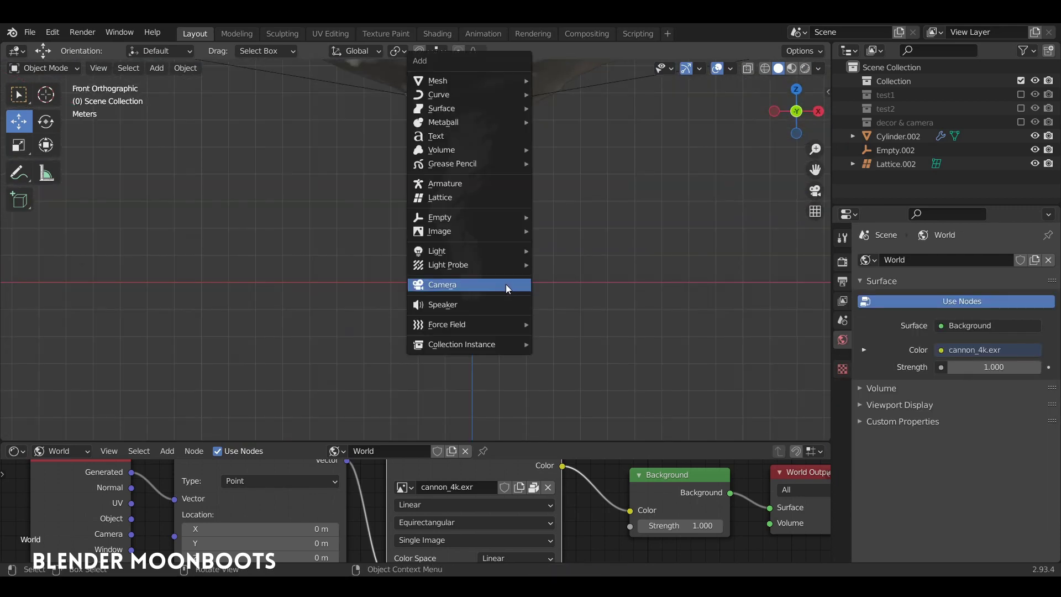
pyautogui.click(499, 287)
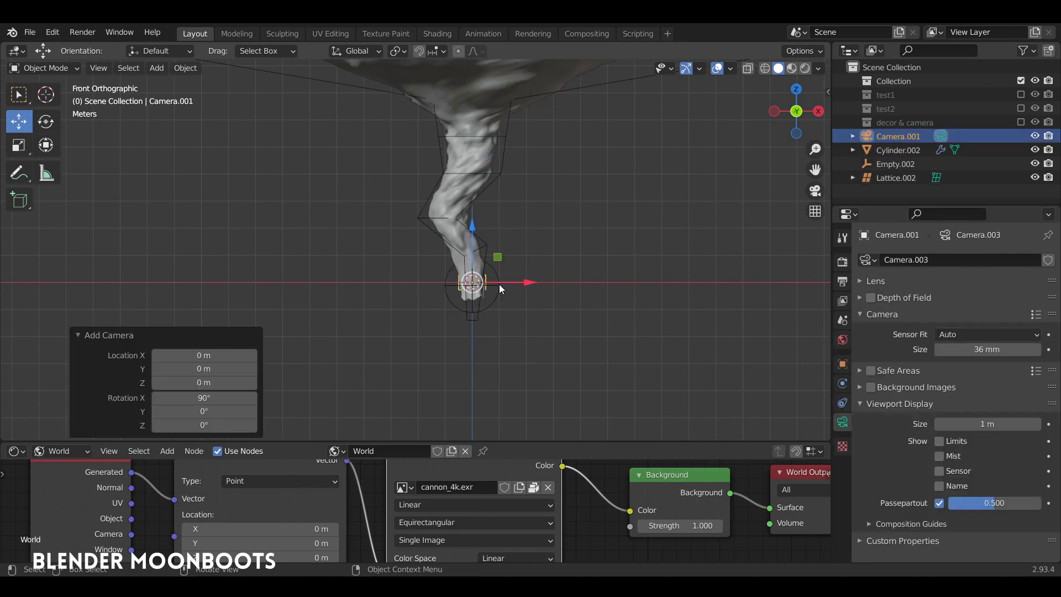
pyautogui.moveTo(503, 282); pyautogui.dragTo(495, 281, button='middle')
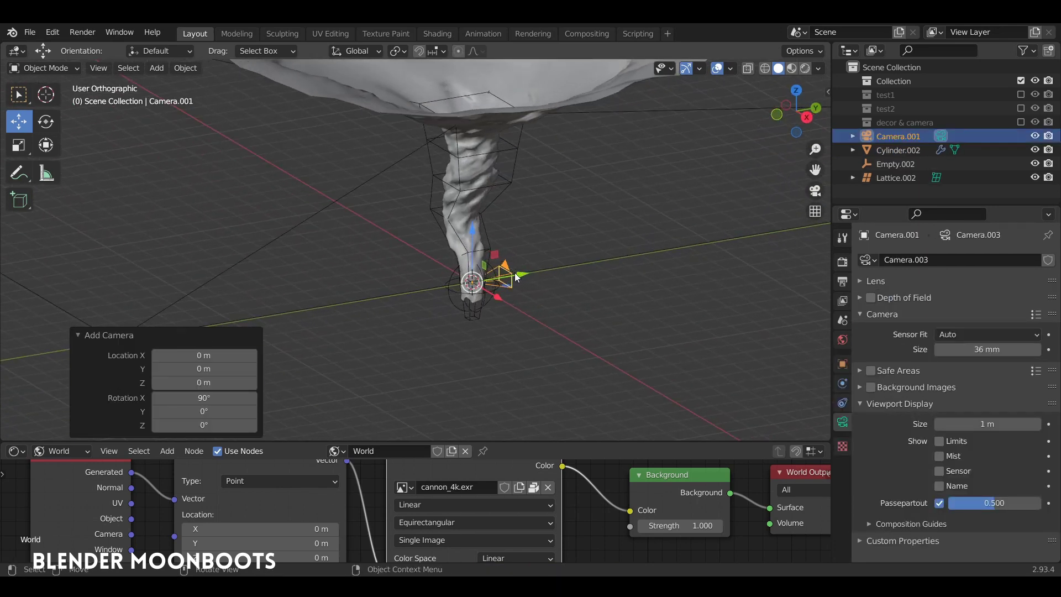
pyautogui.moveTo(515, 273); pyautogui.dragTo(320, 273)
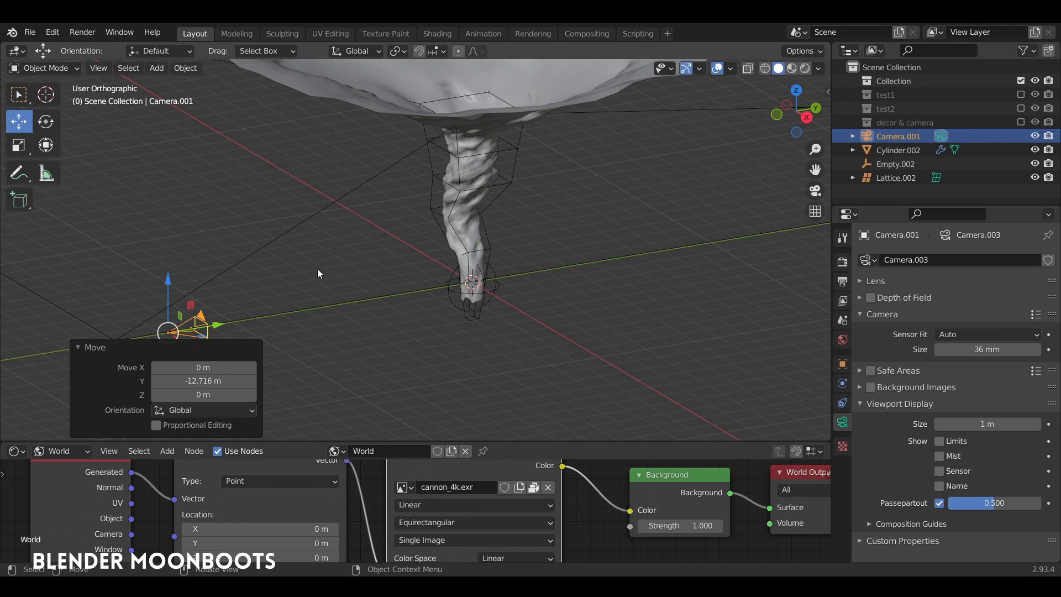
pyautogui.keyDown('shift'); pyautogui.moveTo(317, 268); pyautogui.dragTo(430, 220, button='middle'); pyautogui.keyUp('shift')
# - View through the camera, lock it to the view, and frame the tornado in the shot
pyautogui.press('ctrl+KP_0')
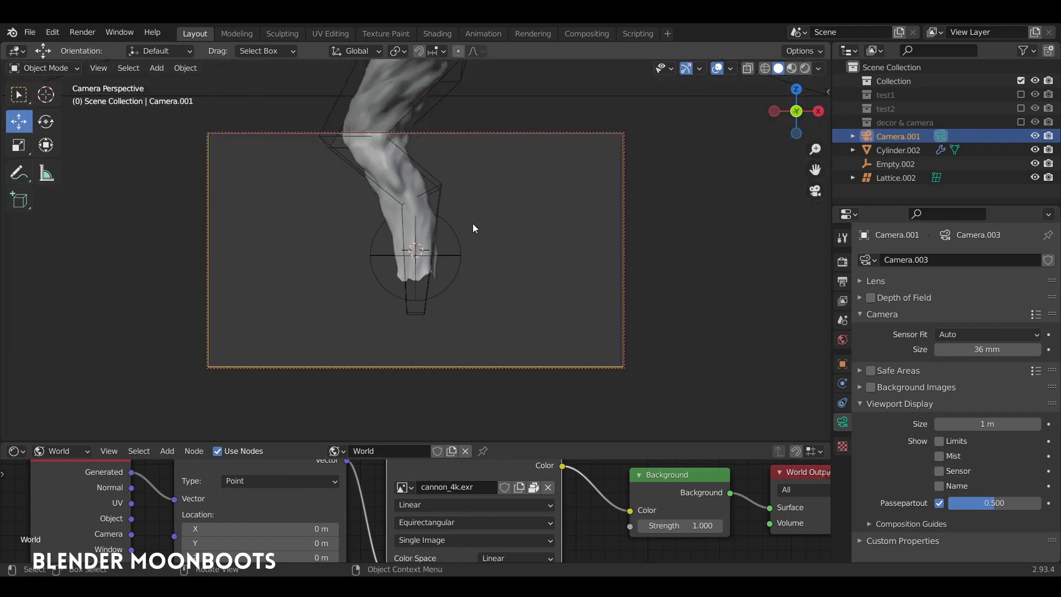
pyautogui.press('n')
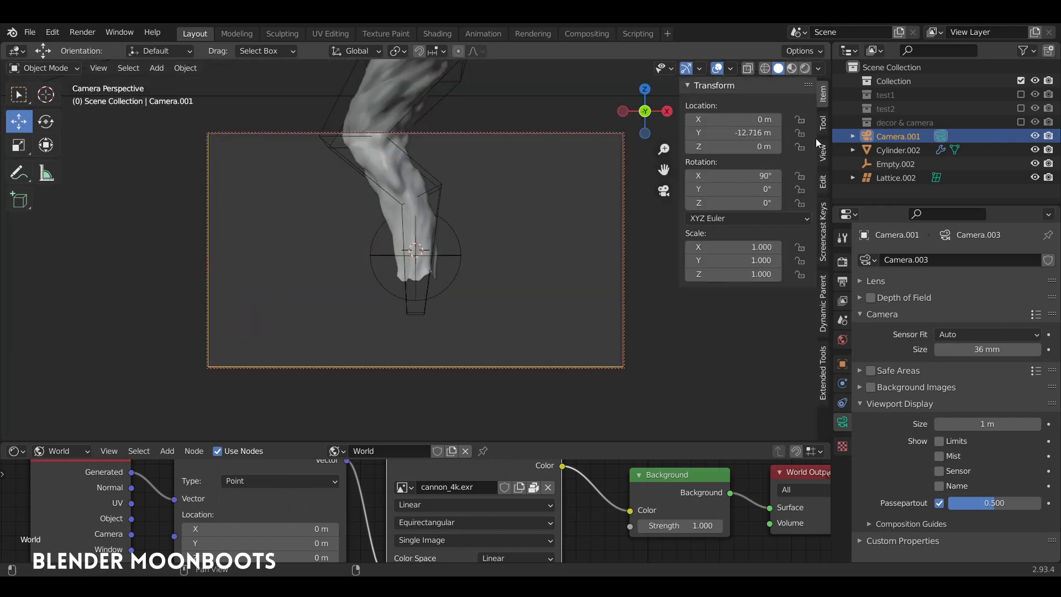
pyautogui.click(823, 154)
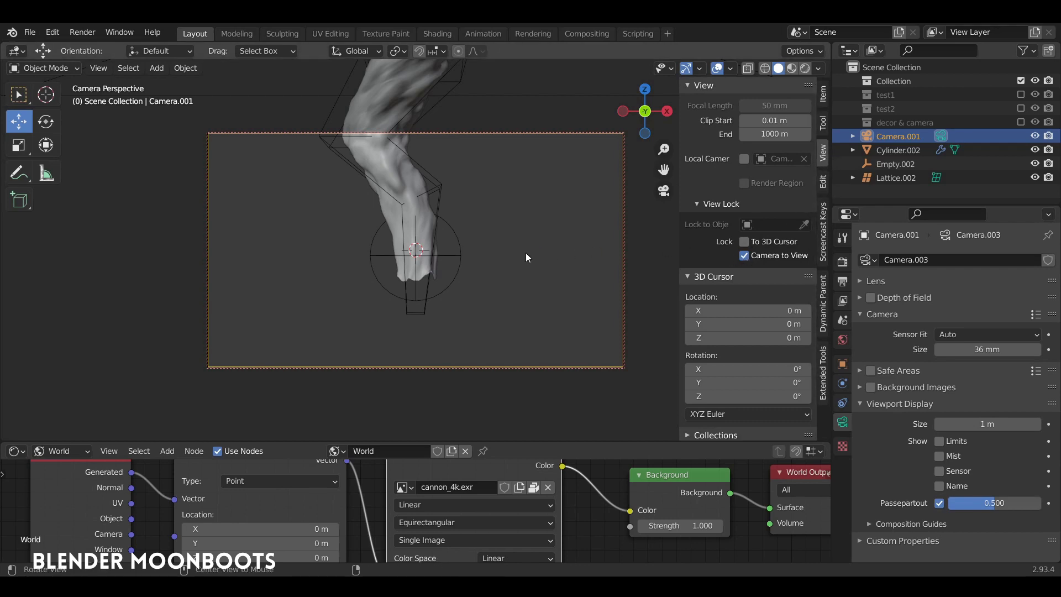
pyautogui.click(403, 230)
pyautogui.moveTo(403, 230)
pyautogui.mouseDown(button='middle')
pyautogui.moveTo(440, 227)
pyautogui.moveTo(430, 212)
pyautogui.moveTo(452, 211)
pyautogui.moveTo(496, 316)
pyautogui.moveTo(503, 262)
pyautogui.moveTo(498, 316)
pyautogui.moveTo(516, 287)
pyautogui.moveTo(528, 308)
pyautogui.moveTo(515, 294)
pyautogui.moveTo(548, 298)
pyautogui.moveTo(539, 304)
pyautogui.mouseUp(button='middle')
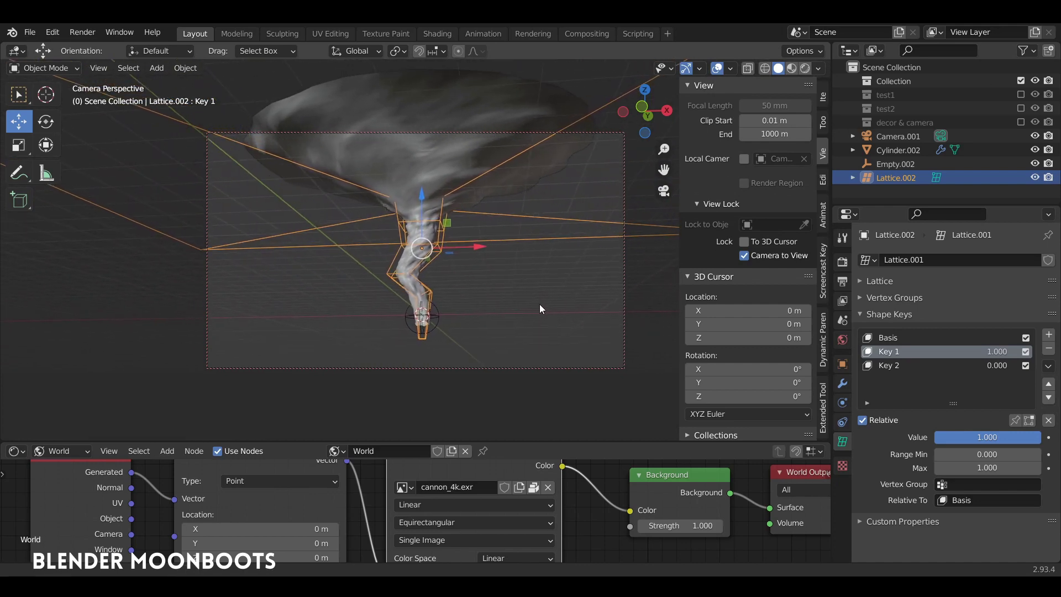
# - Preview the shot with rendered lighting and reframe the tornado against the horizon
pyautogui.click(805, 68)
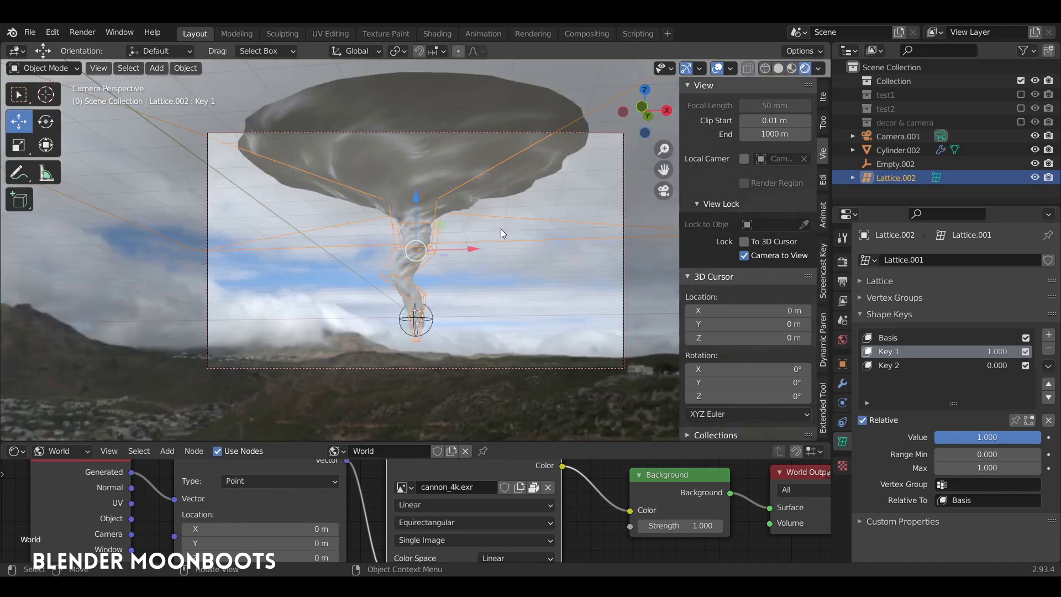
pyautogui.moveTo(501, 228); pyautogui.dragTo(490, 271, button='middle')
pyautogui.moveTo(501, 317)
pyautogui.mouseDown(button='middle')
pyautogui.moveTo(508, 305)
pyautogui.moveTo(622, 298)
pyautogui.moveTo(415, 310)
pyautogui.moveTo(442, 313)
pyautogui.moveTo(425, 310)
pyautogui.mouseUp(button='middle')
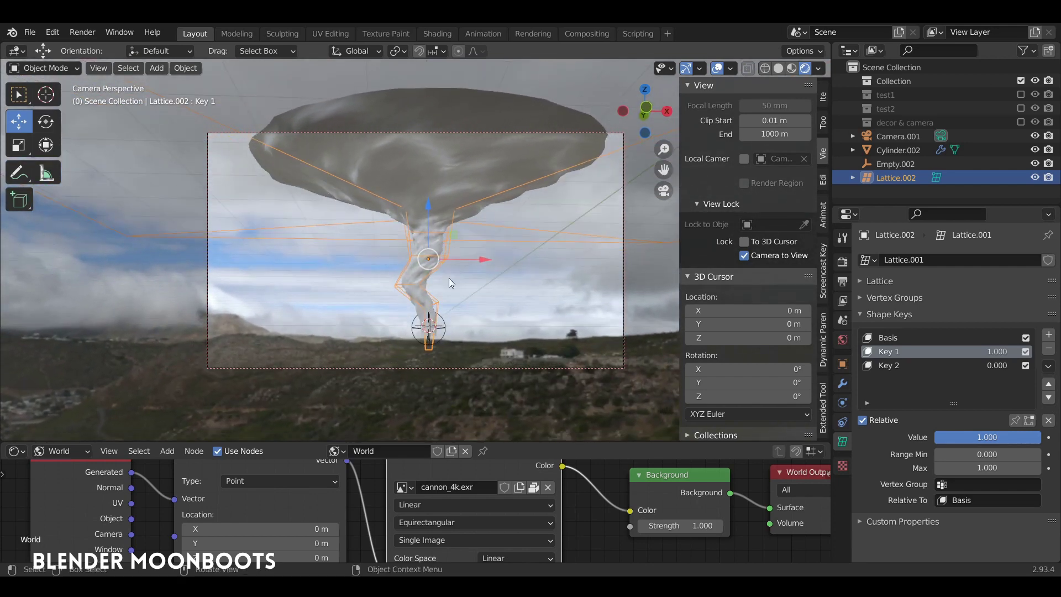
# - Move the camera 2.7535 m along X and look through it again
pyautogui.press('KP_1')
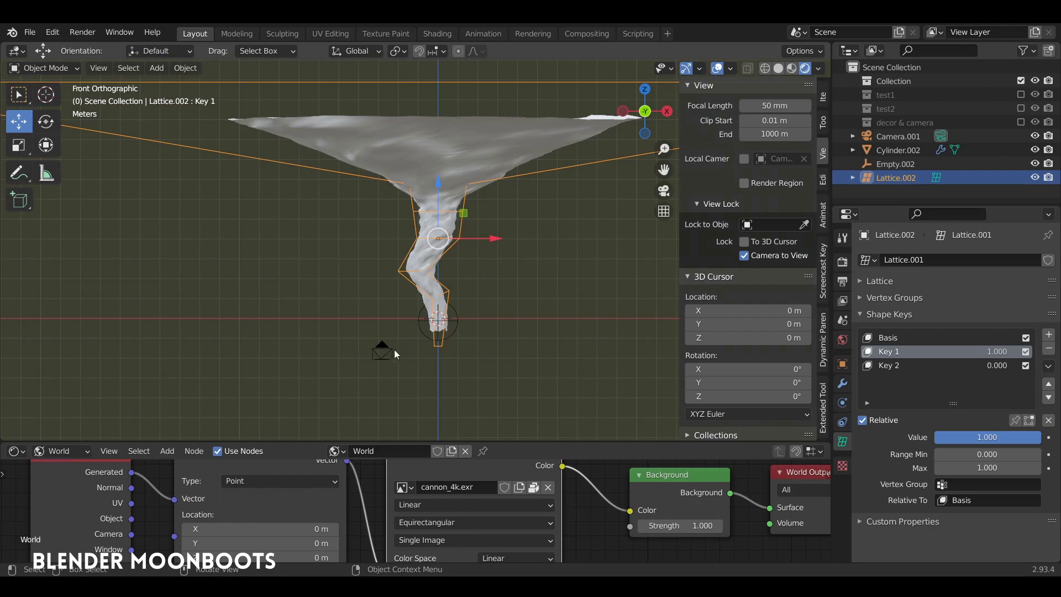
pyautogui.click(394, 349)
pyautogui.press('g')
pyautogui.press('x')
pyautogui.click(496, 340)
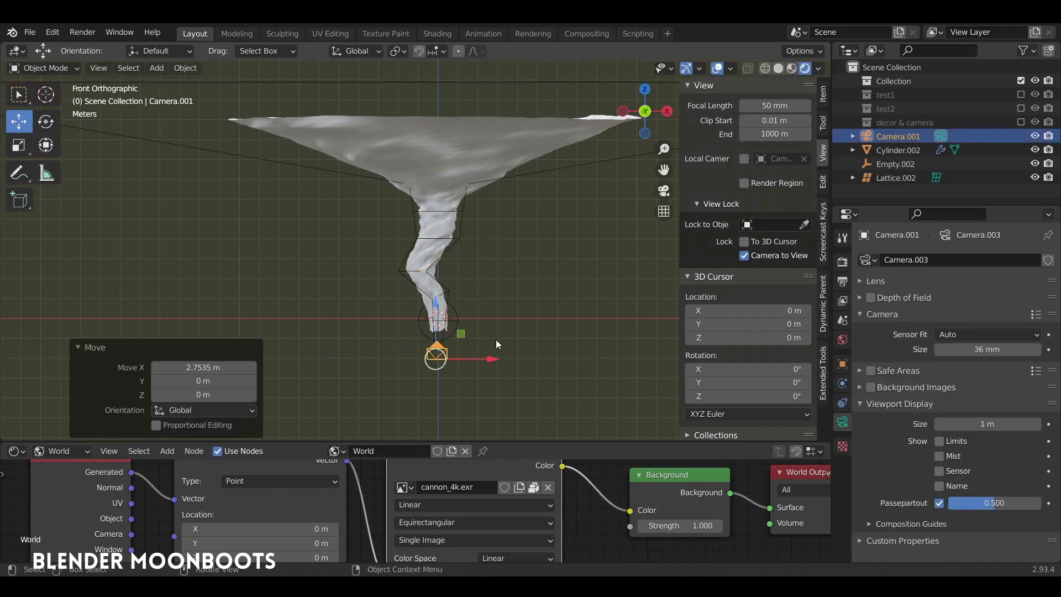
pyautogui.press('KP_0')
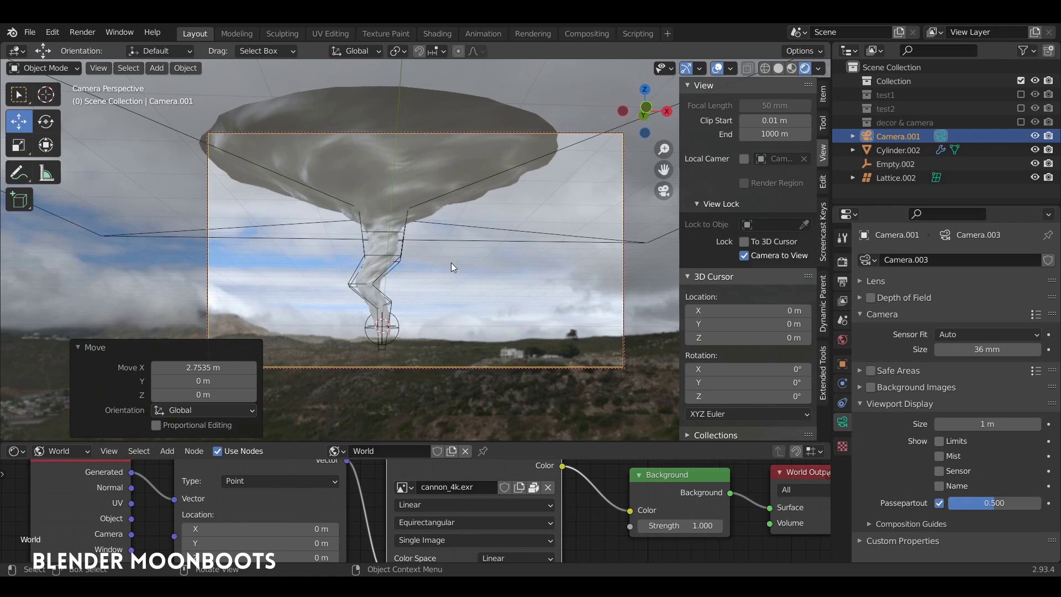
# - Tilt the camera slightly about X and turn it slightly about Z
pyautogui.press('r')
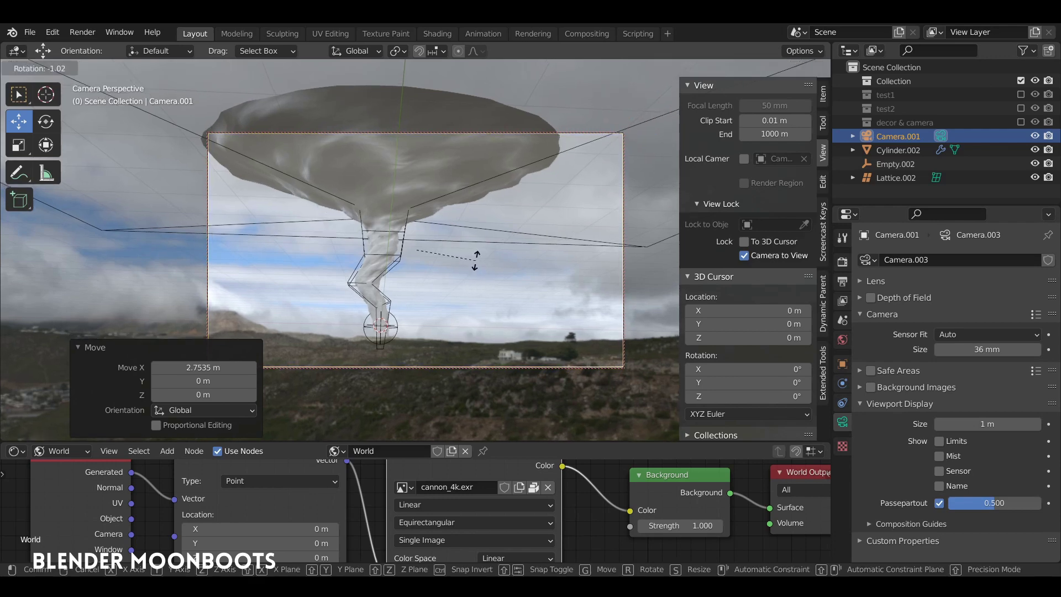
pyautogui.press('x')
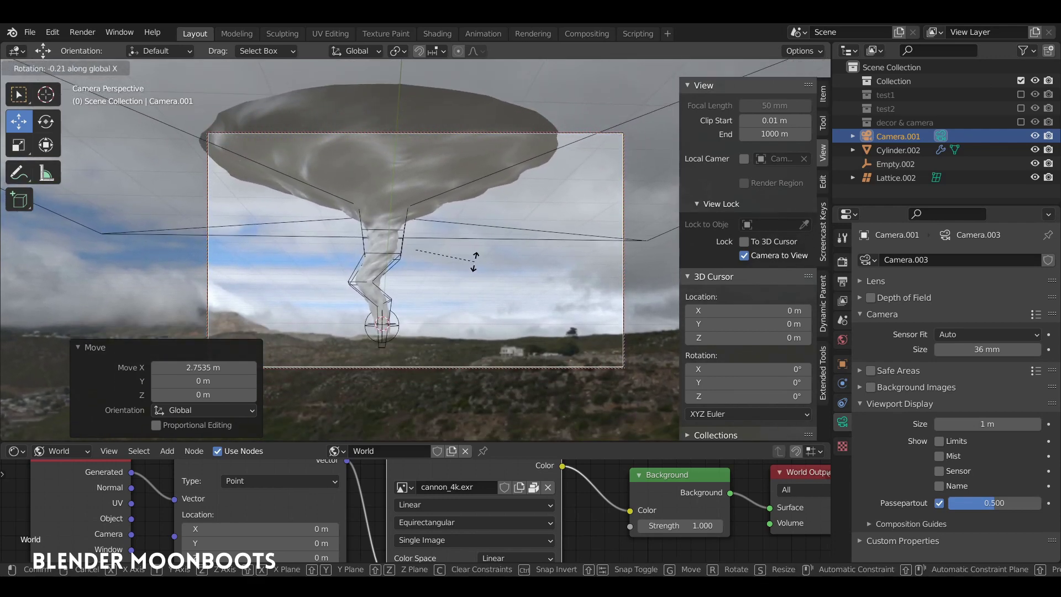
pyautogui.click(476, 263)
pyautogui.press('r')
pyautogui.press('z')
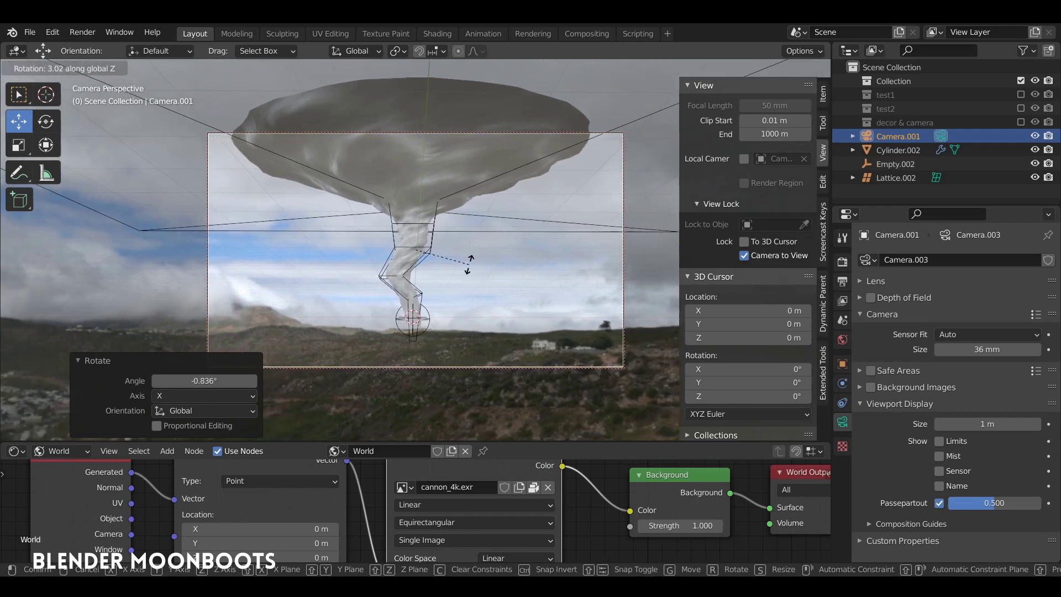
pyautogui.click(471, 269)
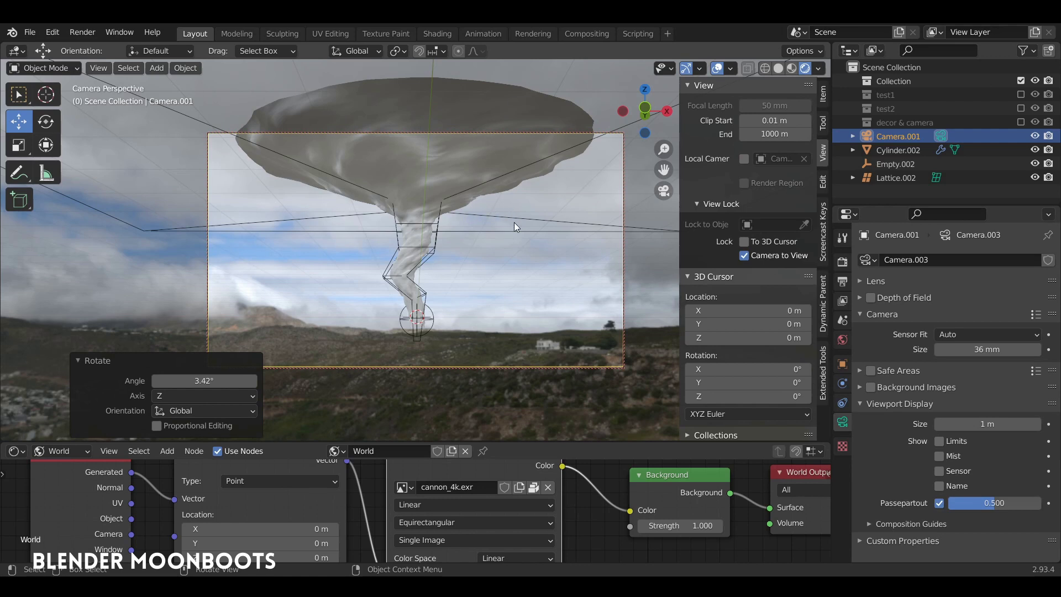
# - Insert a location, rotation and scale keyframe on the camera, then undo it
pyautogui.press('i')
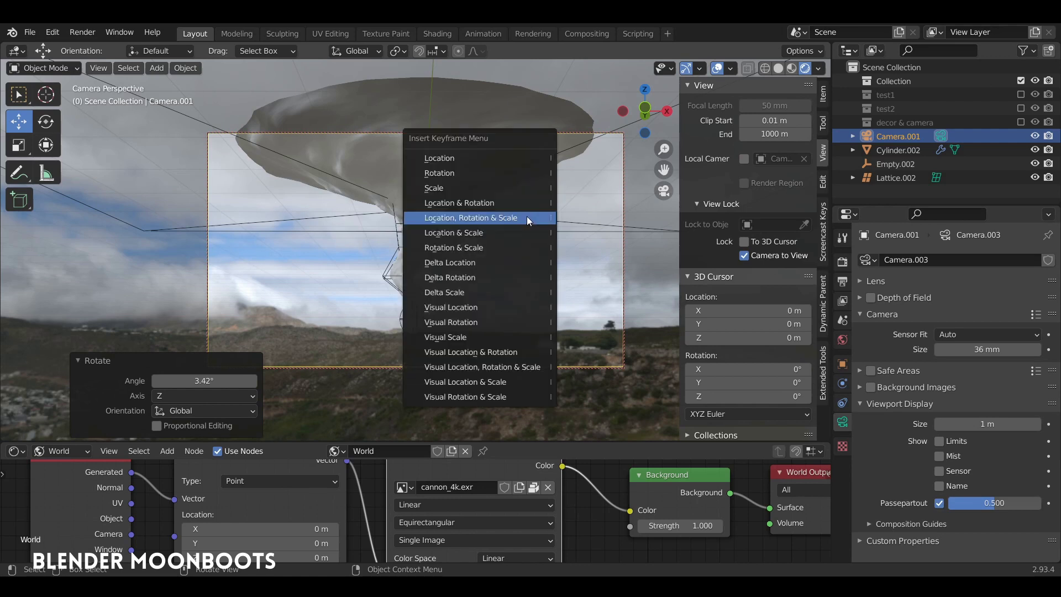
pyautogui.click(526, 217)
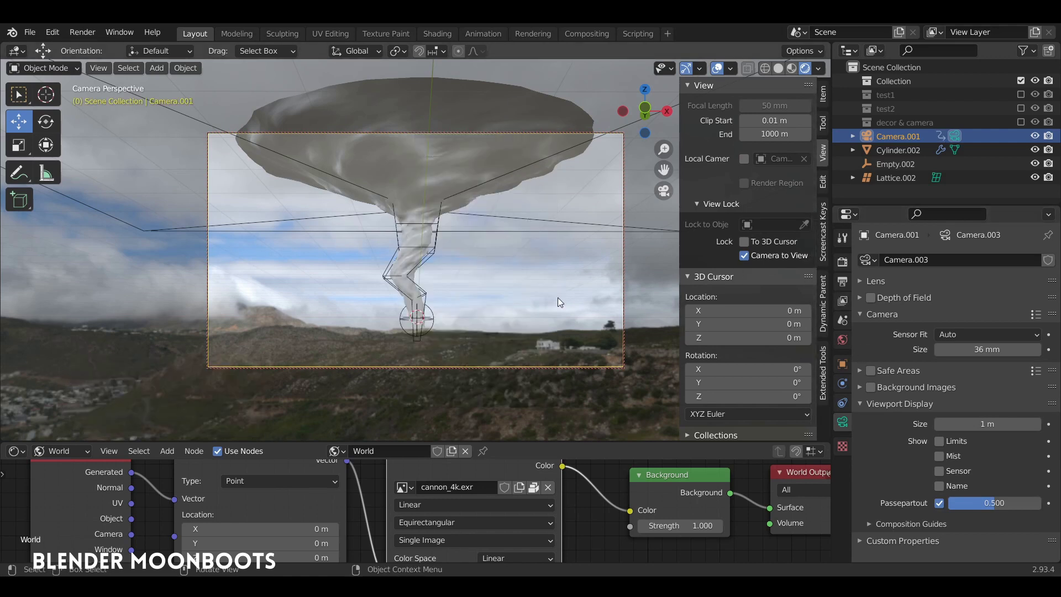
pyautogui.hotkey('ctrl', 'z')
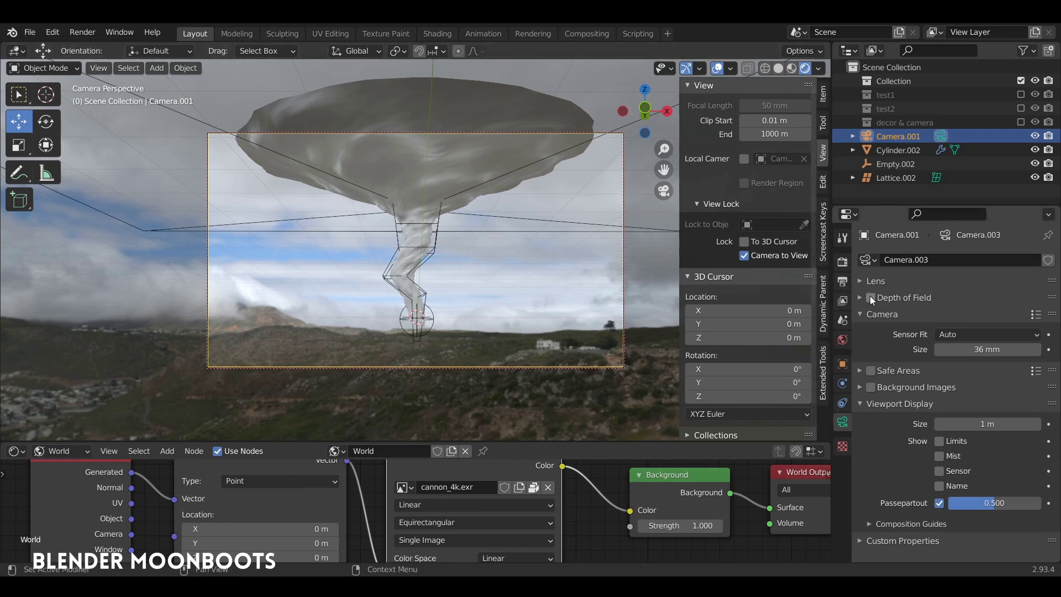
# - Set the camera lens focal length to 20 mm
pyautogui.click(862, 284)
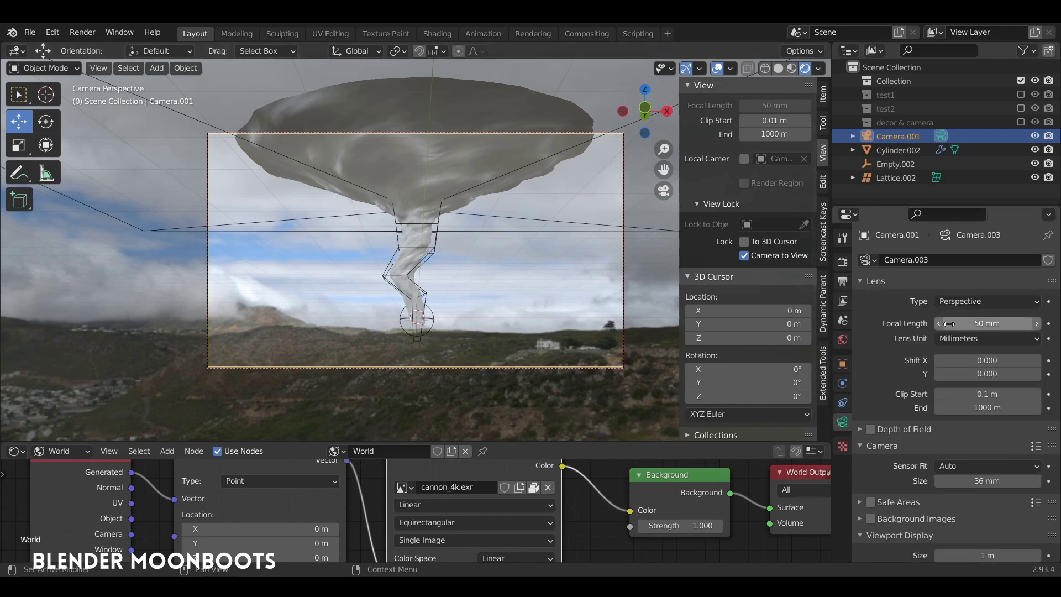
pyautogui.click(973, 324)
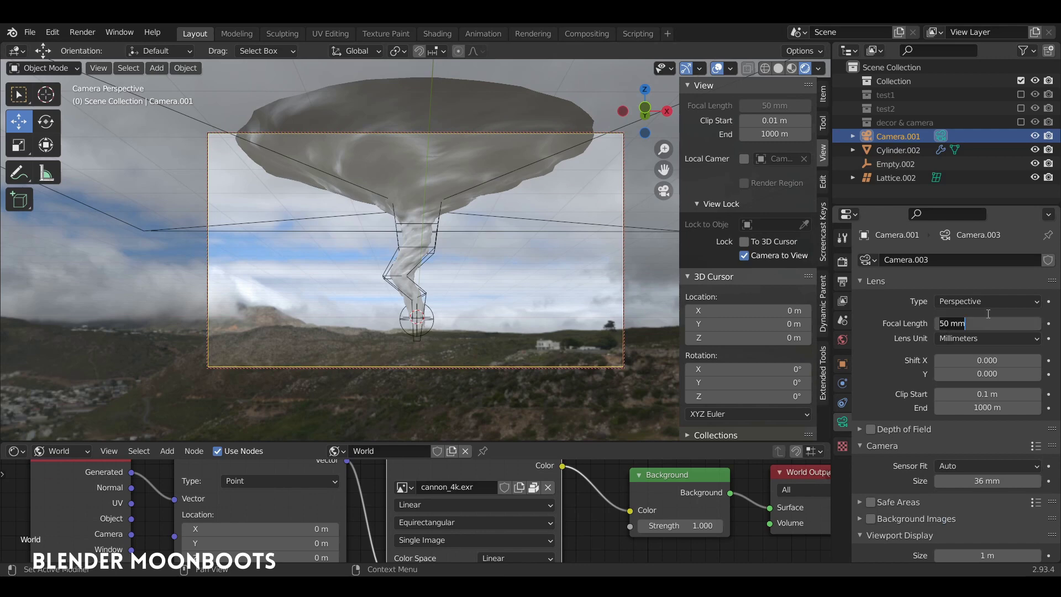
pyautogui.write('20')
pyautogui.press('Return')
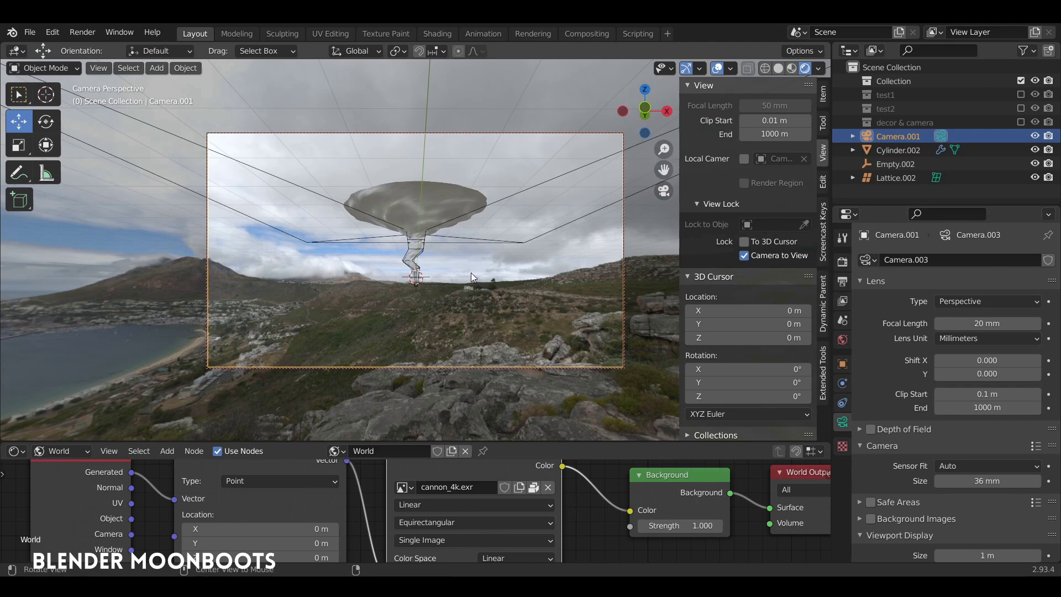
# - Reframe the tornado through the camera and keyframe the camera's location, rotation and scale
pyautogui.moveTo(471, 273); pyautogui.dragTo(469, 257, button='middle')
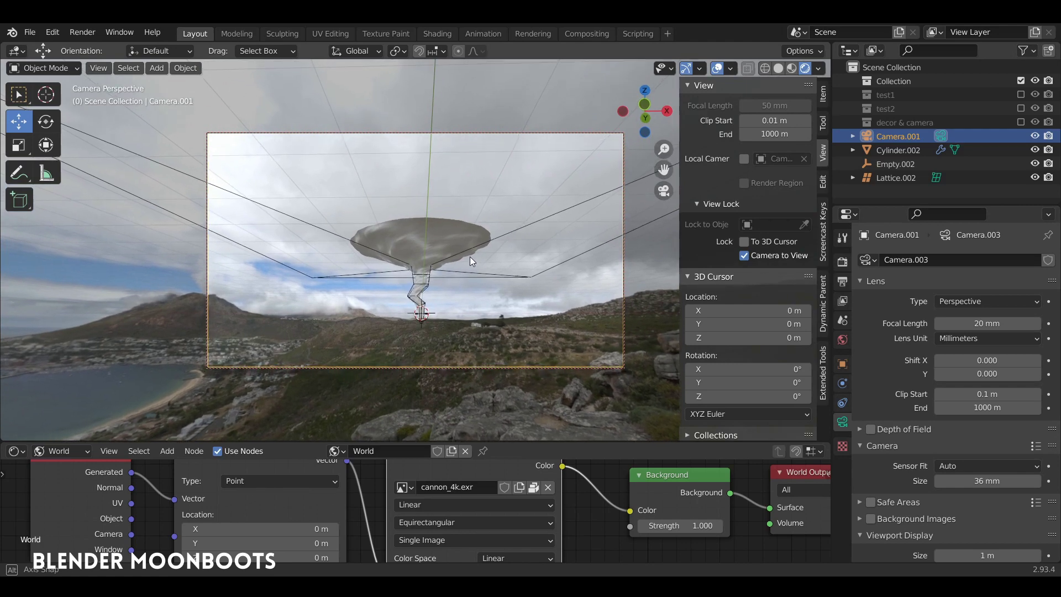
pyautogui.click(451, 250)
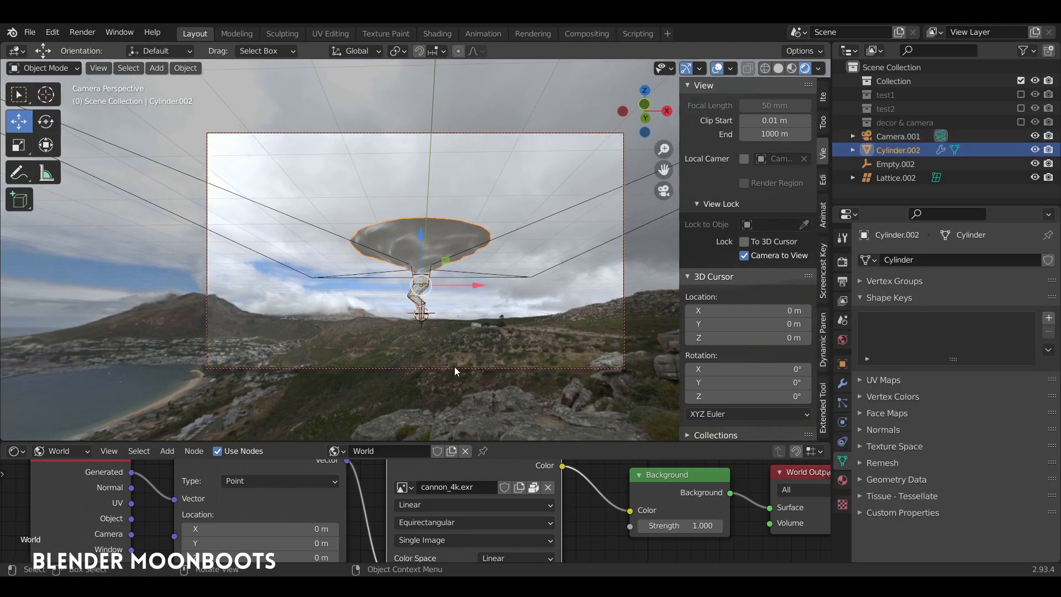
pyautogui.click(456, 368)
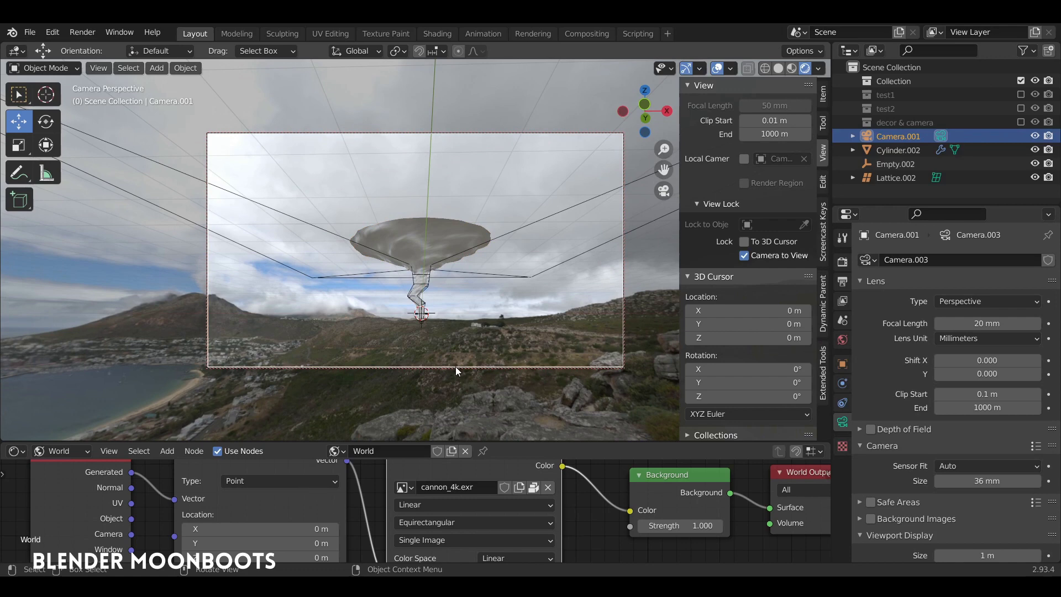
pyautogui.press('i')
pyautogui.click(466, 273)
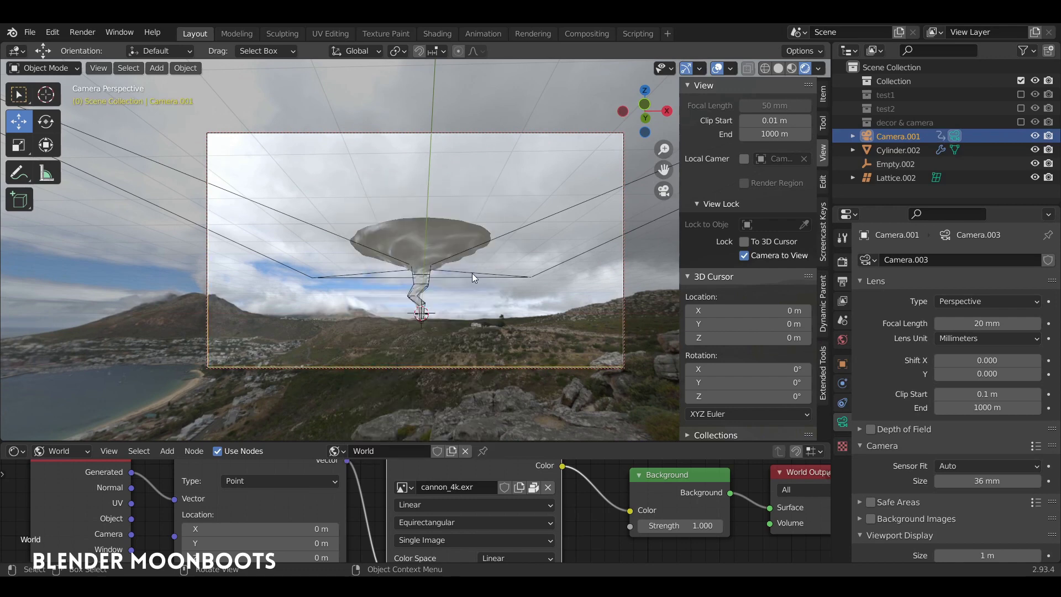
# - Raise the camera passepartout to 0.900 and hide the viewport sidebar
pyautogui.scroll(-5, 892, 451)
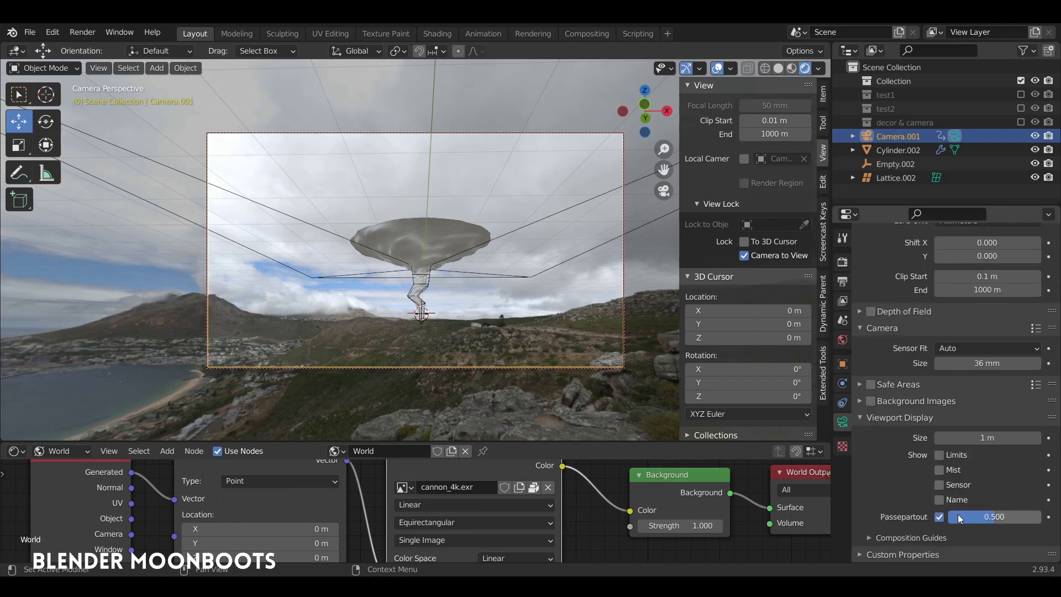
pyautogui.moveTo(957, 514); pyautogui.dragTo(999, 518)
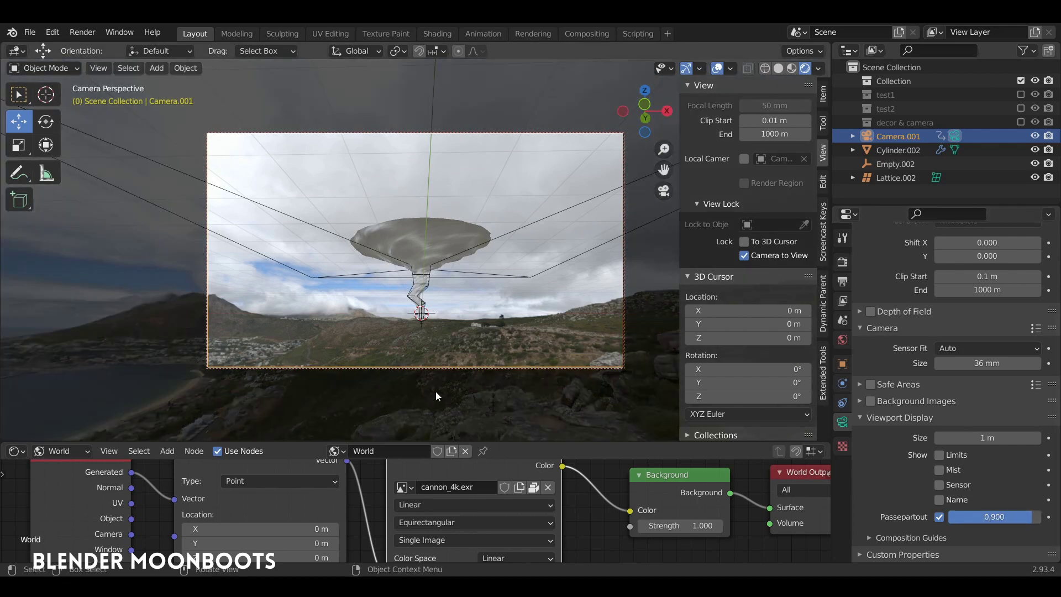
pyautogui.press('n')
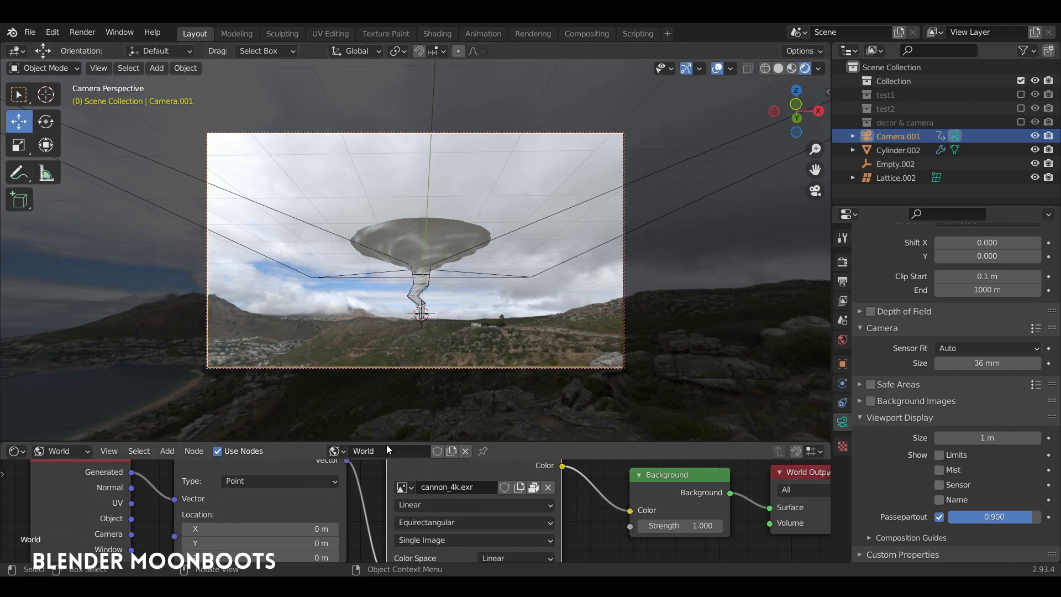
# - Enlarge the node editor and try a world Mapping Scale Z of 4.58
pyautogui.moveTo(386, 443); pyautogui.dragTo(387, 360)
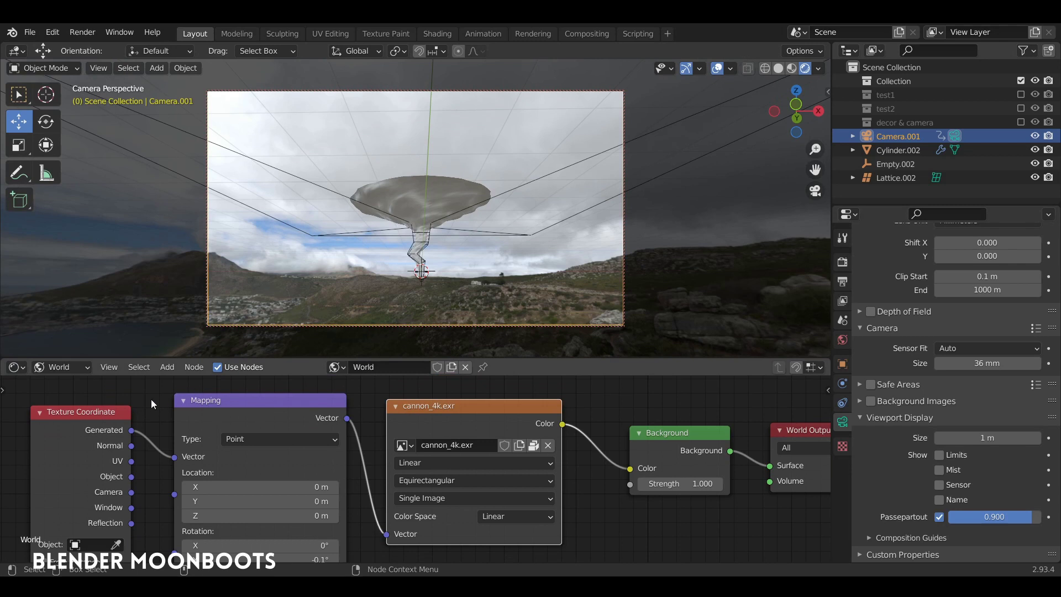
pyautogui.moveTo(365, 395); pyautogui.dragTo(387, 390, button='middle')
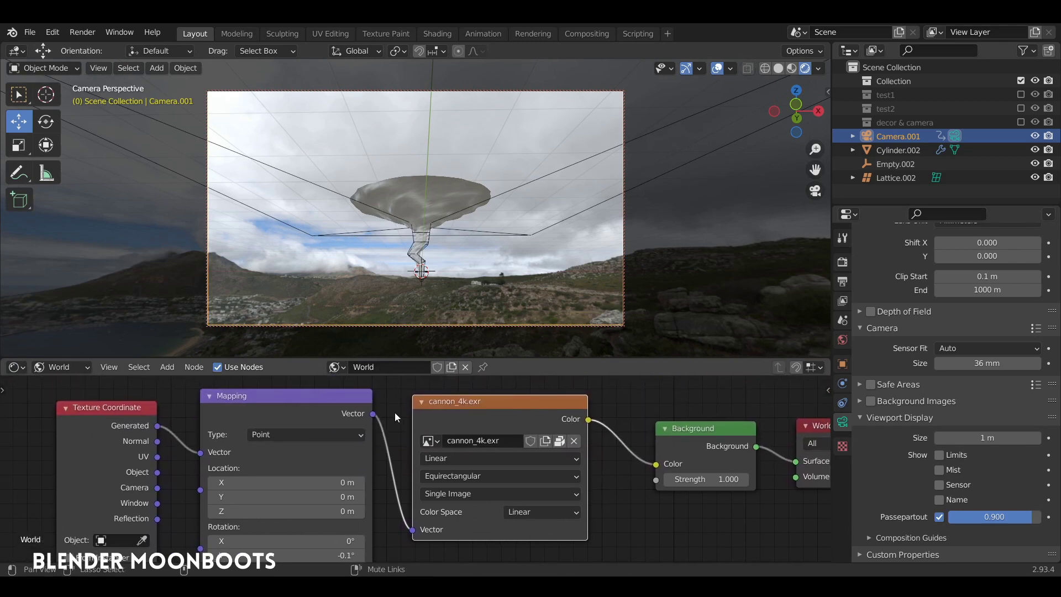
pyautogui.moveTo(387, 390); pyautogui.dragTo(402, 311, button='middle')
pyautogui.click(293, 530)
pyautogui.write('4.58')
pyautogui.press('Return')
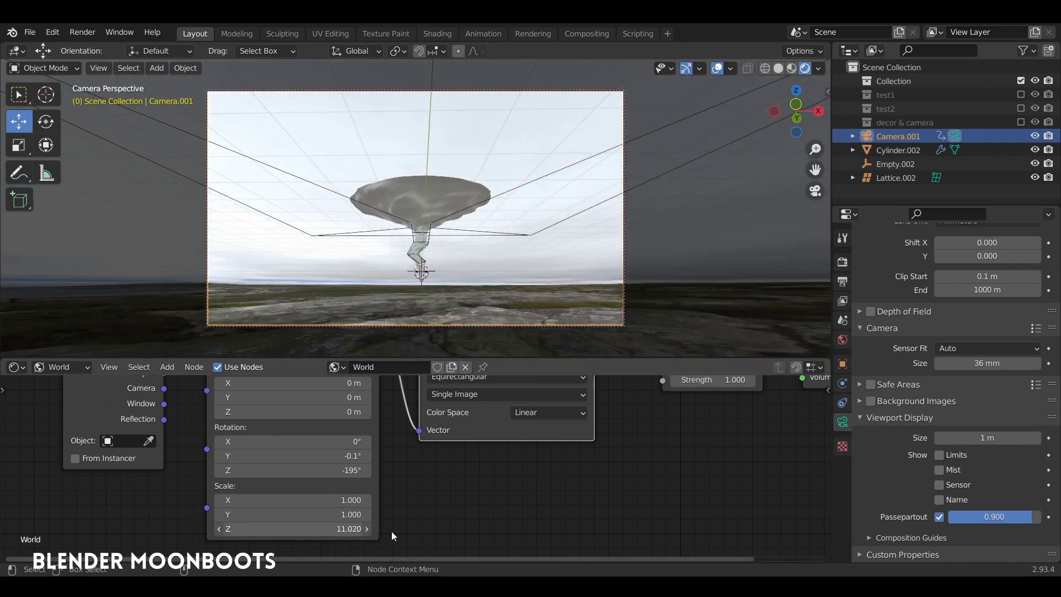
# - Reset Mapping Scale Z to 1.000 and rotate the HDRI to -305° about Z
pyautogui.hotkey('ctrl', 'z')
pyautogui.hotkey('ctrl', 'z')
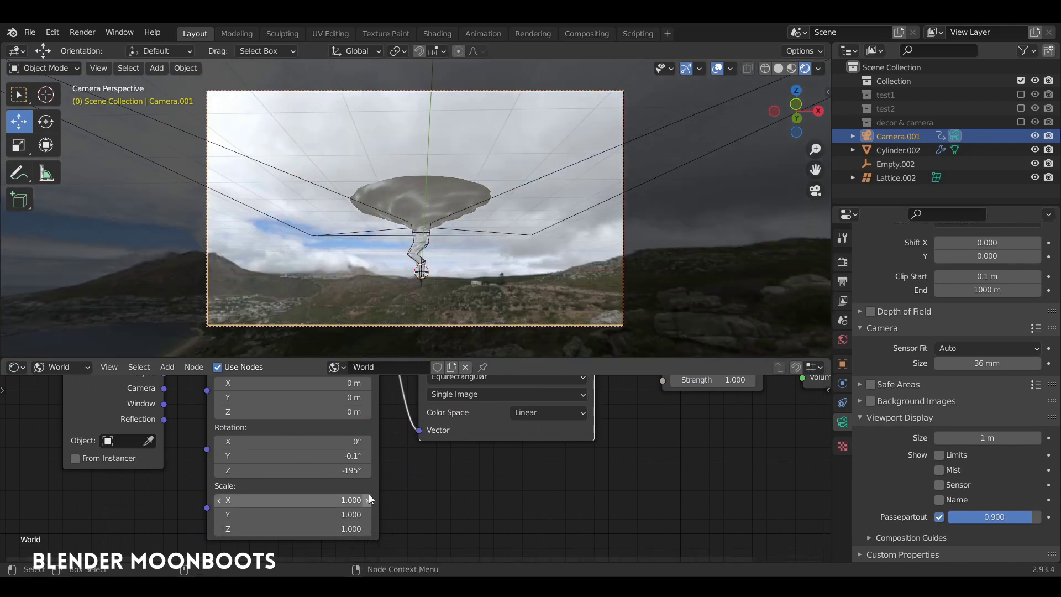
pyautogui.click(365, 469)
pyautogui.moveTo(389, 468); pyautogui.dragTo(284, 474)
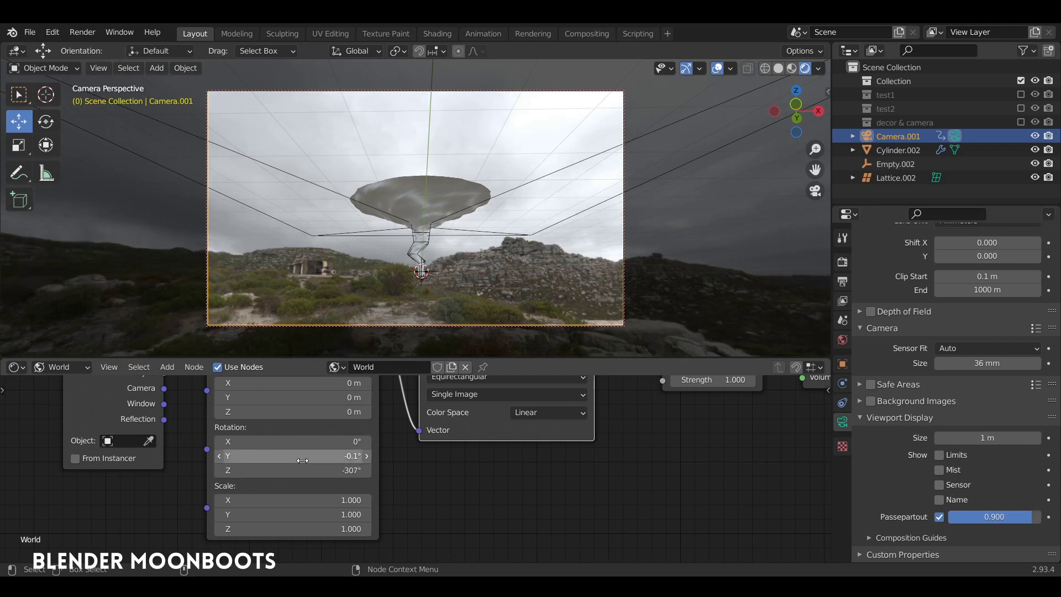
pyautogui.moveTo(284, 474); pyautogui.dragTo(286, 475)
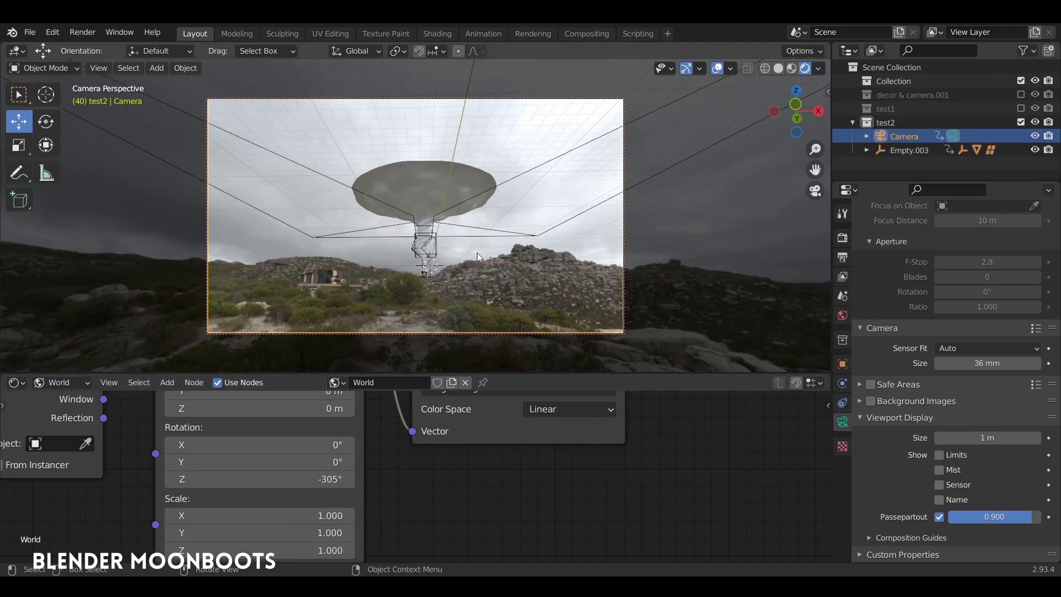
# - Tilt the camera up at the funnel, keyframe its location, rotation and scale, and enlarge the node editor
pyautogui.moveTo(475, 247)
pyautogui.keyDown('alt'); pyautogui.mouseDown()
pyautogui.moveTo(468, 87)
pyautogui.moveTo(455, 112)
pyautogui.moveTo(434, 104)
pyautogui.moveTo(480, 167)
pyautogui.mouseUp(); pyautogui.keyUp('alt')
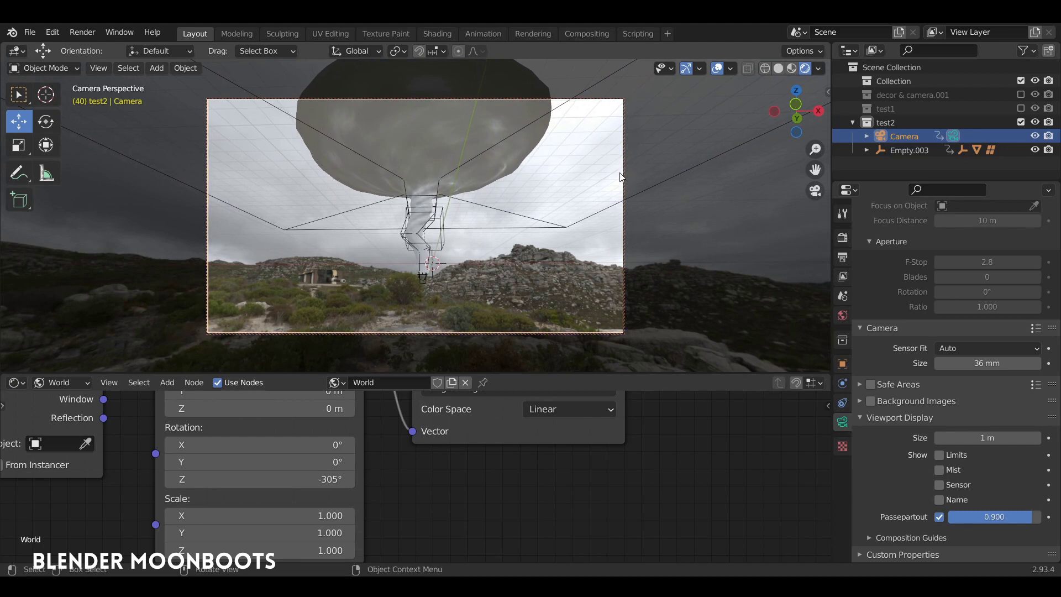
pyautogui.press('i')
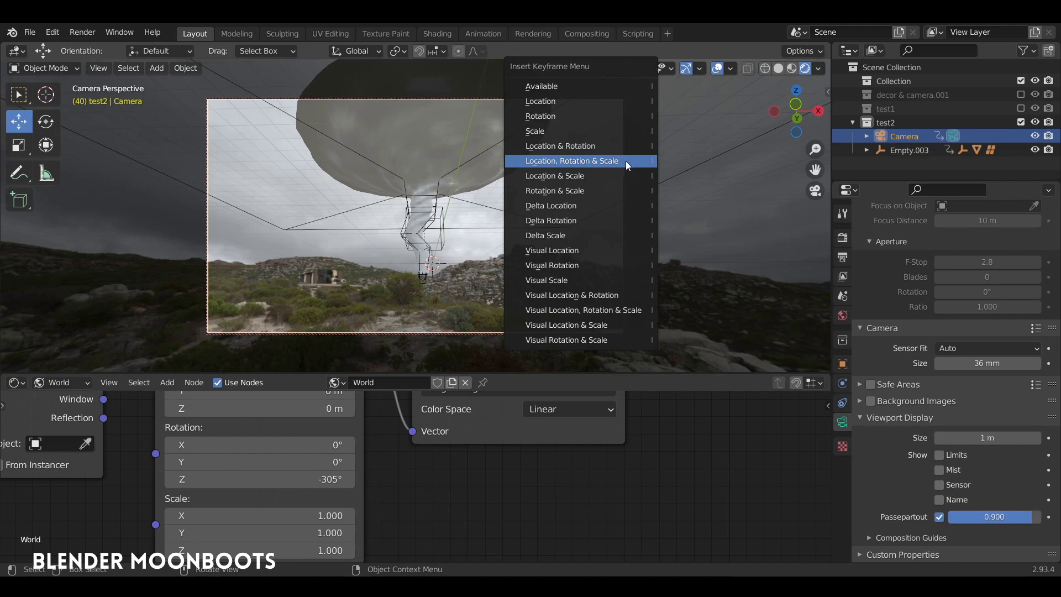
pyautogui.click(624, 160)
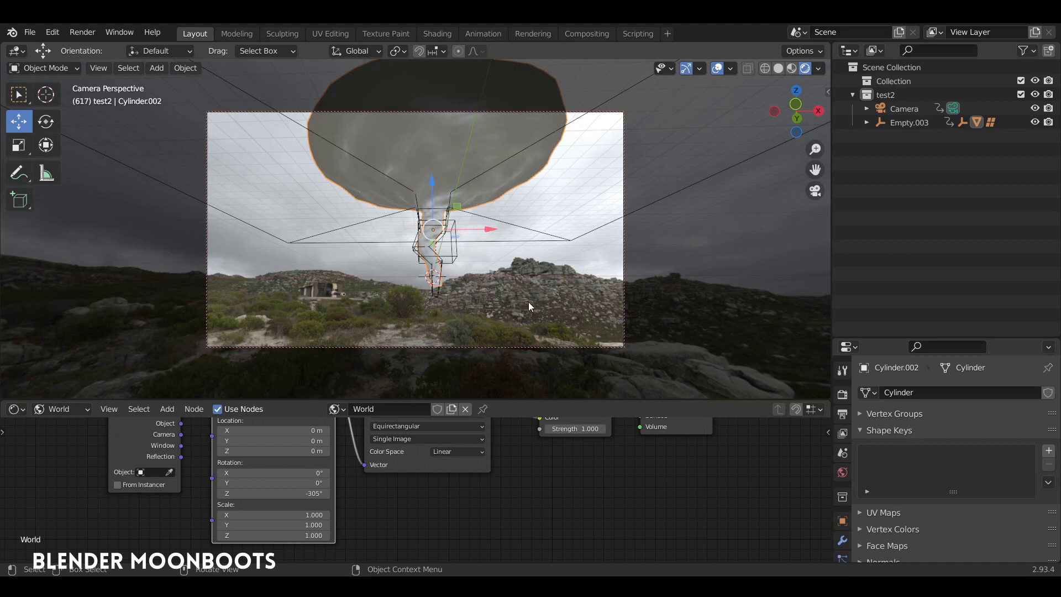
pyautogui.moveTo(466, 399); pyautogui.dragTo(465, 309)
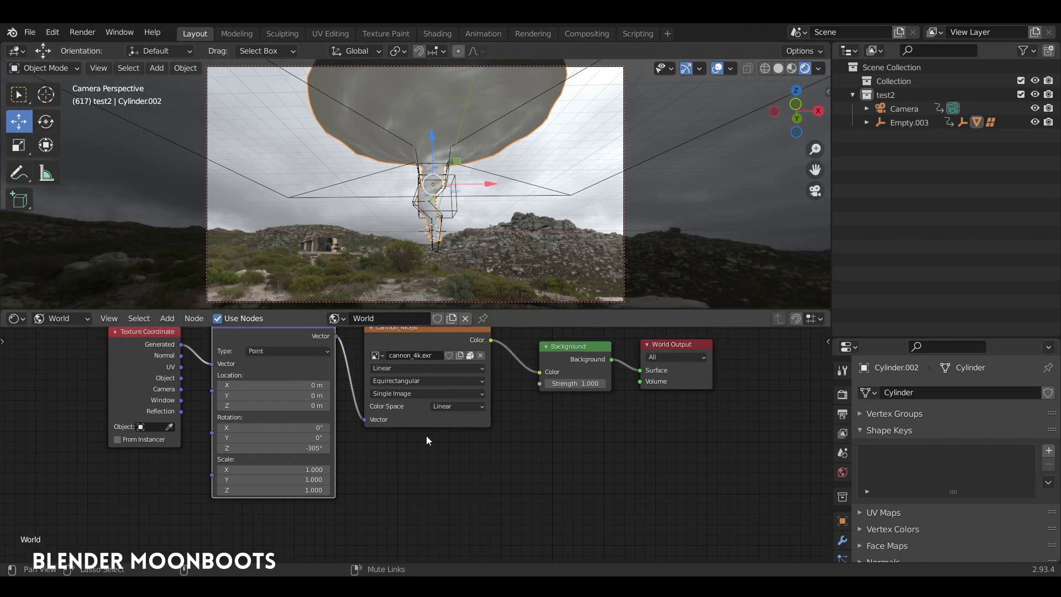
pyautogui.press('Home')
# - Create a new object material for the tornado and spread its Principled BSDF and output nodes
pyautogui.click(58, 319)
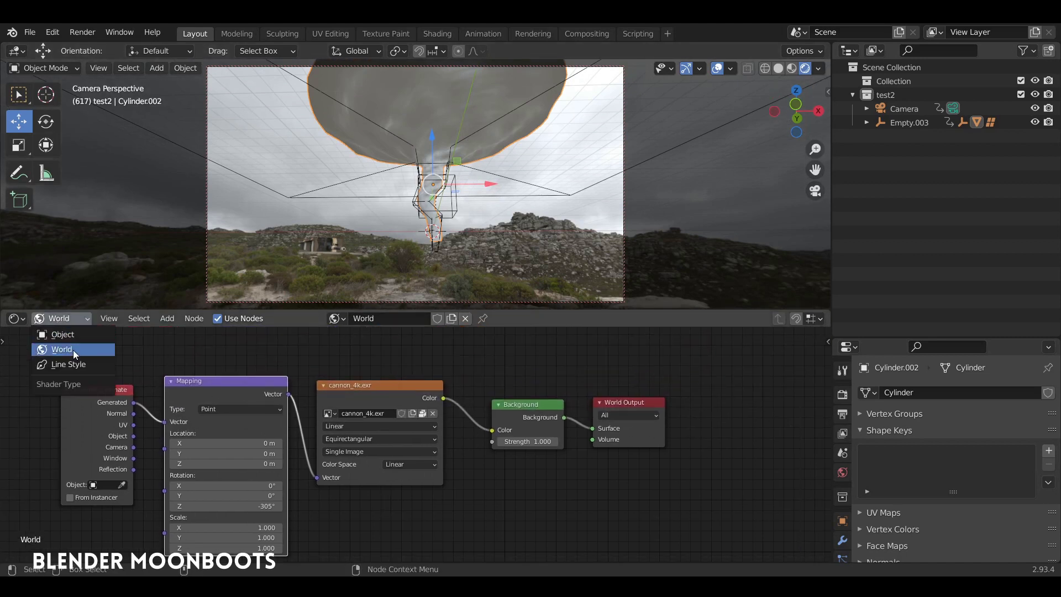
pyautogui.click(71, 334)
pyautogui.click(427, 318)
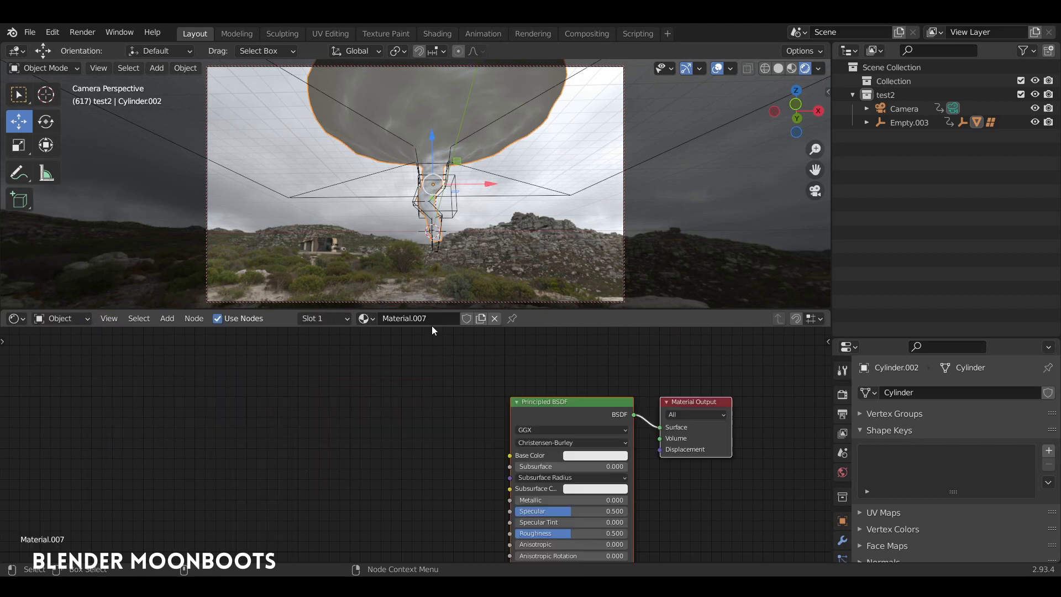
pyautogui.press('Home')
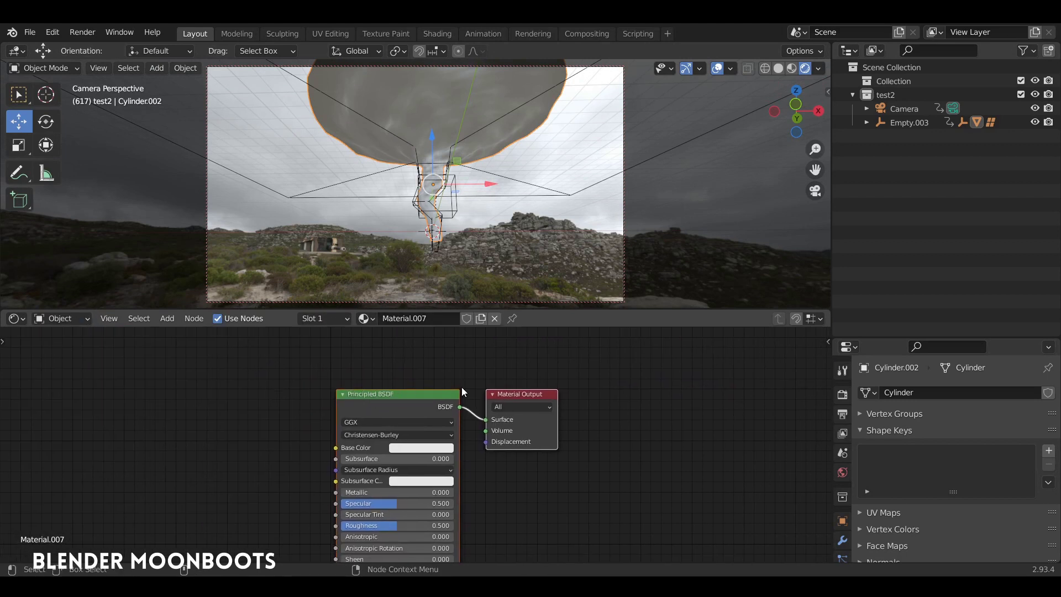
pyautogui.moveTo(532, 394); pyautogui.dragTo(595, 393)
pyautogui.moveTo(410, 398)
pyautogui.mouseDown()
pyautogui.moveTo(395, 398)
pyautogui.moveTo(421, 374)
pyautogui.mouseUp()
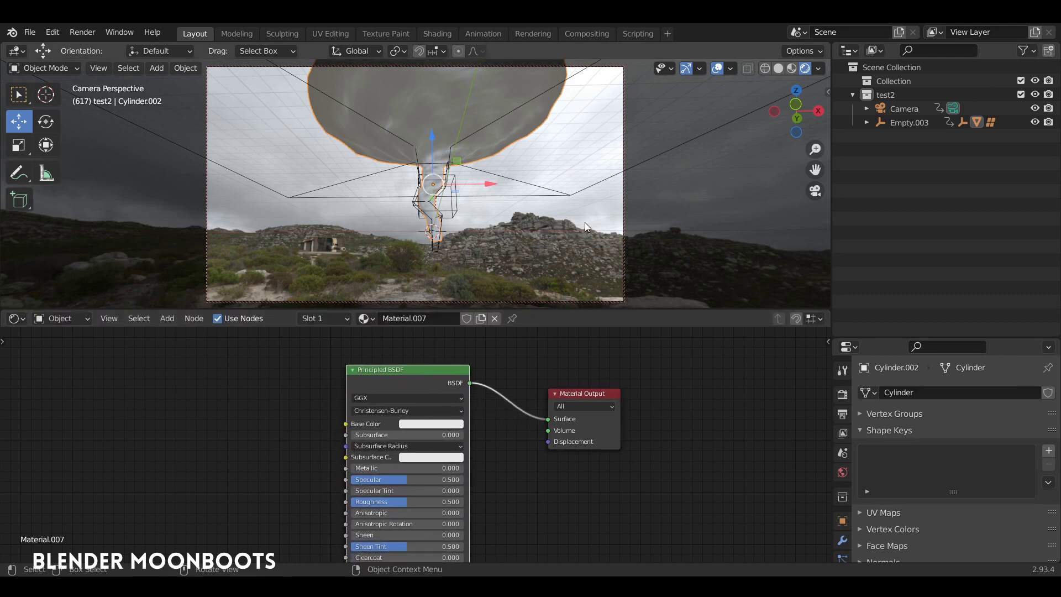
pyautogui.moveTo(472, 310); pyautogui.dragTo(472, 344)
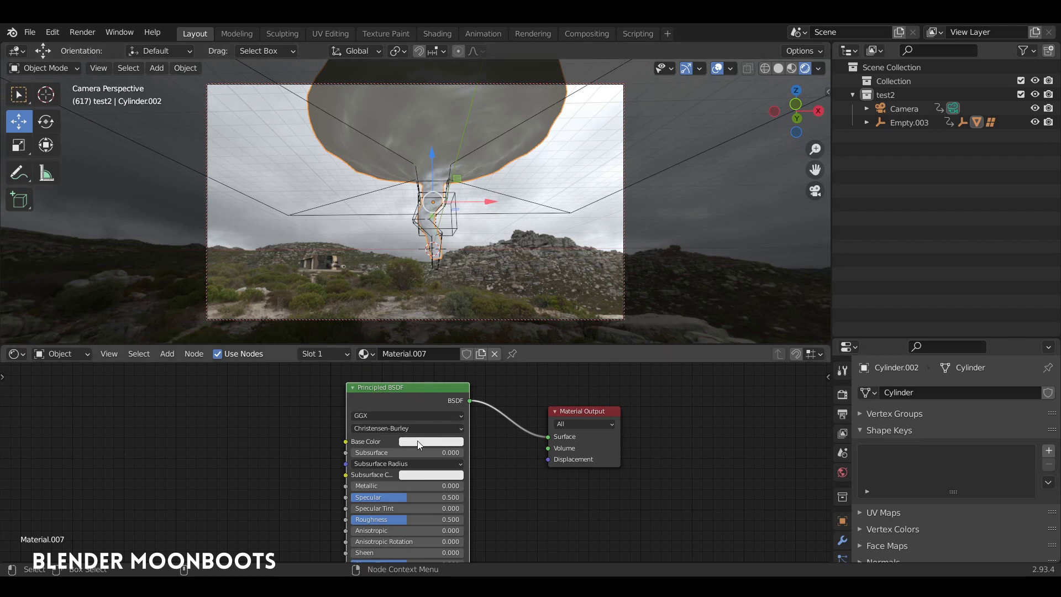
# - Sample a grey from the scene as the Principled BSDF base colour and rearrange the nodes
pyautogui.press('e')
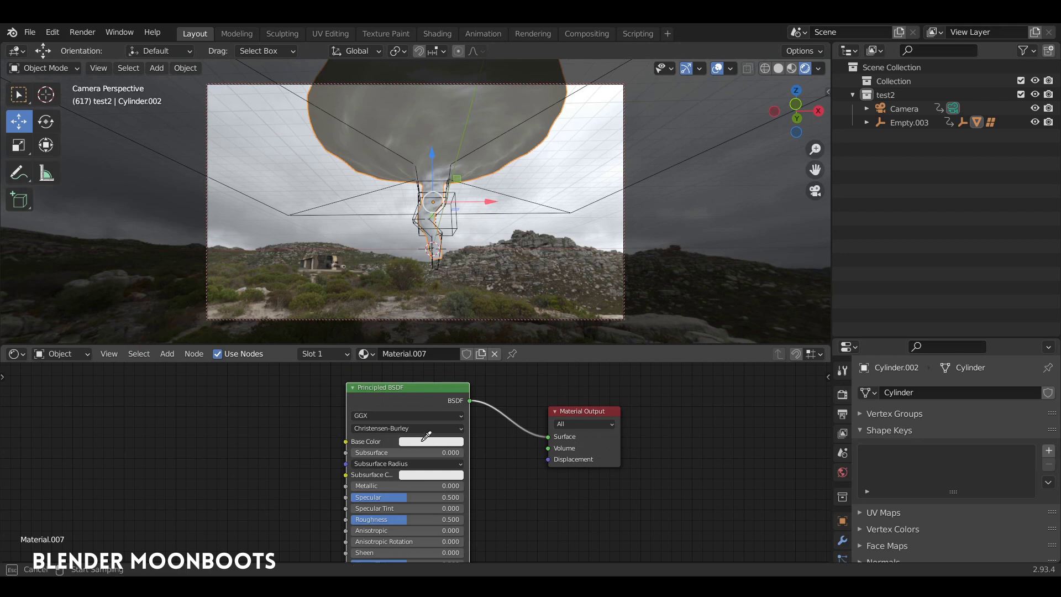
pyautogui.click(412, 243)
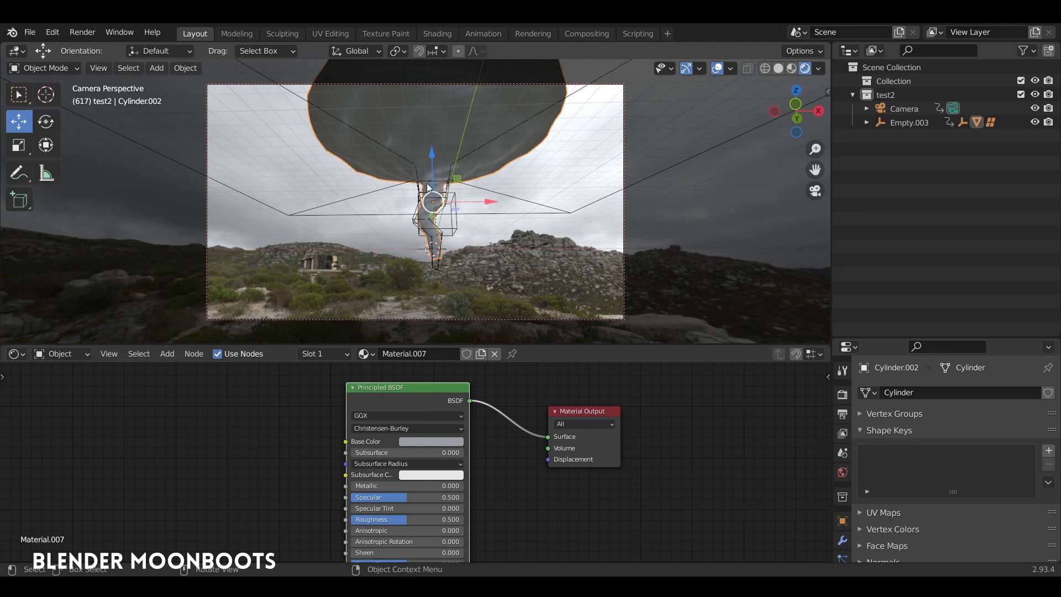
pyautogui.press('e')
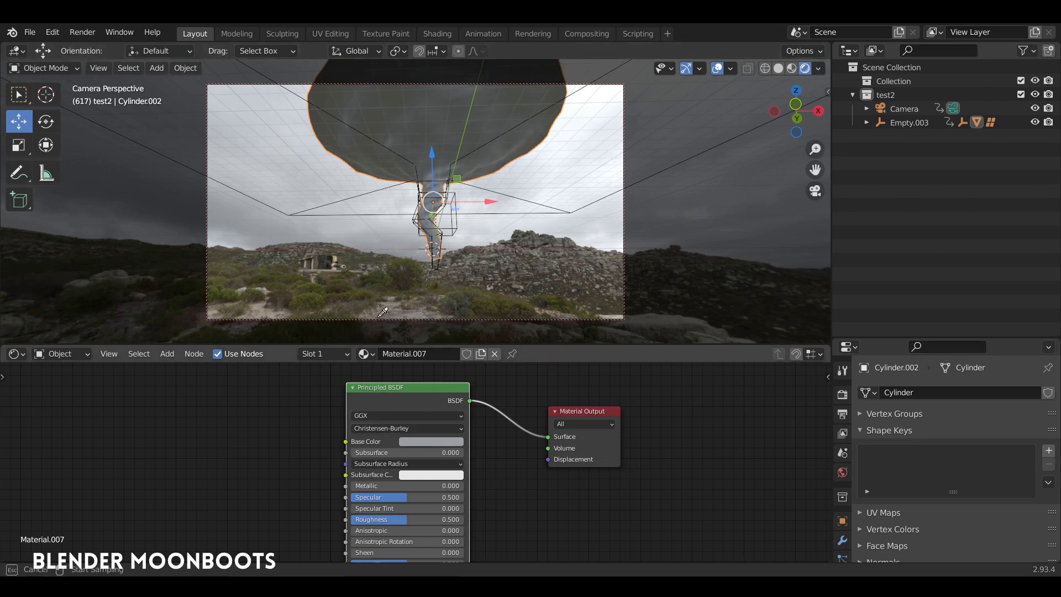
pyautogui.press('Escape')
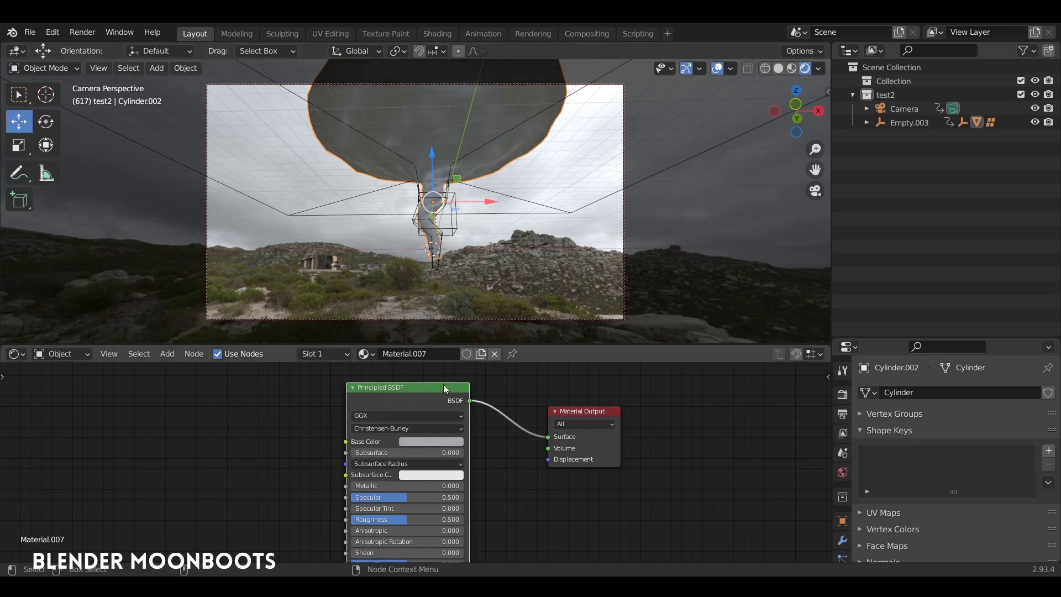
pyautogui.moveTo(457, 383); pyautogui.dragTo(462, 420)
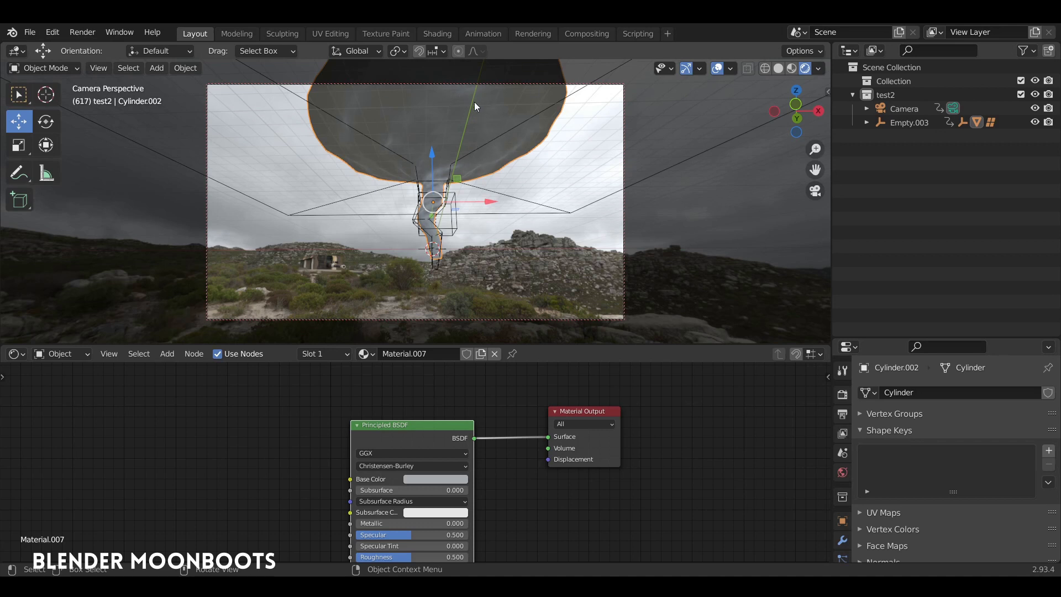
pyautogui.moveTo(430, 426); pyautogui.dragTo(298, 428)
# - Insert a Mix Shader between the Principled BSDF and the Material Output
pyautogui.moveTo(581, 411); pyautogui.dragTo(659, 400)
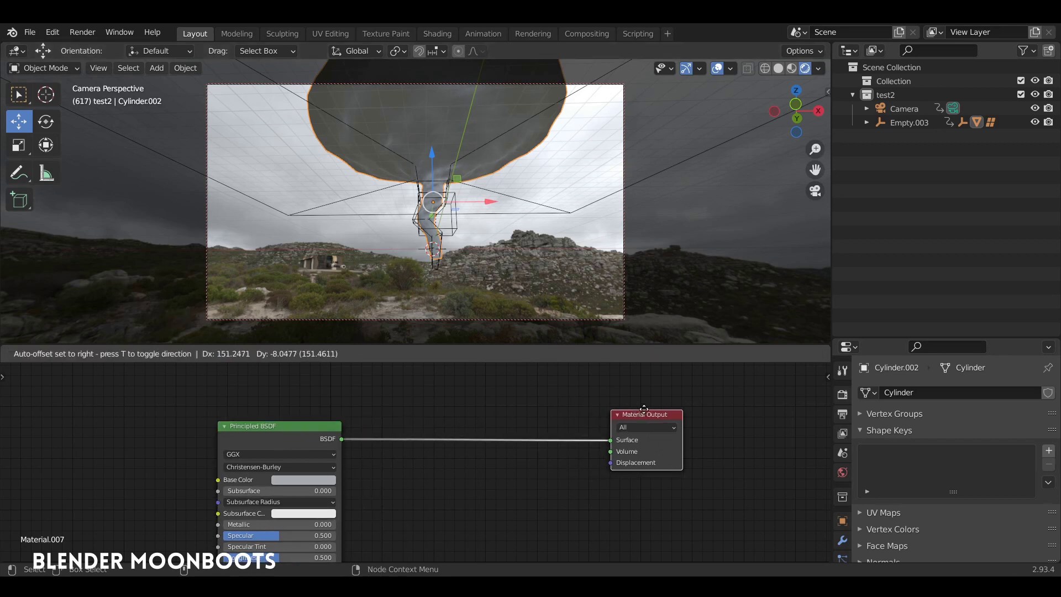
pyautogui.hotkey('shift', 'a')
pyautogui.moveTo(470, 463)
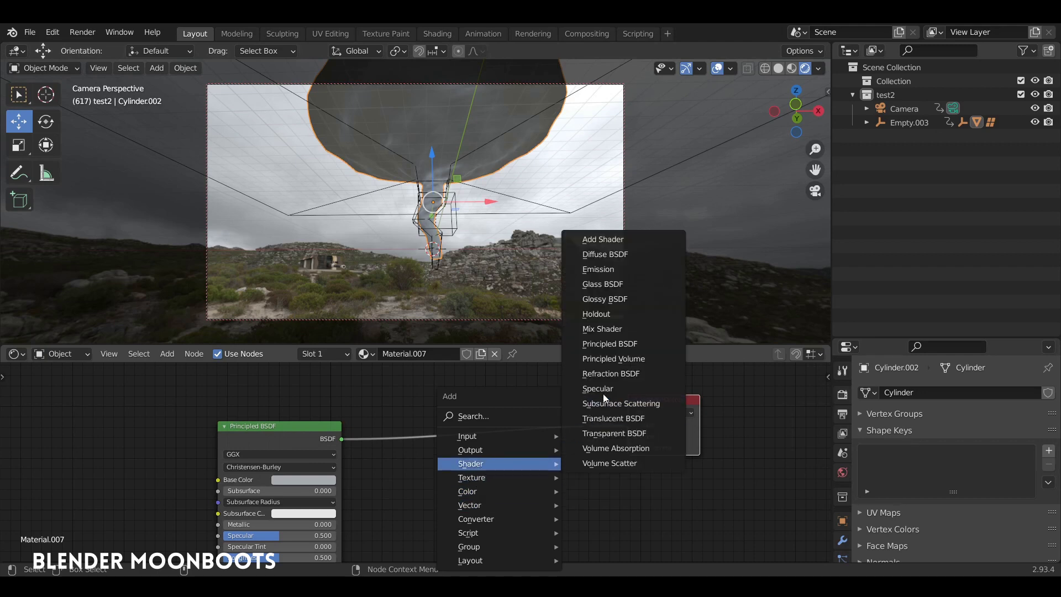
pyautogui.click(604, 330)
pyautogui.click(492, 396)
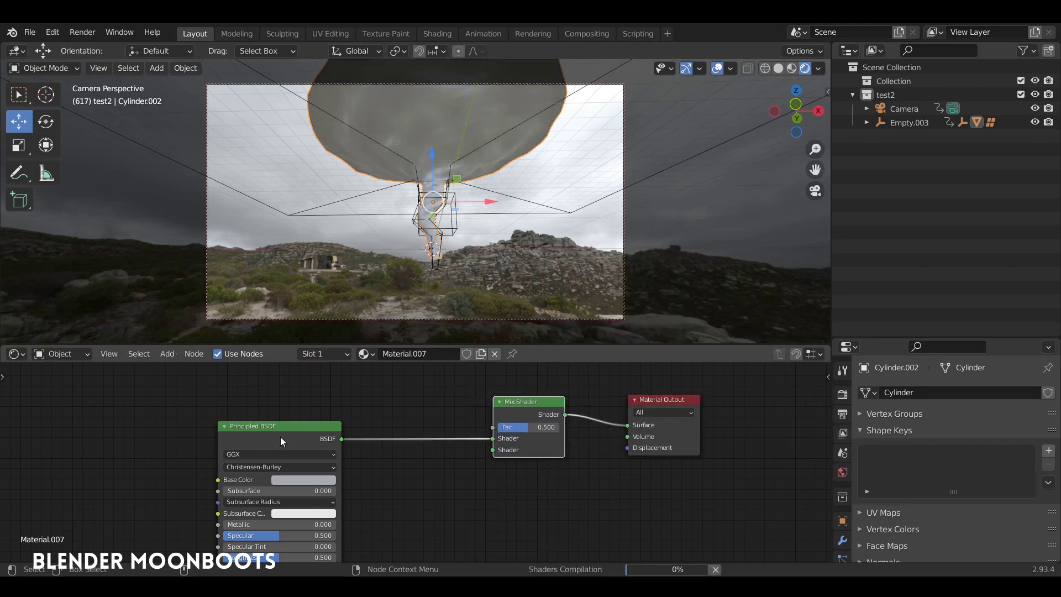
pyautogui.moveTo(280, 437); pyautogui.dragTo(237, 393)
# - Add a Transparent BSDF and connect it to the Mix Shader's second Shader input
pyautogui.hotkey('shift', 'a')
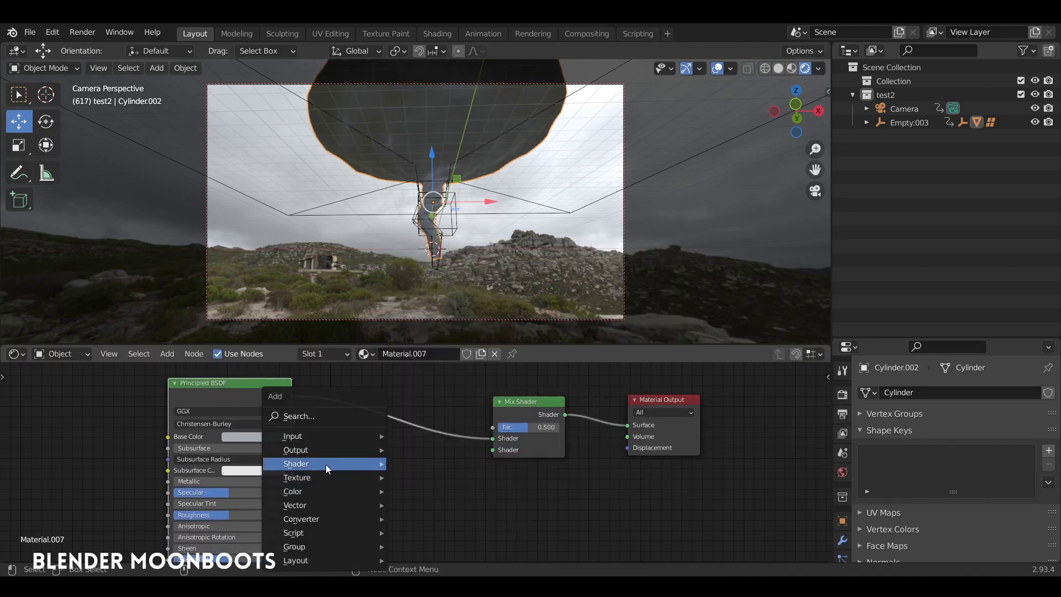
pyautogui.click(439, 433)
pyautogui.click(412, 480)
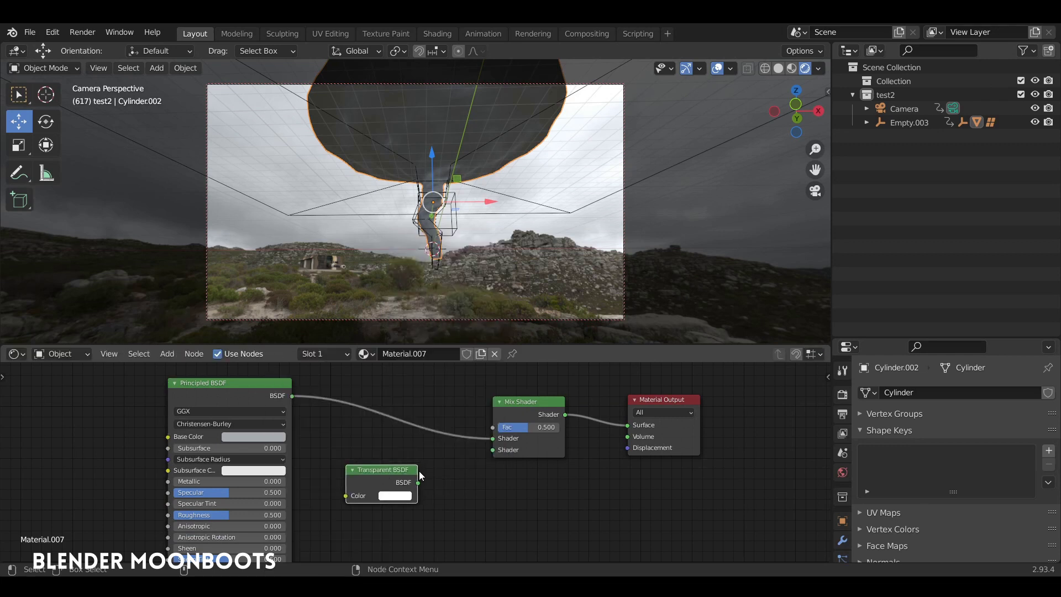
pyautogui.moveTo(419, 482); pyautogui.dragTo(439, 478)
pyautogui.moveTo(496, 450); pyautogui.dragTo(495, 450)
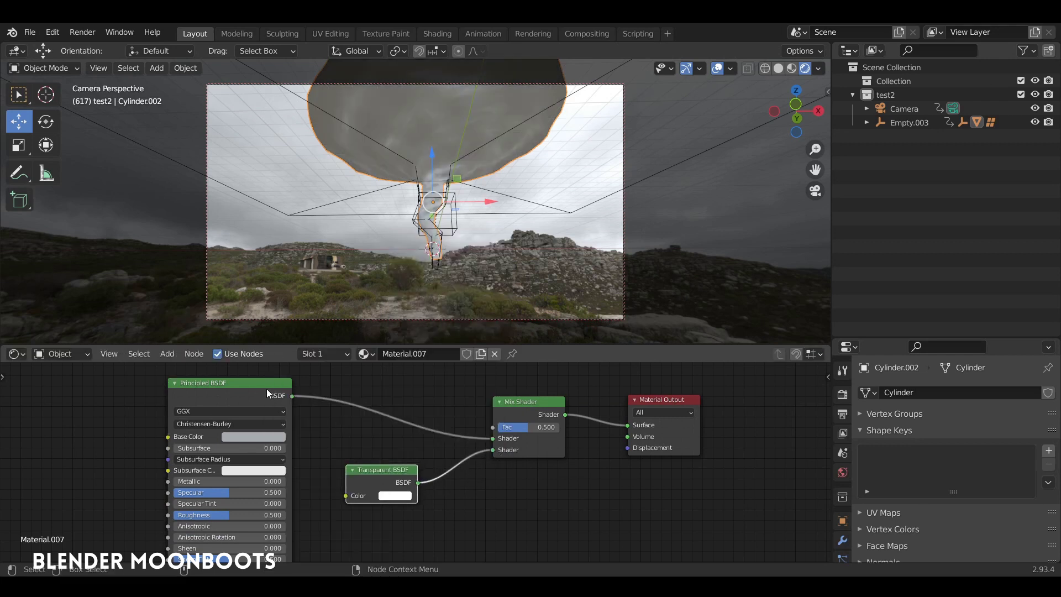
pyautogui.moveTo(267, 389); pyautogui.dragTo(234, 449)
pyautogui.moveTo(381, 410); pyautogui.dragTo(464, 429, button='middle')
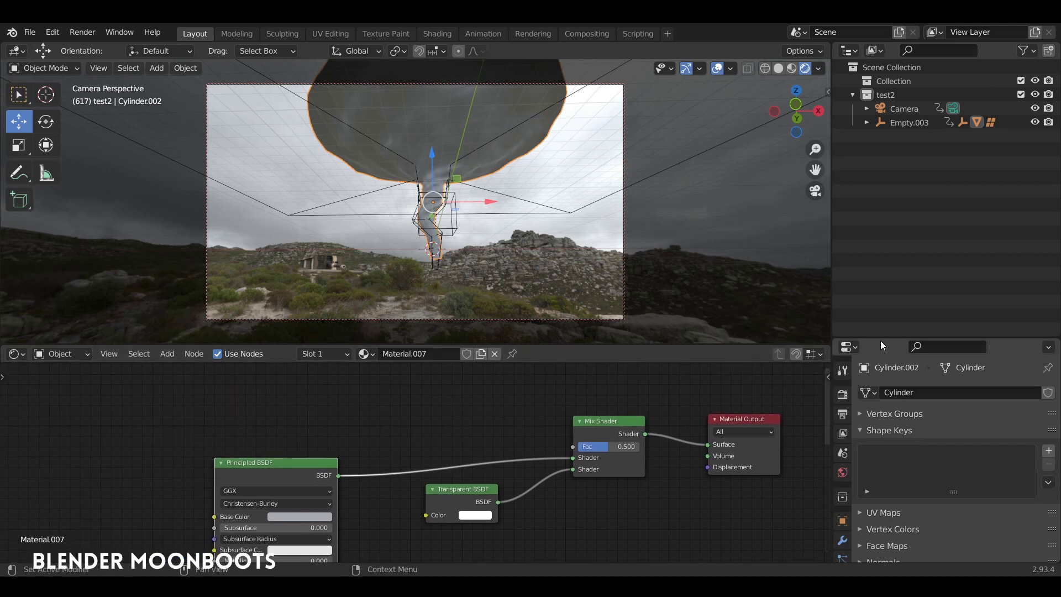
pyautogui.moveTo(880, 338); pyautogui.dragTo(881, 167)
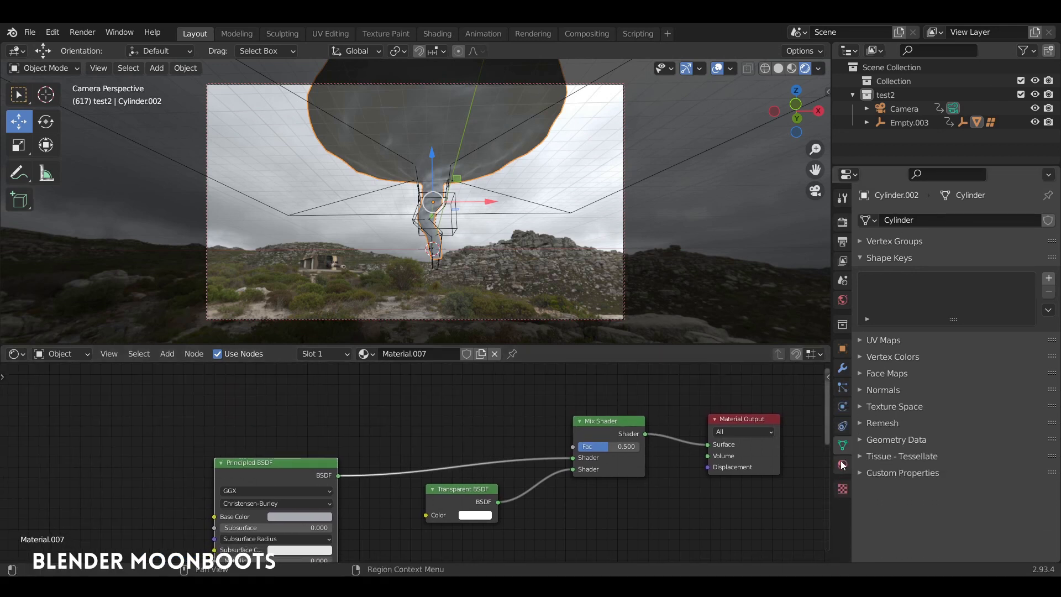
# - Set Material.007's blend mode to Alpha Blend and turn off Show Backface
pyautogui.click(842, 465)
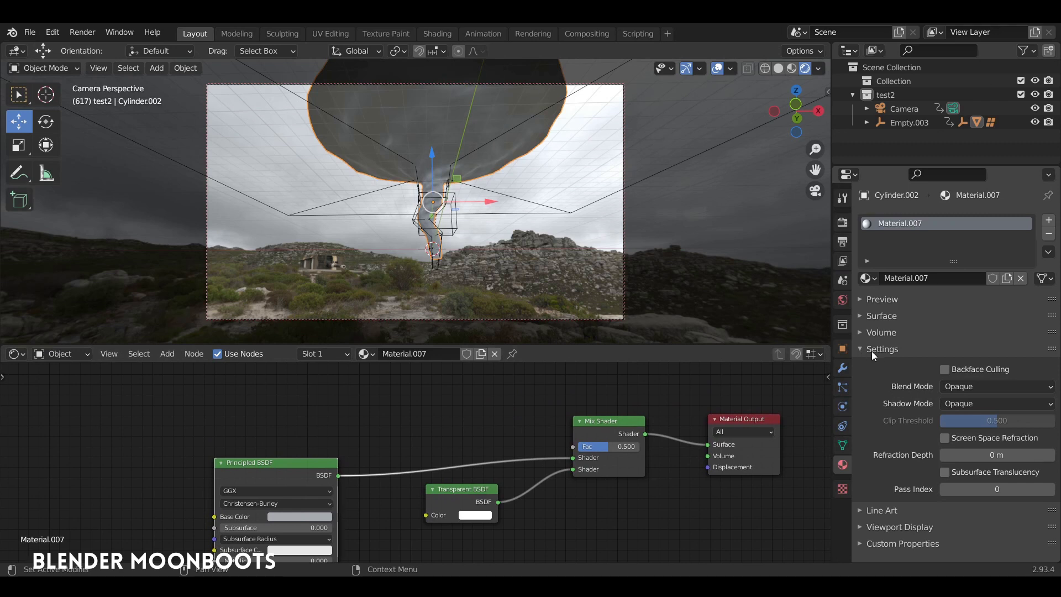
pyautogui.click(963, 386)
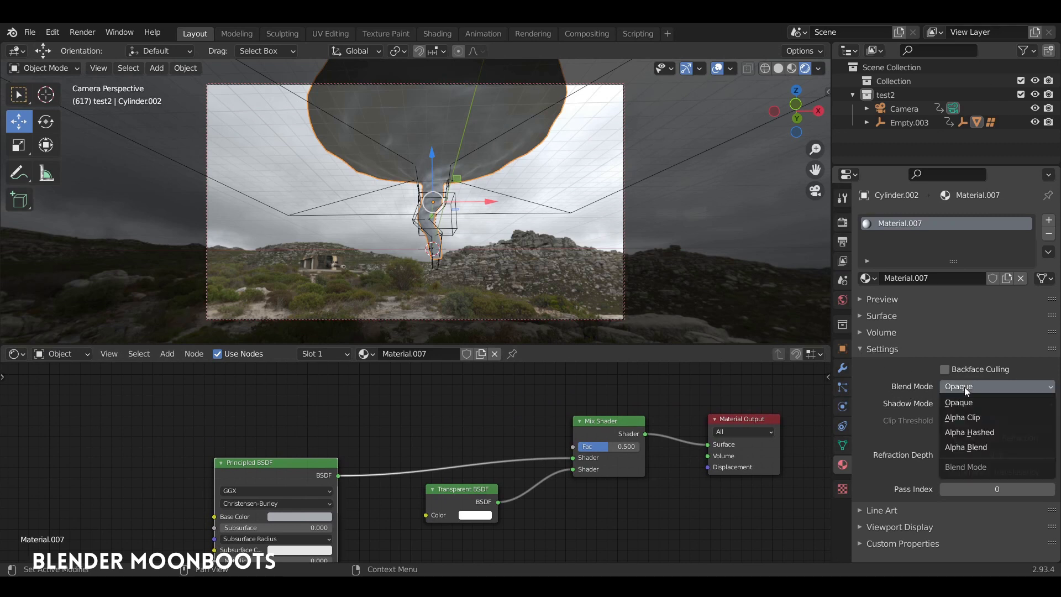
pyautogui.click(975, 450)
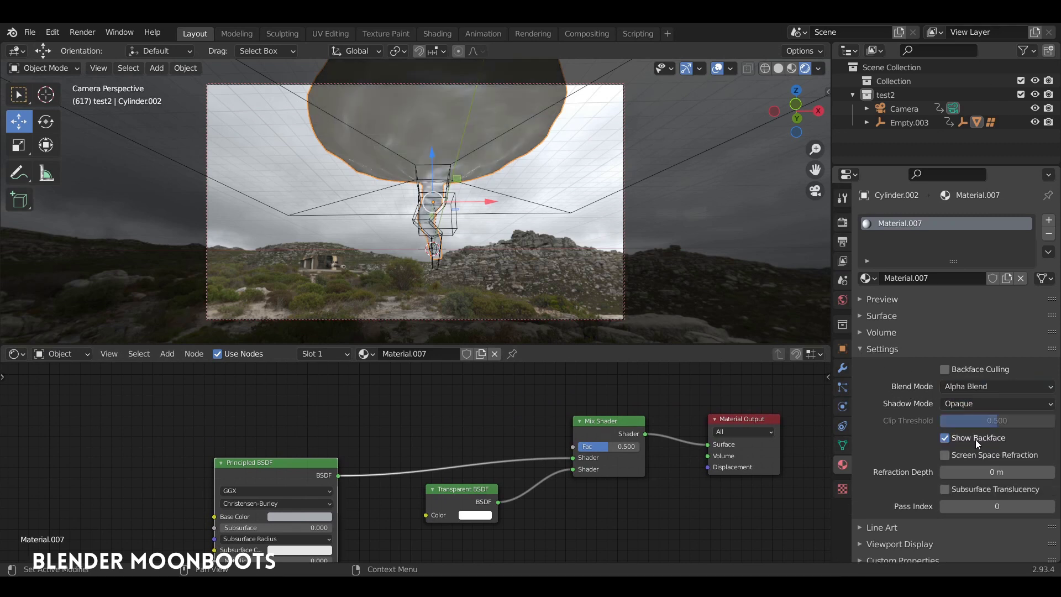
pyautogui.click(945, 438)
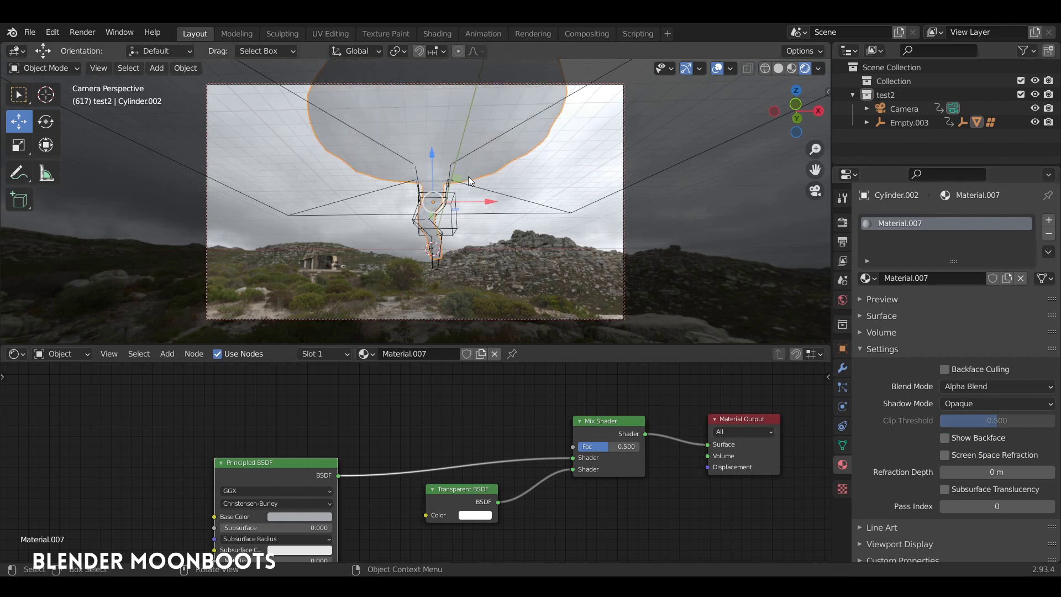
pyautogui.moveTo(320, 467); pyautogui.dragTo(354, 475)
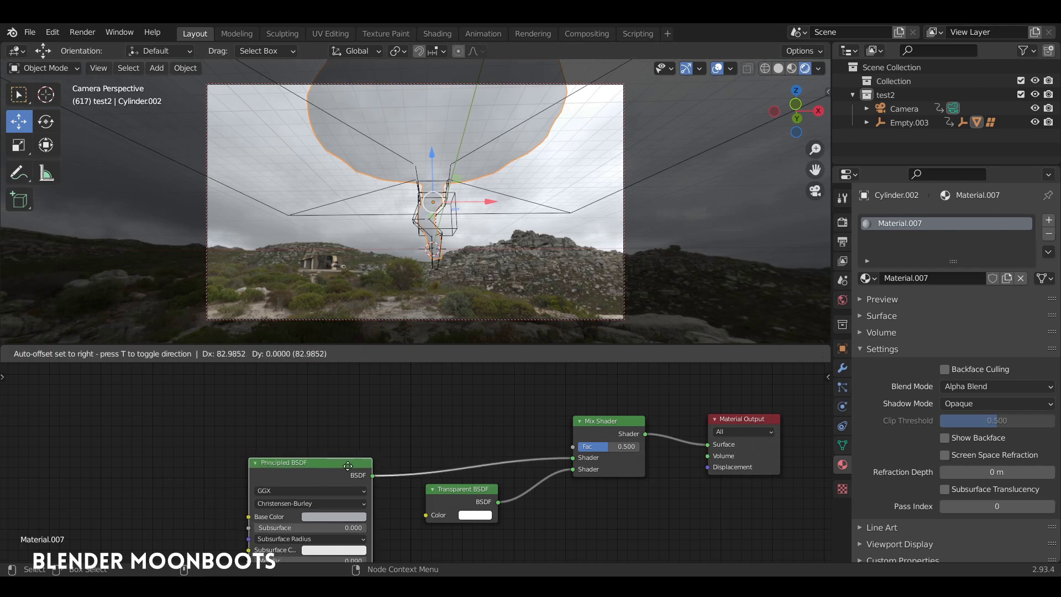
pyautogui.moveTo(416, 422); pyautogui.dragTo(558, 406, button='middle')
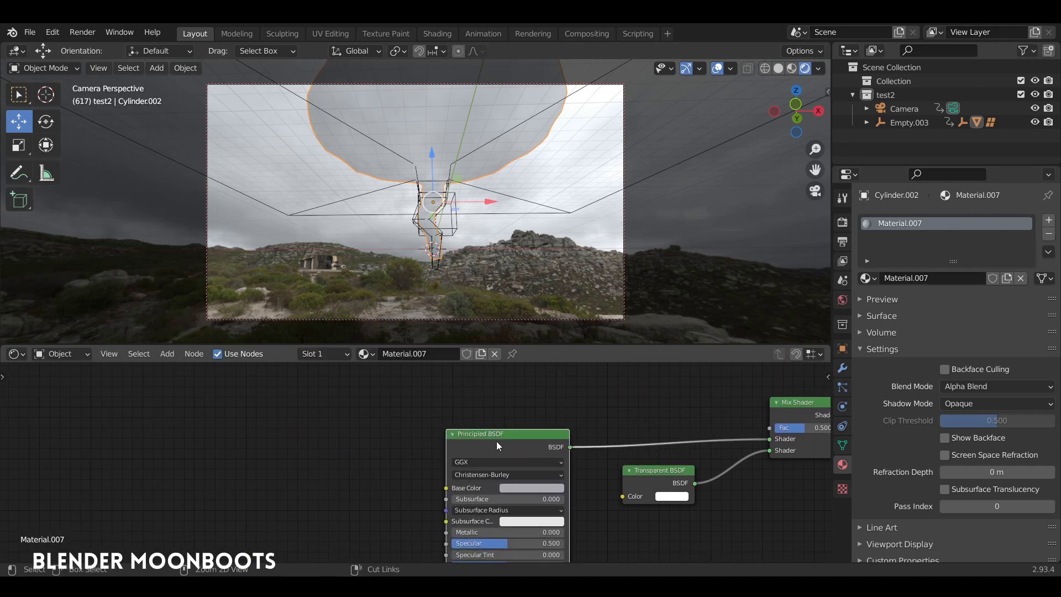
# - Add Texture Coordinate, Mapping and Image Texture nodes to the base colour and place them
pyautogui.hotkey('ctrl', 'z')
pyautogui.press('g')
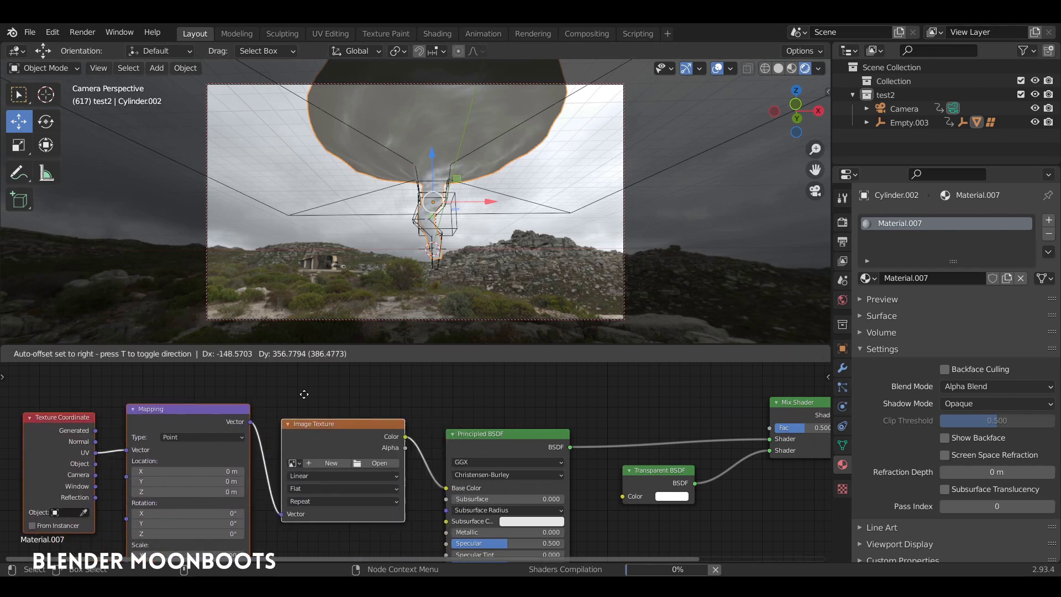
pyautogui.click(277, 393)
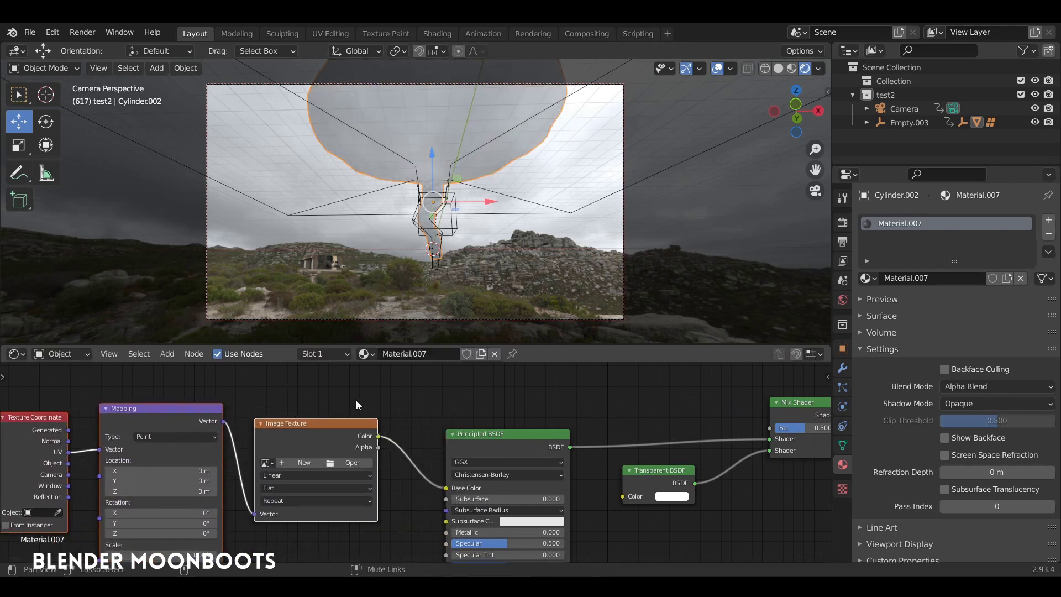
pyautogui.moveTo(307, 462); pyautogui.dragTo(354, 457, button='middle')
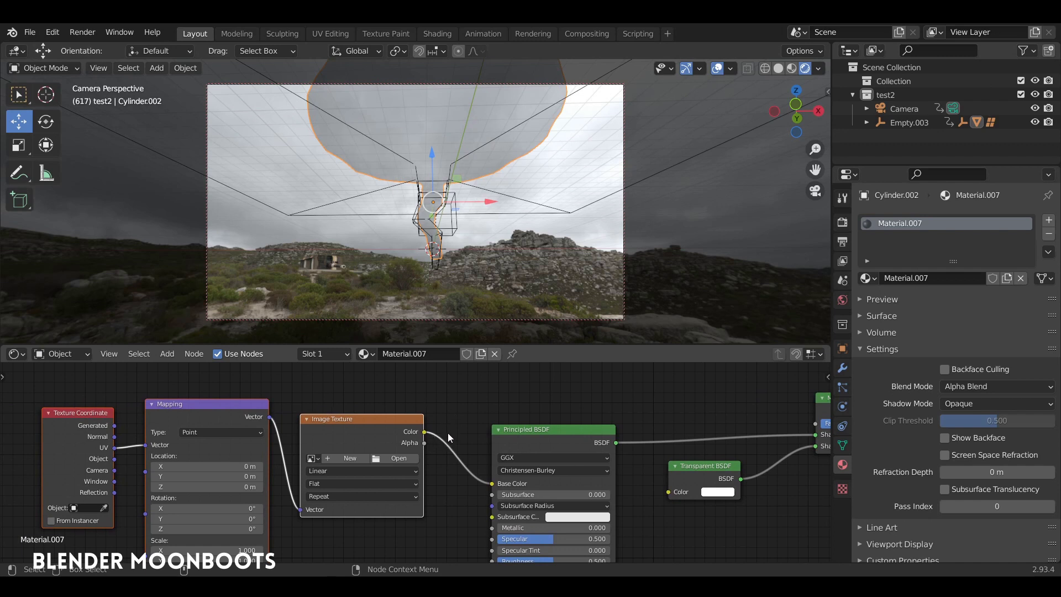
pyautogui.moveTo(385, 397); pyautogui.dragTo(391, 393, button='middle')
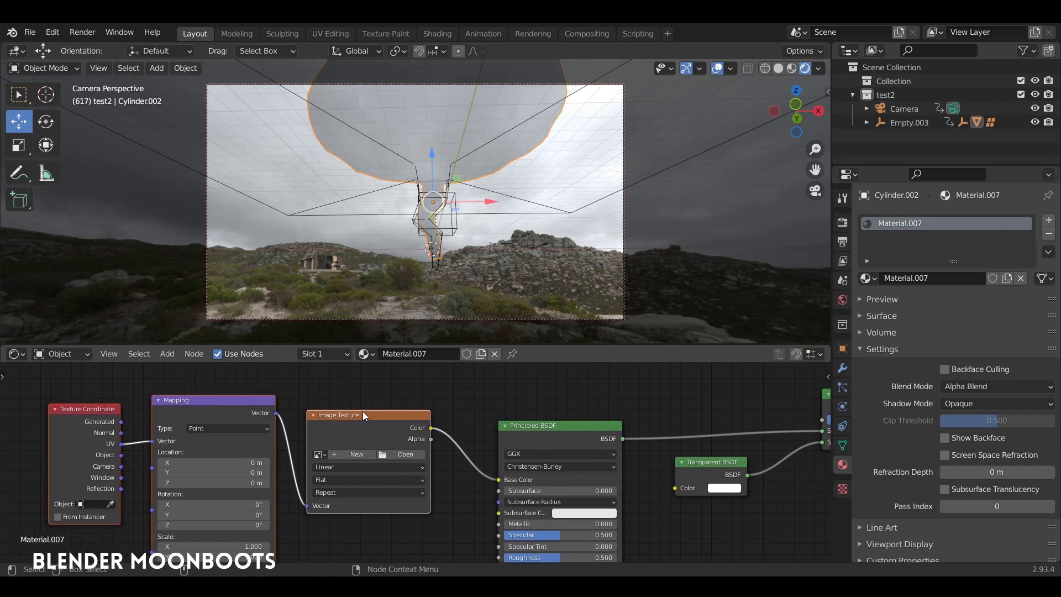
# - Delete the Image Texture node and tidy the Mapping and Texture Coordinate layout
pyautogui.press('x')
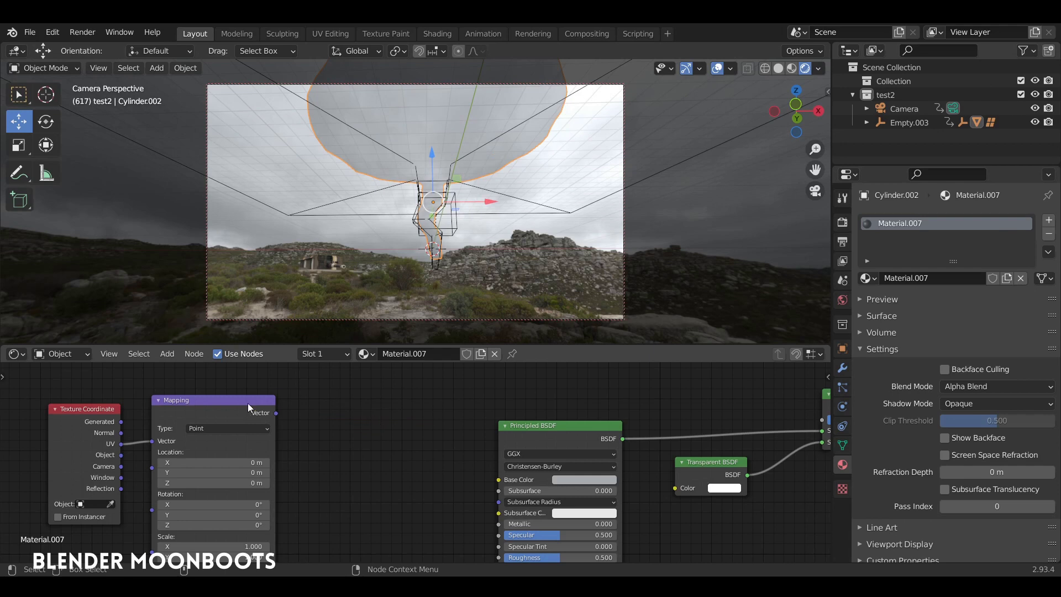
pyautogui.moveTo(220, 419); pyautogui.dragTo(234, 480)
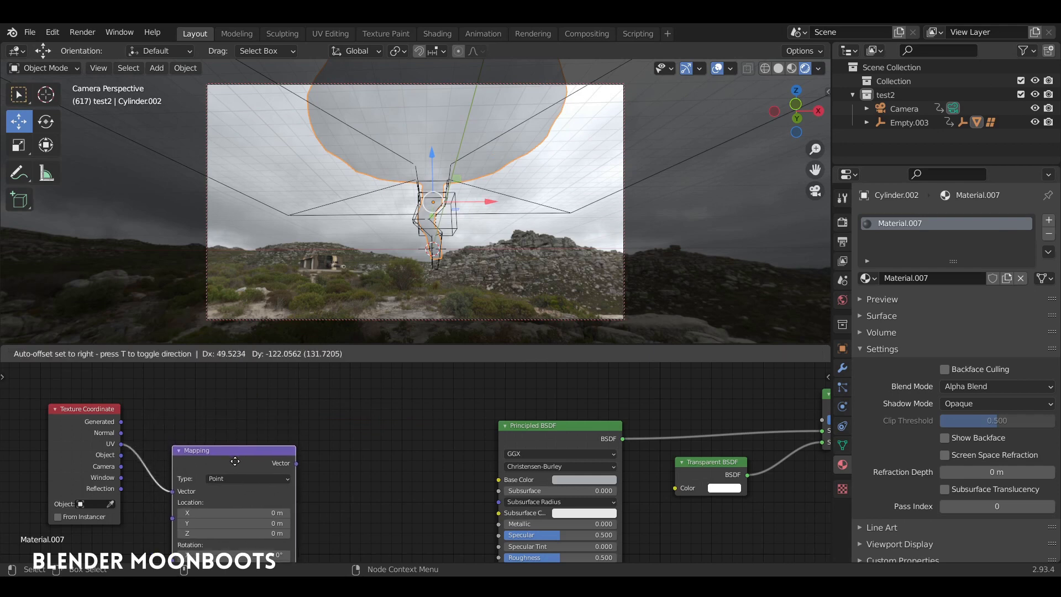
pyautogui.moveTo(330, 435)
pyautogui.mouseDown(button='middle')
pyautogui.moveTo(311, 455)
pyautogui.moveTo(323, 498)
pyautogui.mouseUp(button='middle')
pyautogui.hotkey('shift', 'a')
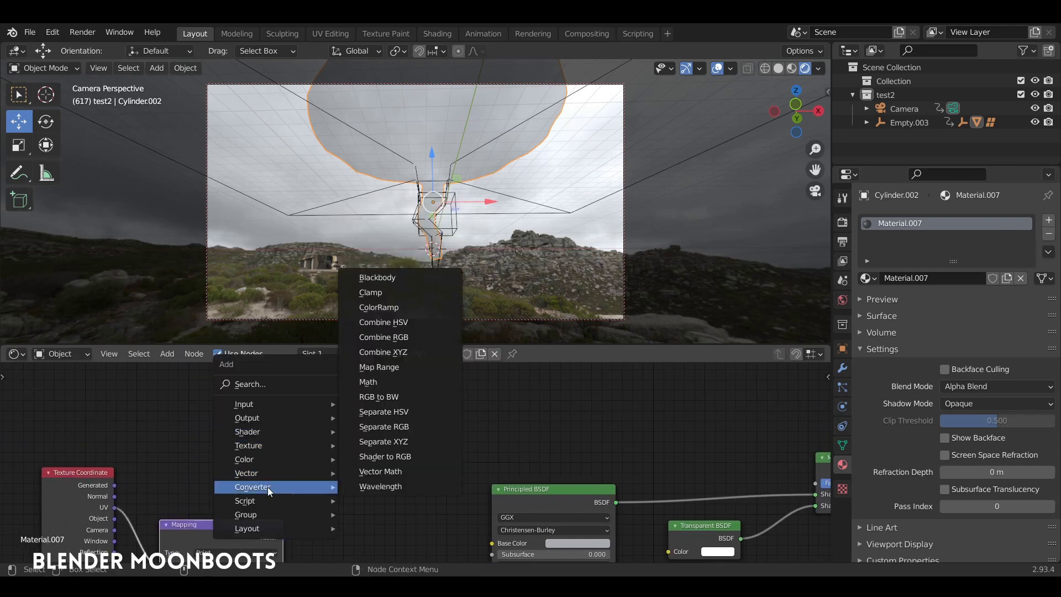
# - Add a Separate XYZ node fed by the Texture Coordinate Generated output
pyautogui.click(383, 441)
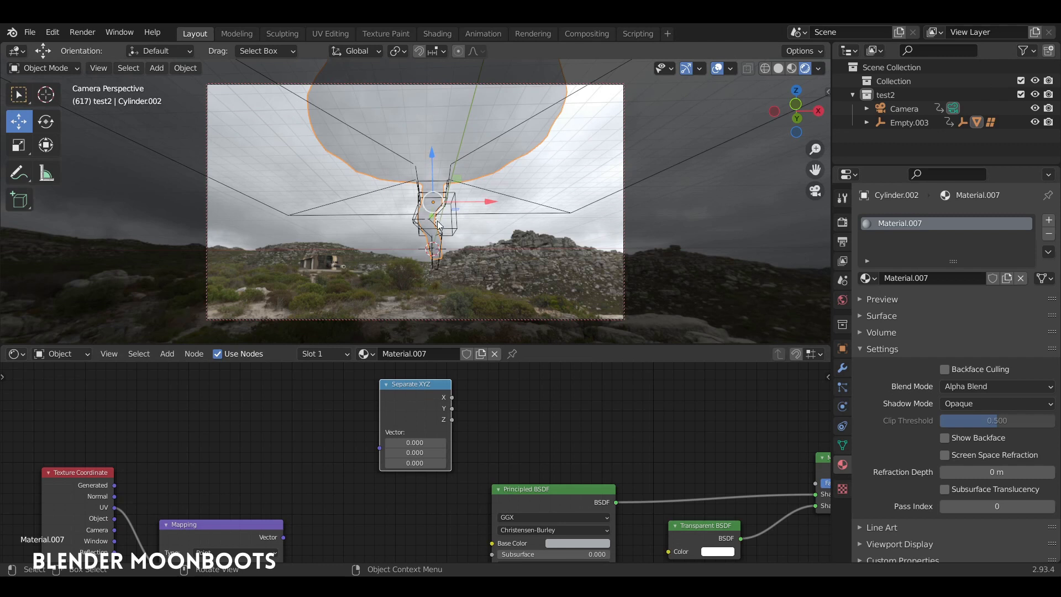
pyautogui.moveTo(461, 428); pyautogui.dragTo(387, 416, button='middle')
pyautogui.moveTo(271, 422); pyautogui.dragTo(358, 397, button='middle')
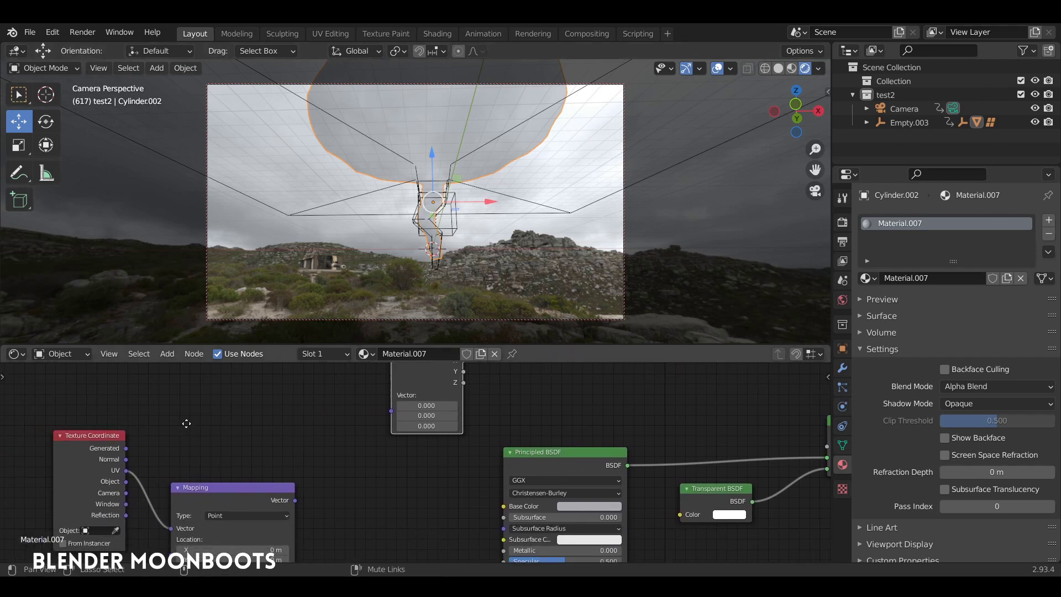
pyautogui.moveTo(126, 449); pyautogui.dragTo(396, 418)
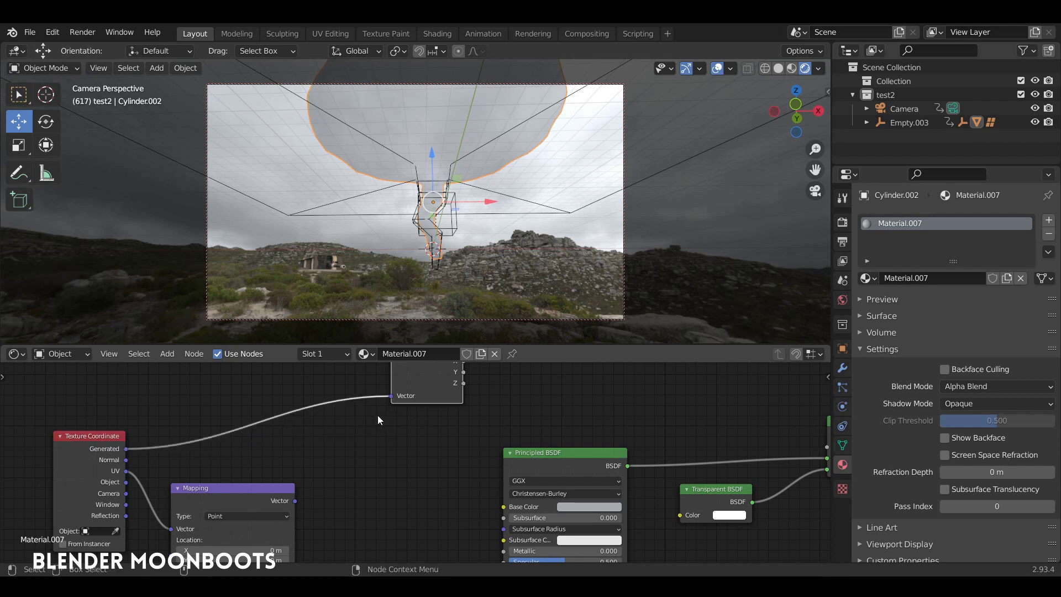
pyautogui.moveTo(380, 420); pyautogui.dragTo(385, 453, button='middle')
pyautogui.moveTo(107, 482); pyautogui.dragTo(118, 448)
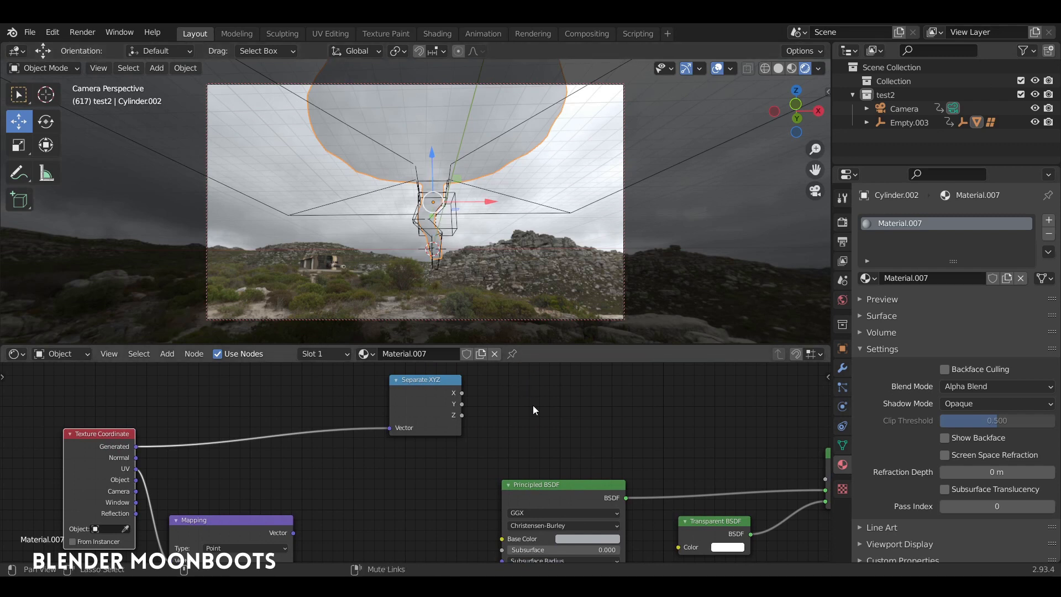
# - Connect the Separate XYZ Z output to the Mix Shader factor
pyautogui.moveTo(506, 406); pyautogui.dragTo(366, 401, button='middle')
pyautogui.moveTo(323, 410); pyautogui.dragTo(685, 473)
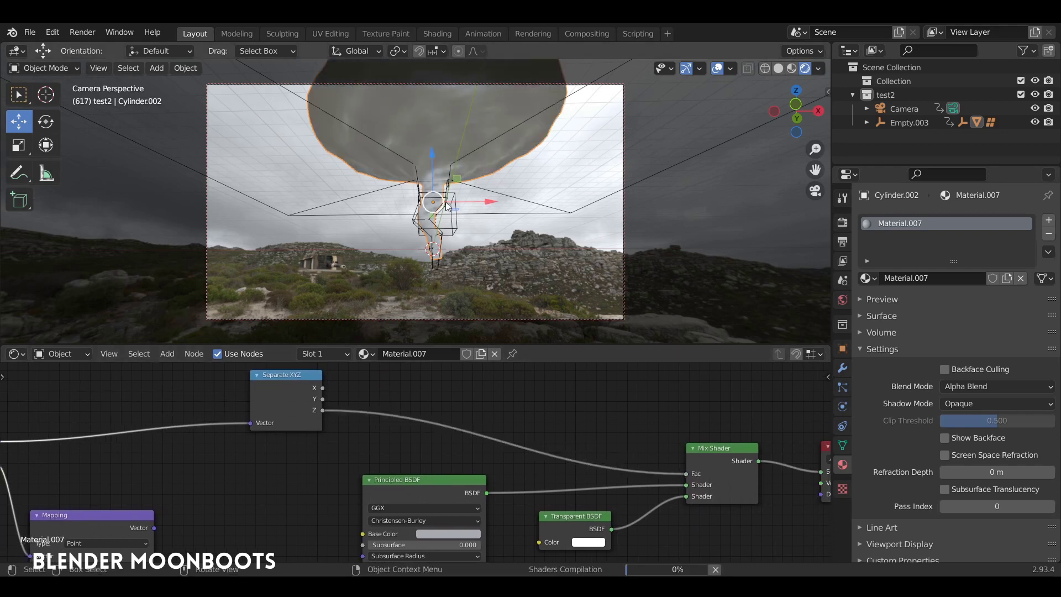
pyautogui.moveTo(559, 394); pyautogui.dragTo(487, 379, button='middle')
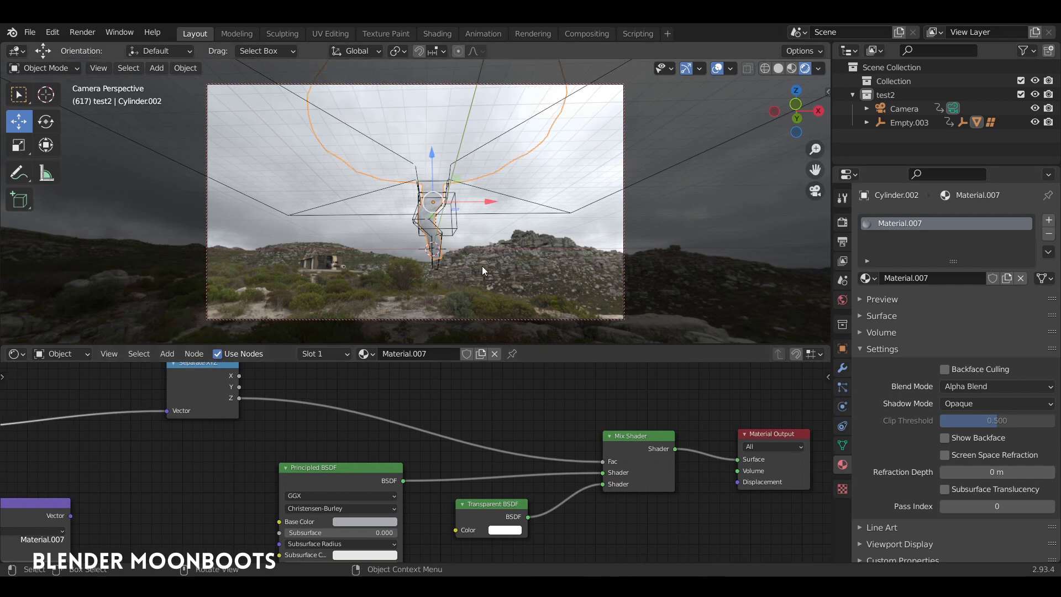
# - Orbit around the tornado, return to camera view, and bring up the node editor's Add menu
pyautogui.moveTo(525, 177)
pyautogui.mouseDown(button='middle')
pyautogui.moveTo(449, 204)
pyautogui.moveTo(356, 187)
pyautogui.moveTo(446, 195)
pyautogui.moveTo(393, 92)
pyautogui.mouseUp(button='middle')
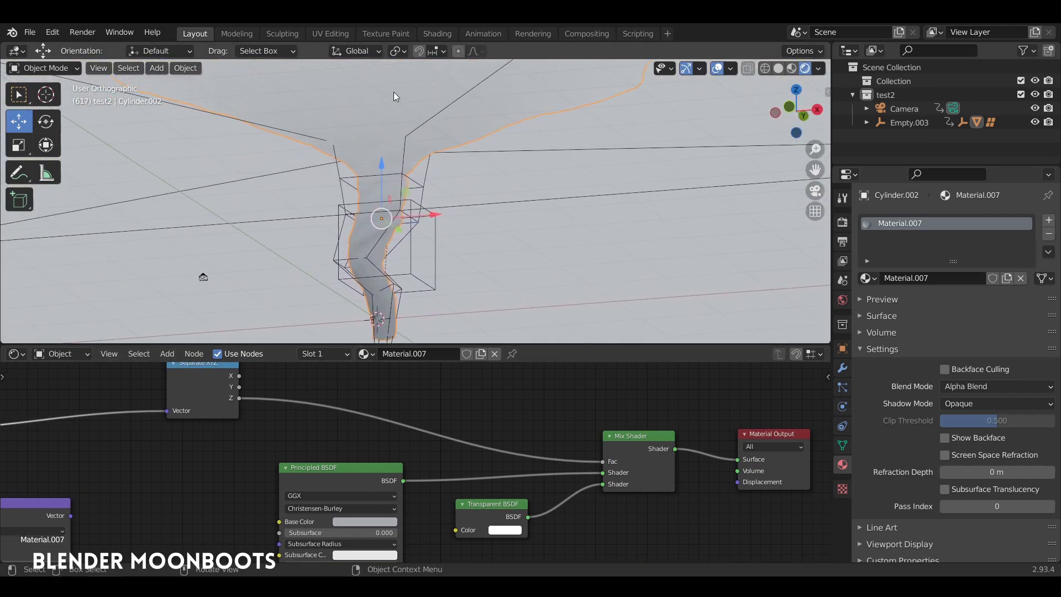
pyautogui.moveTo(414, 146)
pyautogui.mouseDown(button='middle')
pyautogui.moveTo(439, 181)
pyautogui.moveTo(440, 265)
pyautogui.moveTo(405, 270)
pyautogui.mouseUp(button='middle')
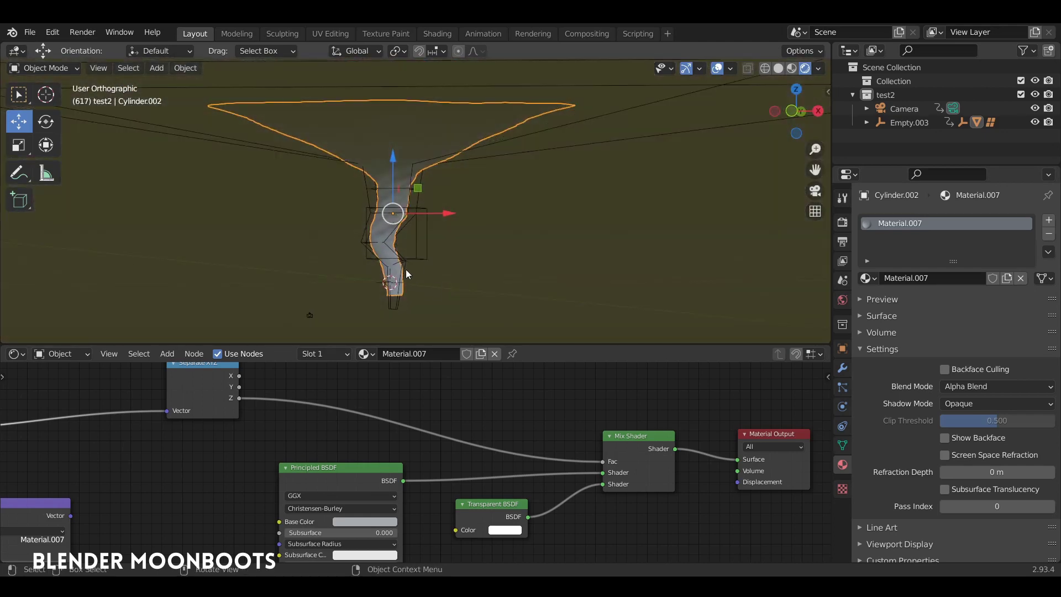
pyautogui.press('KP_0')
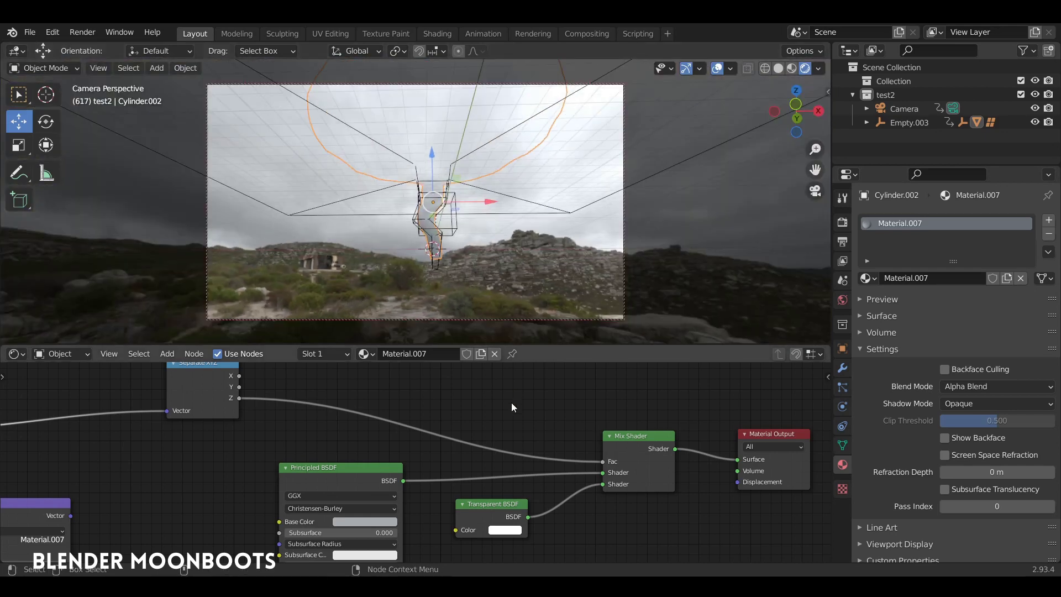
pyautogui.keyDown('ctrl'); pyautogui.scroll(-1, 512, 402); pyautogui.keyUp('ctrl')
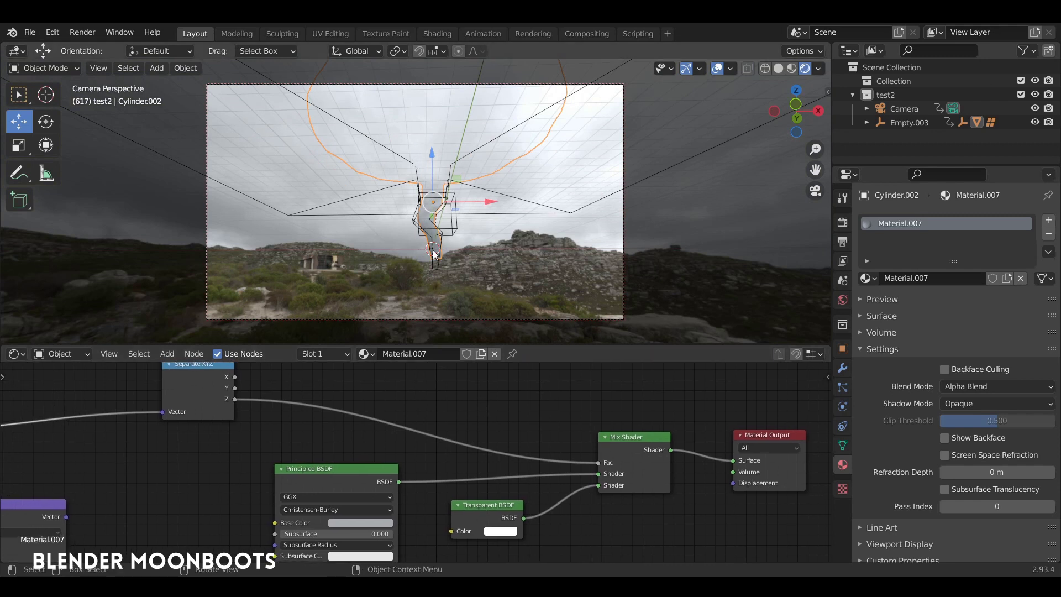
pyautogui.hotkey('shift', 'a')
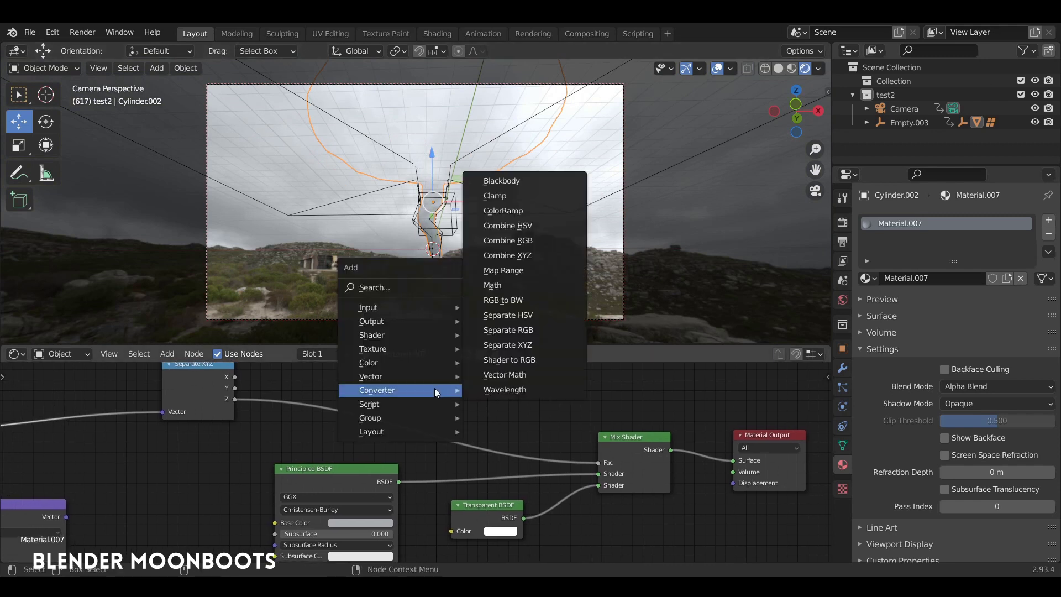
# - Insert a ColorRamp on the Separate XYZ Z to Mix Shader Fac link, black stop at about 0.75
pyautogui.click(503, 210)
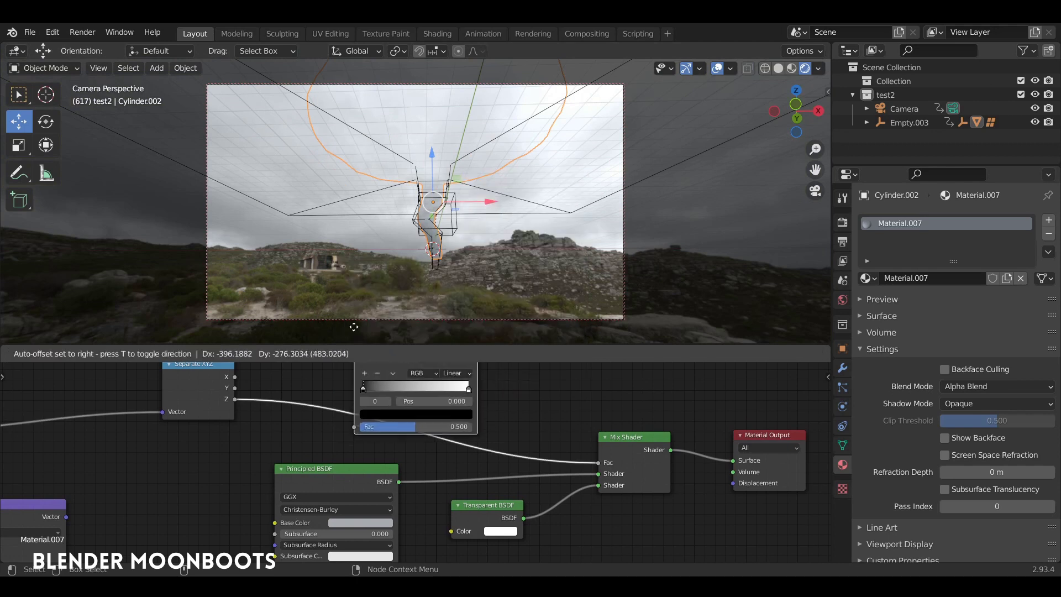
pyautogui.click(351, 343)
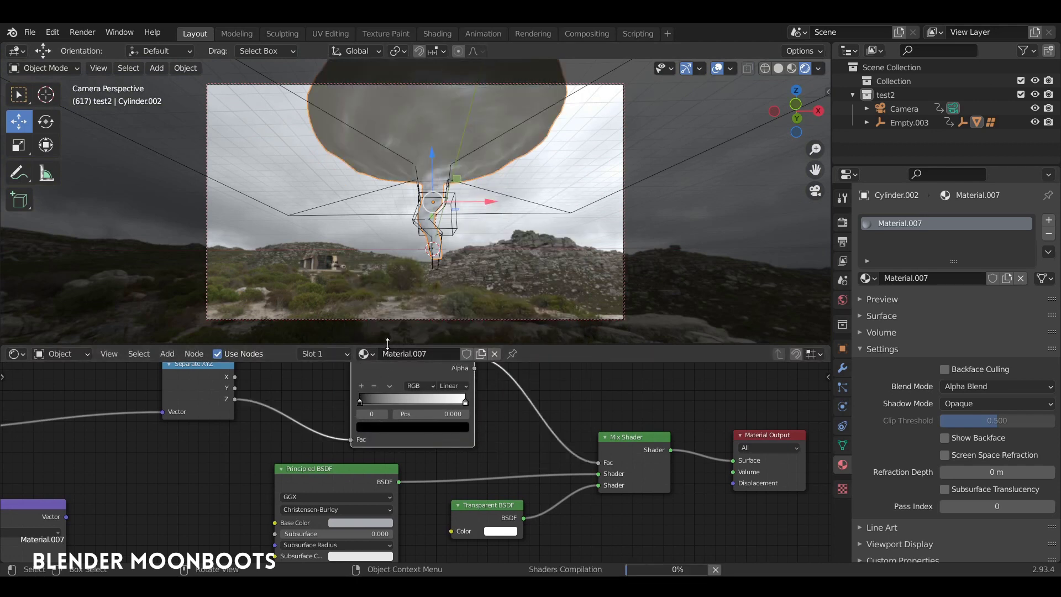
pyautogui.moveTo(387, 344)
pyautogui.mouseDown()
pyautogui.moveTo(390, 334)
pyautogui.moveTo(391, 363)
pyautogui.mouseUp()
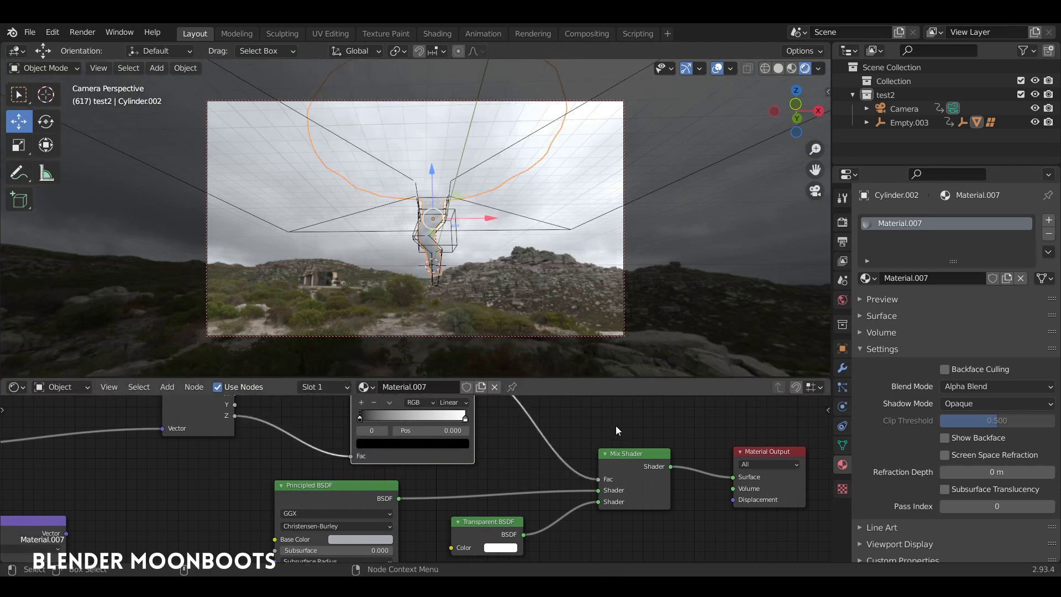
pyautogui.moveTo(369, 418); pyautogui.dragTo(387, 417)
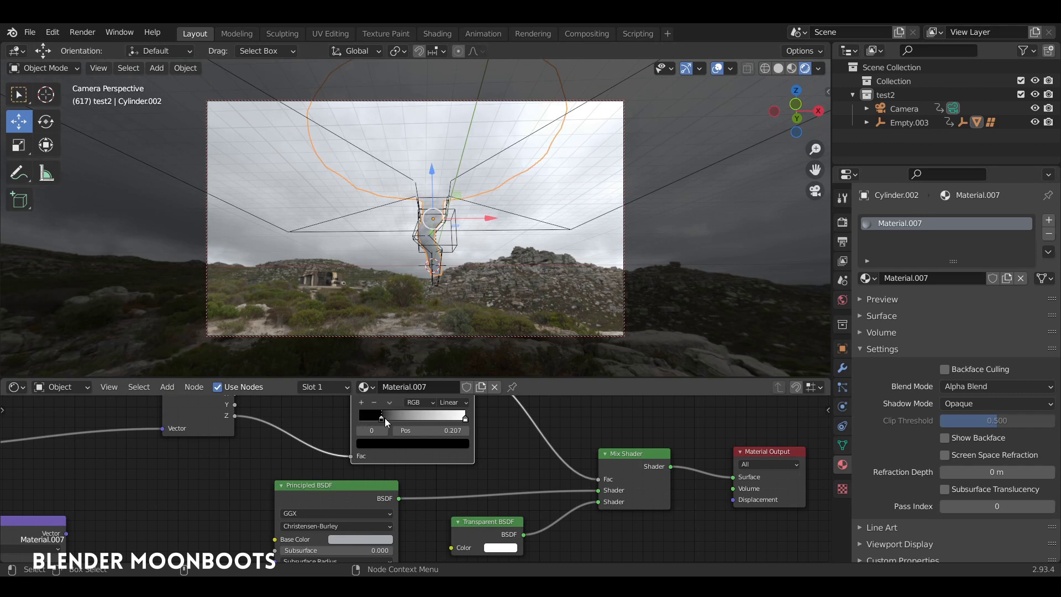
pyautogui.moveTo(417, 376); pyautogui.dragTo(417, 339)
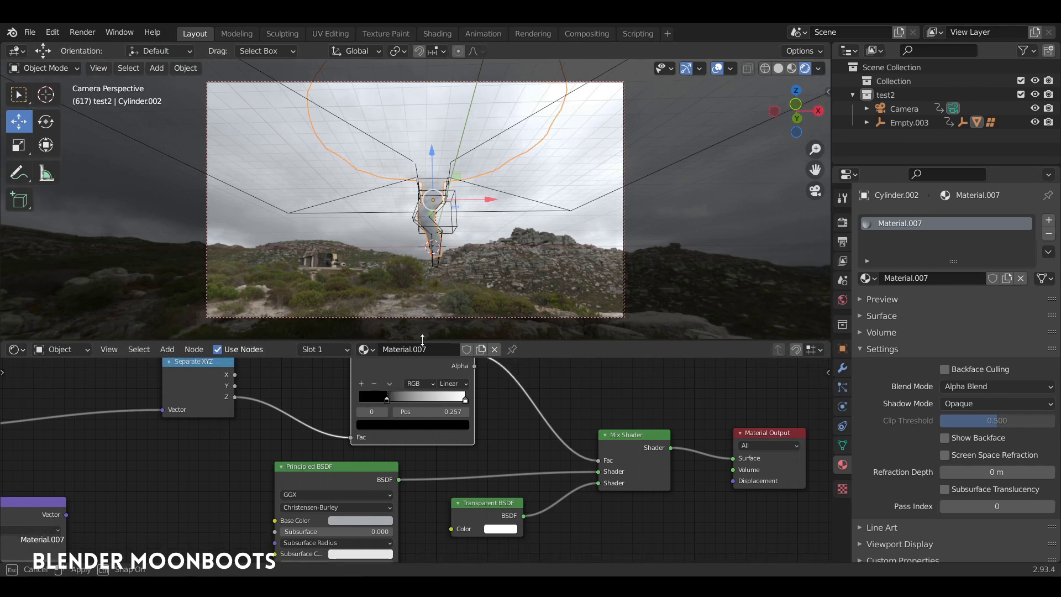
pyautogui.moveTo(465, 399)
pyautogui.mouseDown()
pyautogui.moveTo(450, 398)
pyautogui.moveTo(484, 392)
pyautogui.mouseUp()
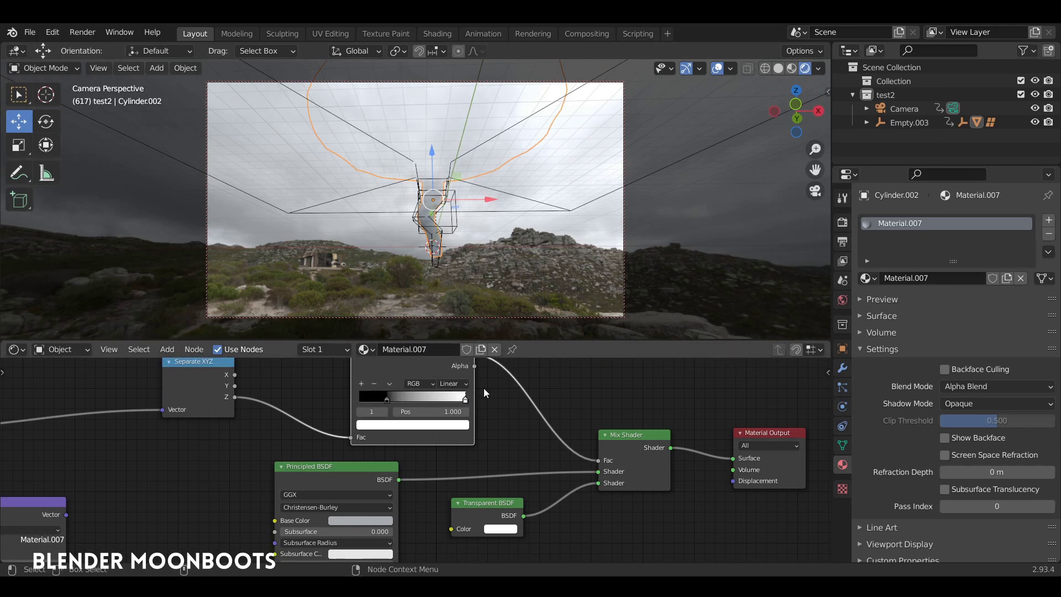
pyautogui.moveTo(394, 398); pyautogui.dragTo(463, 401)
# - Hide the viewport overlays and slide the black ramp stop to about 0.84
pyautogui.press('a')
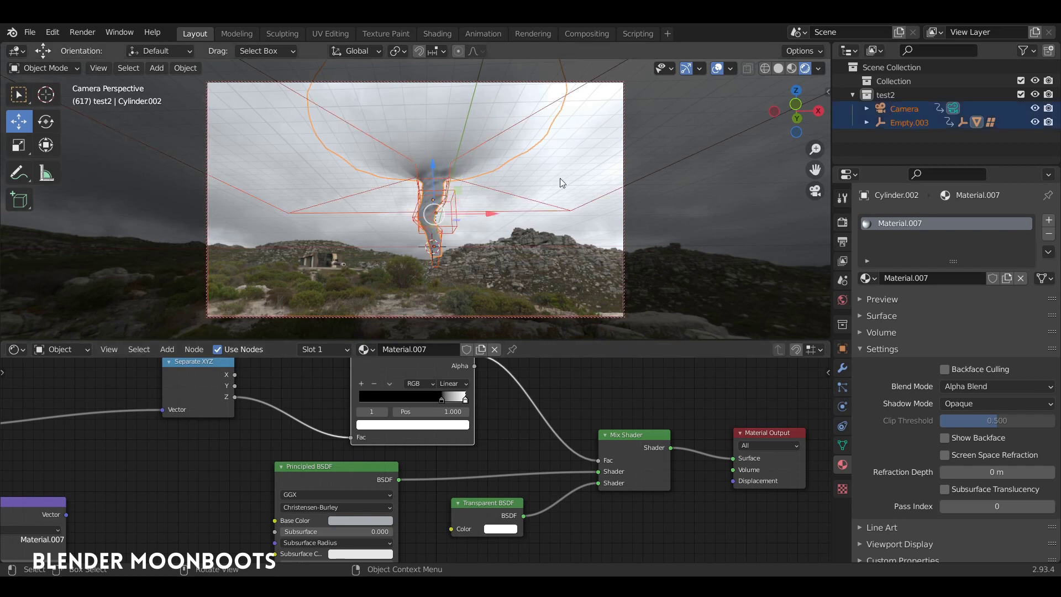
pyautogui.click(715, 68)
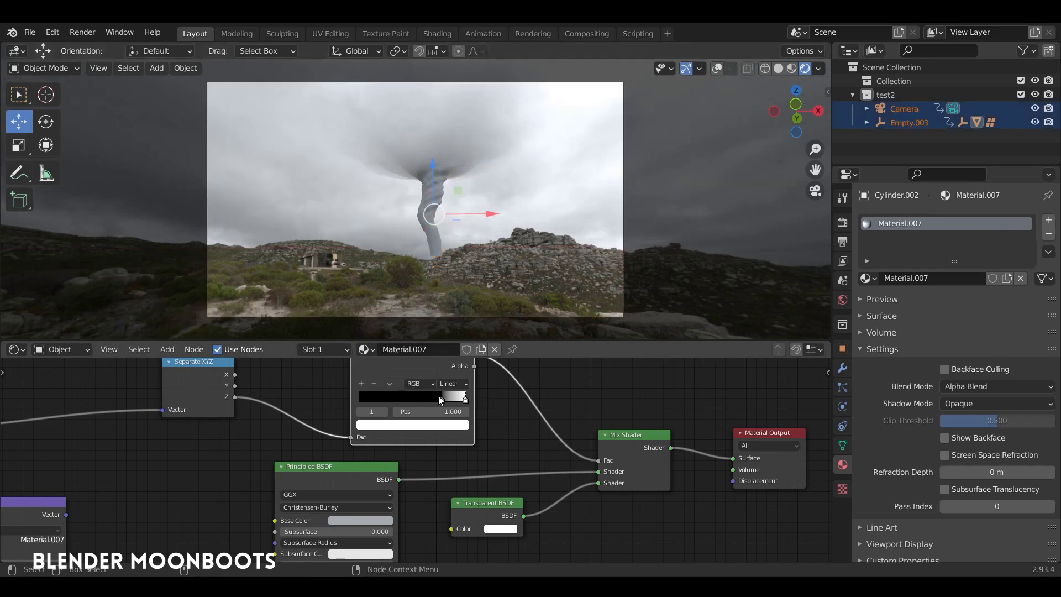
pyautogui.moveTo(440, 397)
pyautogui.mouseDown()
pyautogui.moveTo(450, 399)
pyautogui.moveTo(427, 400)
pyautogui.moveTo(436, 401)
pyautogui.mouseUp()
# - Add a near-black grey middle ColorRamp stop and pull the black stop to about 0.775
pyautogui.click(360, 383)
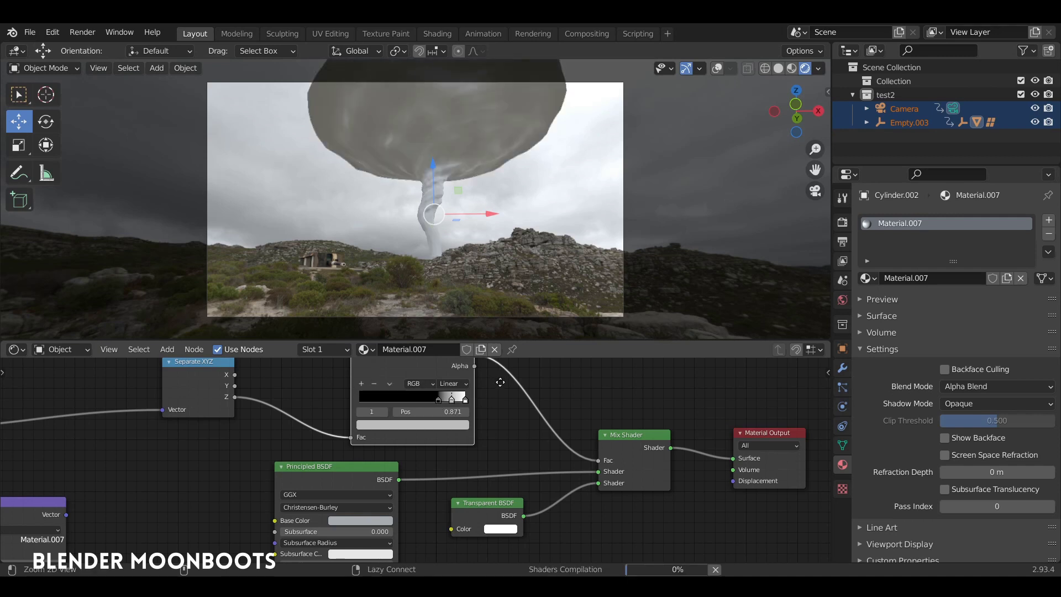
pyautogui.keyDown('ctrl'); pyautogui.moveTo(500, 382); pyautogui.dragTo(503, 388, button='middle'); pyautogui.keyUp('ctrl')
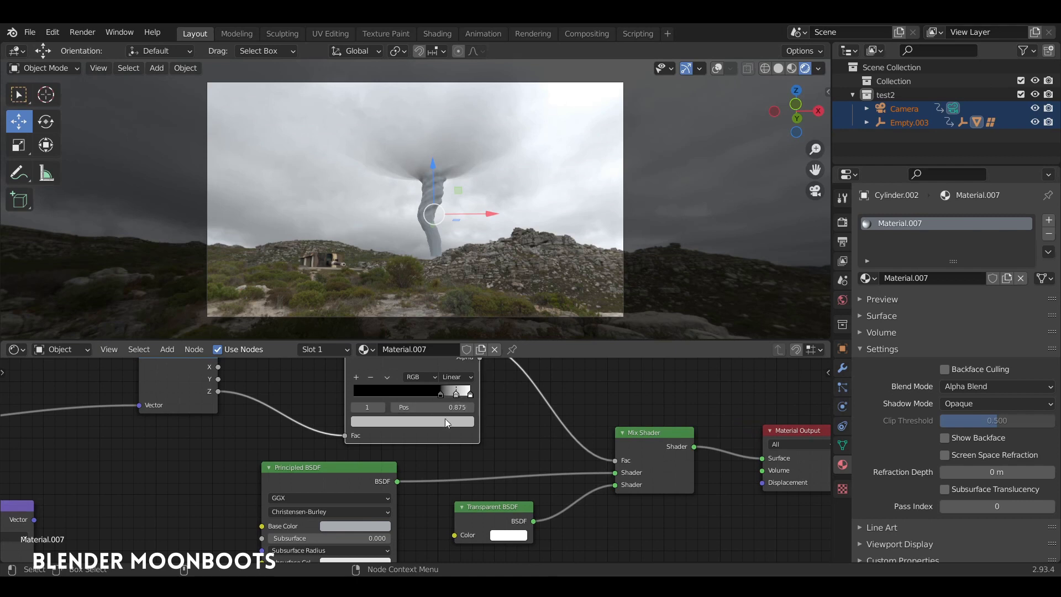
pyautogui.click(446, 418)
pyautogui.moveTo(448, 288); pyautogui.dragTo(452, 311)
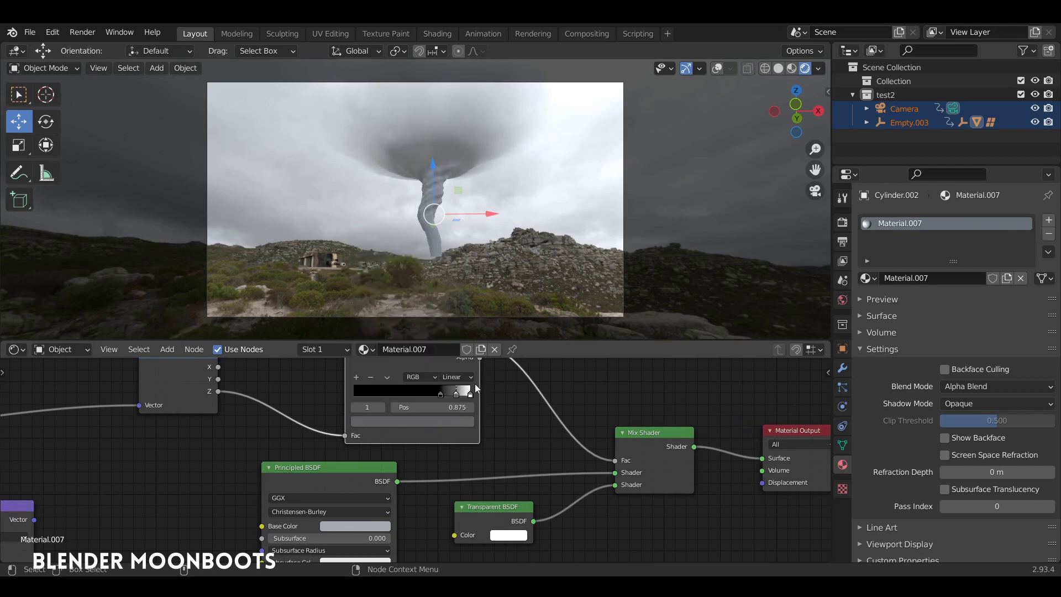
pyautogui.moveTo(456, 393); pyautogui.dragTo(454, 395)
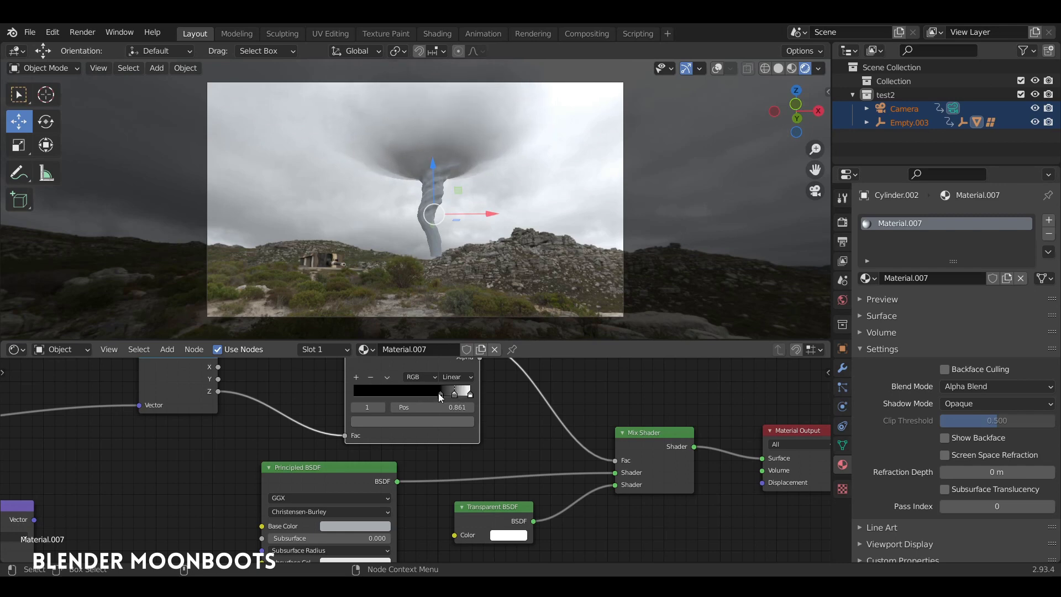
pyautogui.click(440, 394)
pyautogui.moveTo(520, 450); pyautogui.dragTo(602, 419, button='middle')
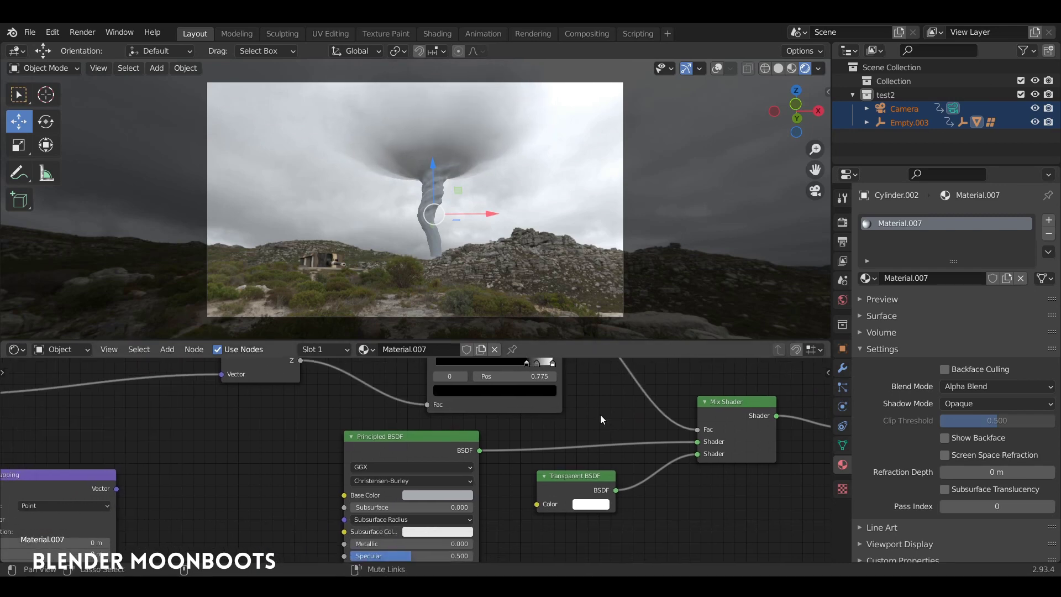
pyautogui.moveTo(670, 137); pyautogui.dragTo(561, 167, button='middle')
pyautogui.scroll(3, 386, 171)
# - Orbit to see the whole tornado and move the Texture Coordinate node aside in an enlarged node editor
pyautogui.scroll(3, 370, 175)
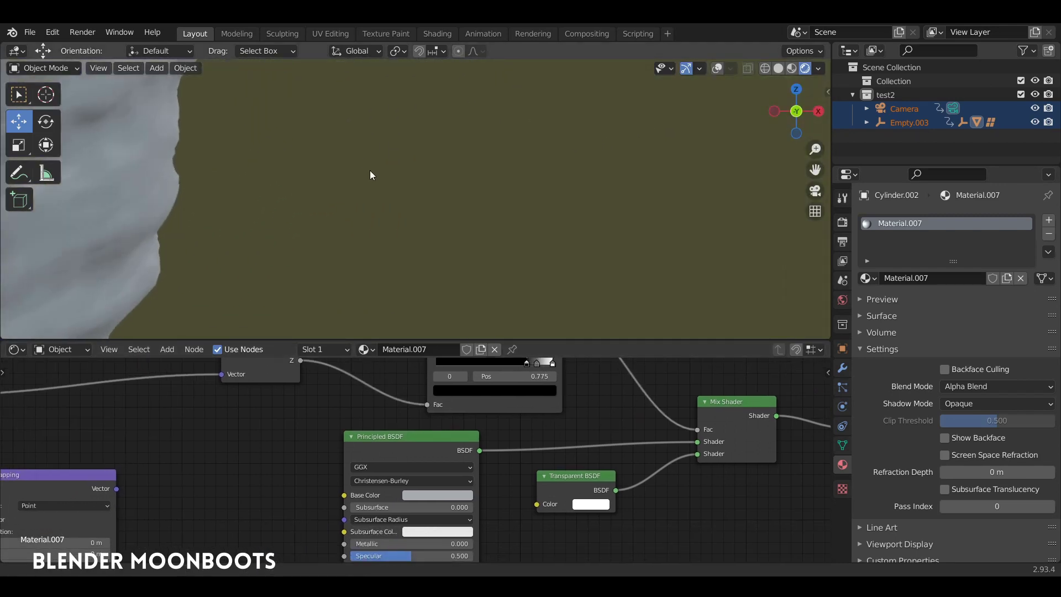
pyautogui.scroll(-3, 370, 174)
pyautogui.moveTo(549, 220)
pyautogui.mouseDown(button='middle')
pyautogui.moveTo(507, 207)
pyautogui.moveTo(509, 221)
pyautogui.moveTo(446, 223)
pyautogui.mouseUp(button='middle')
pyautogui.moveTo(326, 418)
pyautogui.mouseDown(button='middle')
pyautogui.moveTo(416, 380)
pyautogui.moveTo(597, 400)
pyautogui.mouseUp(button='middle')
pyautogui.moveTo(179, 408); pyautogui.dragTo(180, 443)
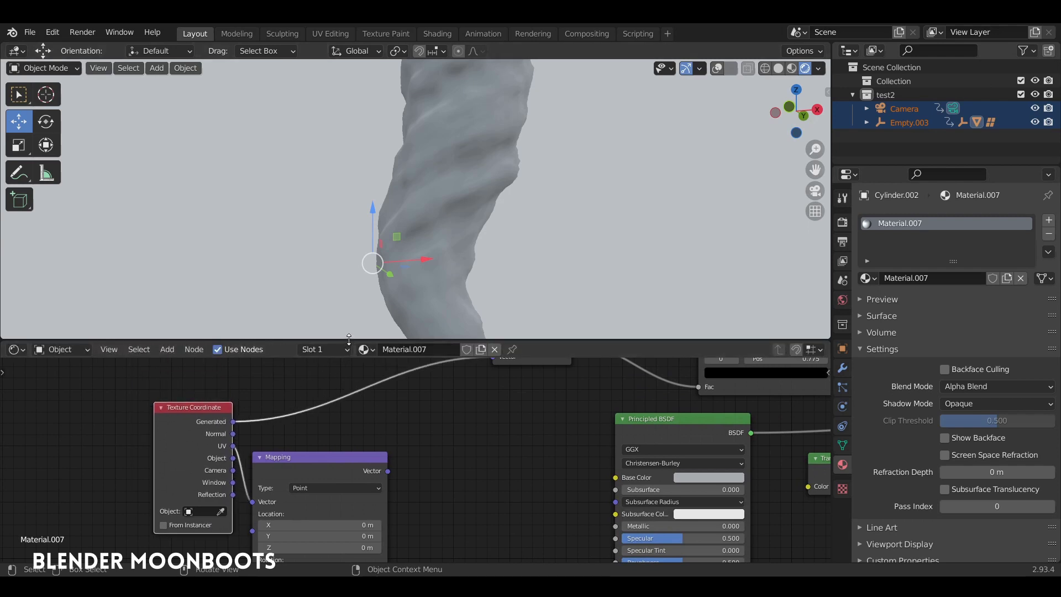
pyautogui.moveTo(348, 338); pyautogui.dragTo(349, 195)
pyautogui.scroll(-2, 387, 360)
# - Add a Noise Texture node and feed the Mapping node's Vector output into it
pyautogui.hotkey('shift', 'a')
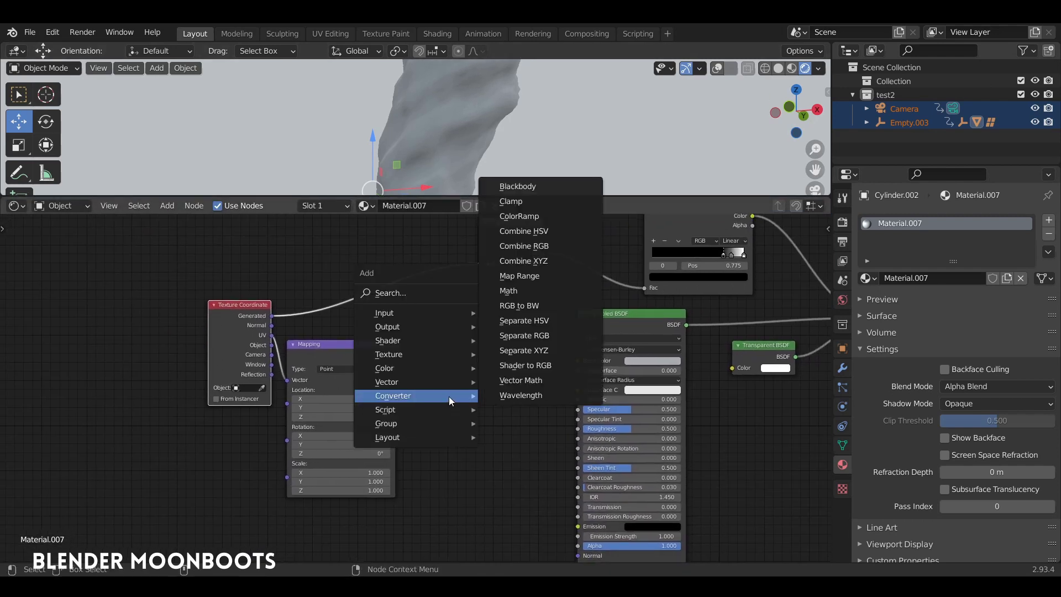
pyautogui.moveTo(415, 354)
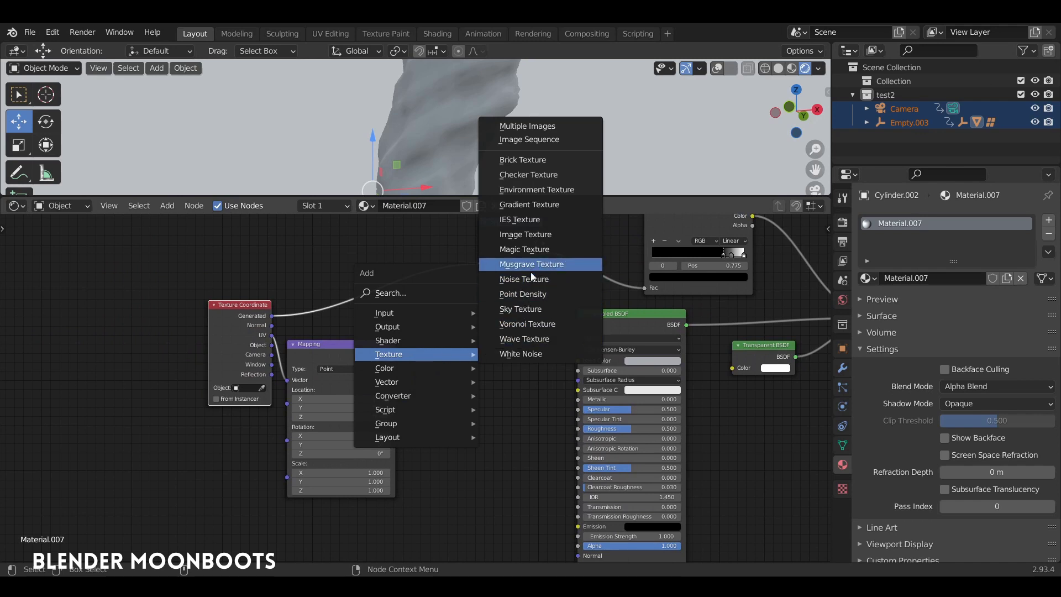
pyautogui.click(523, 279)
pyautogui.click(424, 387)
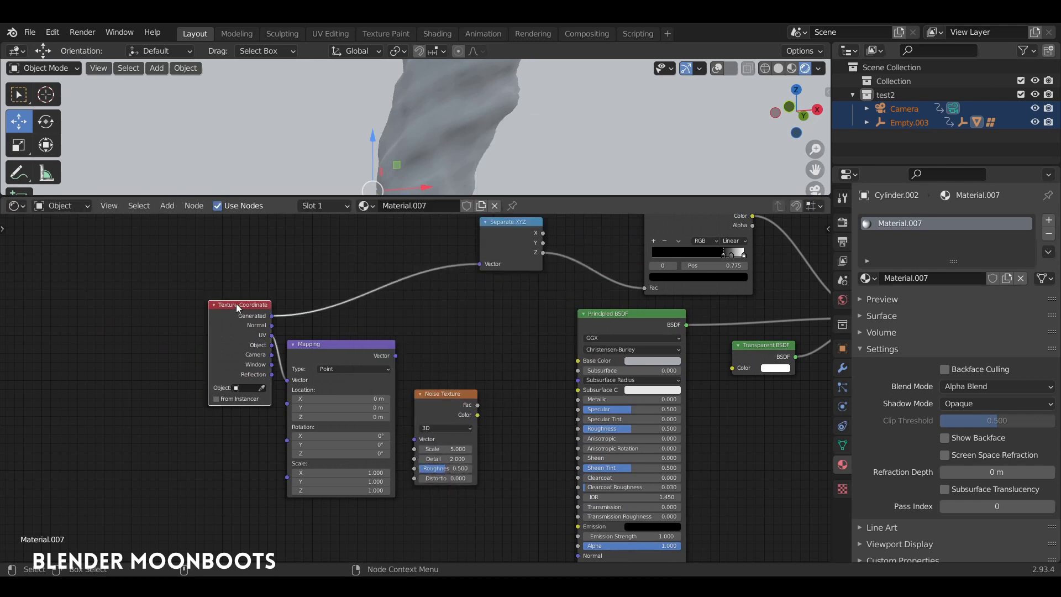
pyautogui.moveTo(243, 305); pyautogui.dragTo(141, 311)
pyautogui.moveTo(356, 356)
pyautogui.mouseDown()
pyautogui.moveTo(277, 355)
pyautogui.moveTo(326, 360)
pyautogui.mouseUp()
pyautogui.scroll(1, 277, 355)
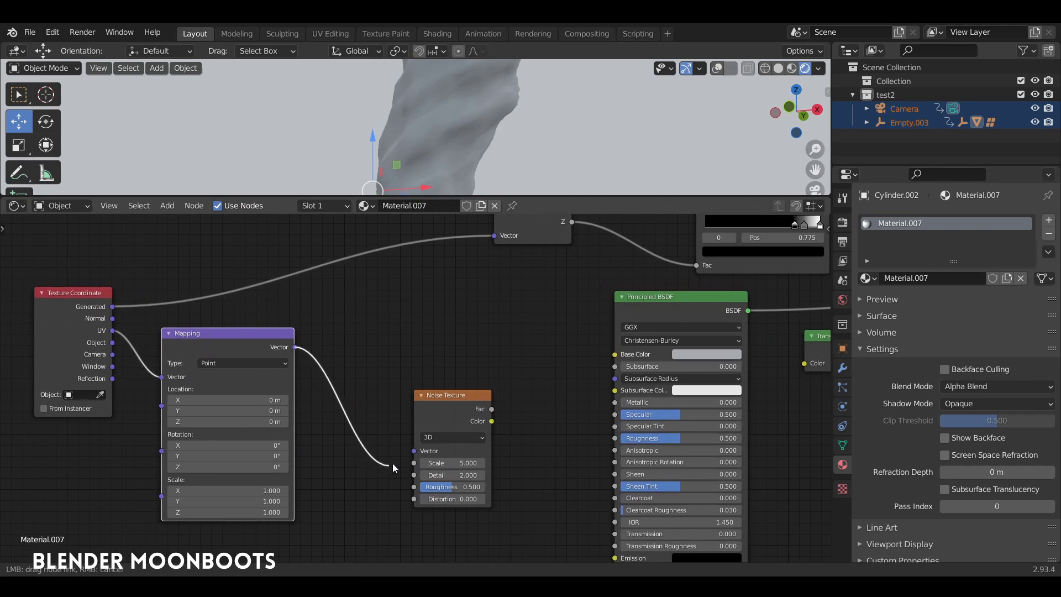
pyautogui.moveTo(393, 468); pyautogui.dragTo(414, 451)
pyautogui.moveTo(433, 397); pyautogui.dragTo(359, 382)
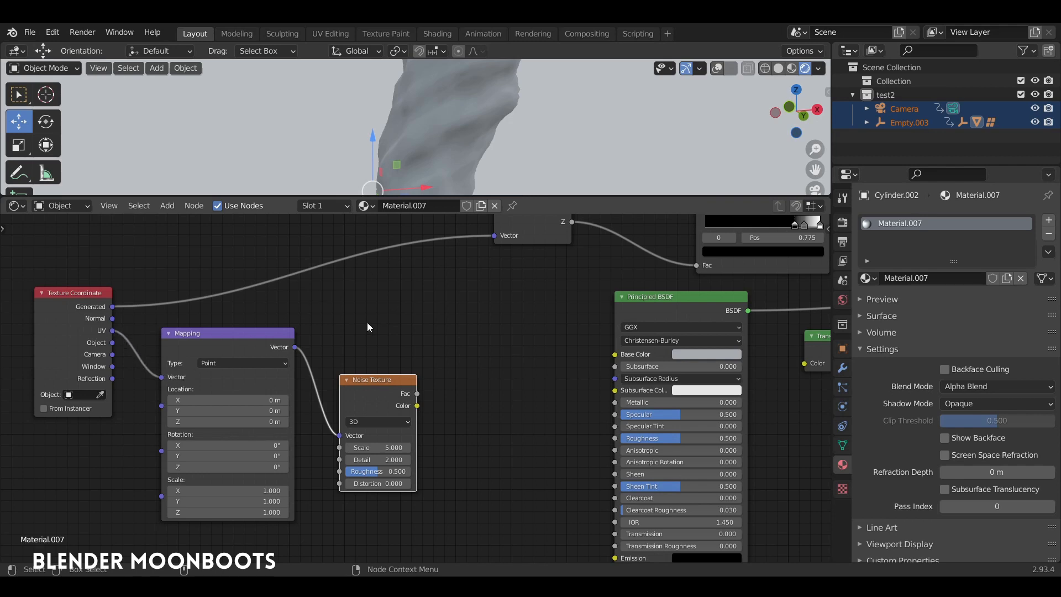
# - Select the tornado, reposition the Noise Texture node, and bring up the Add menu for Vector nodes
pyautogui.click(426, 191)
pyautogui.moveTo(429, 194); pyautogui.dragTo(429, 242)
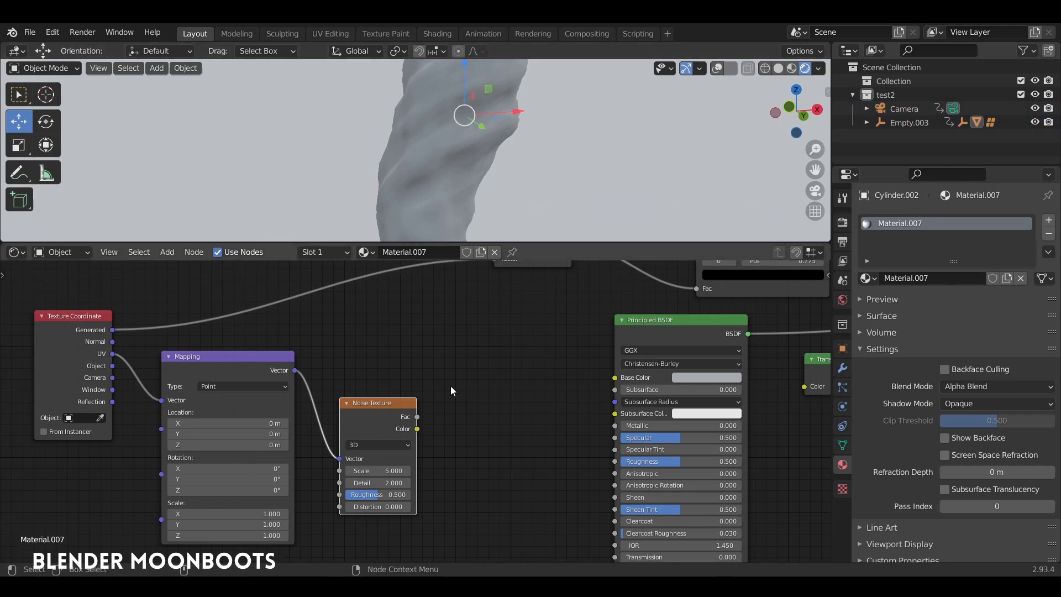
pyautogui.moveTo(434, 402)
pyautogui.mouseDown(button='middle')
pyautogui.moveTo(397, 363)
pyautogui.moveTo(404, 334)
pyautogui.mouseUp(button='middle')
pyautogui.moveTo(343, 335); pyautogui.dragTo(326, 357)
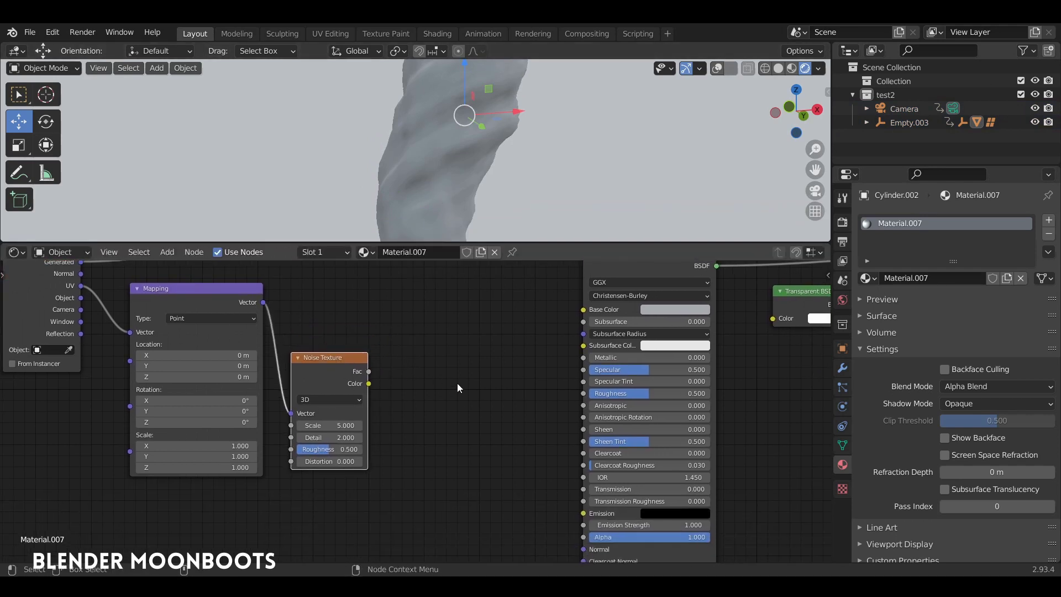
pyautogui.hotkey('shift', 'a')
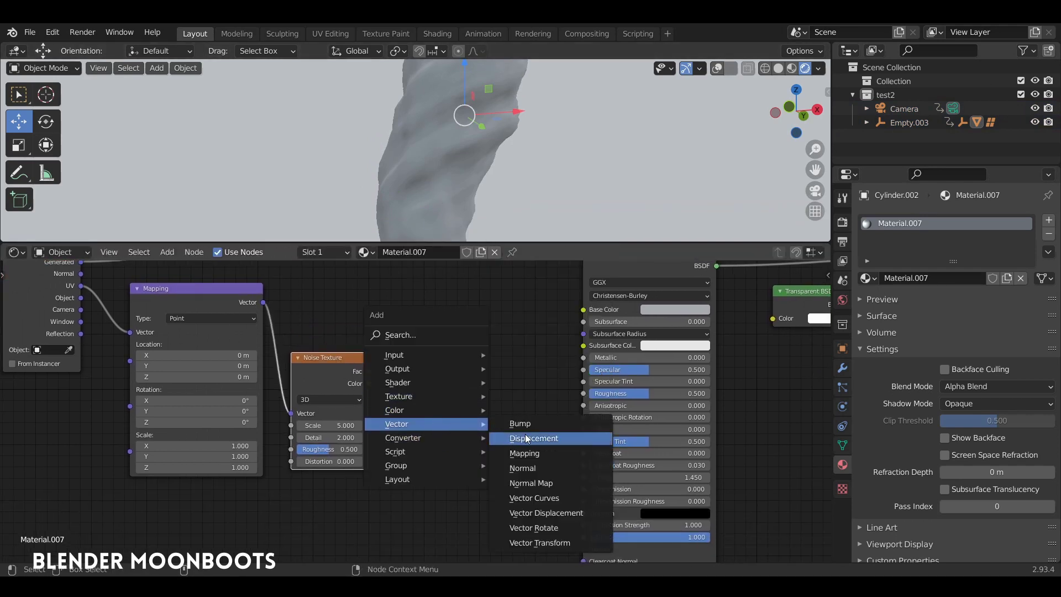
# - Add a Bump node linking Noise Fac to Height and its Normal to the Principled BSDF Normal
pyautogui.click(533, 422)
pyautogui.click(414, 401)
pyautogui.moveTo(368, 371)
pyautogui.mouseDown()
pyautogui.moveTo(395, 503)
pyautogui.moveTo(425, 482)
pyautogui.mouseUp()
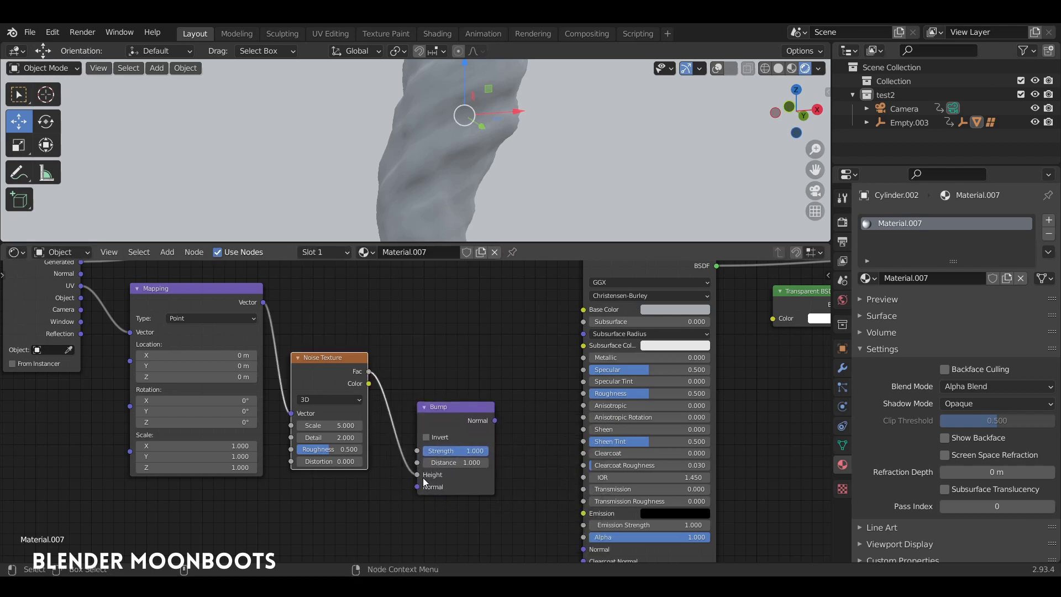
pyautogui.moveTo(516, 412); pyautogui.dragTo(519, 353, button='middle')
pyautogui.moveTo(459, 348)
pyautogui.mouseDown()
pyautogui.moveTo(450, 369)
pyautogui.moveTo(587, 490)
pyautogui.mouseUp()
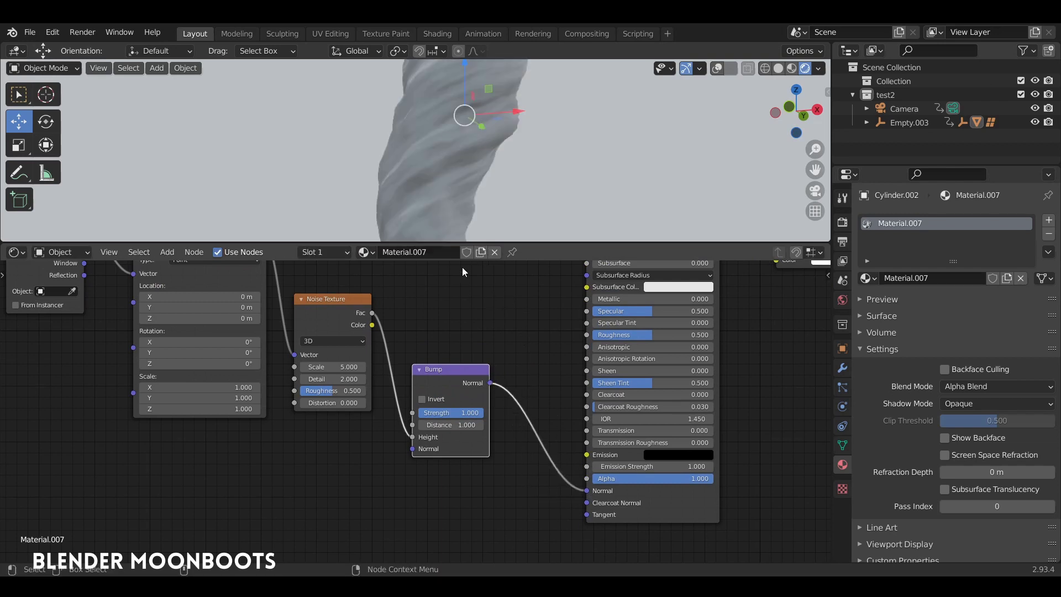
# - Raise the Noise Texture Scale to 6.424 and orbit to inspect the bumpy tornado surface
pyautogui.moveTo(363, 369)
pyautogui.mouseDown()
pyautogui.moveTo(376, 370)
pyautogui.moveTo(363, 376)
pyautogui.mouseUp()
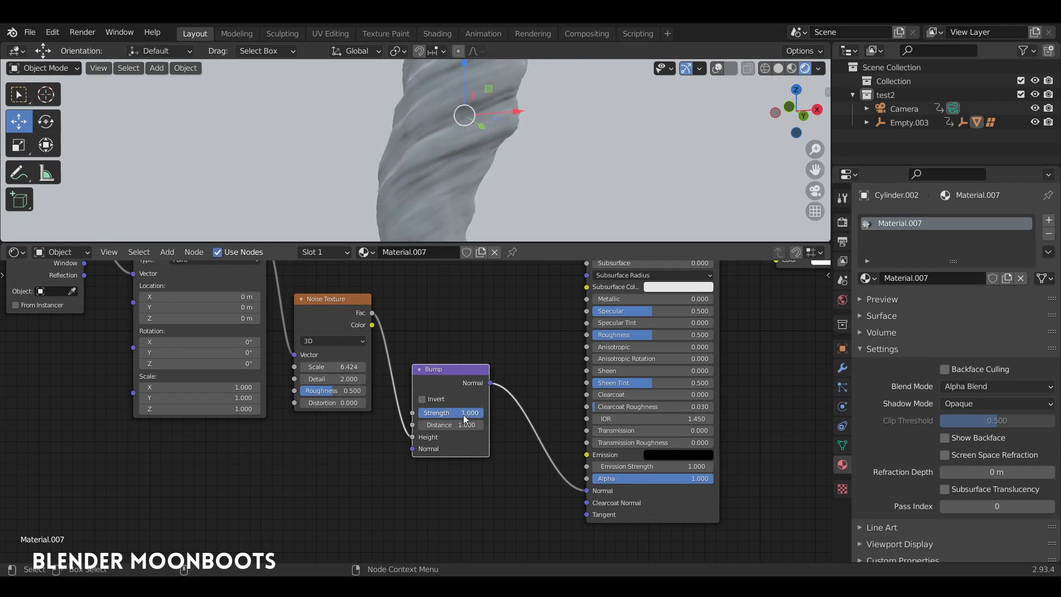
pyautogui.moveTo(497, 242); pyautogui.dragTo(500, 362)
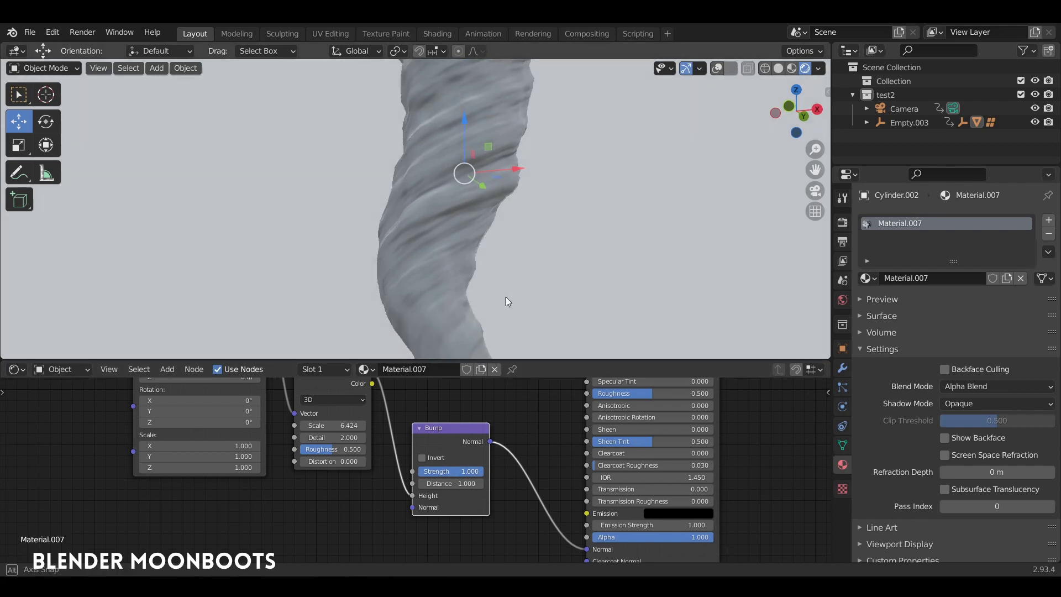
pyautogui.moveTo(506, 297); pyautogui.dragTo(512, 308, button='middle')
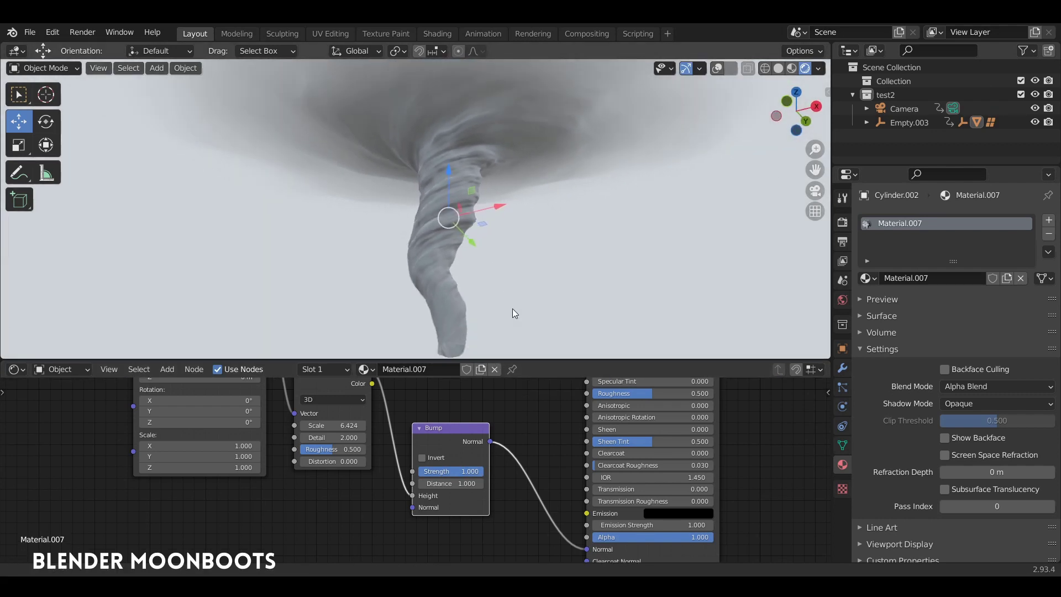
pyautogui.scroll(2, 569, 276)
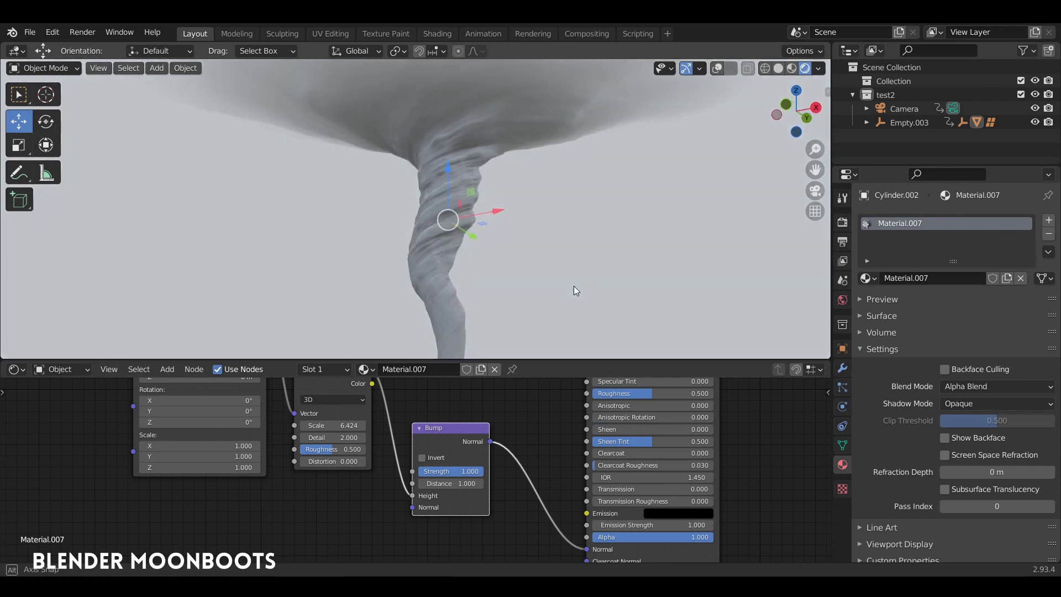
pyautogui.scroll(1, 532, 221)
pyautogui.moveTo(532, 221); pyautogui.dragTo(542, 227, button='middle')
# - Set the Displace modifier Strength to 0.986 and the Clouds texture Size to 1.99
pyautogui.click(842, 367)
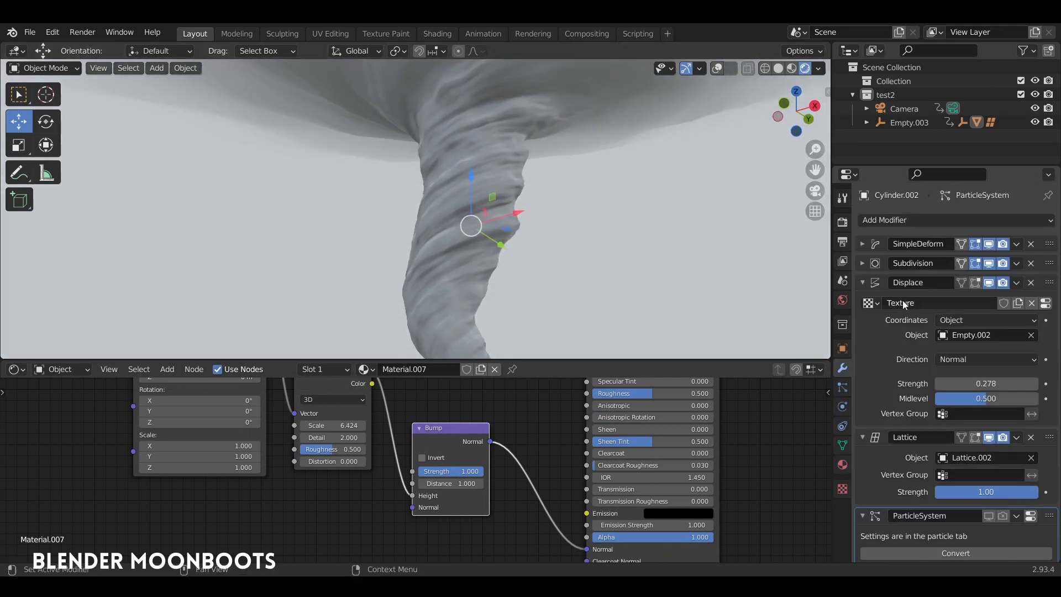
pyautogui.moveTo(940, 383)
pyautogui.mouseDown()
pyautogui.moveTo(974, 381)
pyautogui.moveTo(965, 387)
pyautogui.mouseUp()
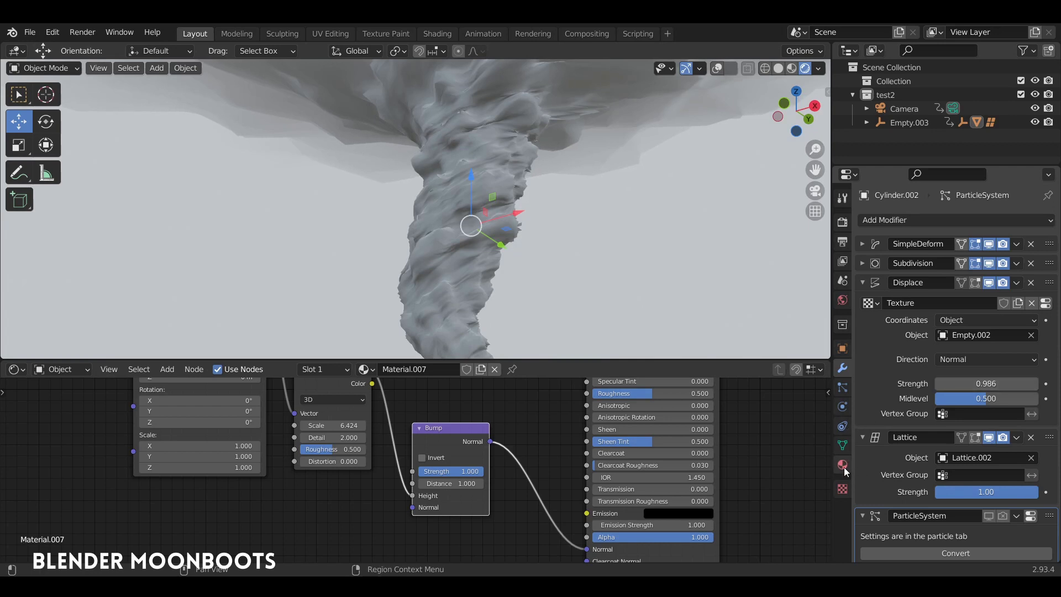
pyautogui.click(842, 487)
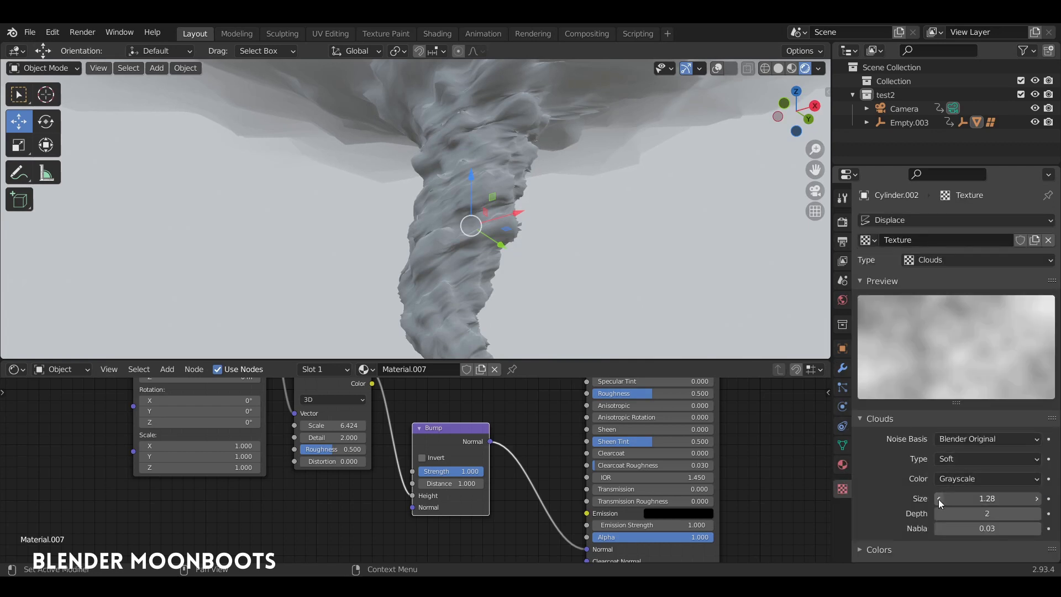
pyautogui.moveTo(938, 499); pyautogui.dragTo(1055, 490)
pyautogui.moveTo(691, 199)
pyautogui.mouseDown(button='middle')
pyautogui.moveTo(679, 191)
pyautogui.moveTo(671, 231)
pyautogui.moveTo(651, 222)
pyautogui.moveTo(655, 247)
pyautogui.moveTo(506, 260)
pyautogui.mouseUp(button='middle')
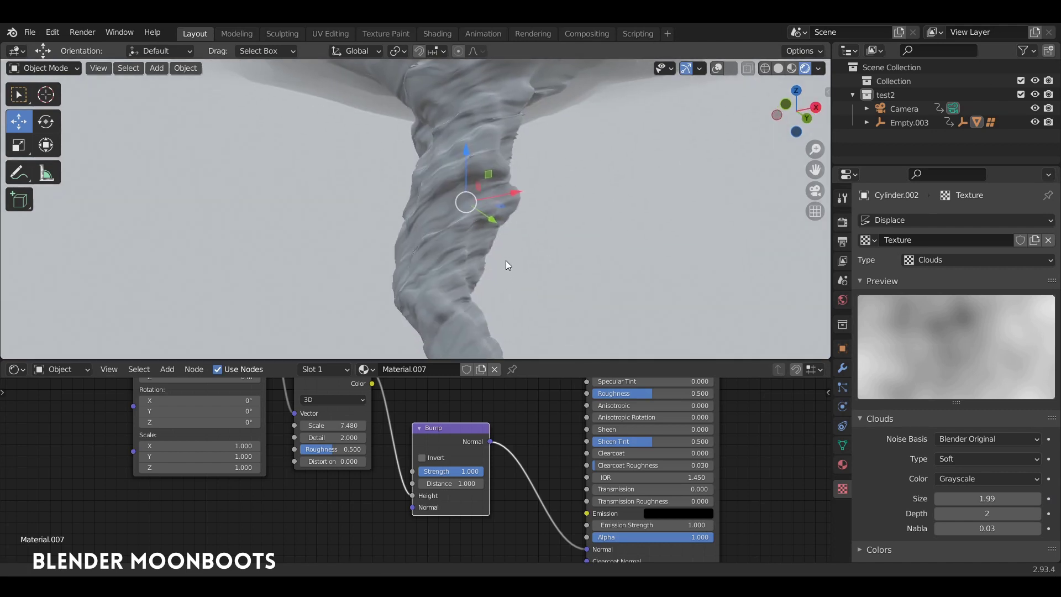
pyautogui.moveTo(301, 360); pyautogui.dragTo(301, 315)
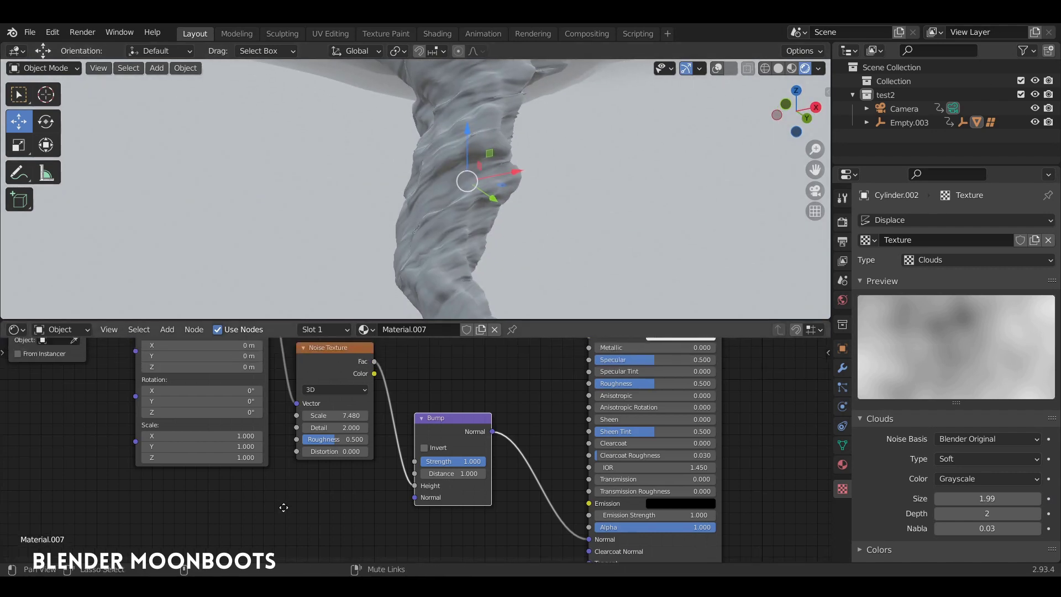
pyautogui.scroll(2, 269, 447)
pyautogui.moveTo(269, 447); pyautogui.dragTo(361, 459, button='middle')
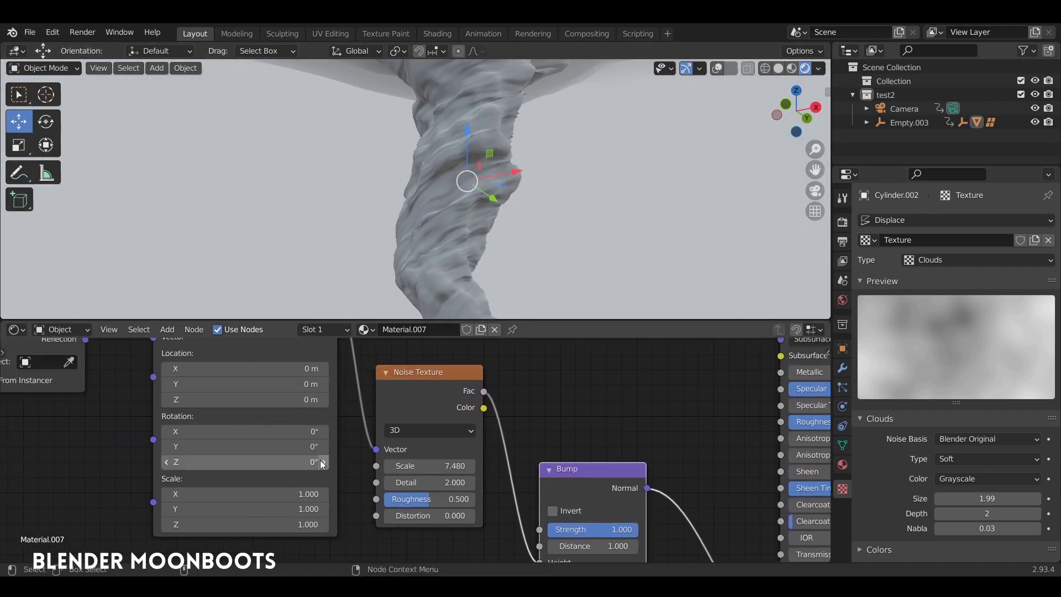
pyautogui.moveTo(322, 461)
pyautogui.mouseDown()
pyautogui.moveTo(364, 456)
pyautogui.moveTo(304, 470)
pyautogui.mouseUp()
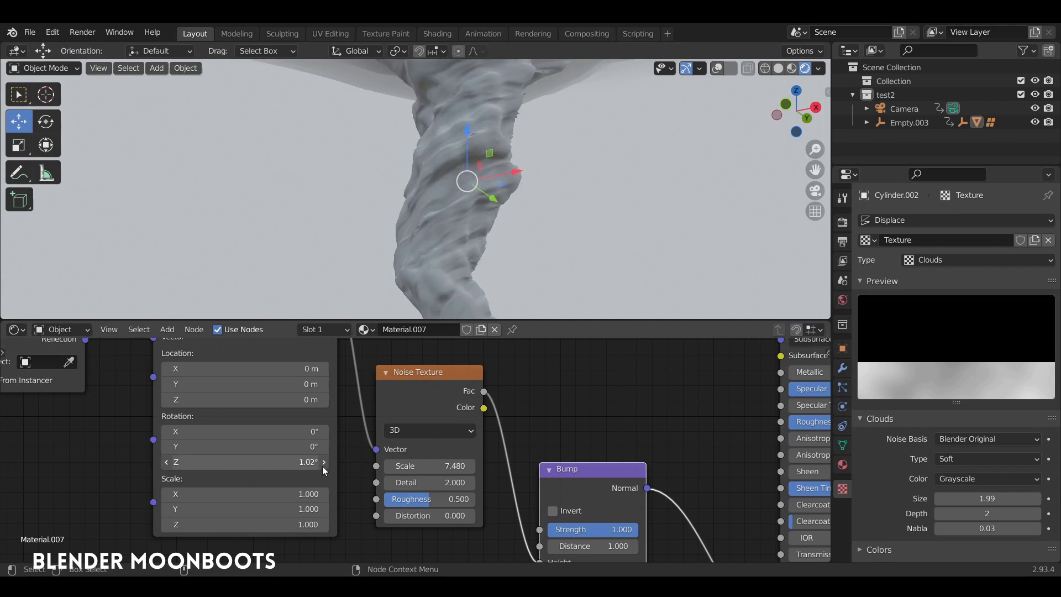
pyautogui.press('BackSpace')
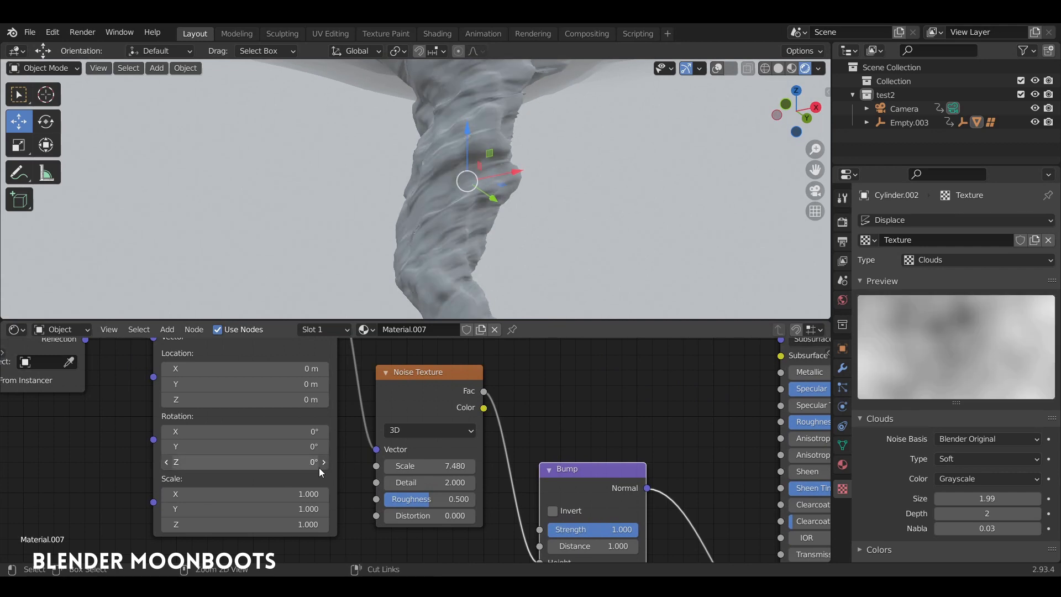
pyautogui.scroll(-3, 349, 445)
pyautogui.moveTo(494, 167); pyautogui.dragTo(487, 213, button='middle')
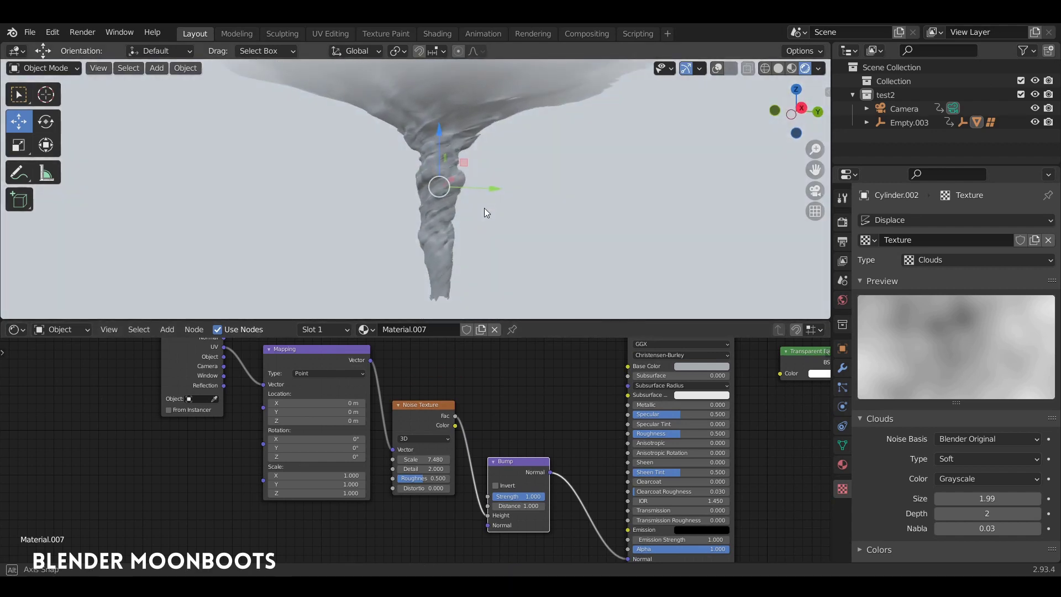
pyautogui.scroll(2, 484, 207)
pyautogui.scroll(2, 508, 238)
pyautogui.scroll(1, 512, 183)
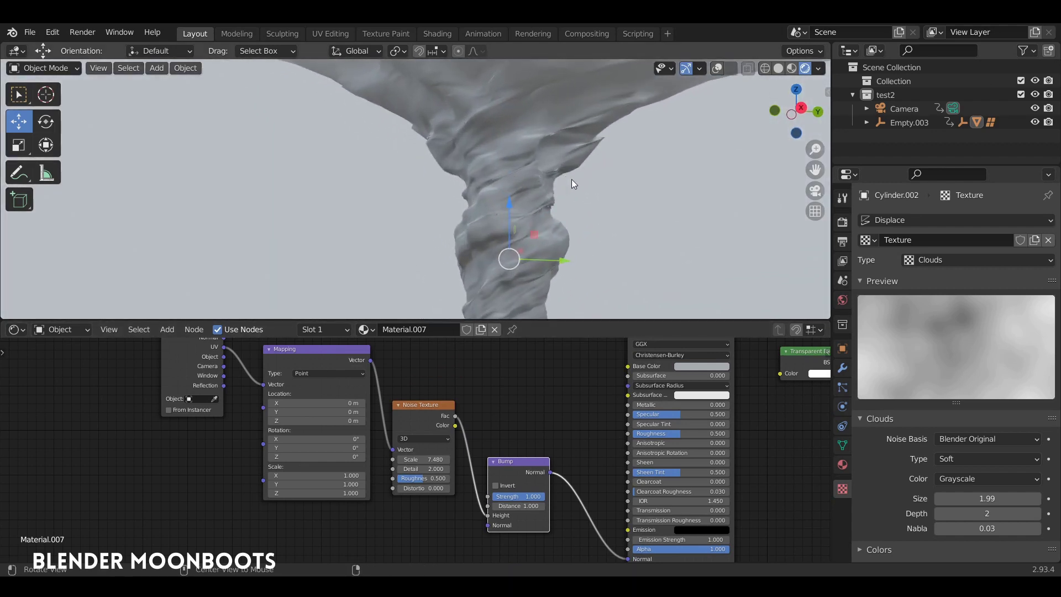
pyautogui.moveTo(572, 179); pyautogui.dragTo(542, 160, button='middle')
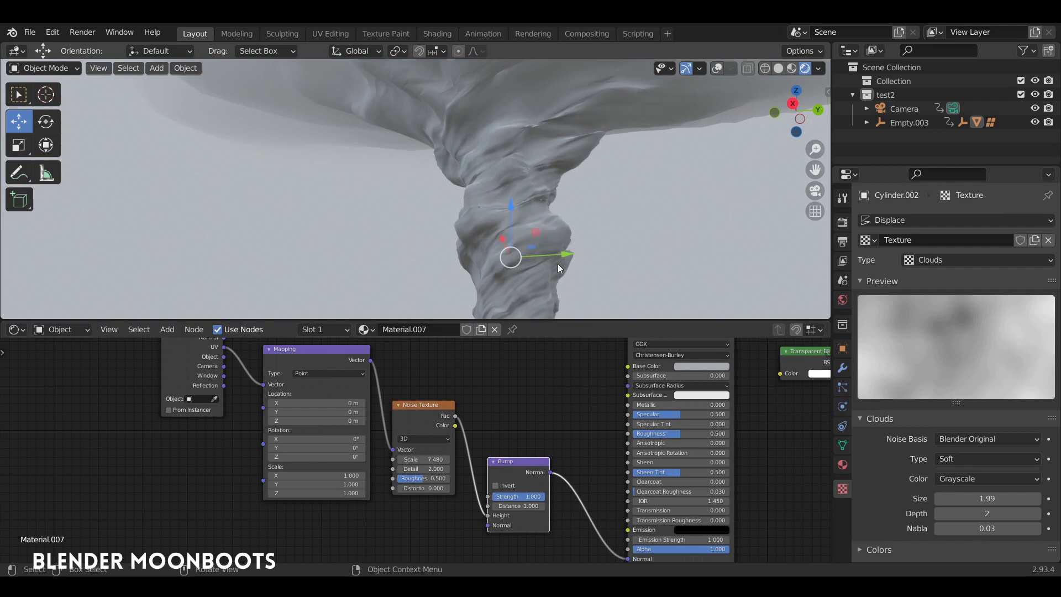
pyautogui.scroll(-3, 497, 215)
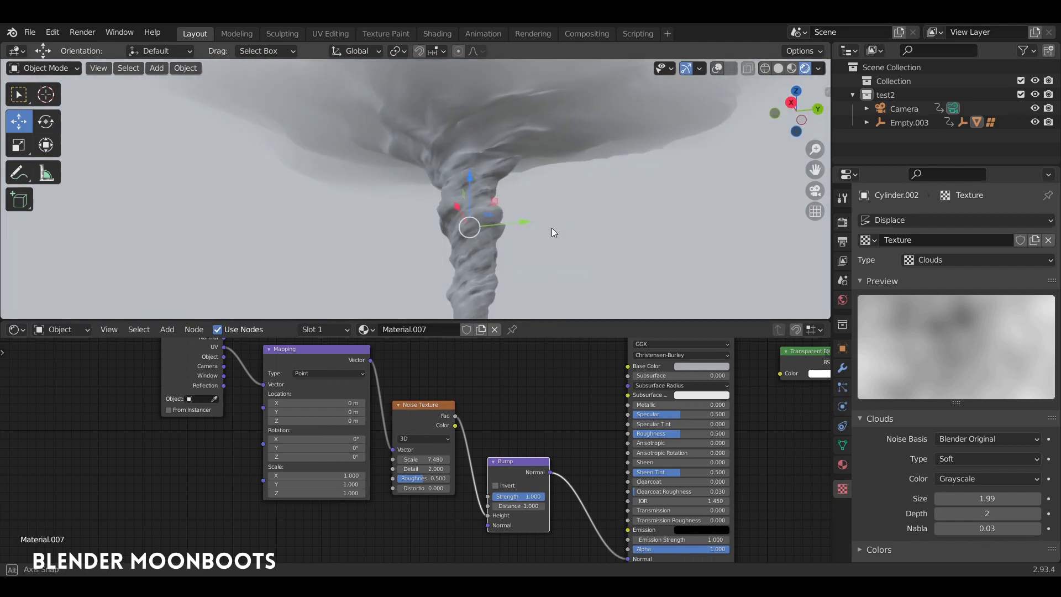
pyautogui.moveTo(552, 228)
pyautogui.mouseDown(button='middle')
pyautogui.moveTo(611, 239)
pyautogui.moveTo(593, 143)
pyautogui.mouseUp(button='middle')
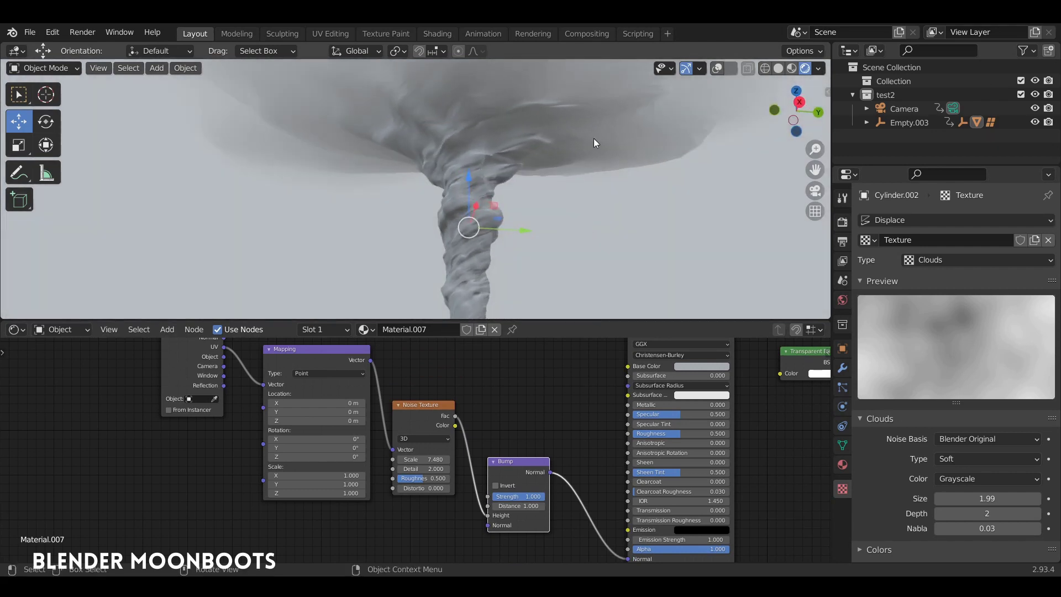
pyautogui.moveTo(492, 244); pyautogui.dragTo(460, 204, button='middle')
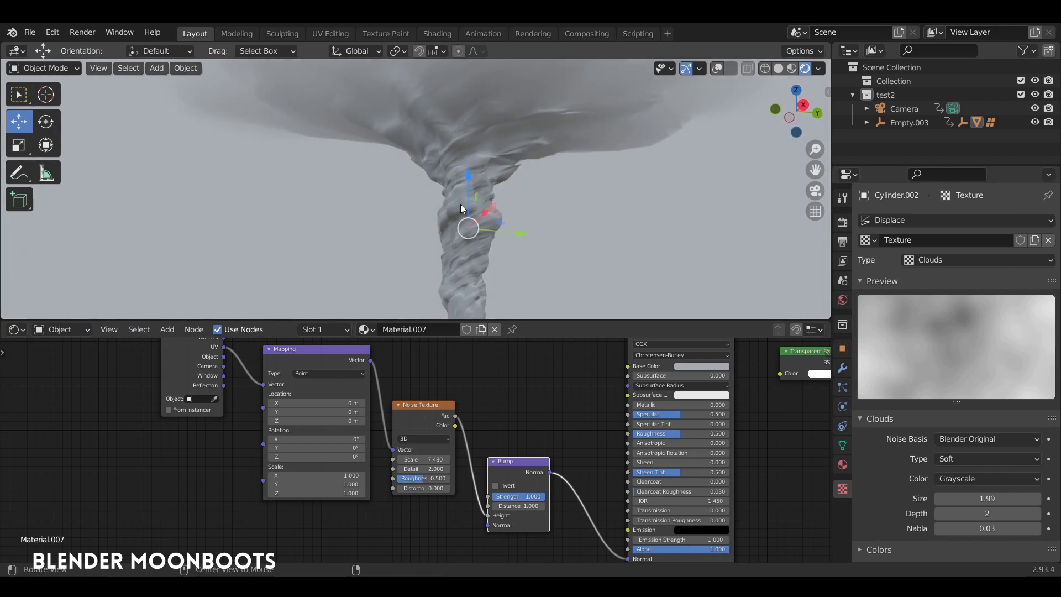
pyautogui.keyDown('ctrl'); pyautogui.moveTo(426, 157); pyautogui.dragTo(415, 130, button='middle'); pyautogui.keyUp('ctrl')
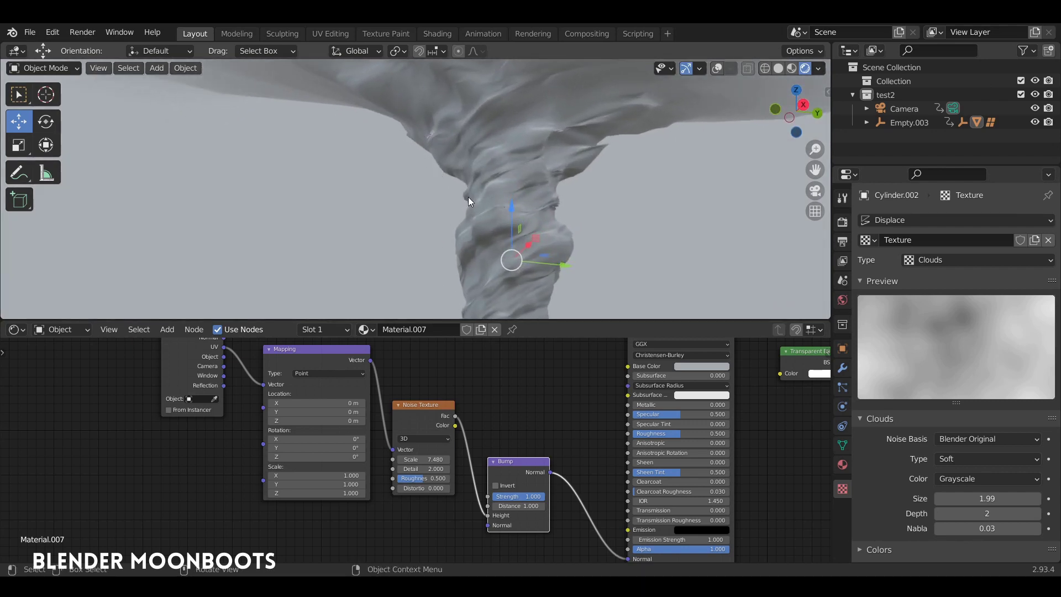
pyautogui.scroll(-2, 453, 252)
# - Duplicate the Mix Shader before the Material Output and feed Transparent BSDF into the copy
pyautogui.moveTo(763, 376); pyautogui.dragTo(587, 431, button='middle')
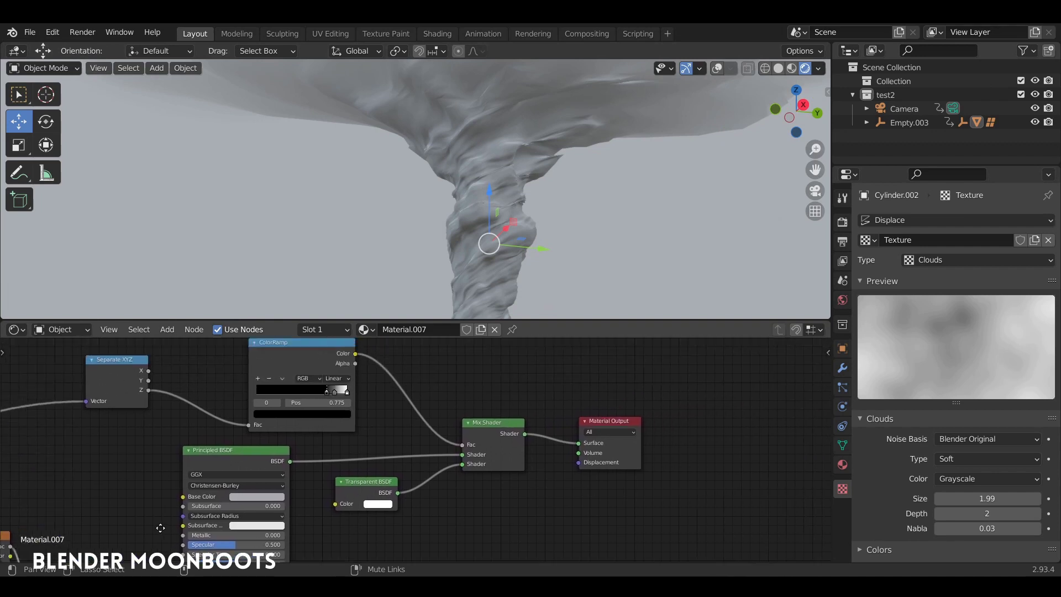
pyautogui.moveTo(587, 431); pyautogui.dragTo(680, 387)
pyautogui.moveTo(482, 442); pyautogui.dragTo(441, 446)
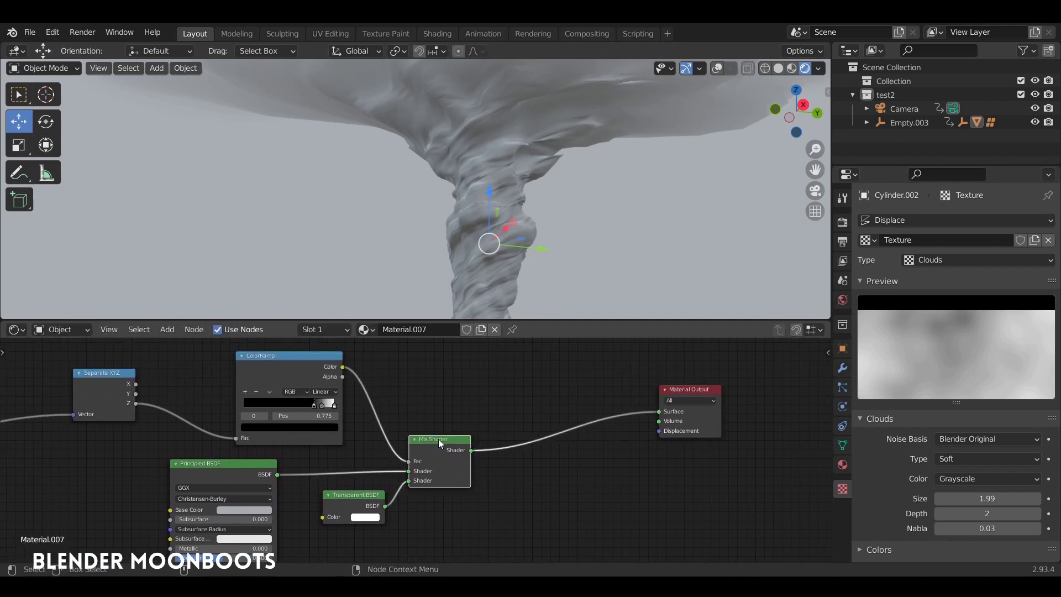
pyautogui.hotkey('shift', 'd')
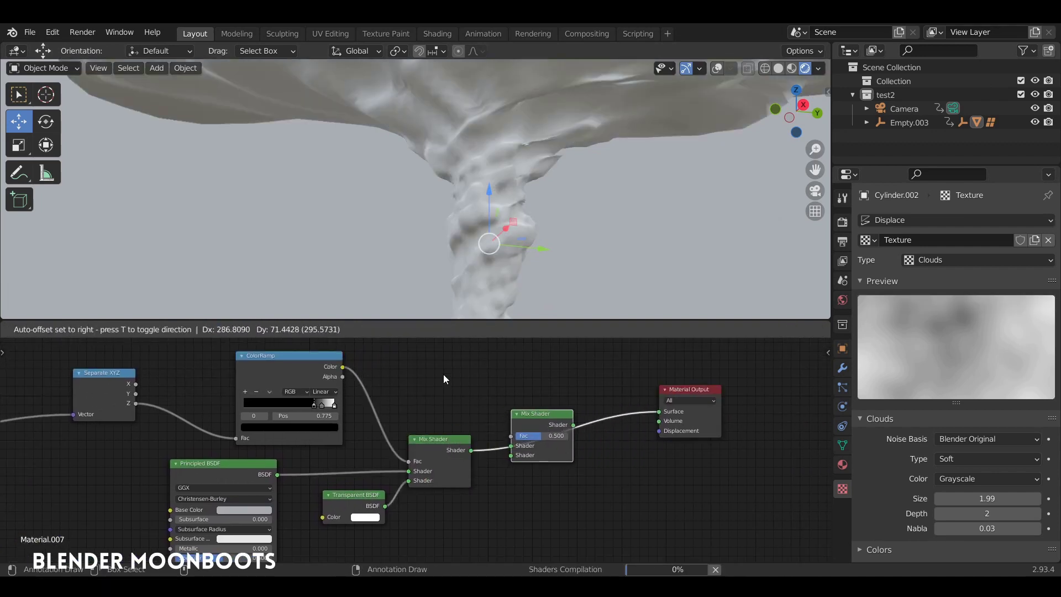
pyautogui.click(465, 387)
pyautogui.moveTo(385, 506); pyautogui.dragTo(511, 458)
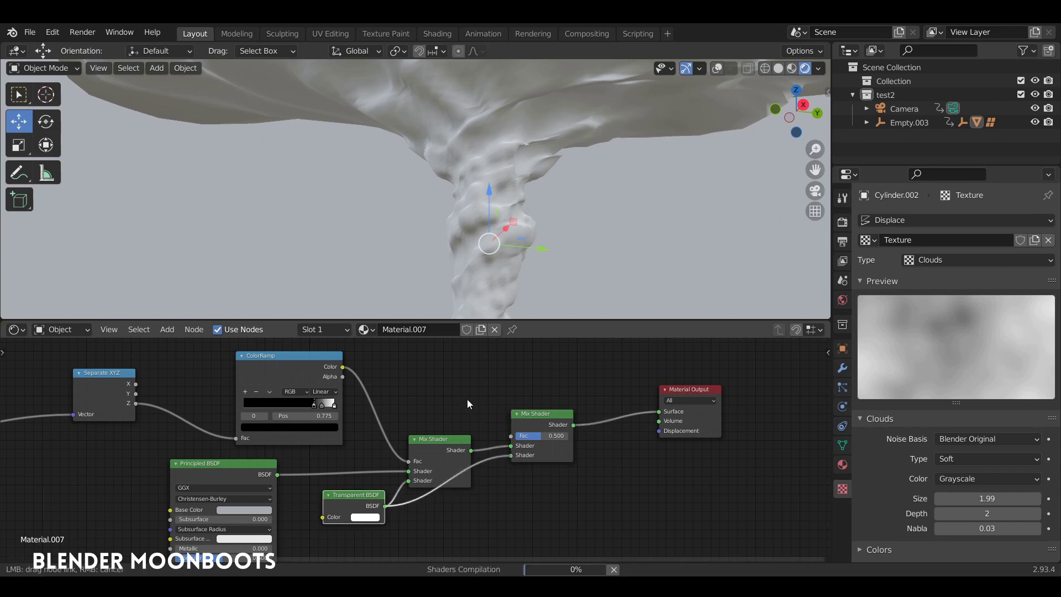
# - Add a Layer Weight node and link its Facing output to the second Mix Shader's Fac
pyautogui.moveTo(472, 395); pyautogui.dragTo(587, 413, button='middle')
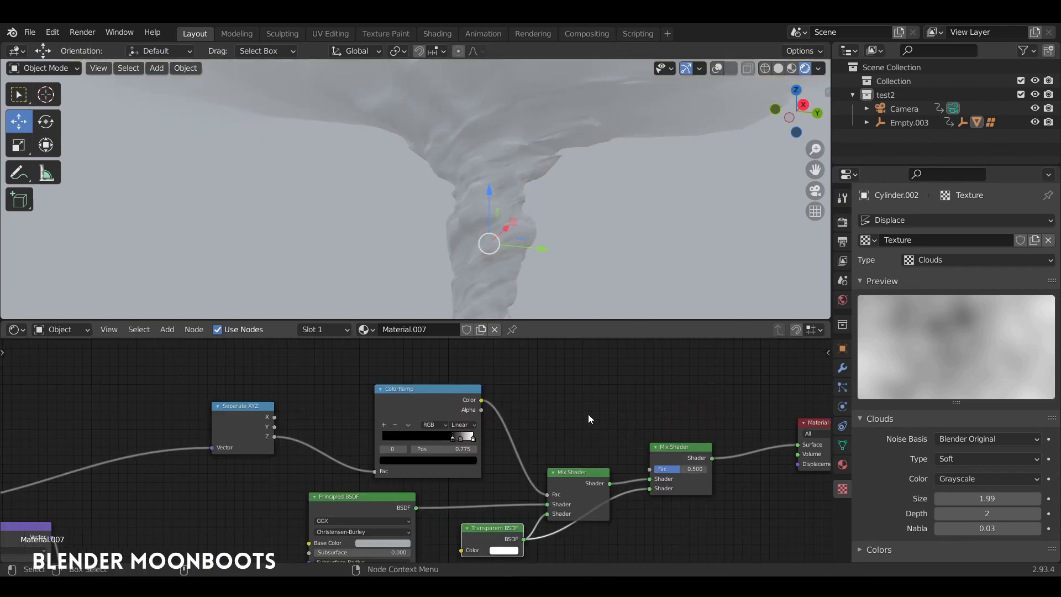
pyautogui.moveTo(270, 413); pyautogui.dragTo(174, 459)
pyautogui.moveTo(420, 390); pyautogui.dragTo(276, 463)
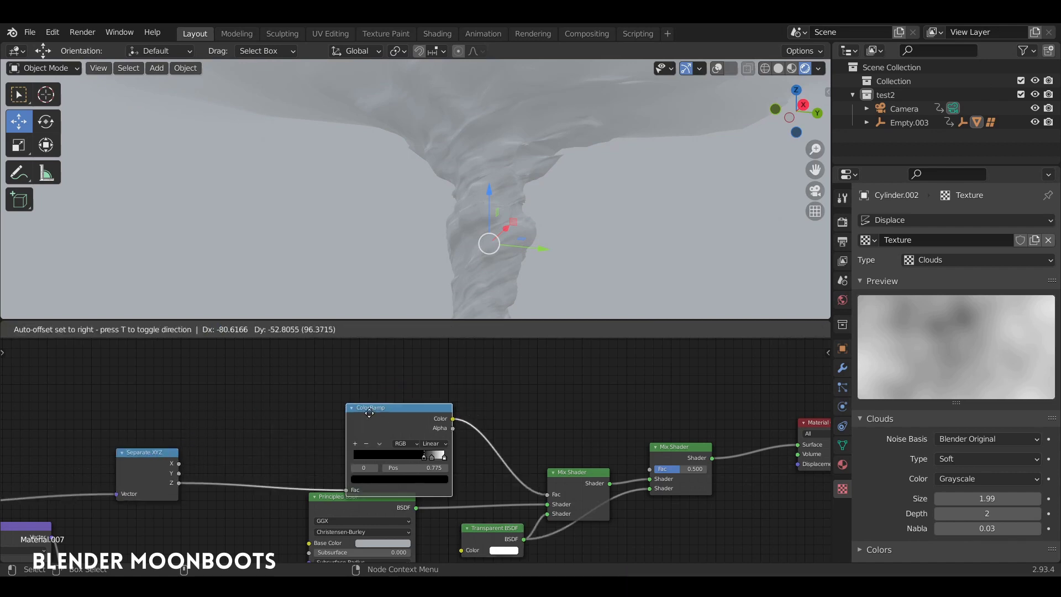
pyautogui.hotkey('shift', 'a')
pyautogui.moveTo(357, 315)
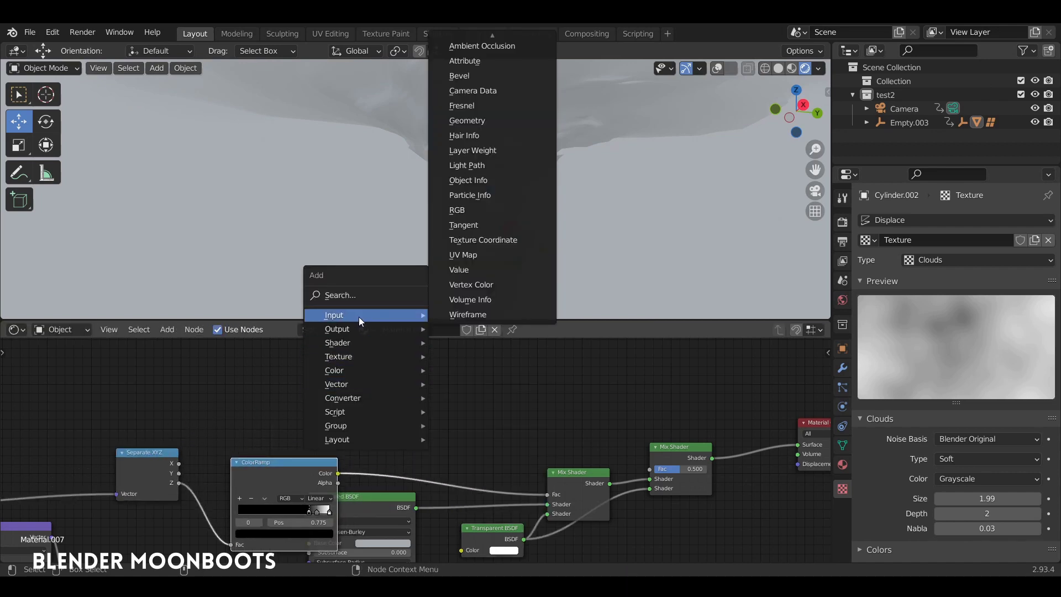
pyautogui.click(486, 148)
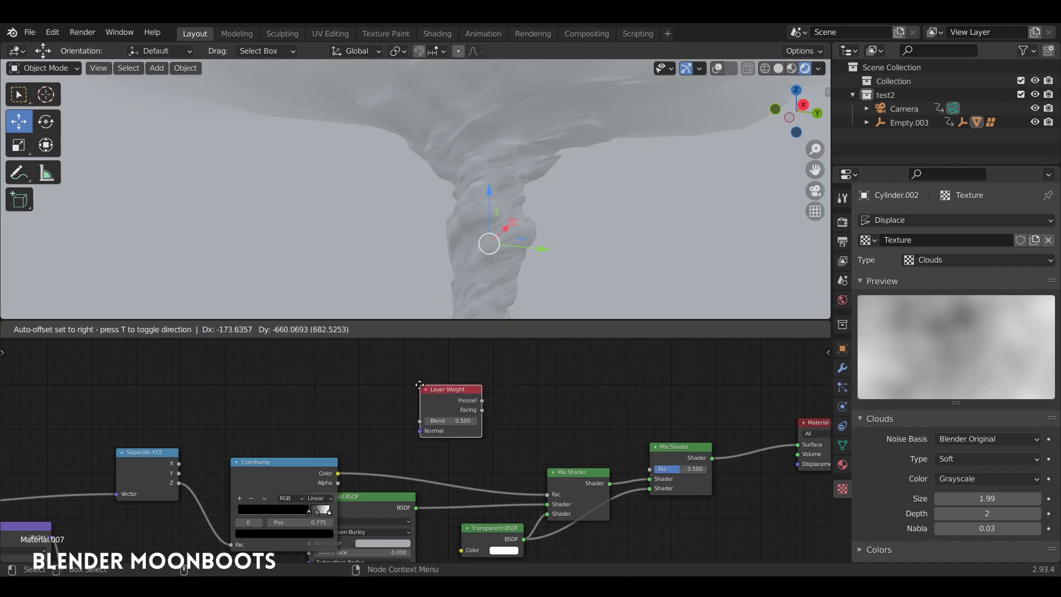
pyautogui.click(451, 404)
pyautogui.moveTo(569, 376); pyautogui.dragTo(458, 364, button='middle')
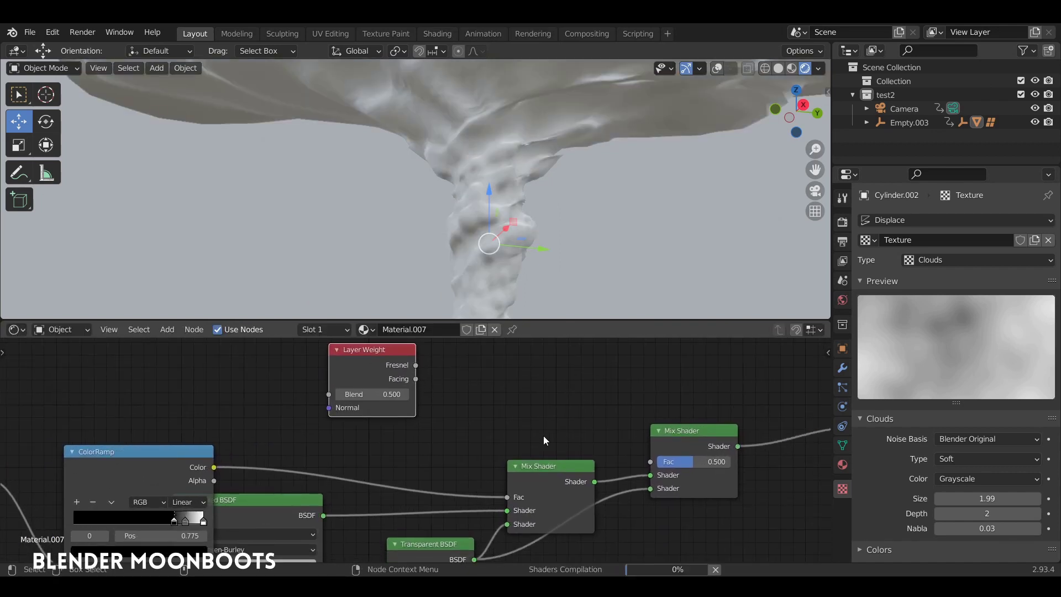
pyautogui.moveTo(422, 380); pyautogui.dragTo(479, 388)
pyautogui.moveTo(567, 443); pyautogui.dragTo(646, 464)
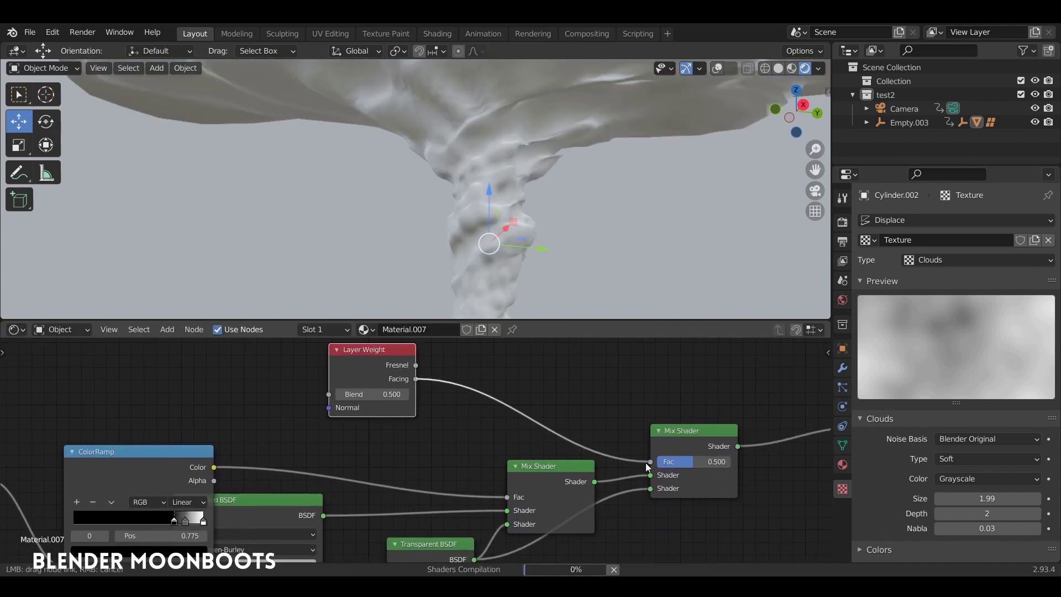
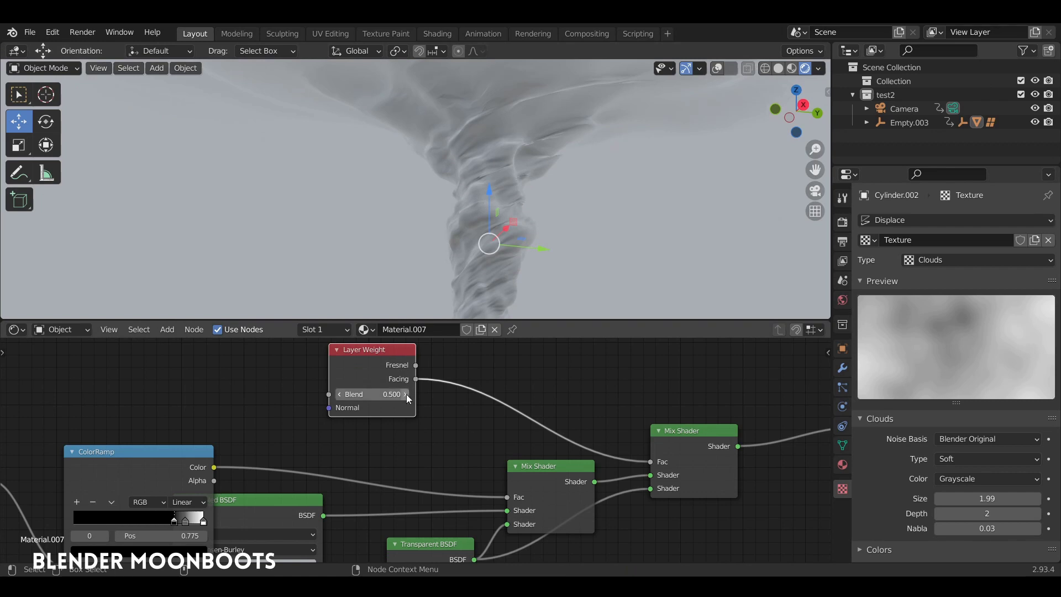
# - Drag the Layer Weight Blend through several values, settling at 0.558 while checking the viewport
pyautogui.moveTo(406, 393)
pyautogui.mouseDown()
pyautogui.moveTo(386, 402)
pyautogui.moveTo(416, 393)
pyautogui.mouseUp()
pyautogui.moveTo(506, 257); pyautogui.dragTo(472, 244, button='middle')
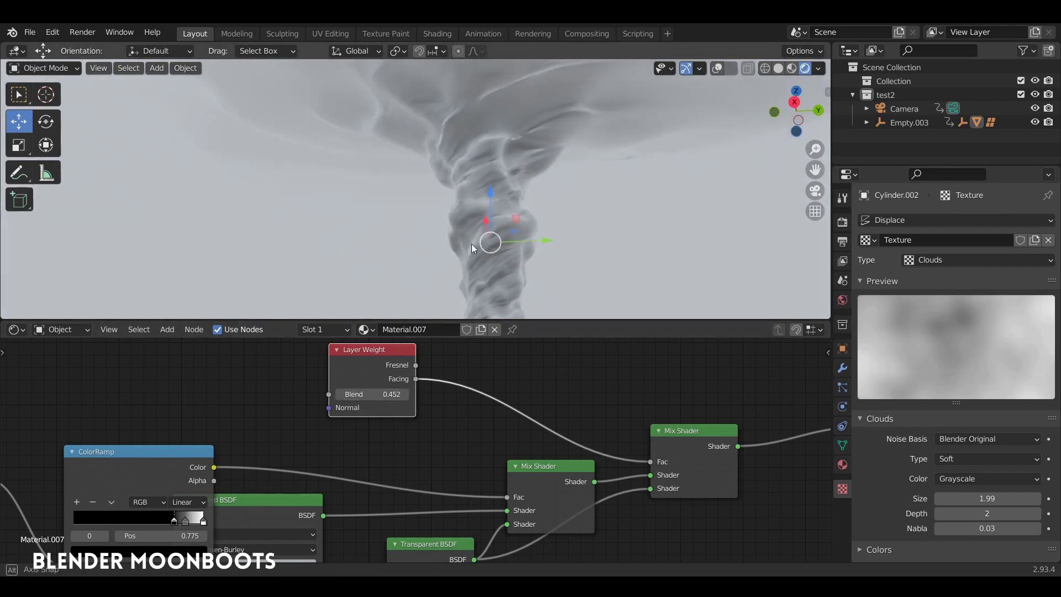
pyautogui.moveTo(406, 393)
pyautogui.mouseDown()
pyautogui.moveTo(385, 400)
pyautogui.moveTo(552, 389)
pyautogui.mouseUp()
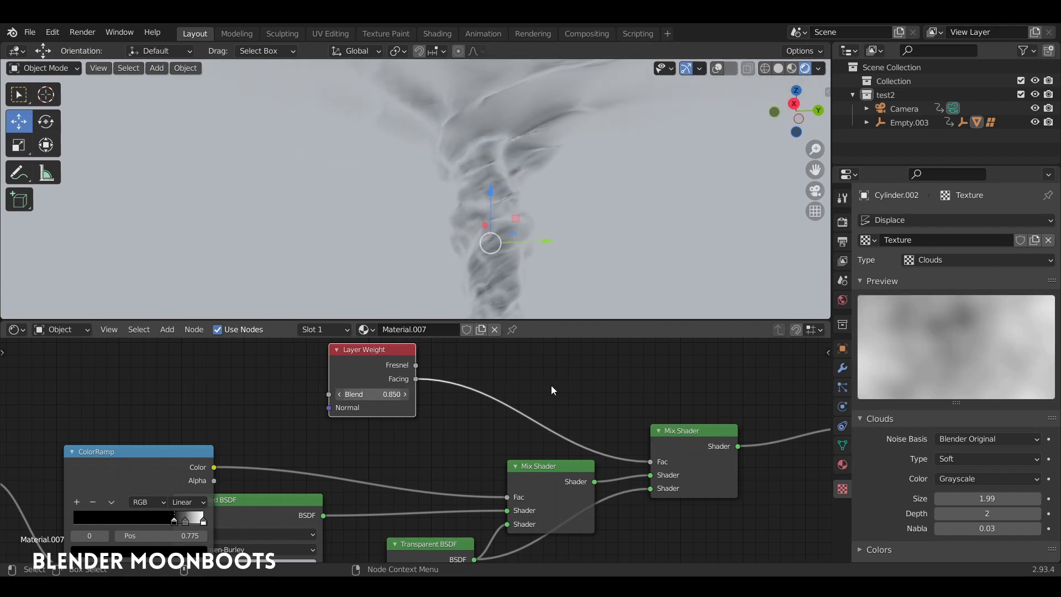
pyautogui.moveTo(551, 386); pyautogui.dragTo(488, 391)
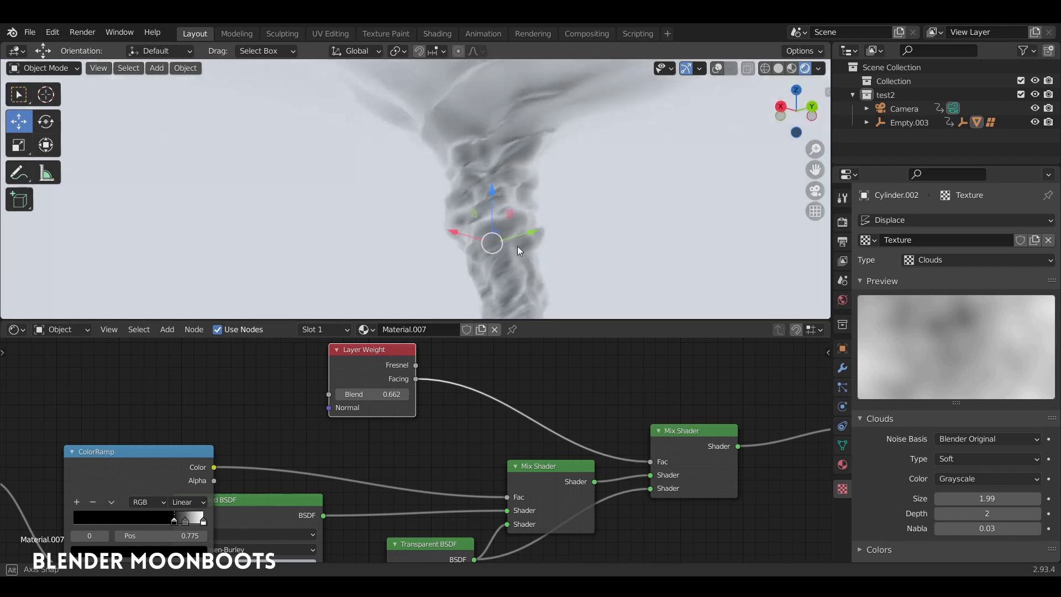
pyautogui.moveTo(517, 246)
pyautogui.mouseDown(button='middle')
pyautogui.moveTo(463, 257)
pyautogui.moveTo(628, 164)
pyautogui.moveTo(616, 201)
pyautogui.mouseUp(button='middle')
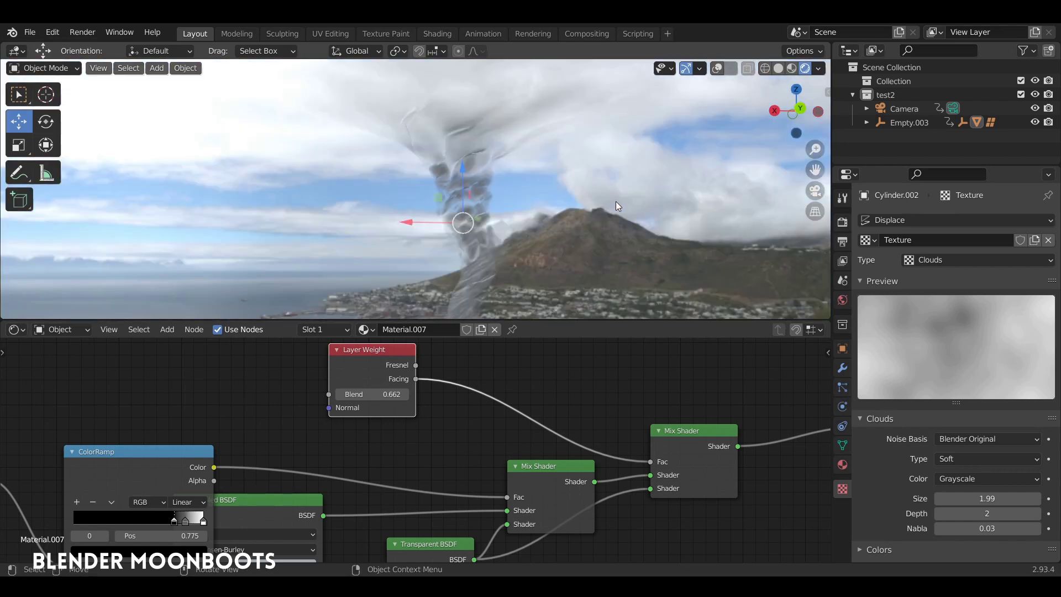
pyautogui.moveTo(538, 187)
pyautogui.mouseDown(button='middle')
pyautogui.moveTo(495, 190)
pyautogui.moveTo(529, 233)
pyautogui.moveTo(511, 229)
pyautogui.moveTo(522, 180)
pyautogui.mouseUp(button='middle')
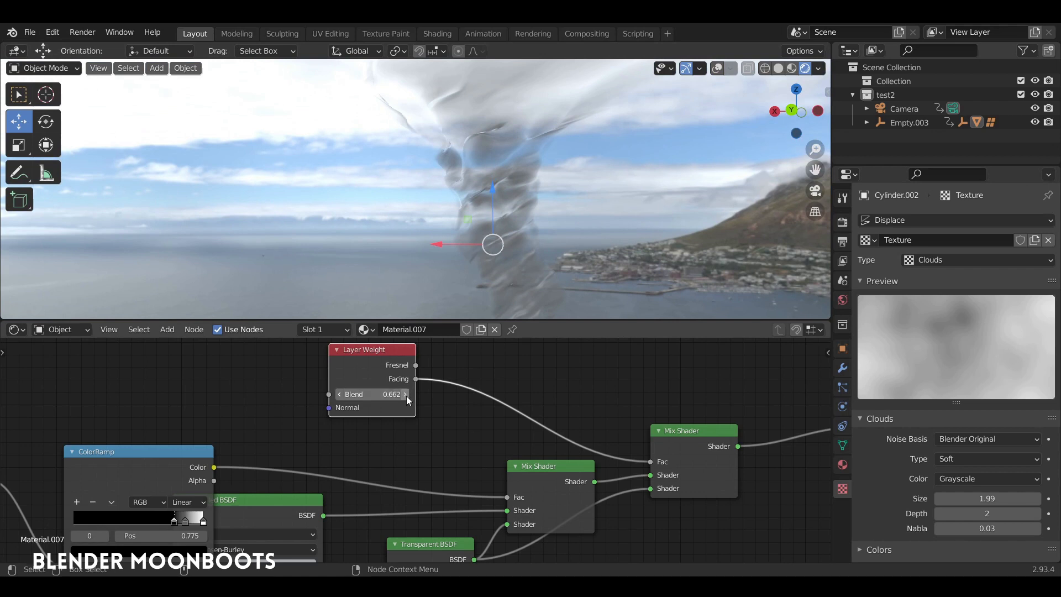
pyautogui.moveTo(406, 395)
pyautogui.mouseDown()
pyautogui.moveTo(420, 396)
pyautogui.moveTo(321, 394)
pyautogui.moveTo(381, 395)
pyautogui.mouseUp()
pyautogui.moveTo(572, 177); pyautogui.dragTo(605, 174, button='middle')
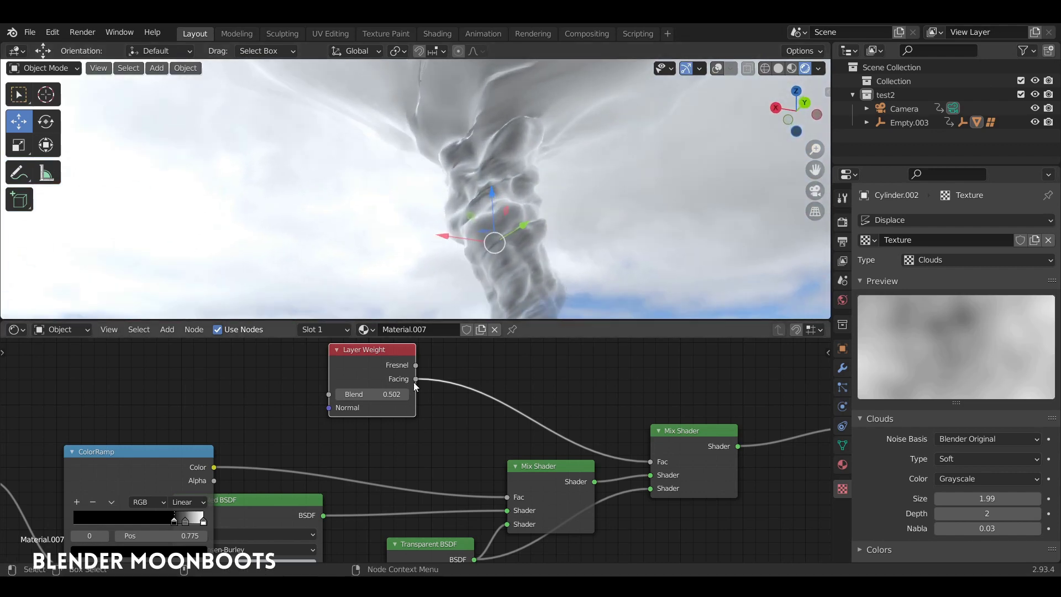
pyautogui.moveTo(397, 396)
pyautogui.mouseDown()
pyautogui.moveTo(346, 400)
pyautogui.moveTo(425, 394)
pyautogui.mouseUp()
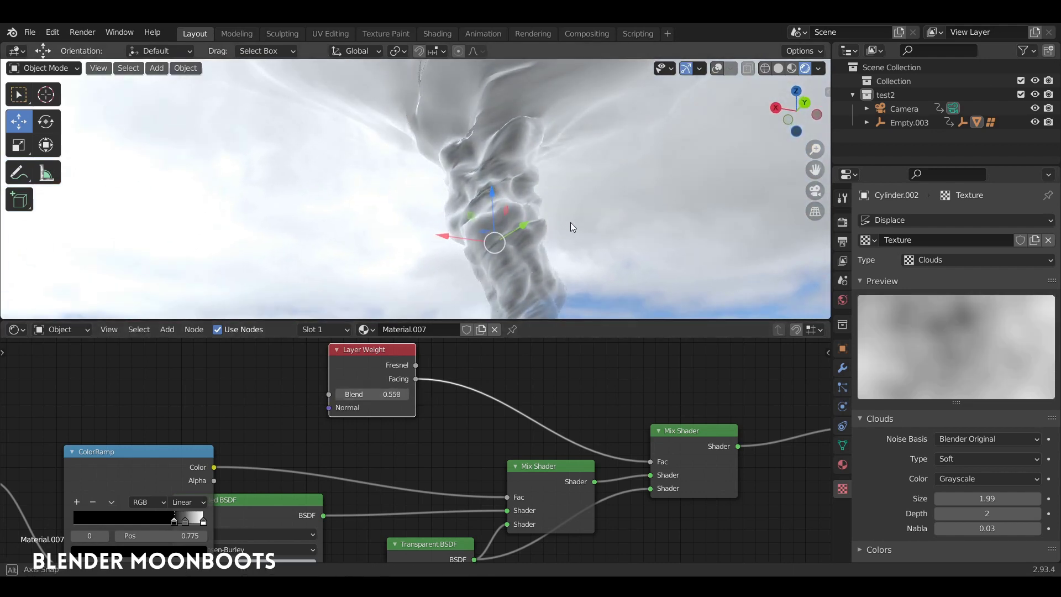
pyautogui.moveTo(570, 222)
pyautogui.mouseDown(button='middle')
pyautogui.moveTo(619, 212)
pyautogui.moveTo(599, 208)
pyautogui.mouseUp(button='middle')
# - View through the scene camera and maximize the Shader Editor on the tornado node tree
pyautogui.press('KP_0')
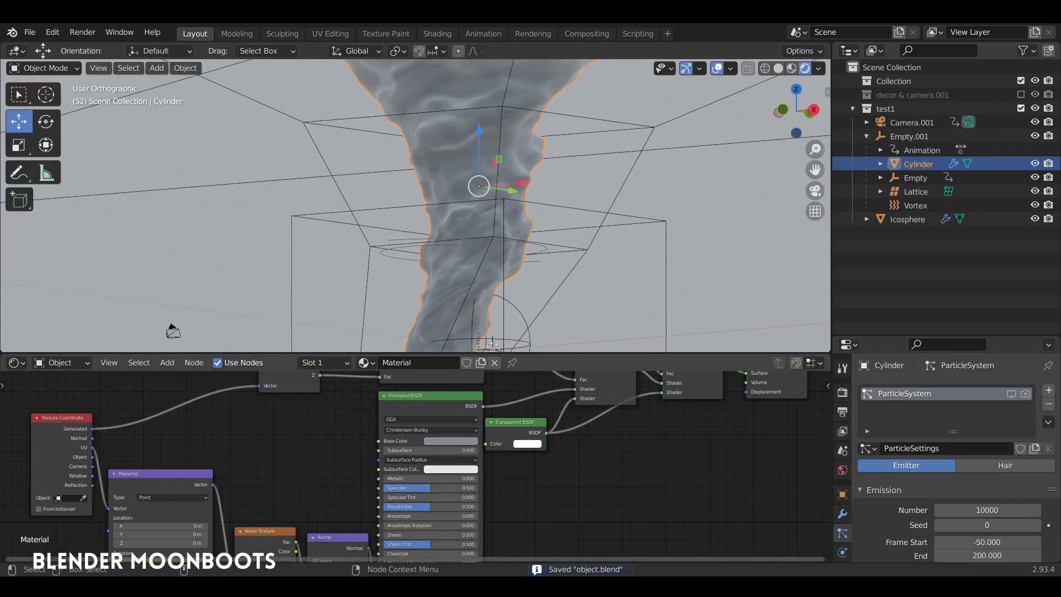
pyautogui.hotkey('ctrl', 'space')
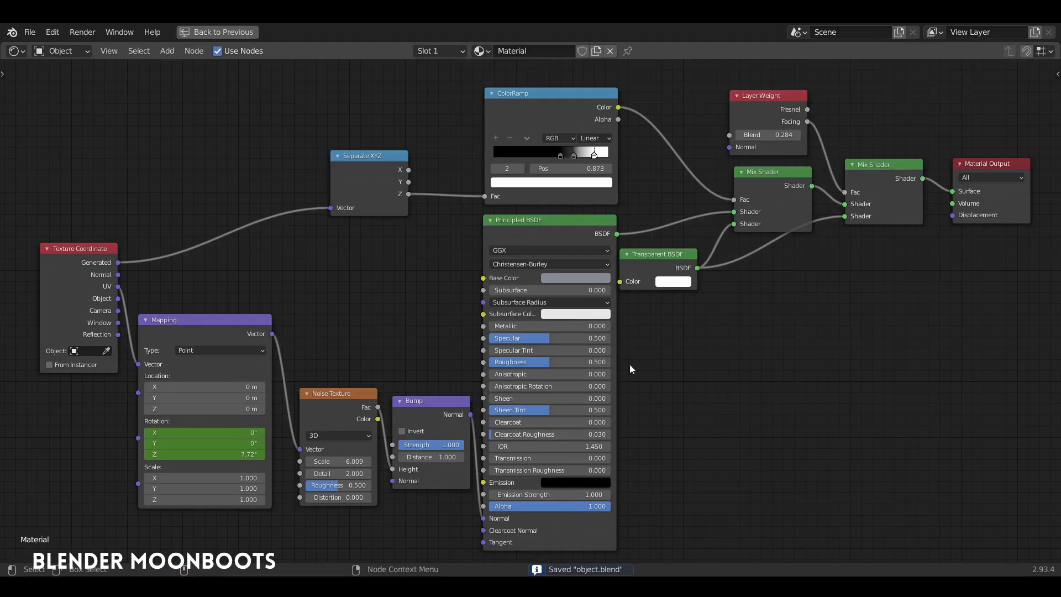
pyautogui.moveTo(629, 364)
pyautogui.keyDown('ctrl'); pyautogui.mouseDown(button='middle')
pyautogui.moveTo(668, 347)
pyautogui.moveTo(569, 260)
pyautogui.mouseUp(button='middle'); pyautogui.keyUp('ctrl')
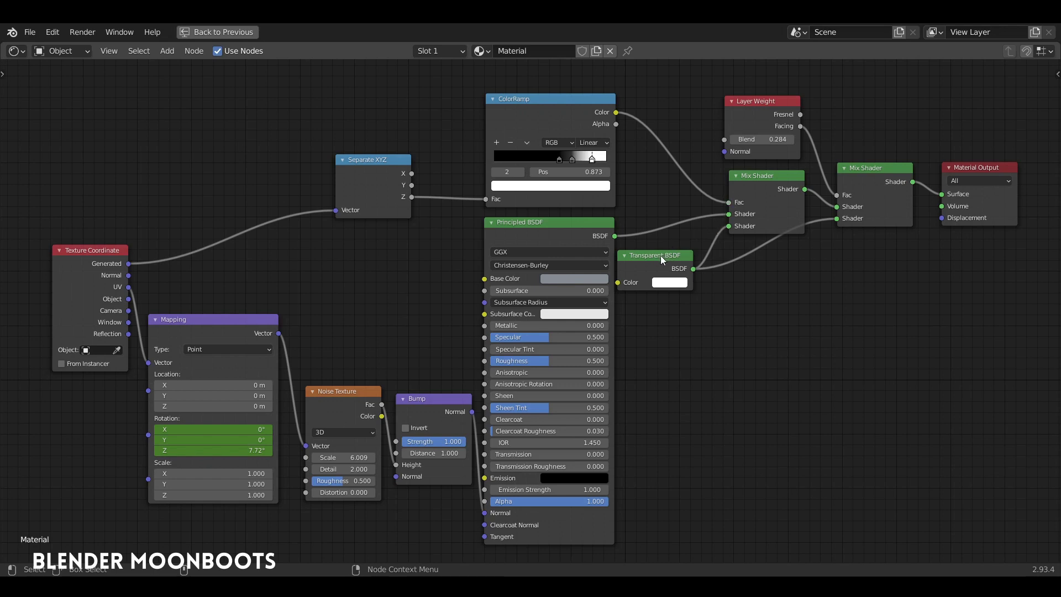
# - Nudge the Transparent BSDF, Noise Texture, Bump and Layer Weight nodes into a tidier layout
pyautogui.moveTo(661, 255); pyautogui.dragTo(670, 253)
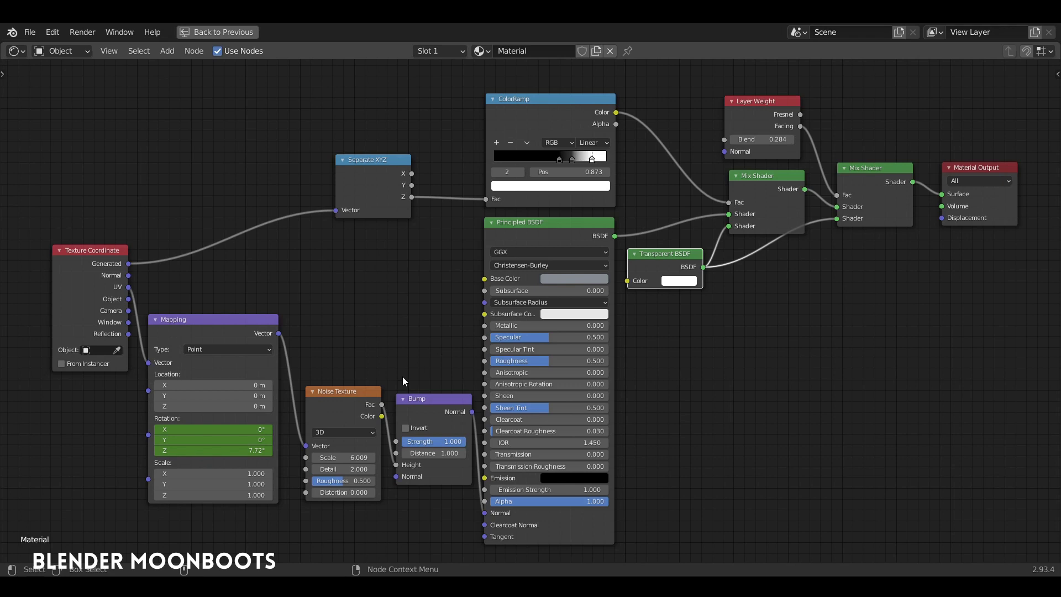
pyautogui.moveTo(345, 393); pyautogui.dragTo(338, 385)
pyautogui.moveTo(417, 399); pyautogui.dragTo(408, 383)
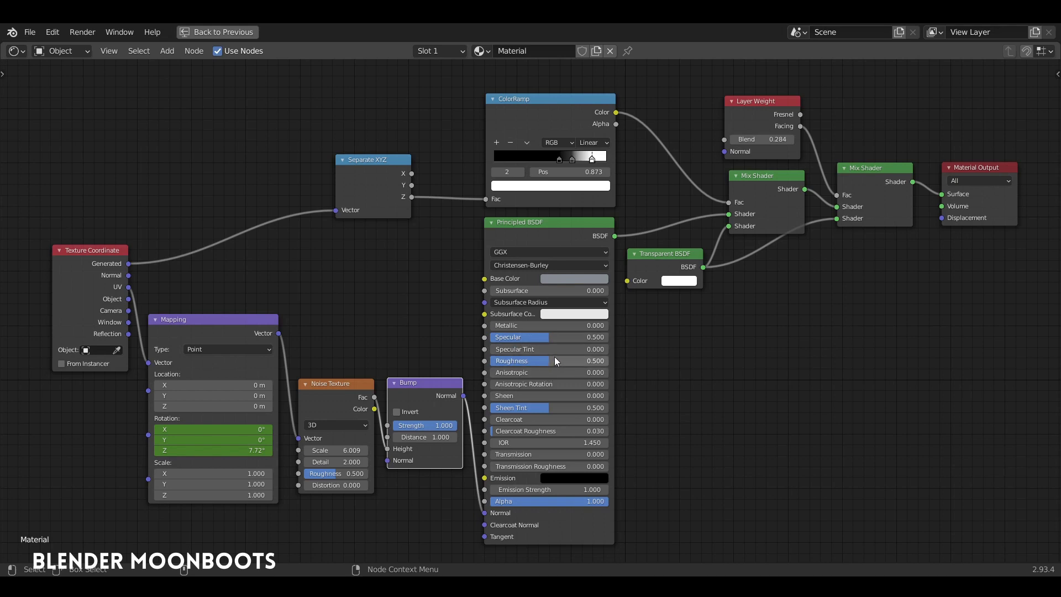
pyautogui.moveTo(762, 100); pyautogui.dragTo(765, 99)
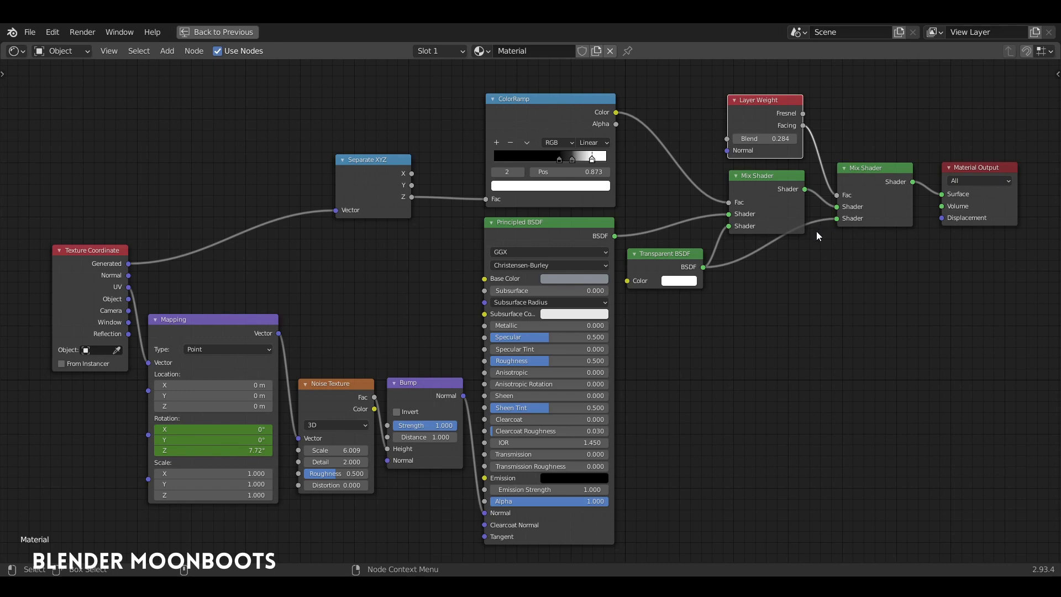
# - Restore the normal Layout and play the animation, panning and orbiting around the swirling particles
pyautogui.hotkey('ctrl', 'space')
pyautogui.press('space')
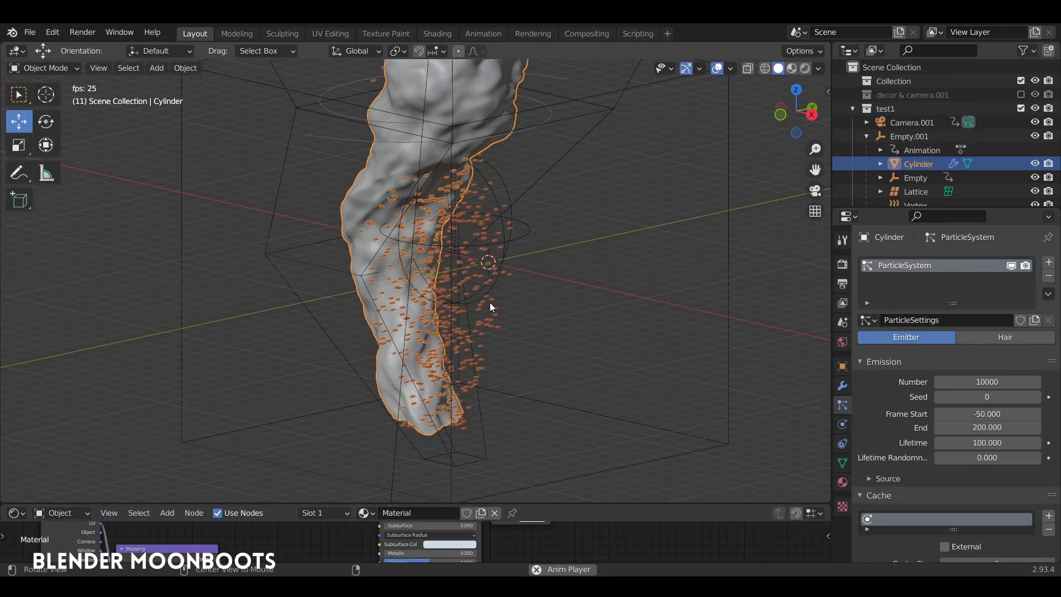
pyautogui.moveTo(545, 299)
pyautogui.keyDown('shift'); pyautogui.mouseDown(button='middle')
pyautogui.moveTo(553, 323)
pyautogui.moveTo(516, 333)
pyautogui.mouseUp(button='middle'); pyautogui.keyUp('shift')
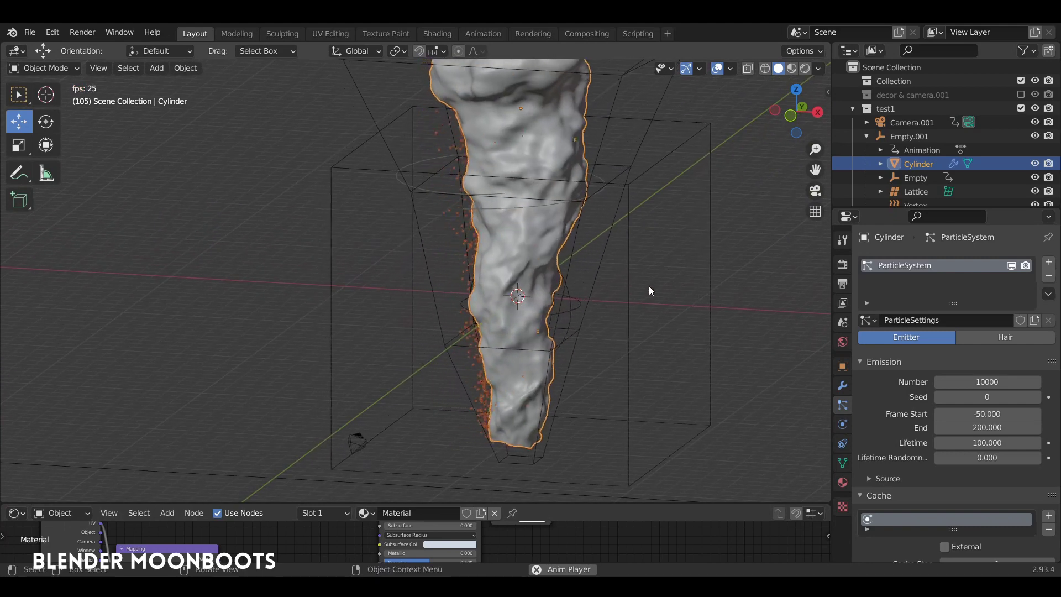
pyautogui.moveTo(589, 289); pyautogui.dragTo(532, 211, button='middle')
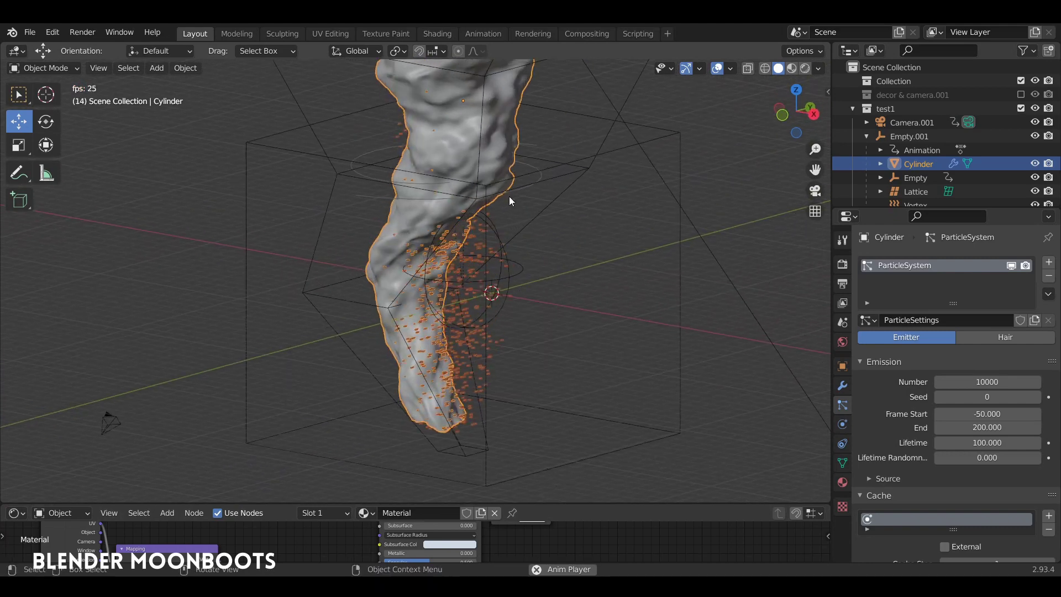
pyautogui.scroll(2, 529, 323)
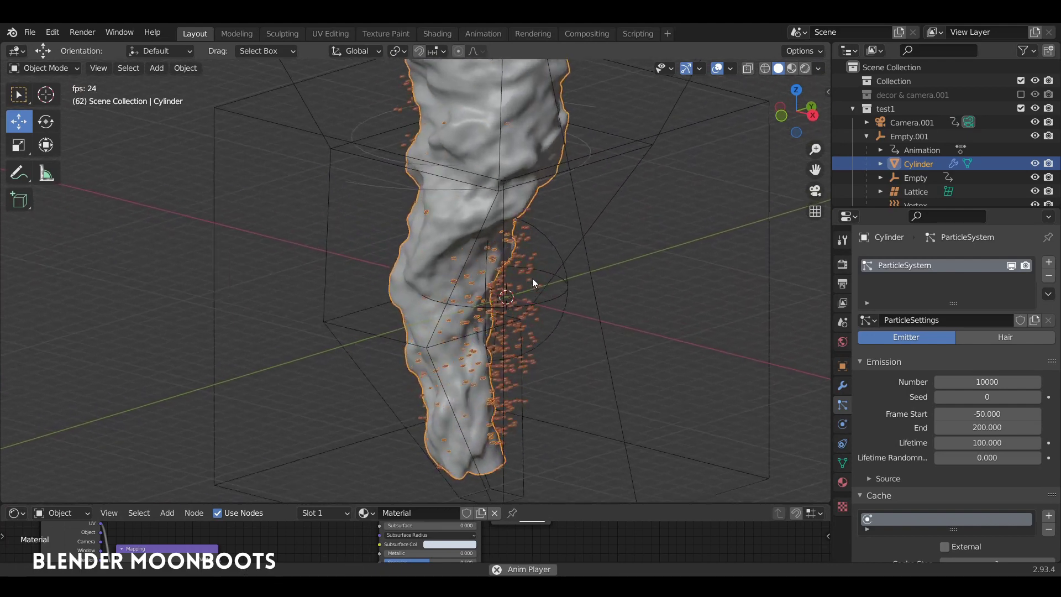
# - Move the Empty down 1.184 m and rotate it about 129° around Z
pyautogui.press('space')
pyautogui.click(585, 311)
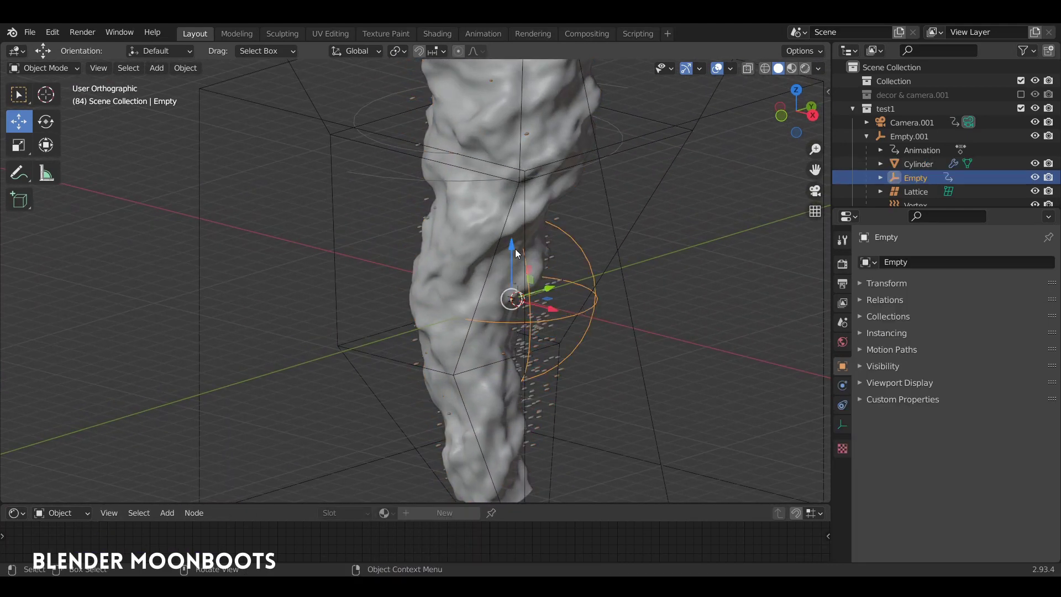
pyautogui.moveTo(516, 251); pyautogui.dragTo(513, 300)
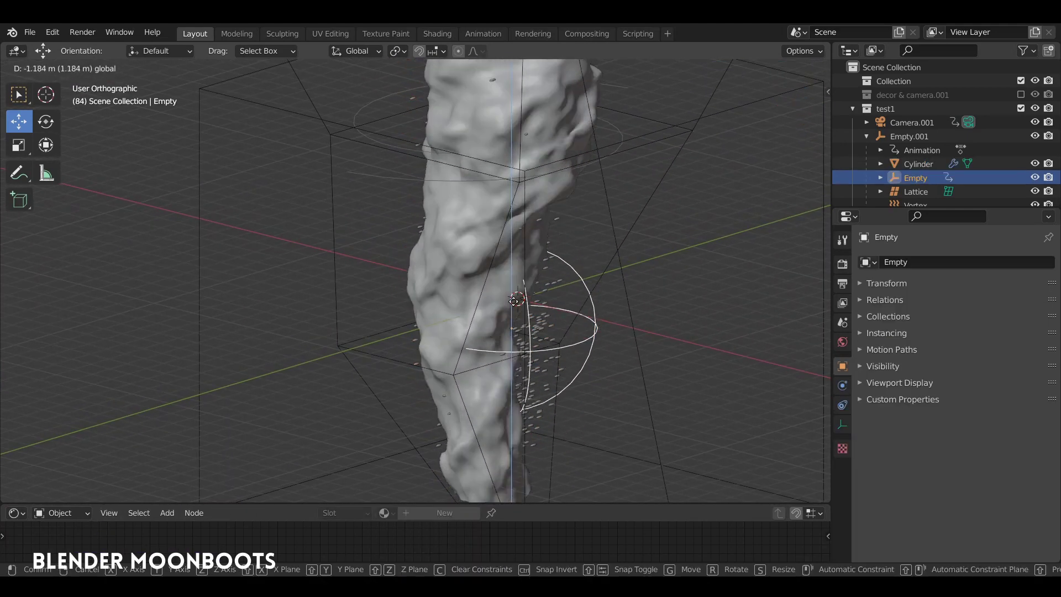
pyautogui.moveTo(513, 300); pyautogui.dragTo(516, 301)
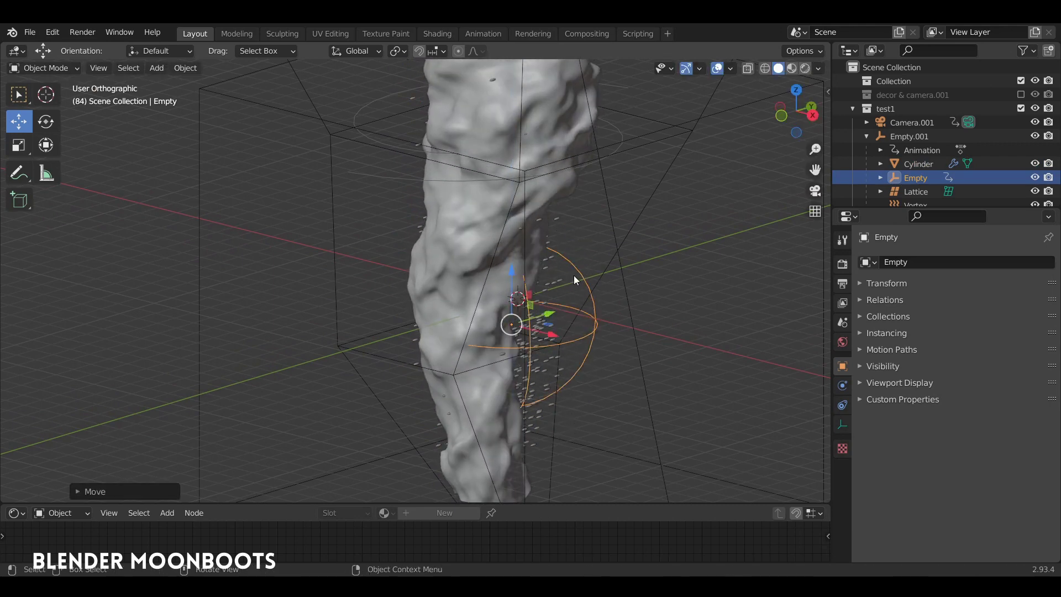
pyautogui.press('r')
pyautogui.press('z')
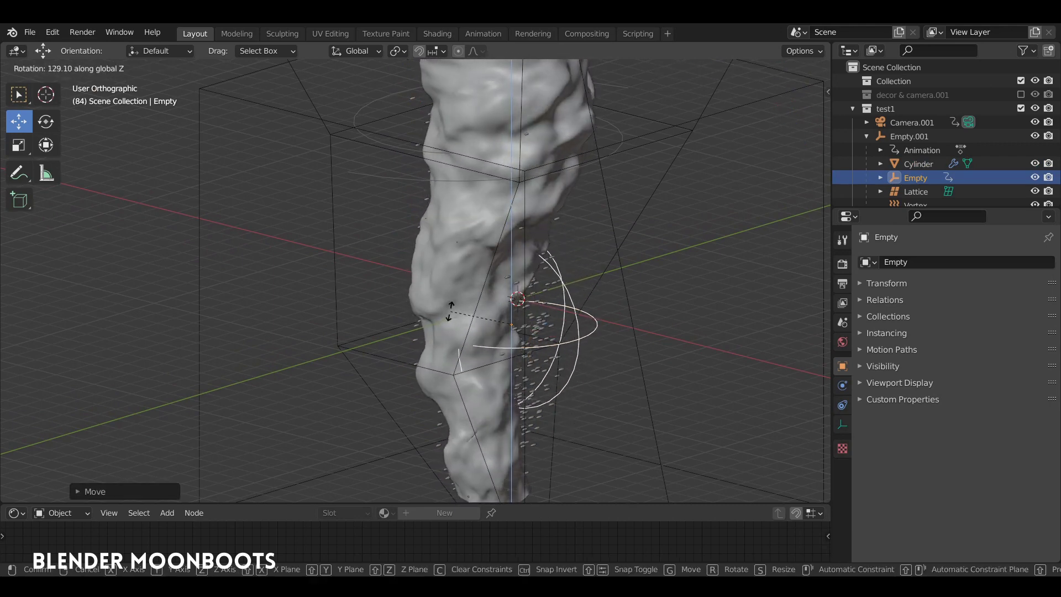
pyautogui.click(498, 292)
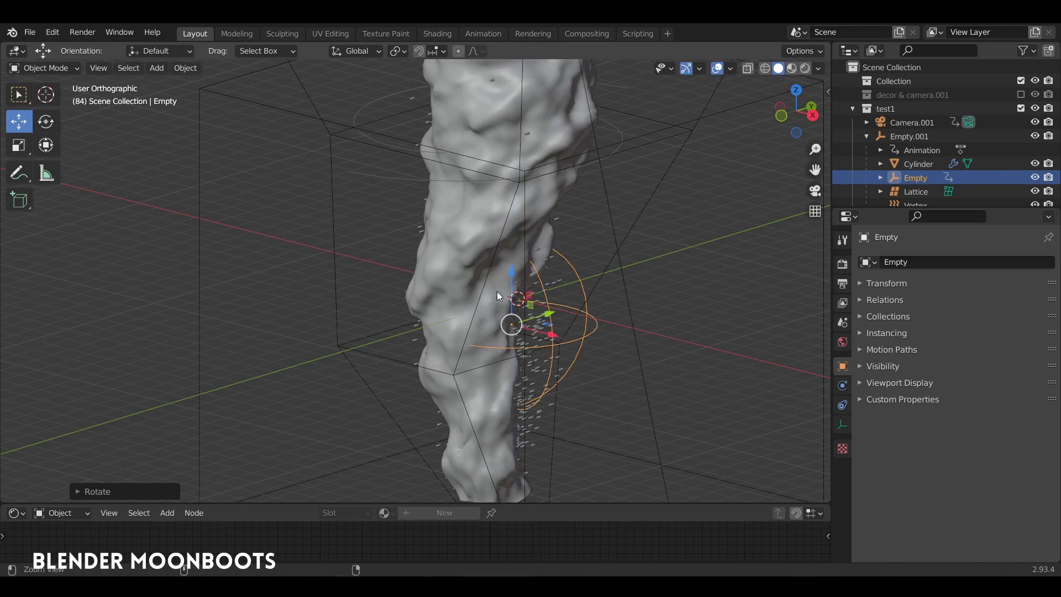
# - Switch the viewport to Rendered shading and preview the animation playback
pyautogui.moveTo(496, 291)
pyautogui.mouseDown(button='middle')
pyautogui.moveTo(559, 329)
pyautogui.moveTo(546, 327)
pyautogui.mouseUp(button='middle')
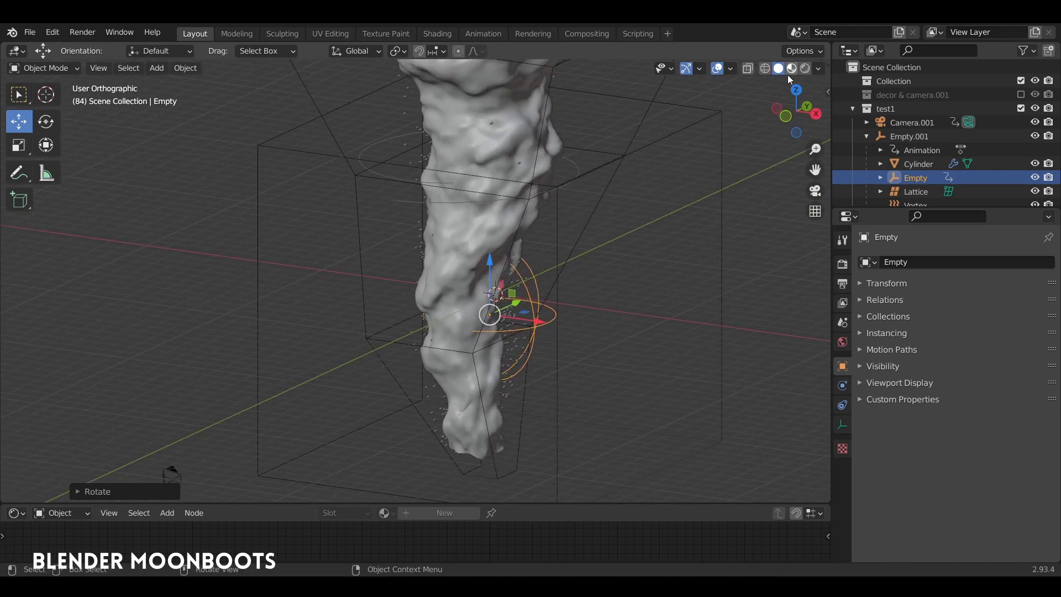
pyautogui.click(805, 68)
pyautogui.press('space')
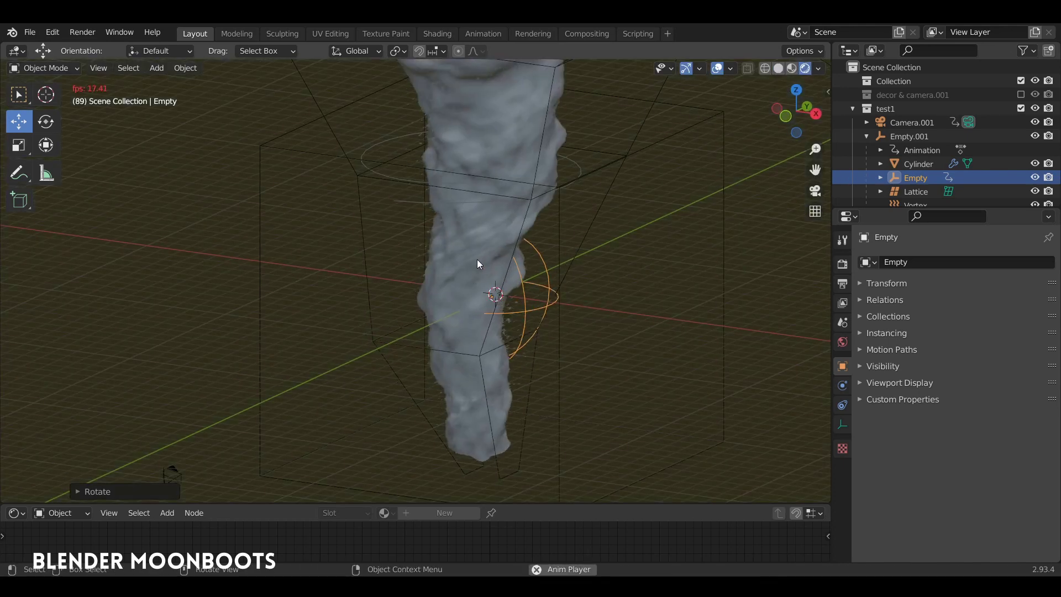
pyautogui.scroll(4, 503, 204)
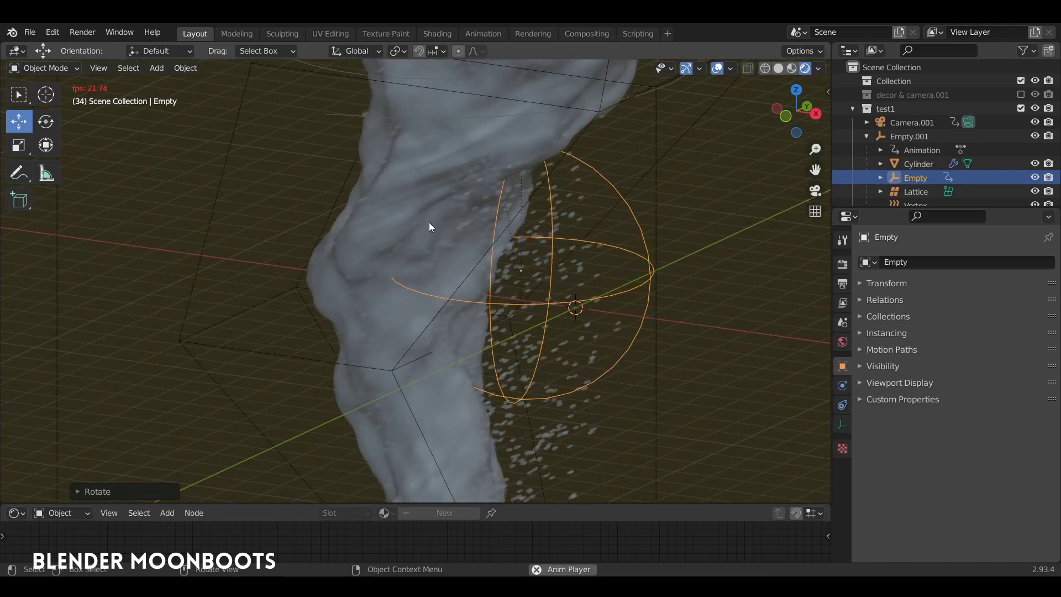
pyautogui.press('space')
pyautogui.scroll(-3, 525, 240)
# - Replay the rendered animation from new orbit angles, stopping at frame 65
pyautogui.moveTo(527, 274)
pyautogui.mouseDown(button='middle')
pyautogui.moveTo(545, 270)
pyautogui.moveTo(499, 275)
pyautogui.mouseUp(button='middle')
pyautogui.press('space')
pyautogui.scroll(1, 525, 239)
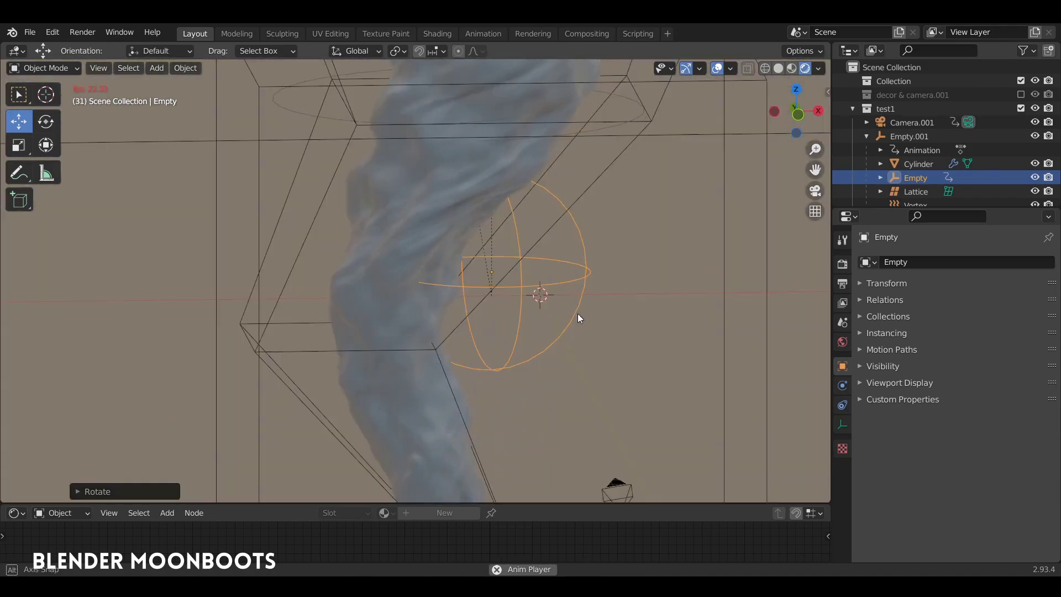
pyautogui.moveTo(578, 313); pyautogui.dragTo(511, 263, button='middle')
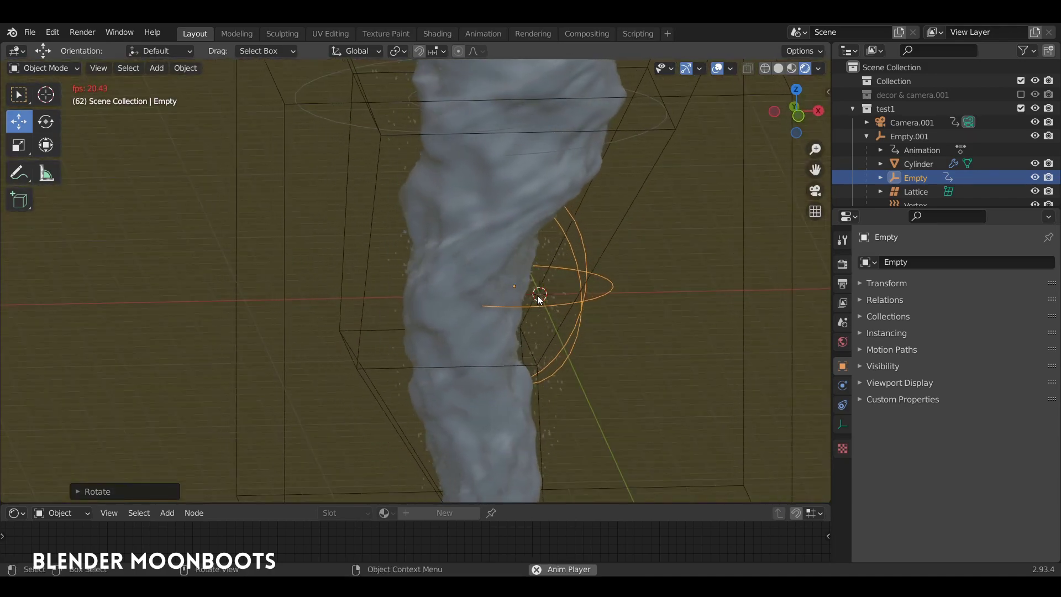
pyautogui.press('space')
pyautogui.moveTo(559, 289)
pyautogui.mouseDown(button='middle')
pyautogui.moveTo(495, 299)
pyautogui.moveTo(466, 335)
pyautogui.moveTo(505, 307)
pyautogui.moveTo(482, 311)
pyautogui.moveTo(495, 274)
pyautogui.mouseUp(button='middle')
# - Select the Lattice object and orbit to view it from another angle
pyautogui.click(374, 337)
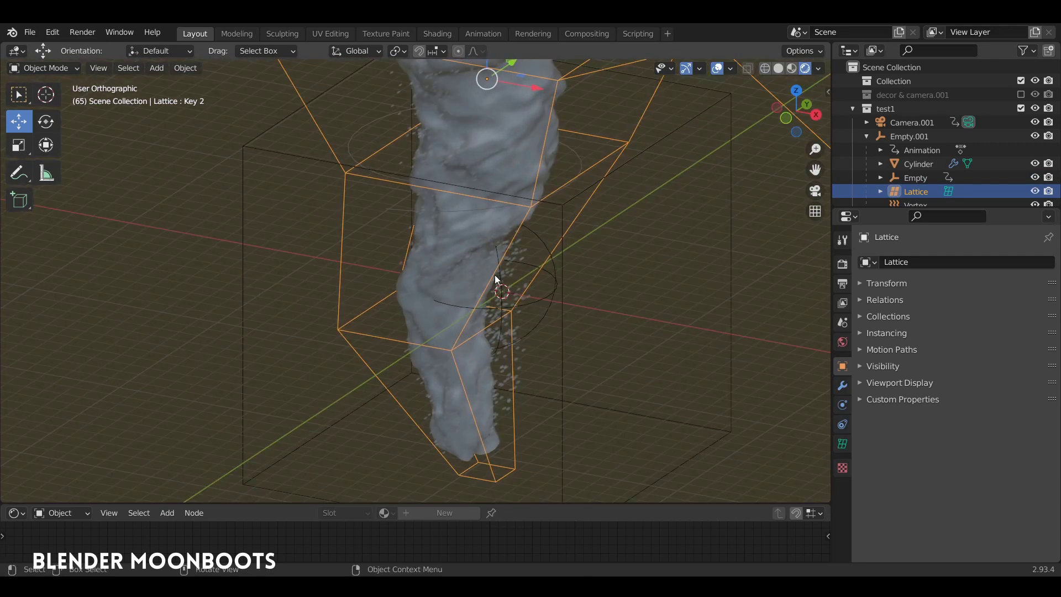
pyautogui.moveTo(442, 139)
pyautogui.mouseDown(button='middle')
pyautogui.moveTo(476, 174)
pyautogui.moveTo(516, 272)
pyautogui.mouseUp(button='middle')
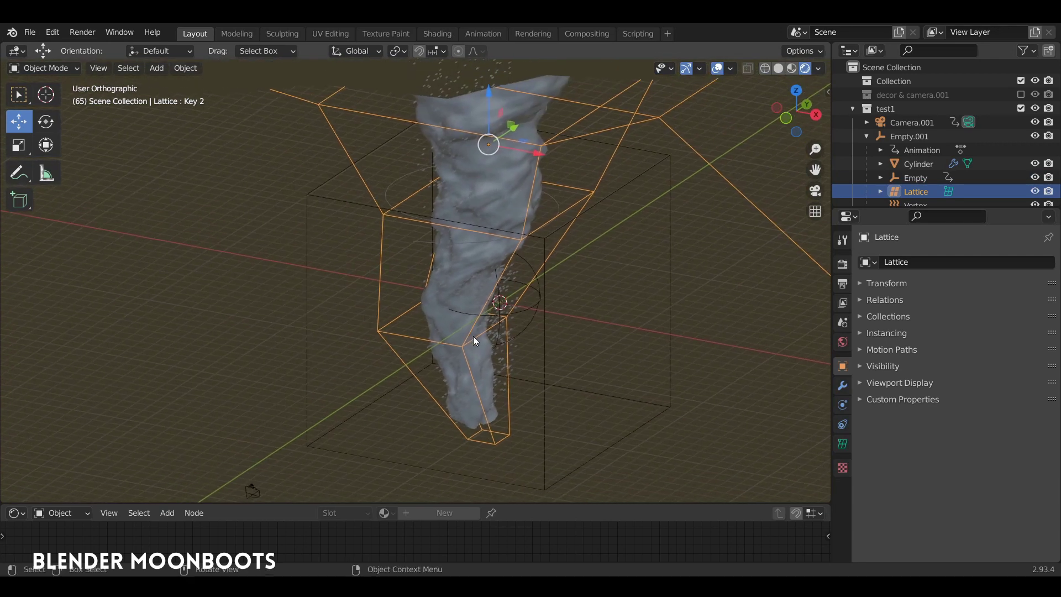